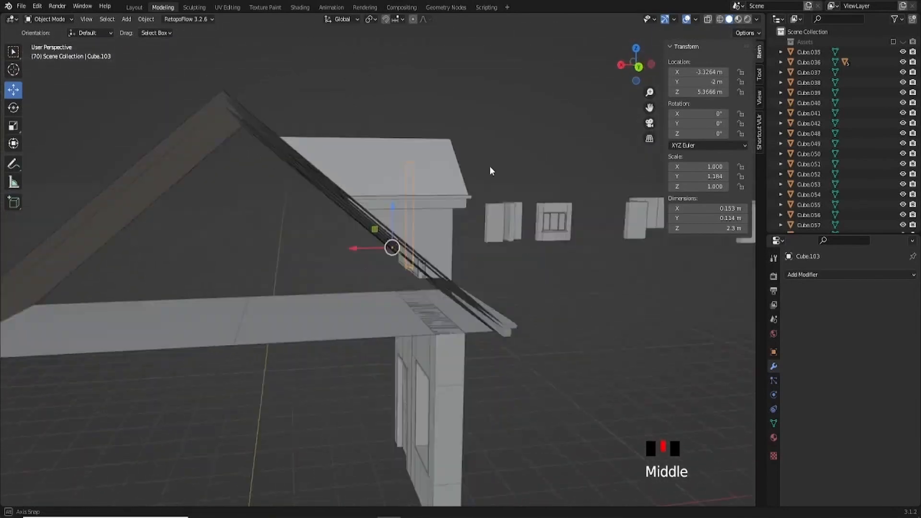
Step: Select the roof and the dormer body together
scroll(409, 199, up, 3)
right_click(409, 200)
click(524, 174)
middle_drag(524, 174, 389, 298)
scroll(360, 191, down, 3)
scroll(428, 215, up, 1)
click(382, 355)
middle_drag(382, 356, 444, 297)
shift+click(361, 265)
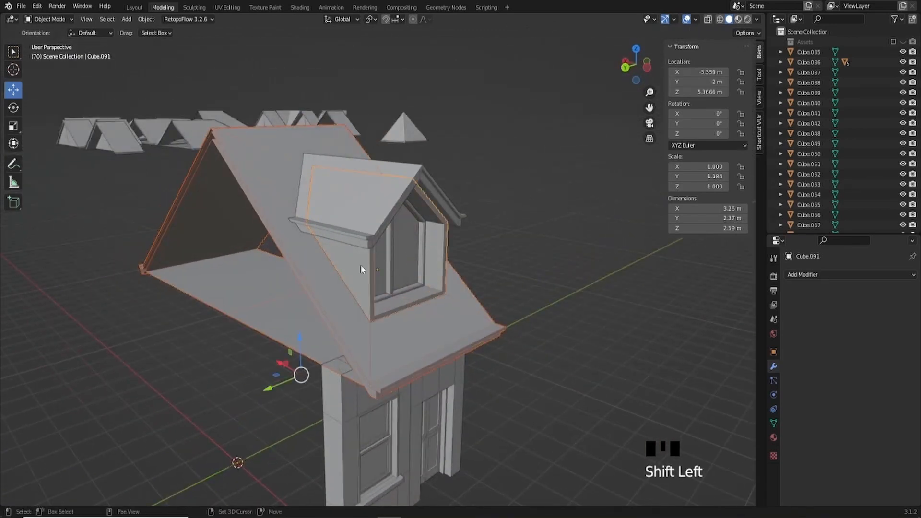
middle_drag(360, 264, 446, 252)
scroll(448, 251, down, 3)
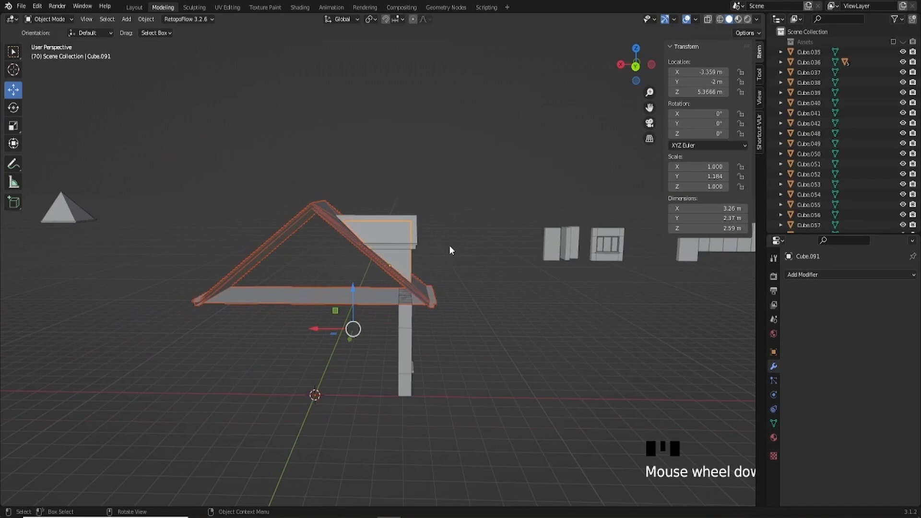
Step: Select the roof together with every part of its dormer, including the window frames hidden behind the surfaces
click(707, 19)
drag(246, 169, 434, 267)
middle_drag(419, 271, 312, 277)
scroll(383, 270, up, 3)
shift+middle_drag(382, 269, 326, 242)
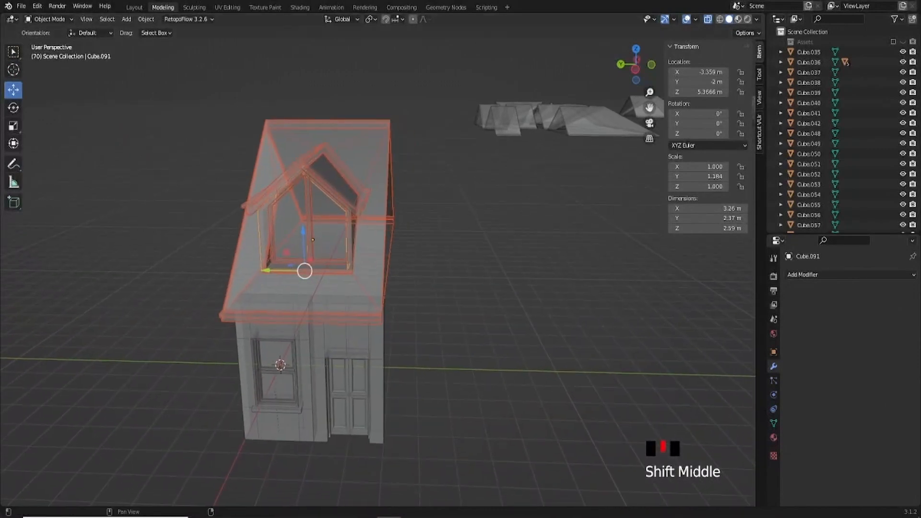
click(709, 20)
middle_drag(398, 242, 376, 241)
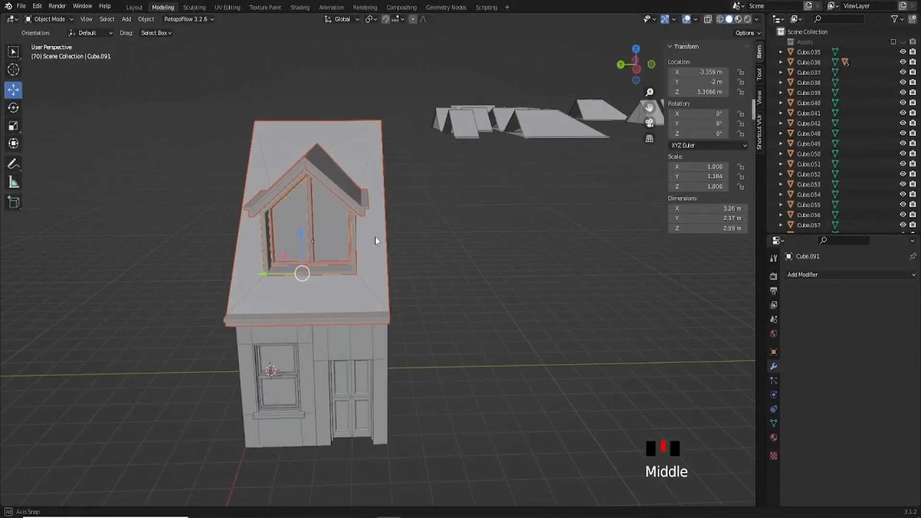
Step: Duplicate the selected roof and dormer, then move the copy -4 m along Y with snapping enabled so it abuts the original
key(shift+d)
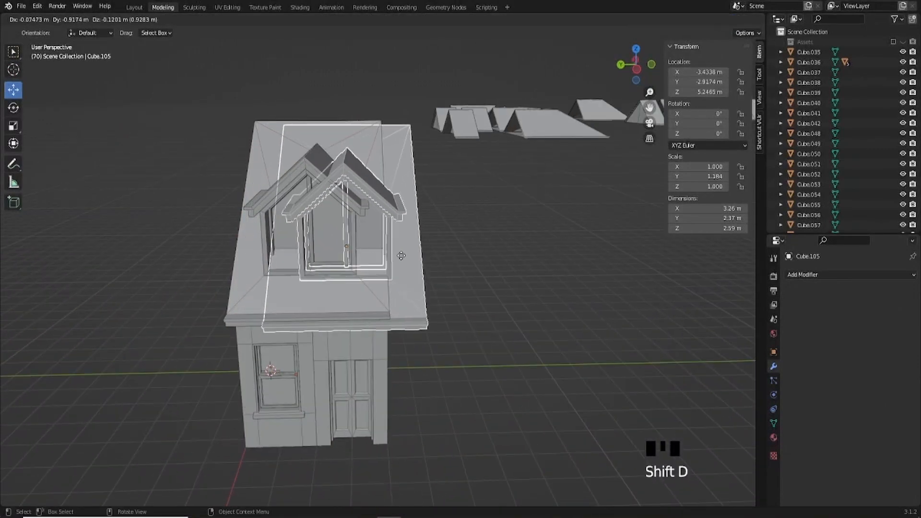
right_click(411, 257)
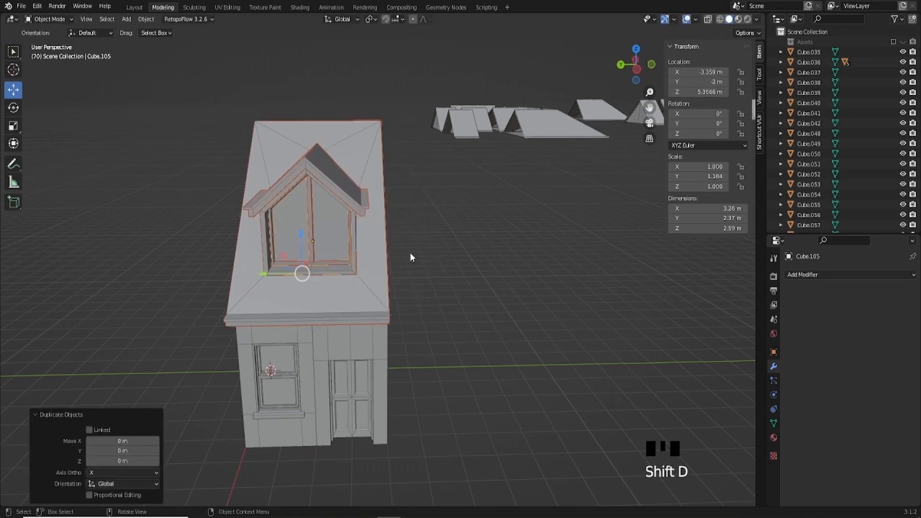
click(386, 21)
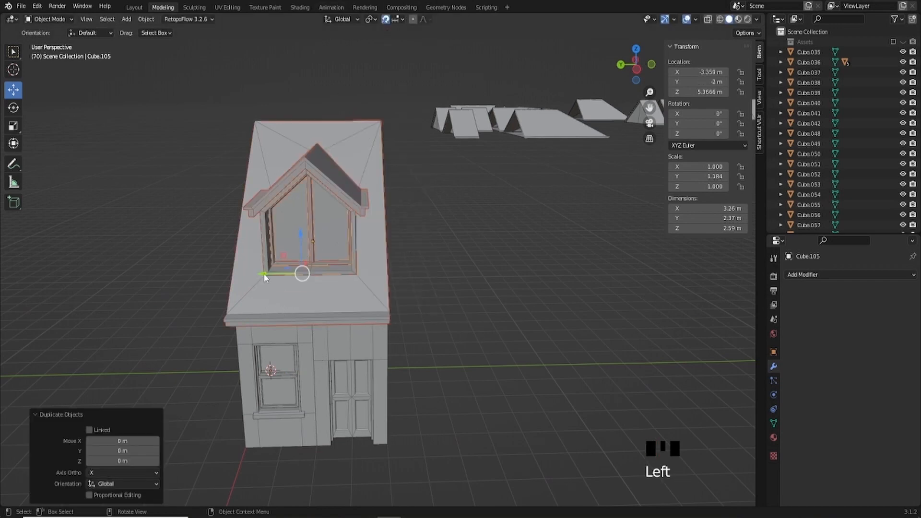
drag(264, 272, 401, 274)
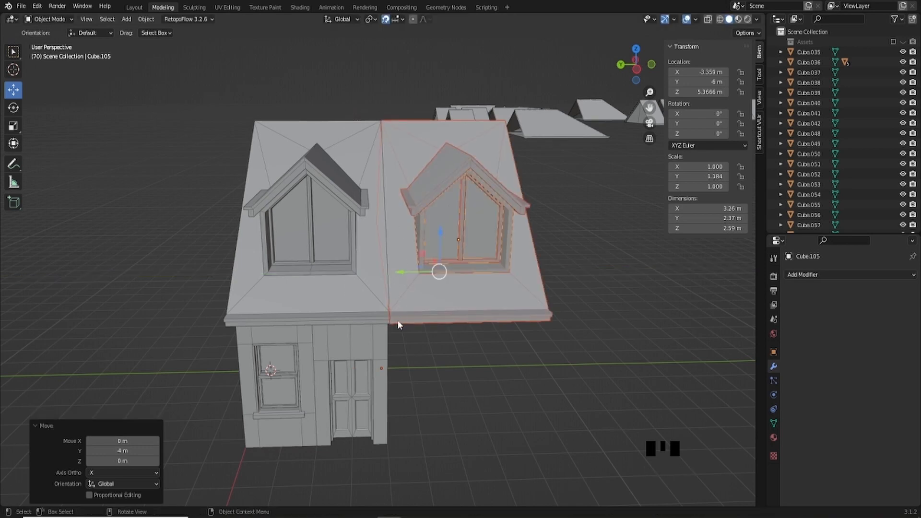
Step: Isolate the original roof in local view, without its dormer parts
middle_drag(397, 320, 375, 261)
scroll(391, 312, up, 3)
click(330, 189)
middle_drag(329, 190, 328, 210)
click(308, 238)
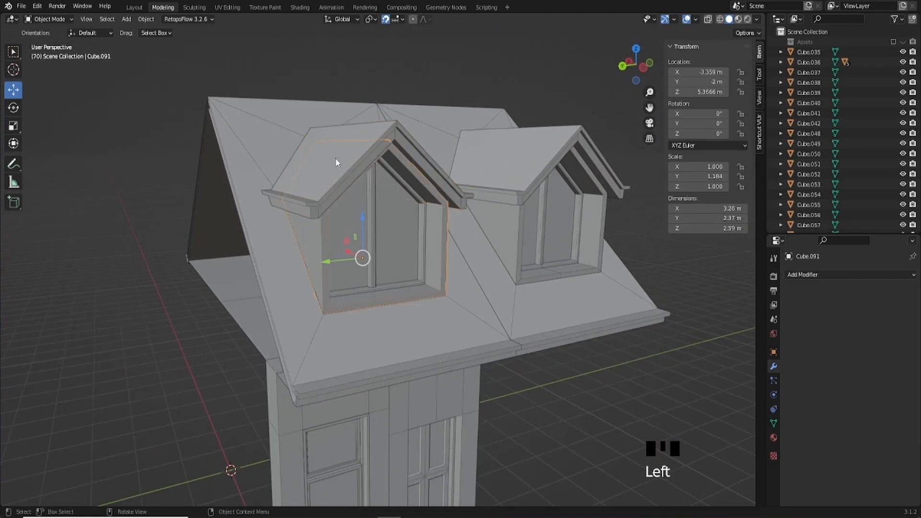
click(294, 144)
middle_drag(312, 216, 356, 259)
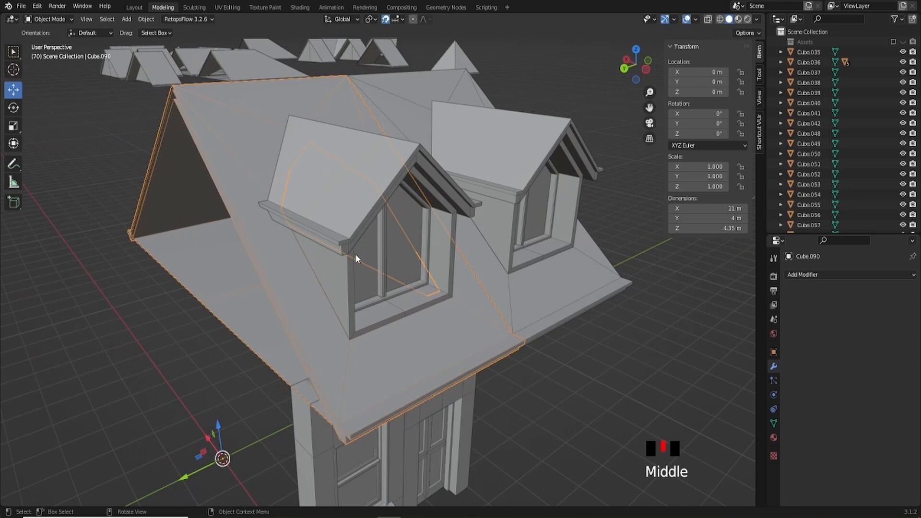
key(KP_Divide)
scroll(406, 233, up, 2)
shift+middle_drag(409, 243, 477, 201)
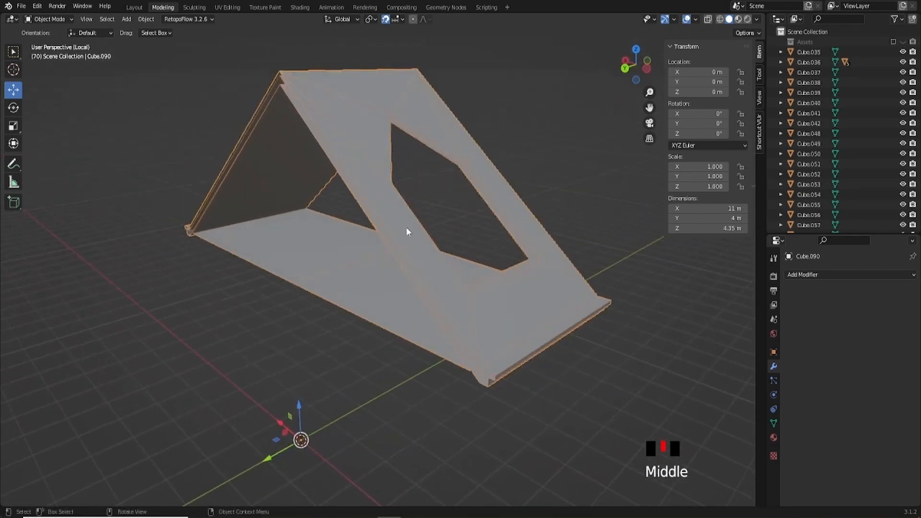
middle_drag(406, 228, 475, 206)
Step: Delete all faces of the roof half that contains the dormer opening, including its half of the floor
key(Tab)
click(707, 20)
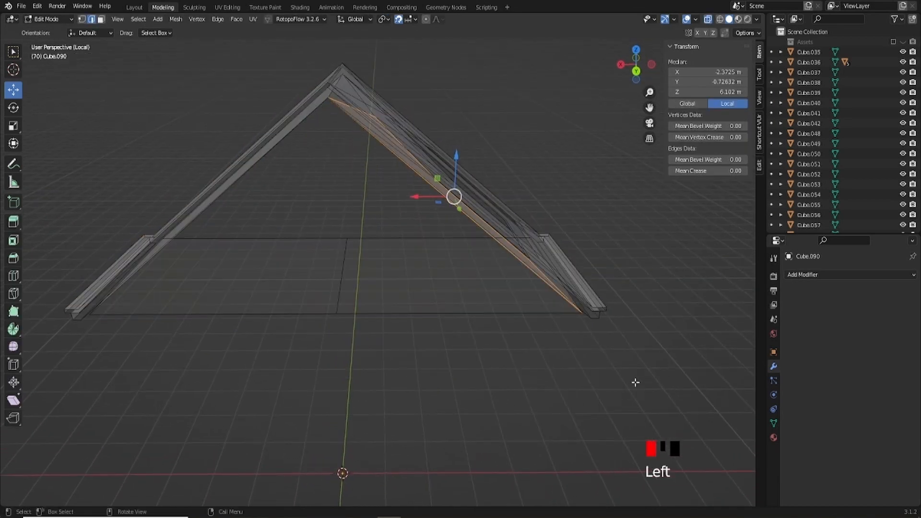
drag(640, 380, 385, 44)
middle_drag(479, 159, 477, 160)
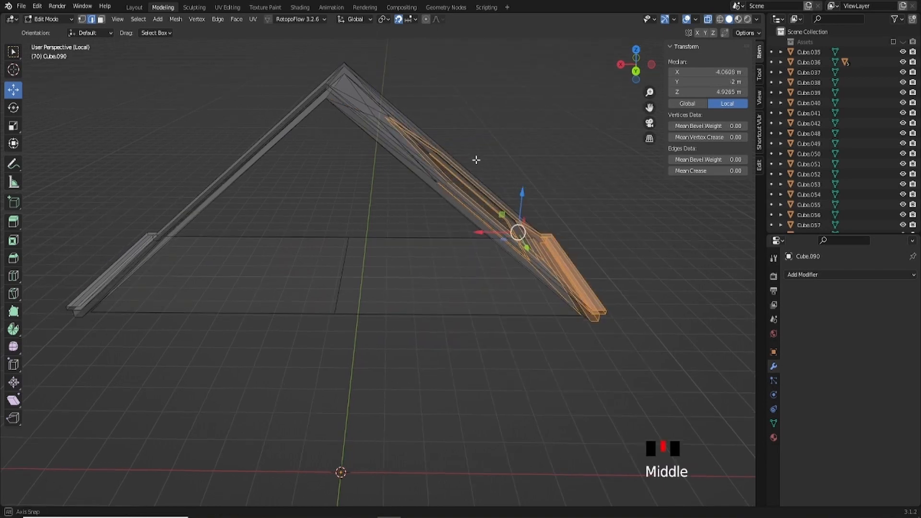
click(101, 20)
drag(639, 371, 365, 58)
middle_drag(446, 139, 410, 149)
key(x)
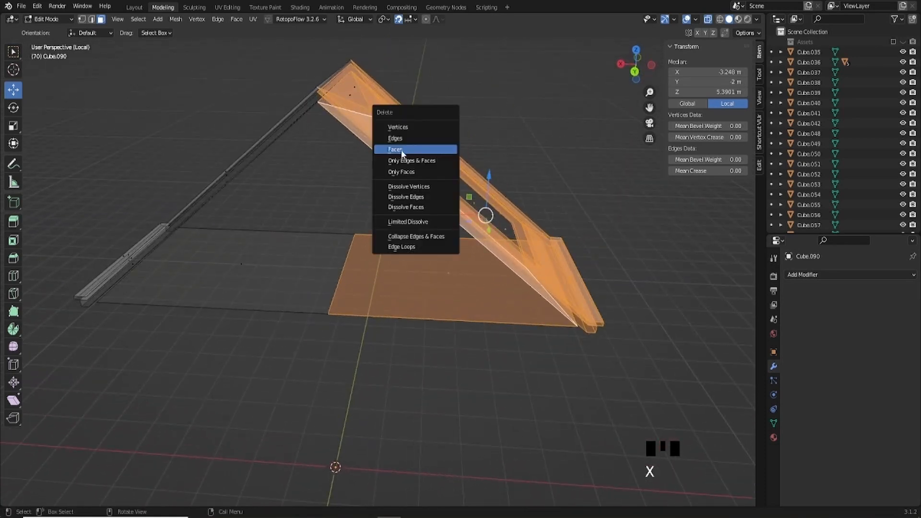
click(401, 153)
Step: Delete the leftover faces at the ridge of the remaining roof half and return to Object Mode
middle_drag(465, 181, 425, 216)
drag(411, 214, 352, 92)
key(x)
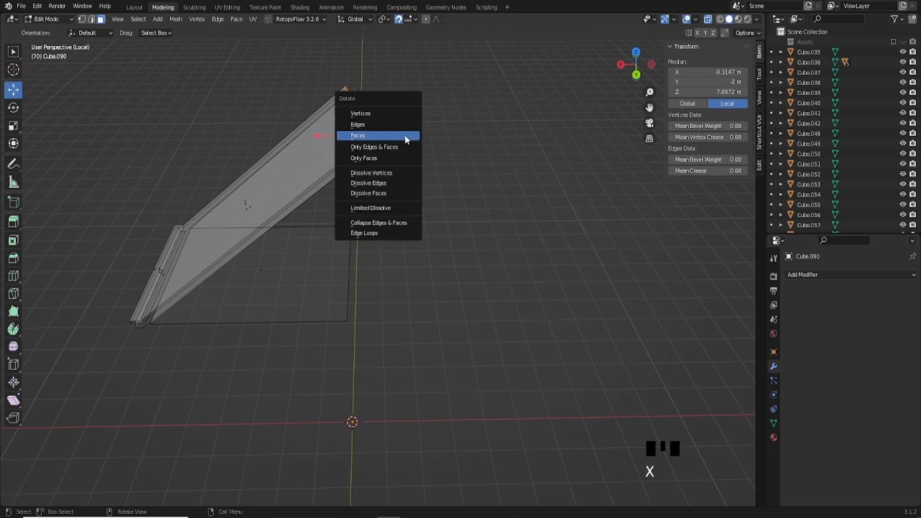
click(377, 136)
middle_drag(459, 148, 740, 31)
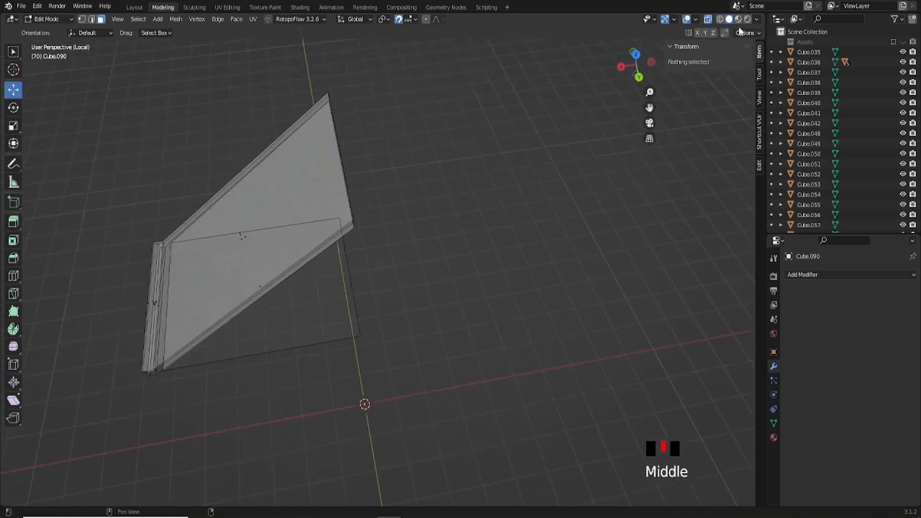
click(708, 19)
middle_drag(480, 144, 343, 257)
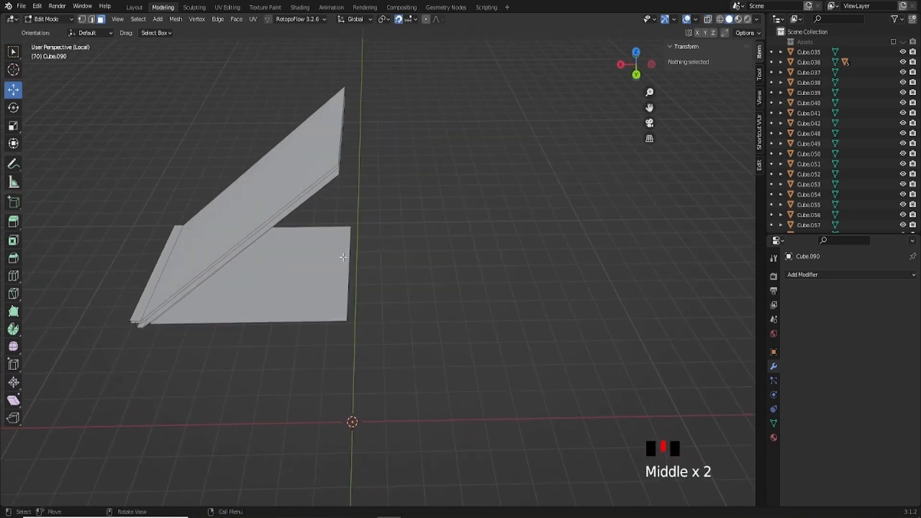
key(Tab)
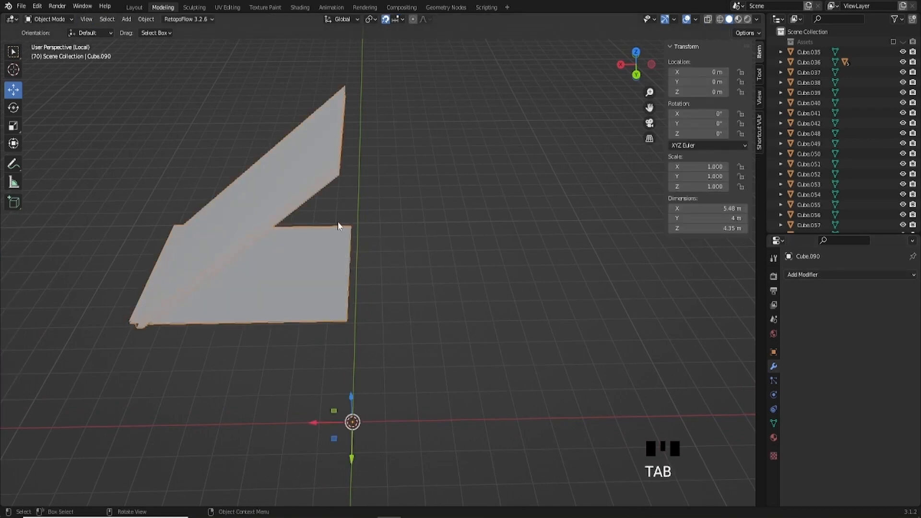
Step: Add a Mirror modifier on the X axis to the half roof and apply it
click(264, 157)
click(445, 235)
click(312, 180)
click(805, 275)
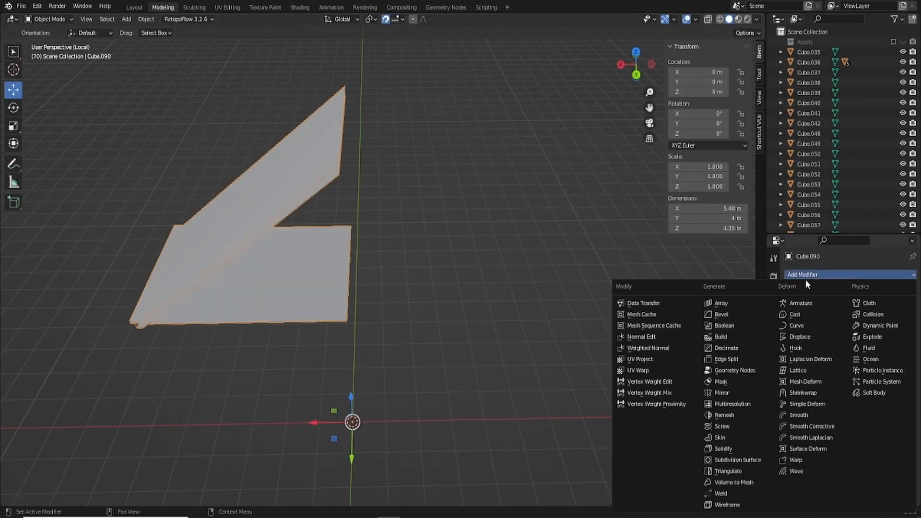
click(728, 393)
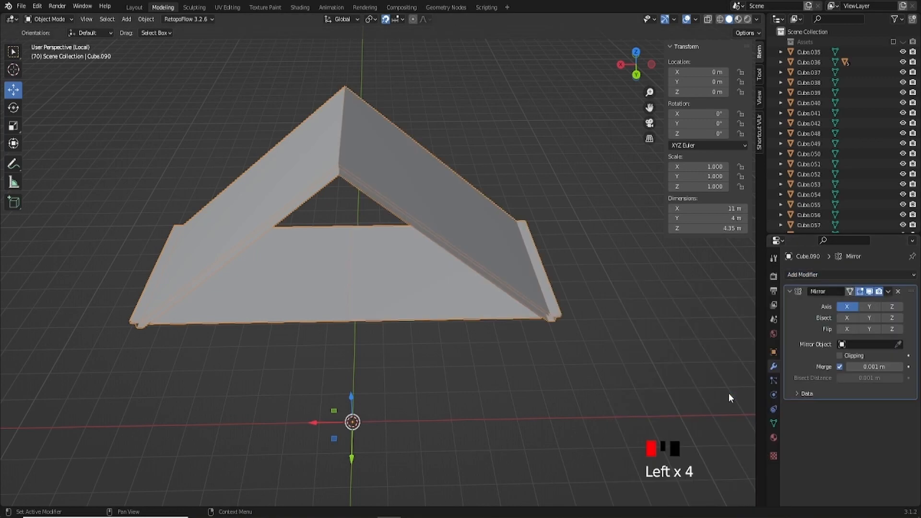
middle_drag(672, 397, 480, 225)
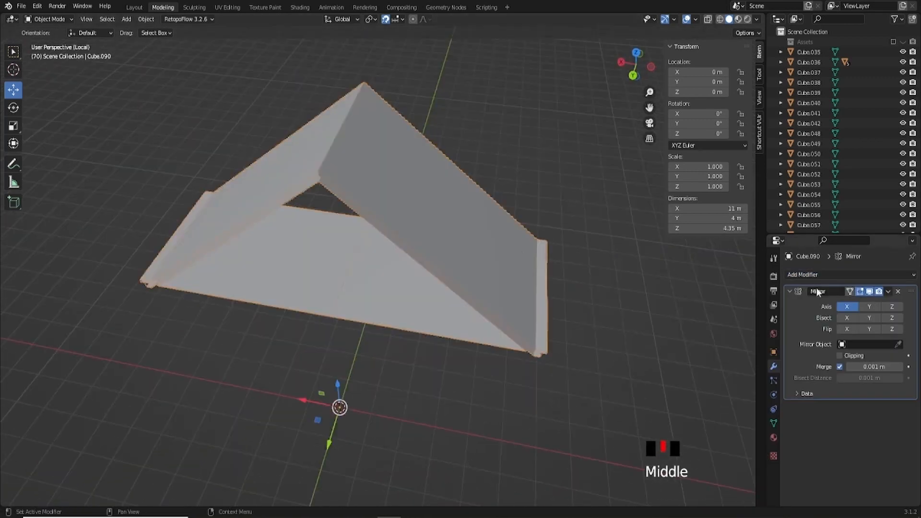
click(888, 291)
click(853, 299)
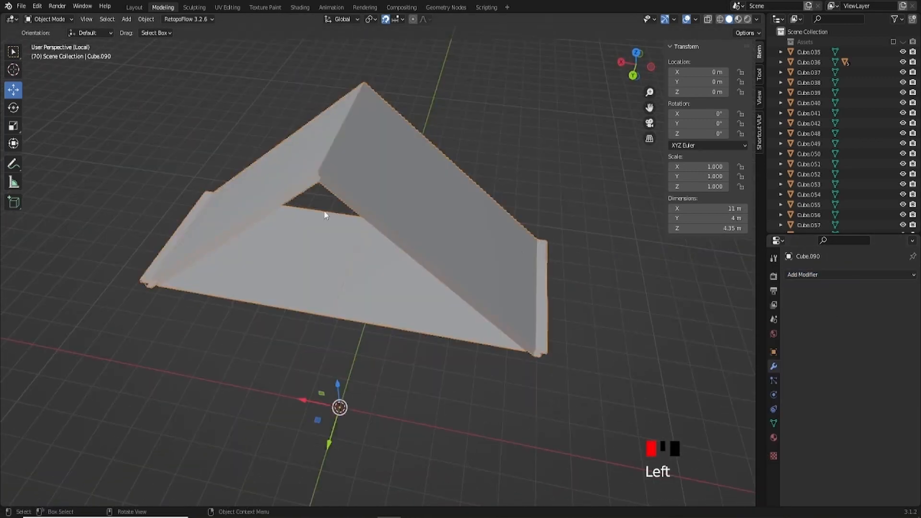
Step: Merge all vertices of the mirrored roof by distance, using a merge distance of 0.00081 m
middle_drag(312, 215, 349, 154)
scroll(355, 166, up, 1)
key(Tab)
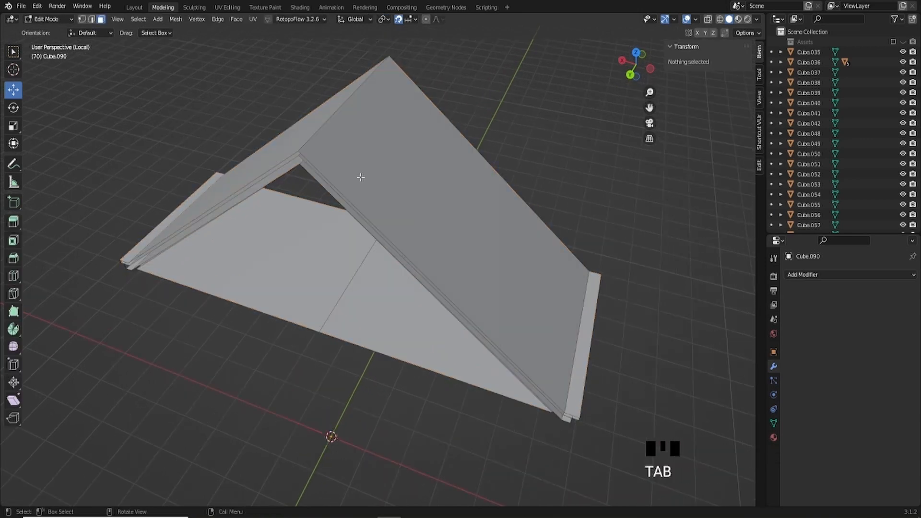
key(1)
key(a)
right_click(378, 203)
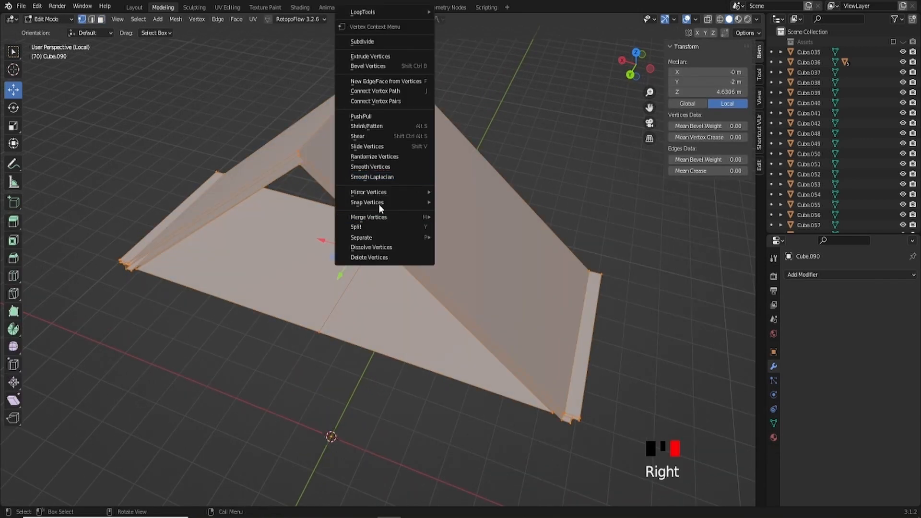
mouse_move(378, 217)
click(473, 254)
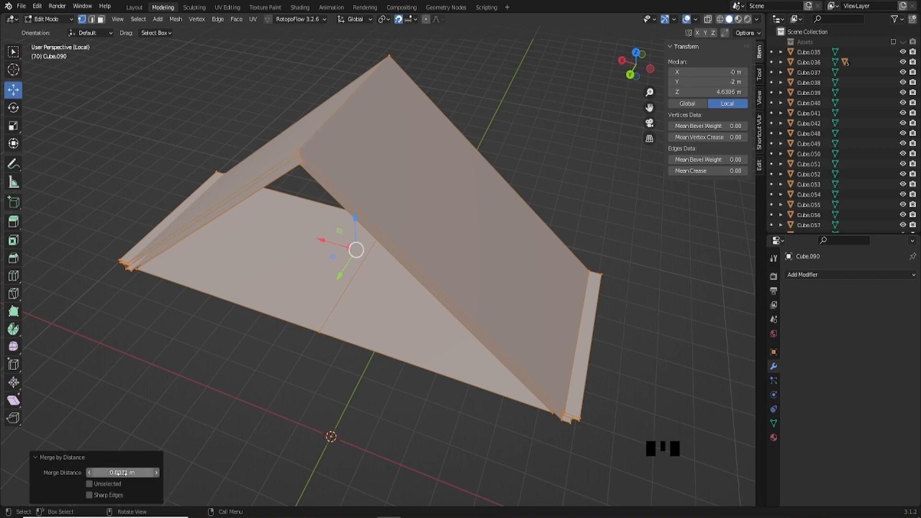
drag(125, 473, 126, 473)
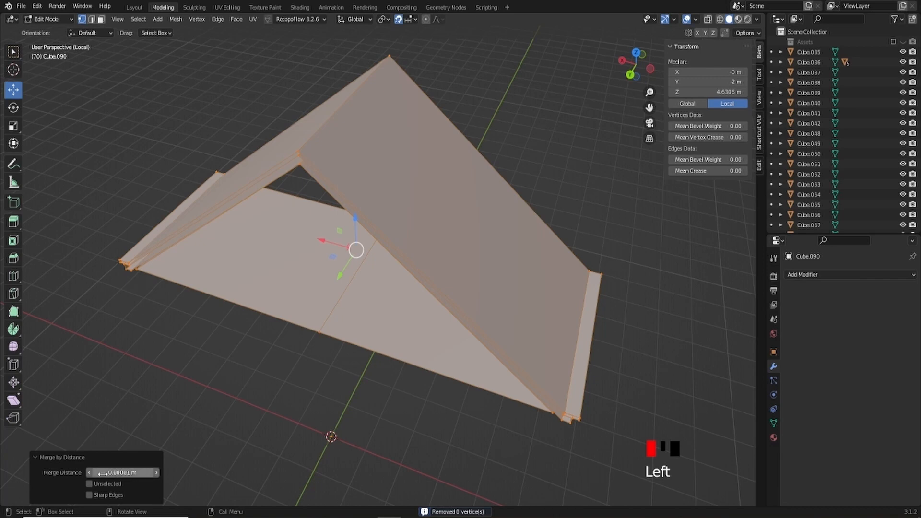
middle_drag(409, 161, 381, 146)
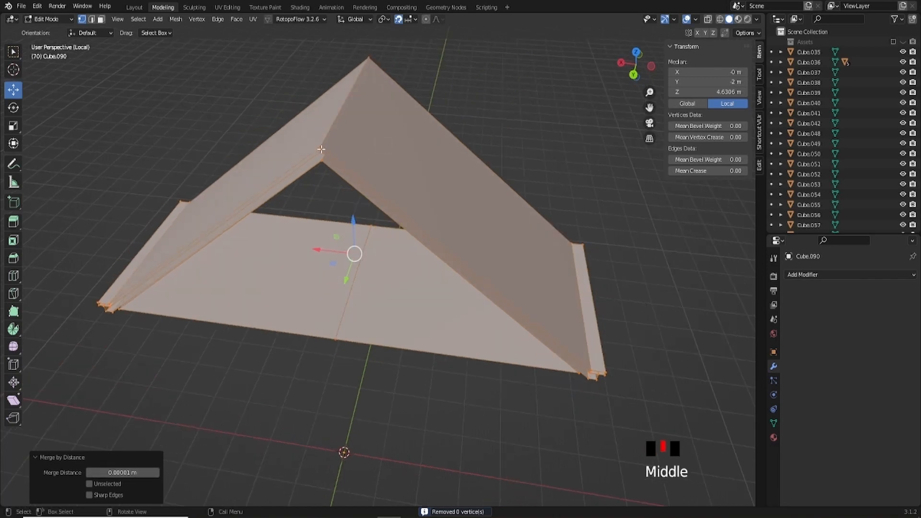
Step: Leave local view to bring back the whole building and return to Object Mode
middle_drag(367, 194, 318, 143)
scroll(347, 223, down, 3)
key(KP_Divide)
scroll(459, 186, down, 2)
scroll(389, 216, up, 2)
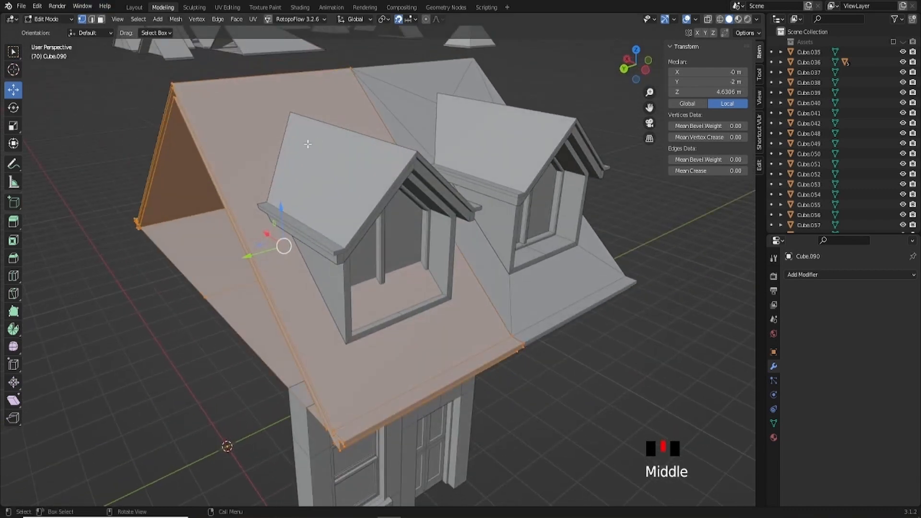
key(Tab)
click(382, 208)
shift+click(383, 293)
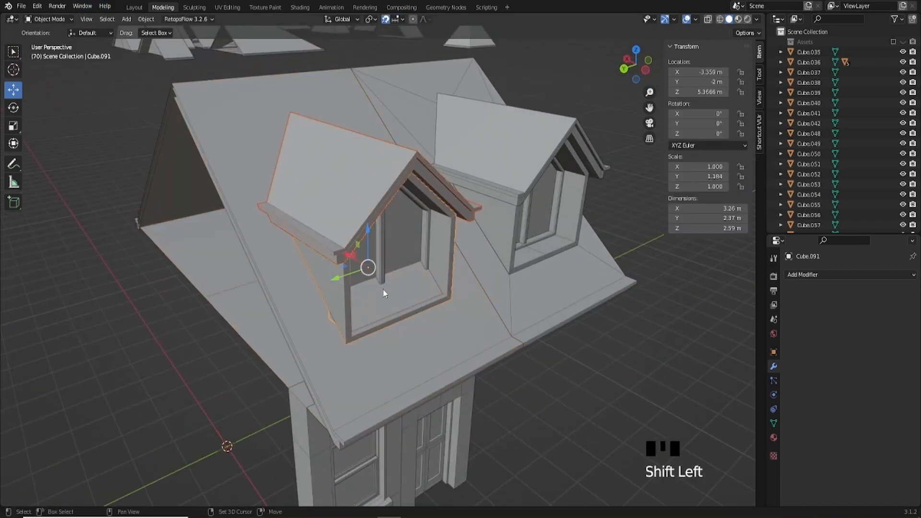
shift+click(435, 292)
click(571, 424)
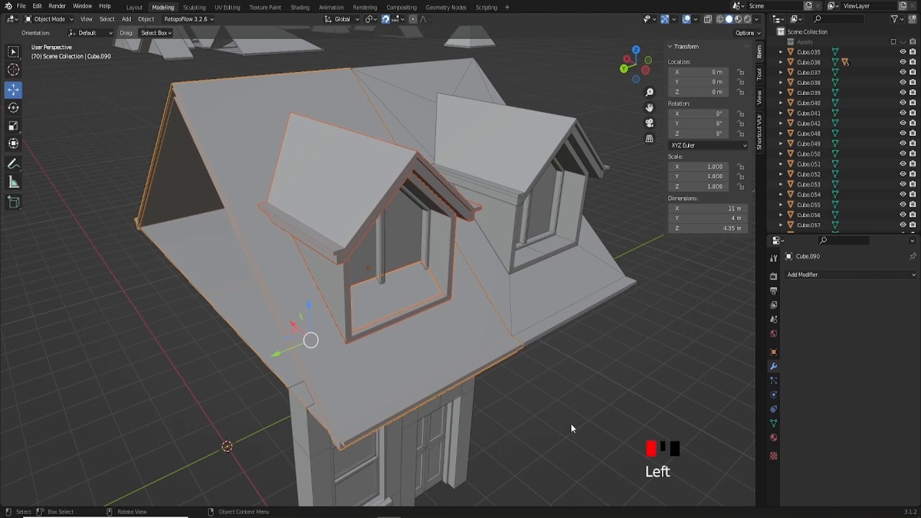
Step: Select the roof, walls and window frames of the original dormer, leaving out the main roof
click(327, 225)
shift+click(363, 300)
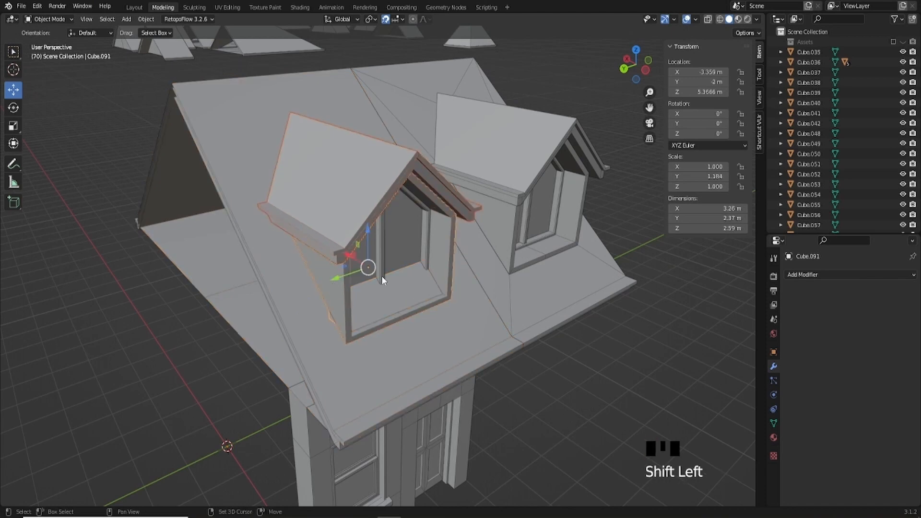
shift+click(422, 259)
shift+click(422, 259)
scroll(453, 270, down, 2)
middle_drag(453, 269, 426, 259)
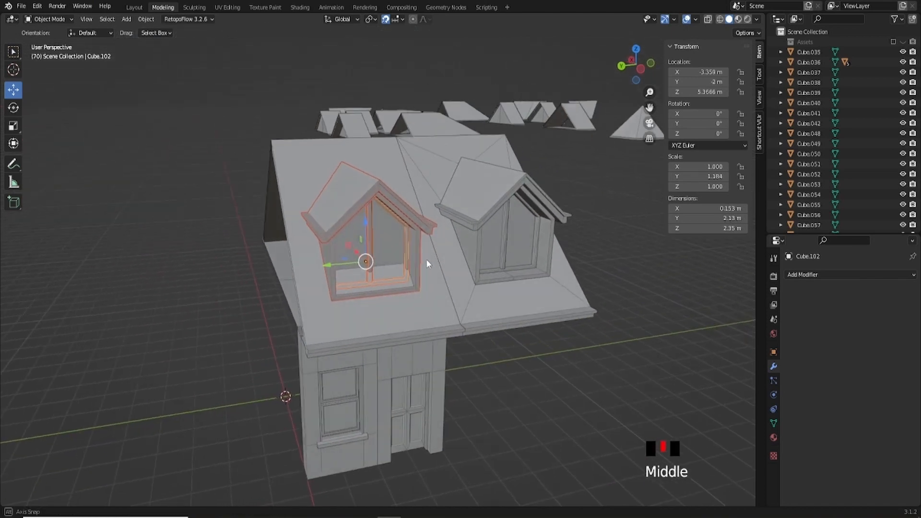
Step: Scale the selected dormer down uniformly to a factor of 0.728
key(g)
right_click(375, 220)
middle_drag(375, 220, 371, 277)
scroll(412, 284, up, 5)
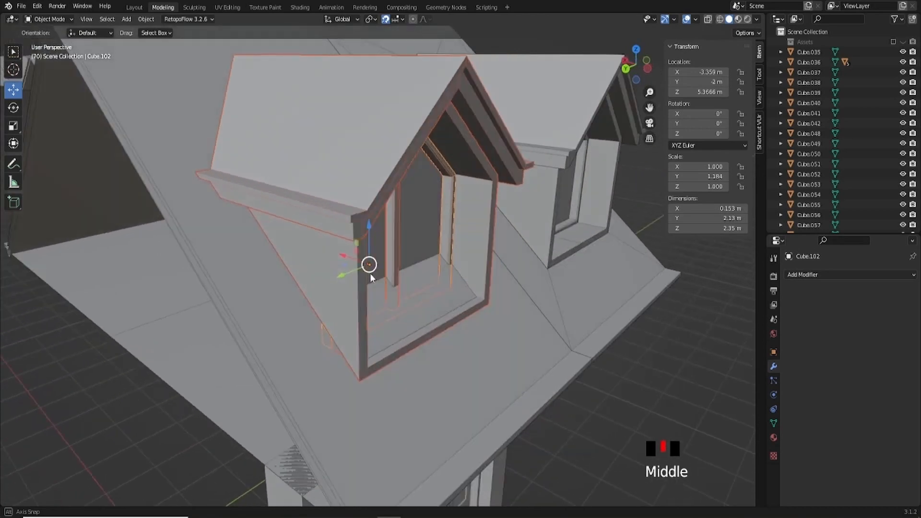
scroll(369, 272, down, 3)
key(s)
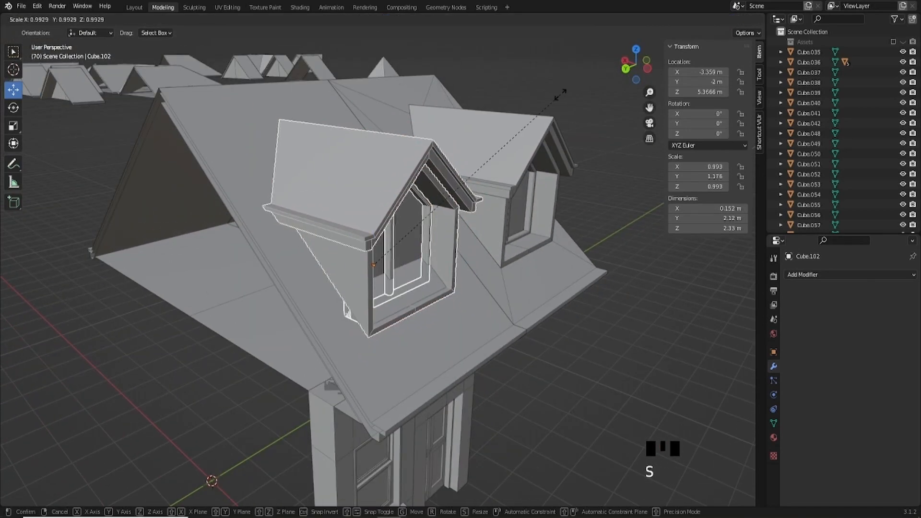
click(504, 140)
middle_drag(504, 139, 404, 193)
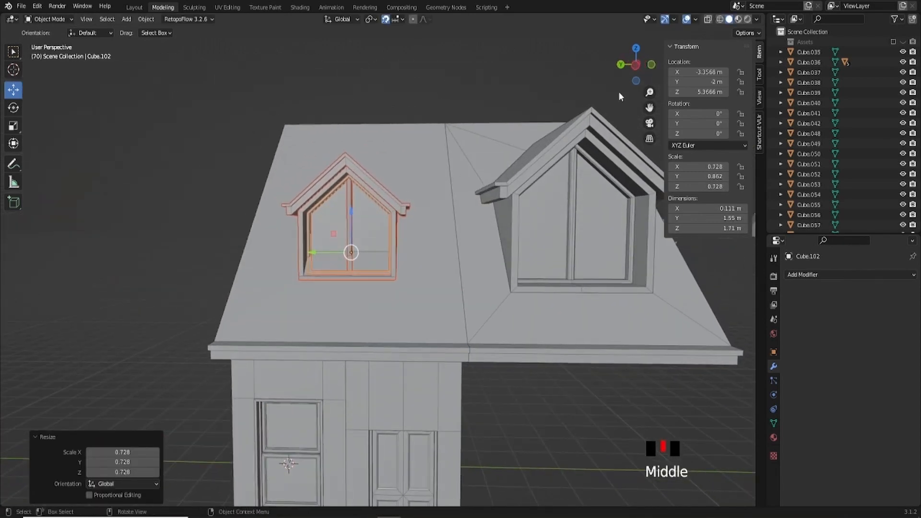
Step: Scale the selected dormer up slightly by a factor of 1.009 in left orthographic view
click(635, 64)
scroll(403, 278, down, 1)
scroll(403, 279, down, 1)
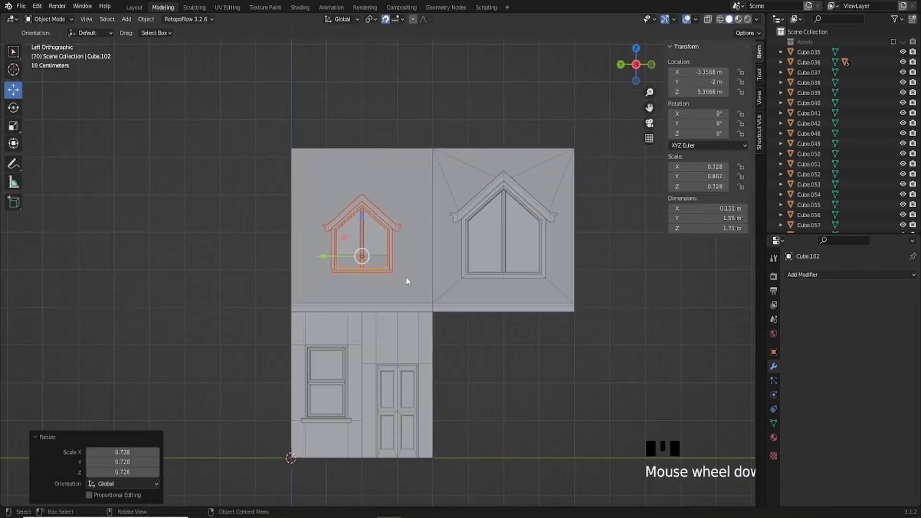
scroll(425, 278, up, 1)
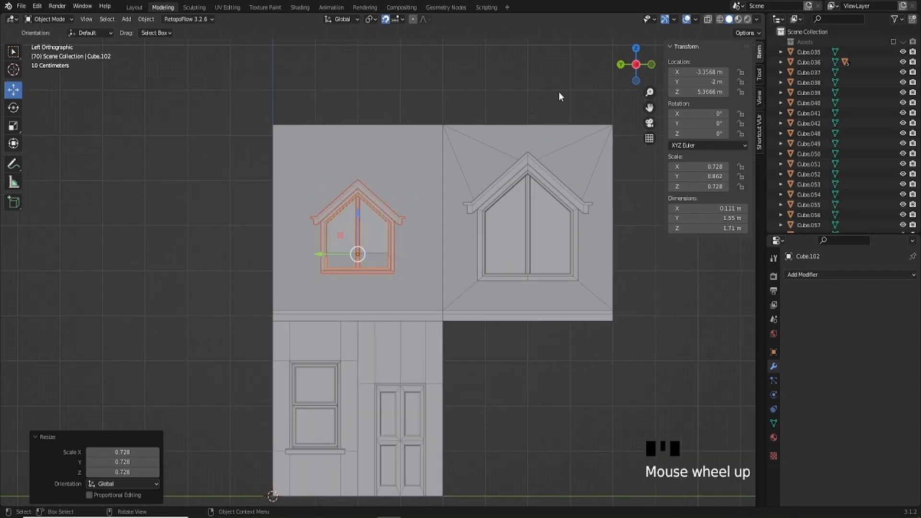
key(s)
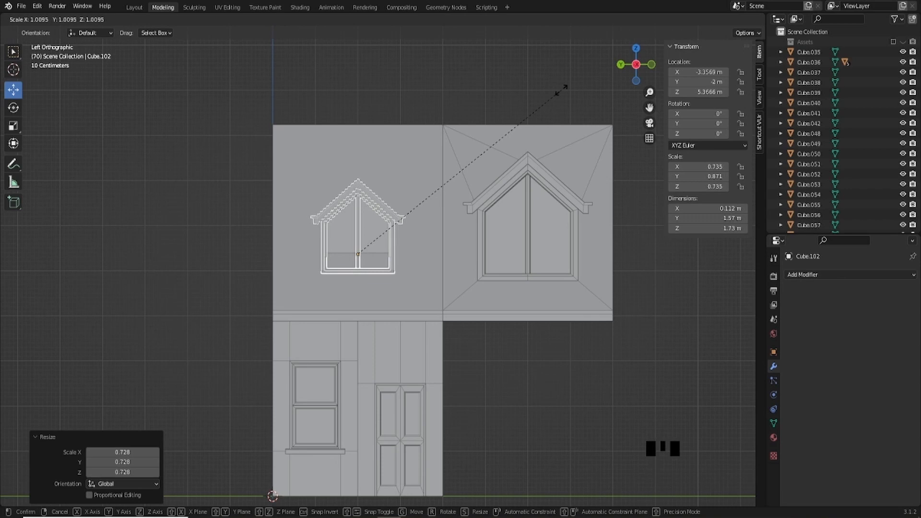
click(560, 90)
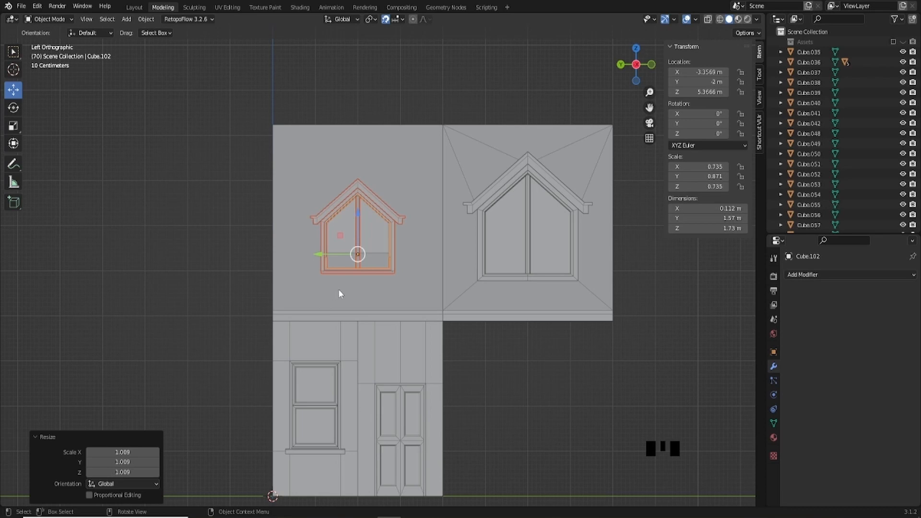
Step: Undo the last two scalings of the dormer
scroll(369, 281, down, 1)
scroll(370, 281, up, 1)
key(ctrl+z)
key(ctrl+z)
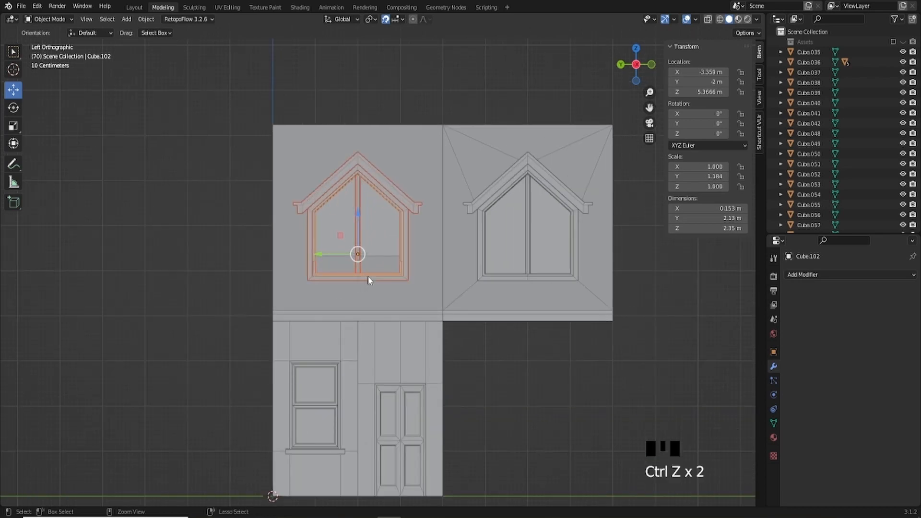
Step: Select the plain main roof together with its dormer's roof, walls and window frames
middle_drag(366, 267, 190, 102)
scroll(353, 259, down, 1)
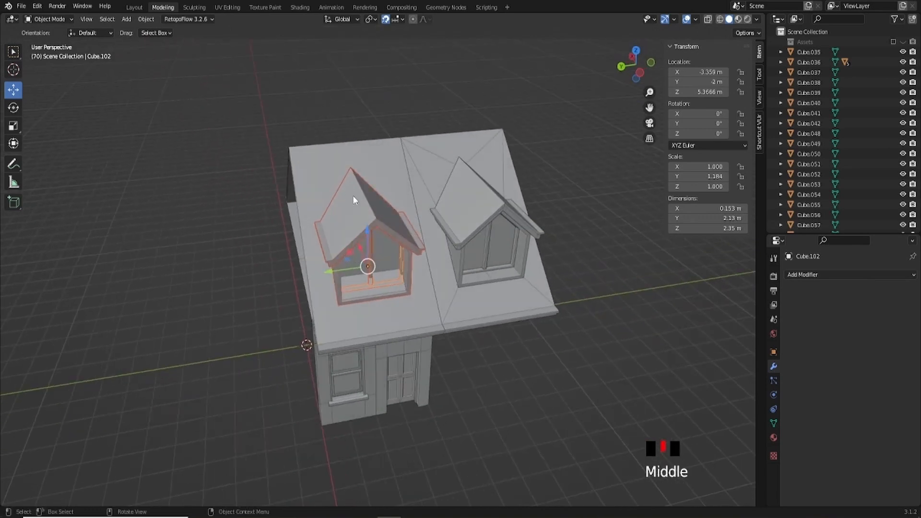
mouse_move(385, 239)
middle_down()
mouse_move(377, 221)
mouse_move(385, 239)
middle_up()
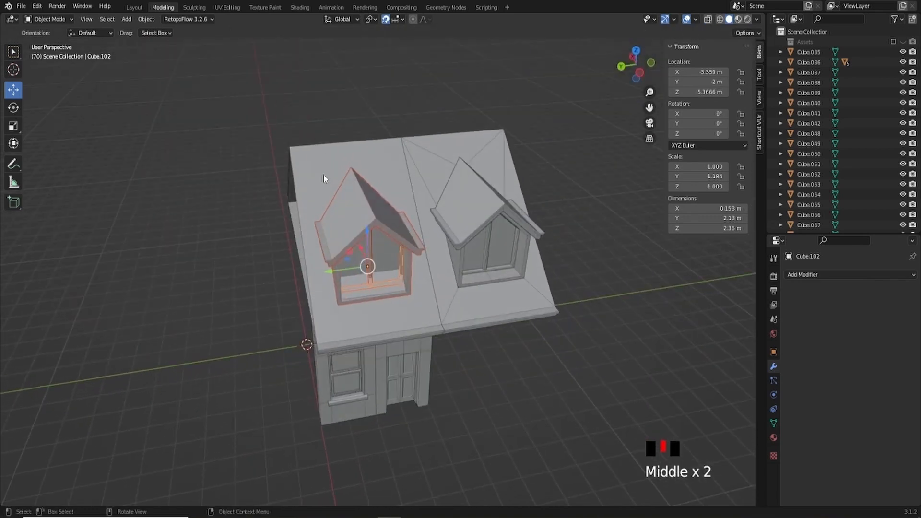
key(Tab)
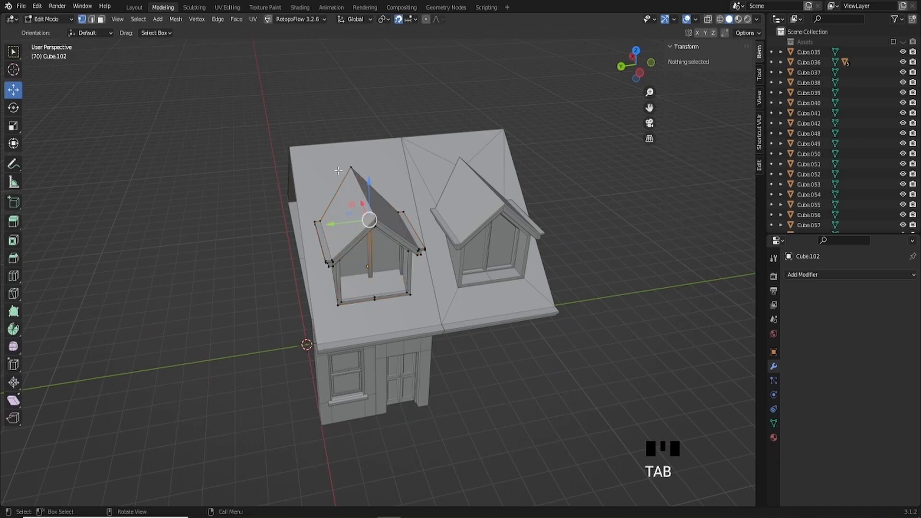
key(Tab)
click(323, 163)
shift+click(352, 244)
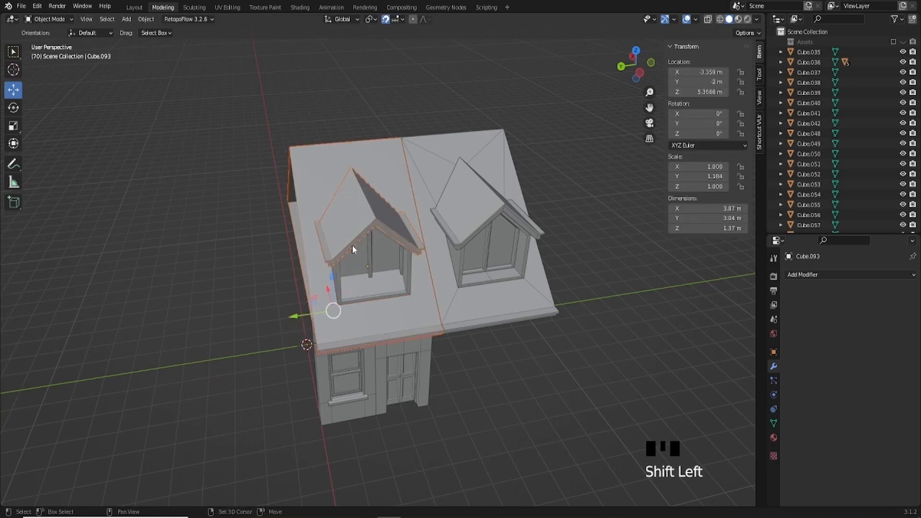
middle_drag(352, 245, 331, 197)
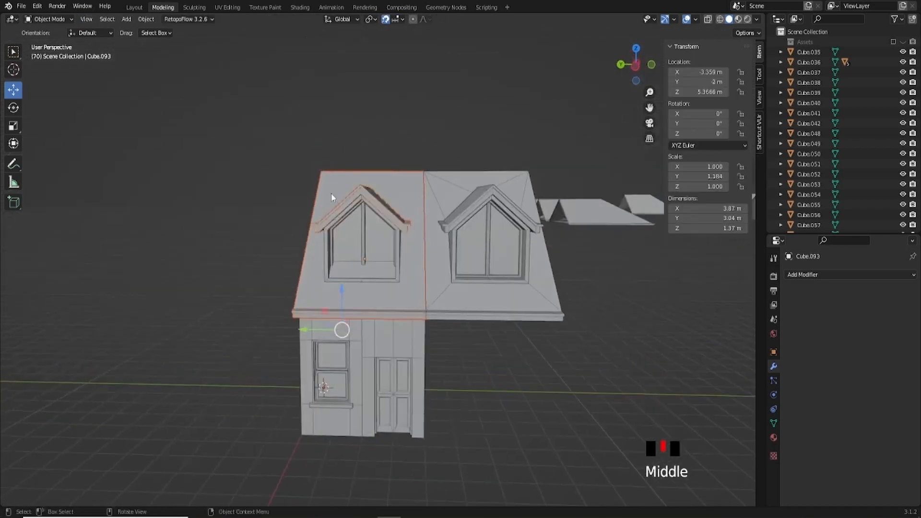
click(707, 19)
drag(298, 130, 407, 283)
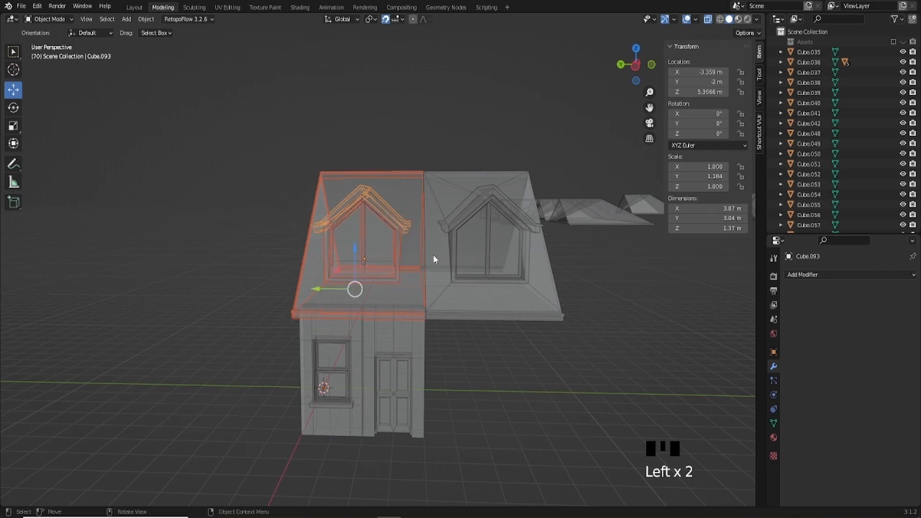
middle_drag(433, 254, 684, 27)
click(707, 19)
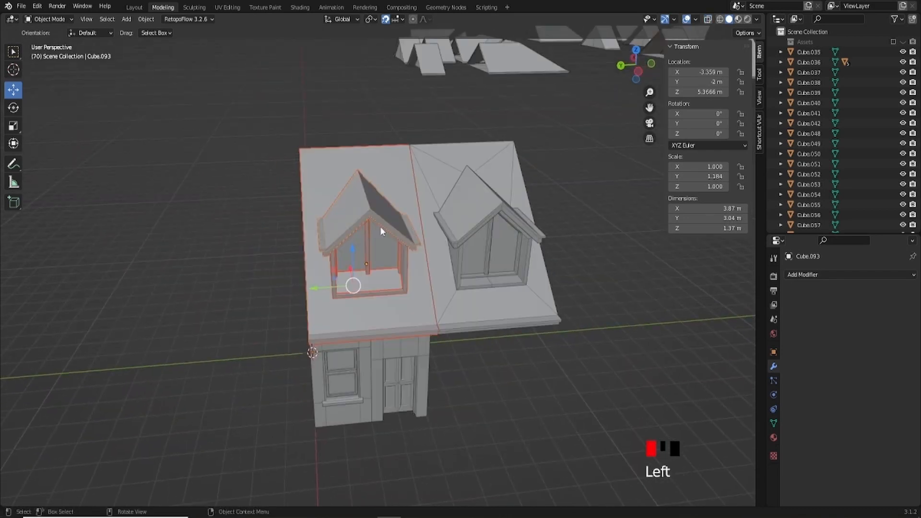
Step: Duplicate the selected roof and dormer and move the copy 8 m along Y, beside the building
middle_drag(380, 226, 335, 286)
key(shift+d)
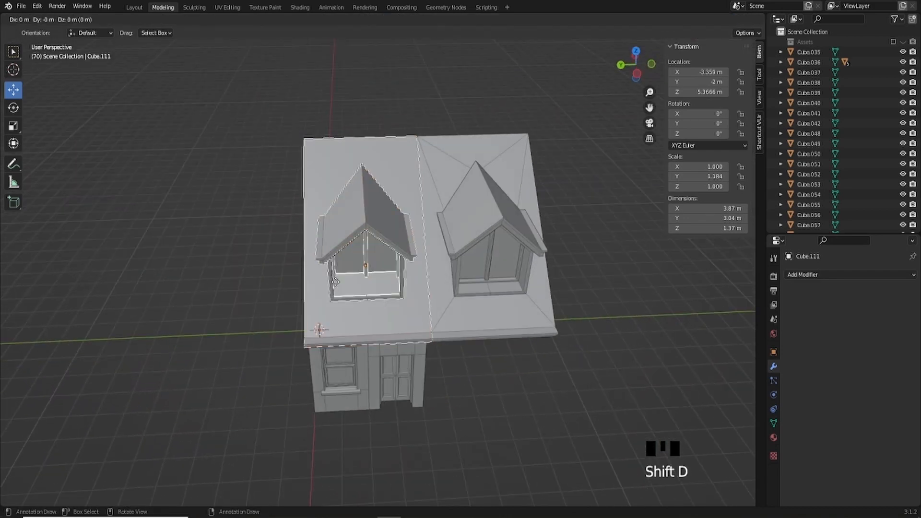
right_click(378, 277)
drag(315, 283, 72, 298)
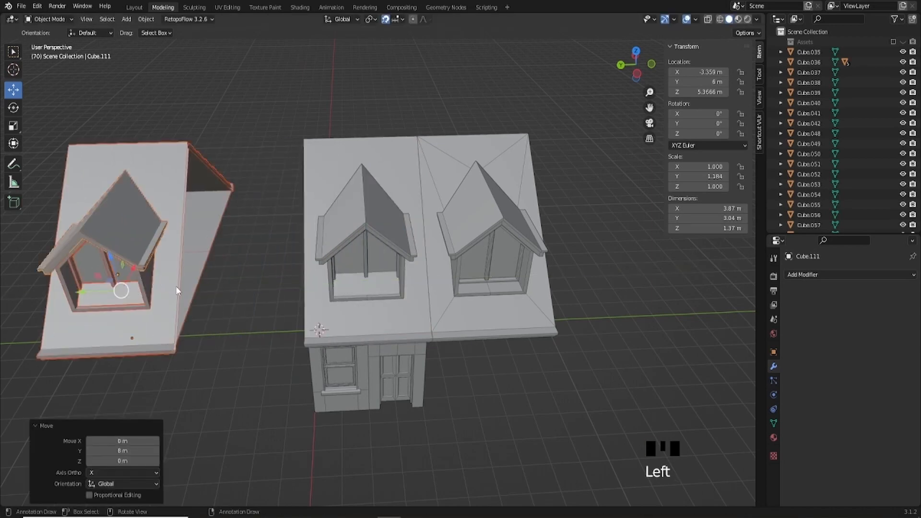
Step: Examine the duplicated dormer roof and the building from several angles
scroll(177, 283, down, 3)
middle_drag(177, 283, 216, 273)
scroll(228, 266, up, 4)
middle_drag(413, 265, 482, 265)
middle_drag(423, 326, 417, 310)
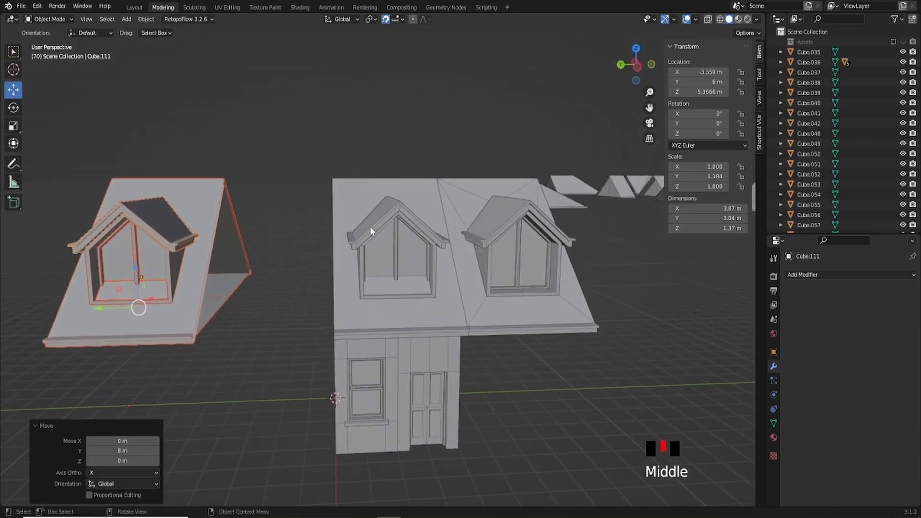
mouse_move(349, 249)
middle_down()
mouse_move(427, 257)
mouse_move(351, 256)
middle_up()
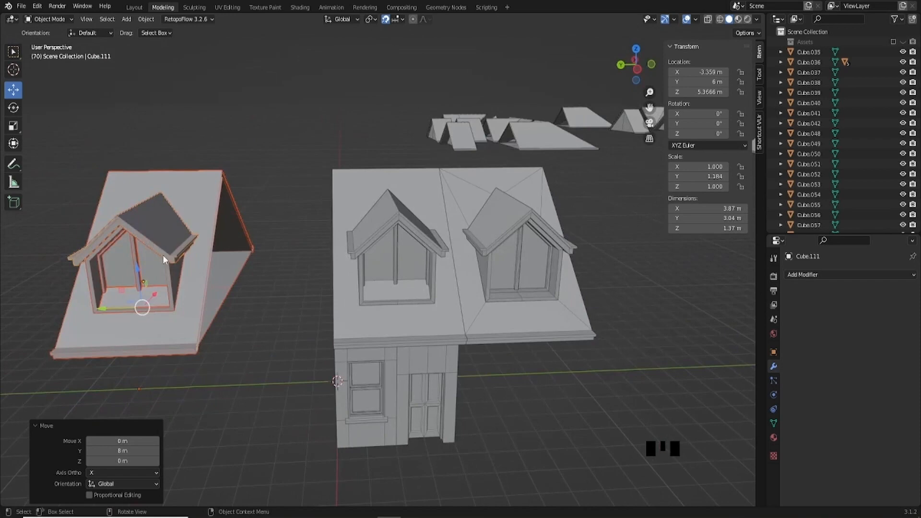
middle_drag(80, 257, 74, 256)
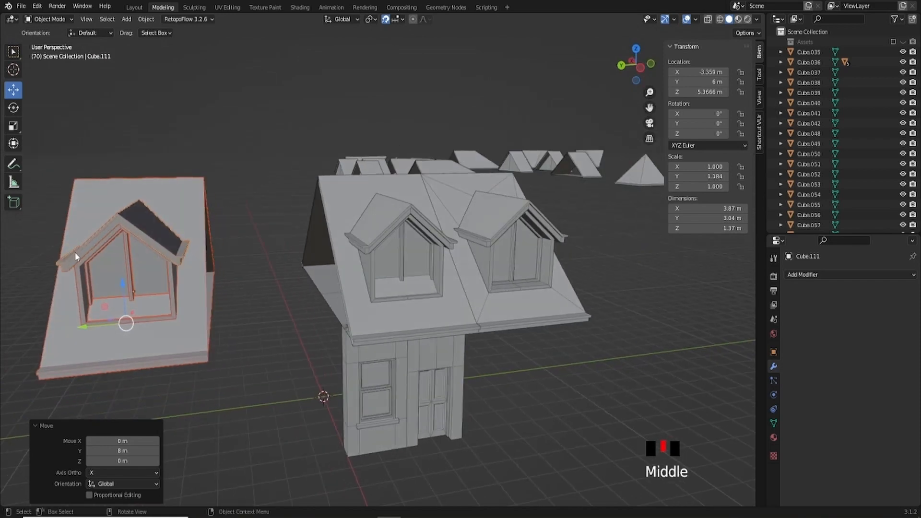
middle_drag(504, 228, 467, 257)
middle_drag(342, 264, 335, 252)
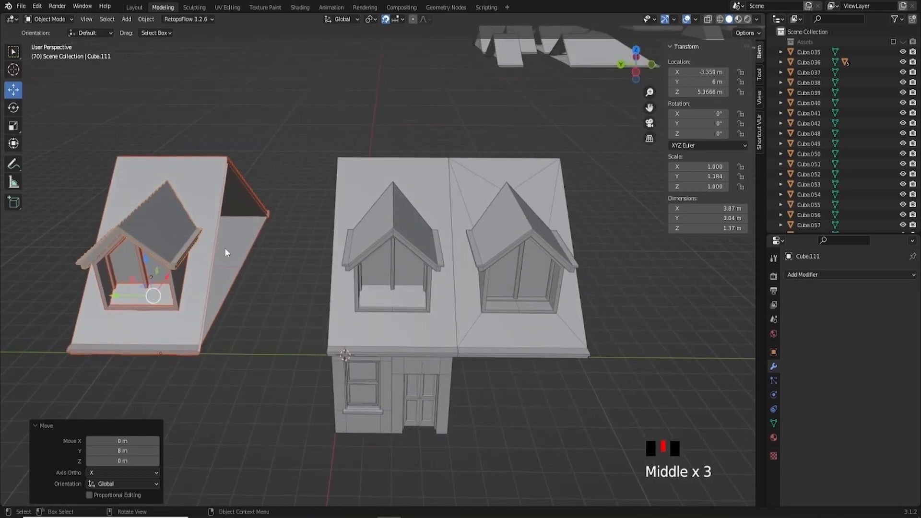
middle_drag(224, 248, 453, 228)
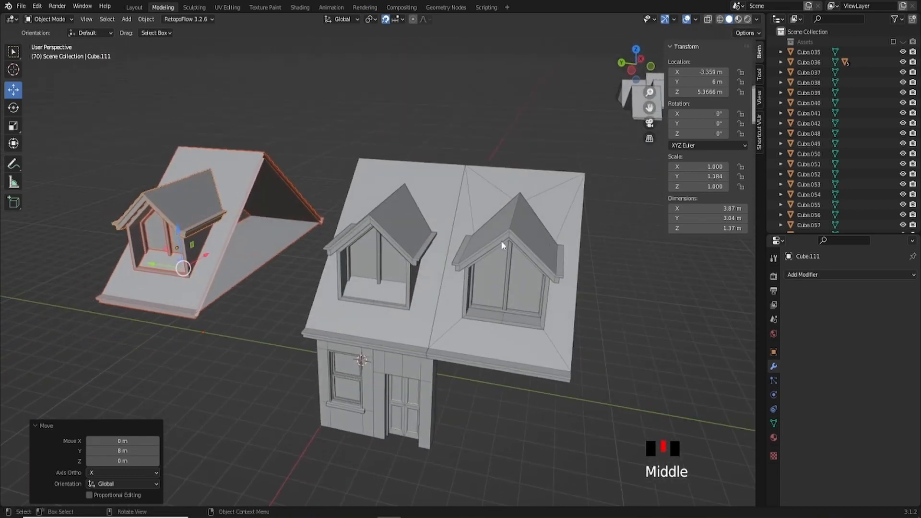
Step: Select the roof, walls and window frames of the dormer on the building's plain roof, leaving out the main roof
middle_drag(416, 284, 30, 228)
scroll(442, 275, up, 2)
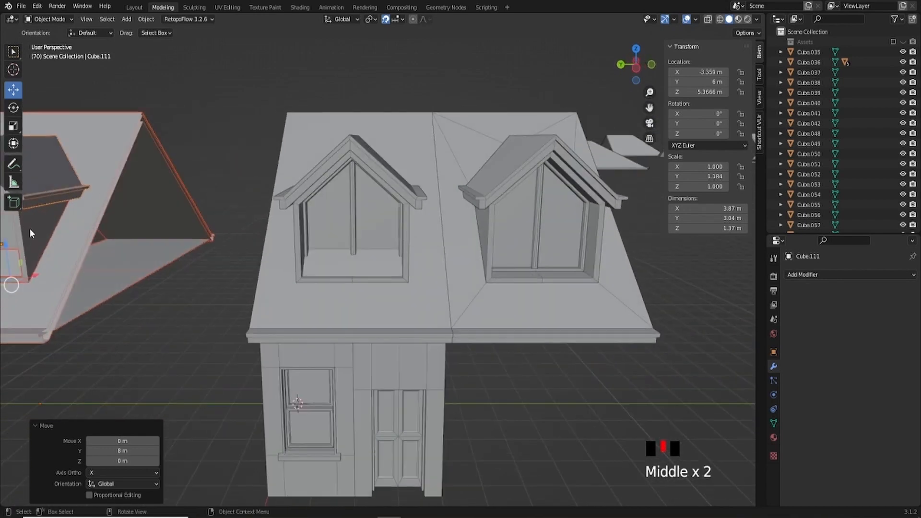
scroll(249, 249, down, 1)
scroll(396, 252, up, 1)
middle_drag(396, 253, 391, 236)
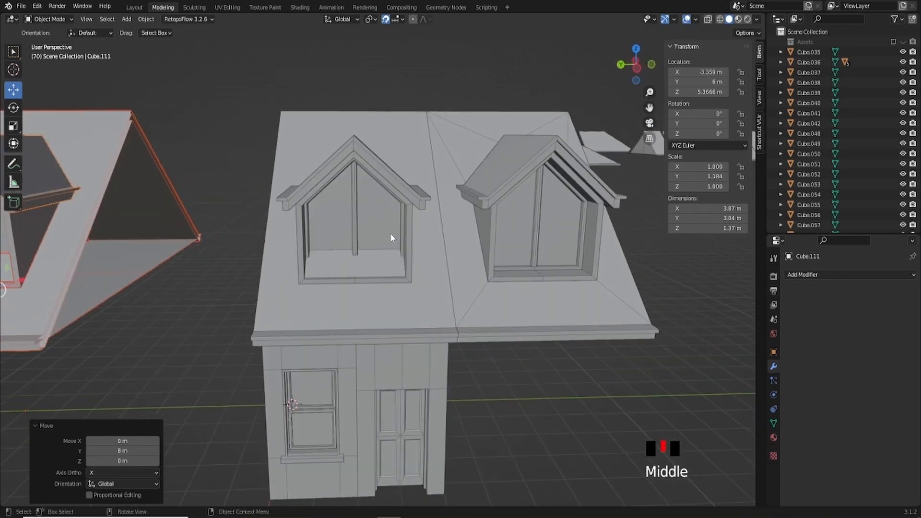
click(351, 151)
middle_drag(352, 151, 396, 162)
shift+click(396, 170)
shift+click(372, 188)
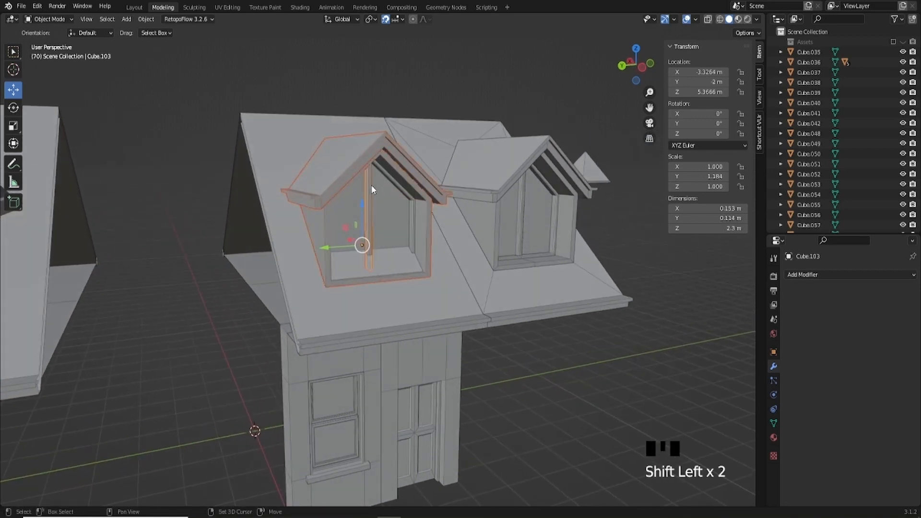
shift+click(412, 227)
shift+click(421, 237)
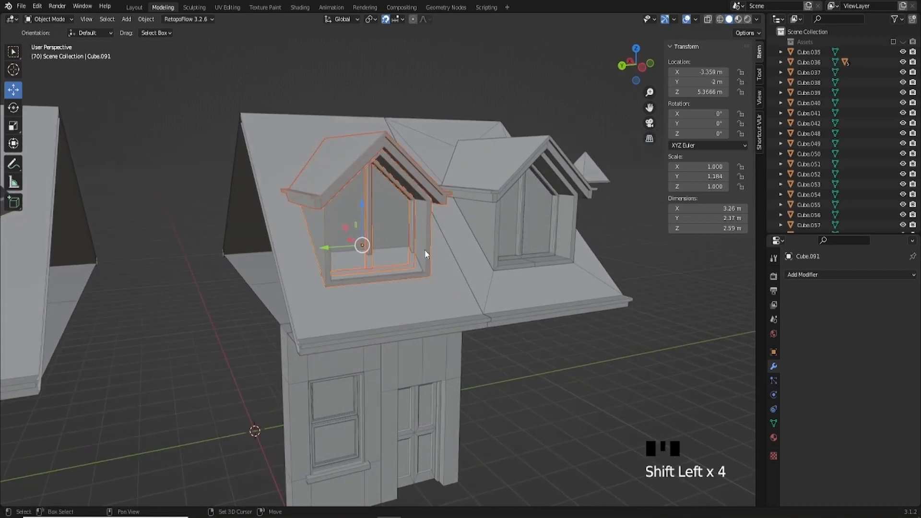
key(g)
right_click(434, 240)
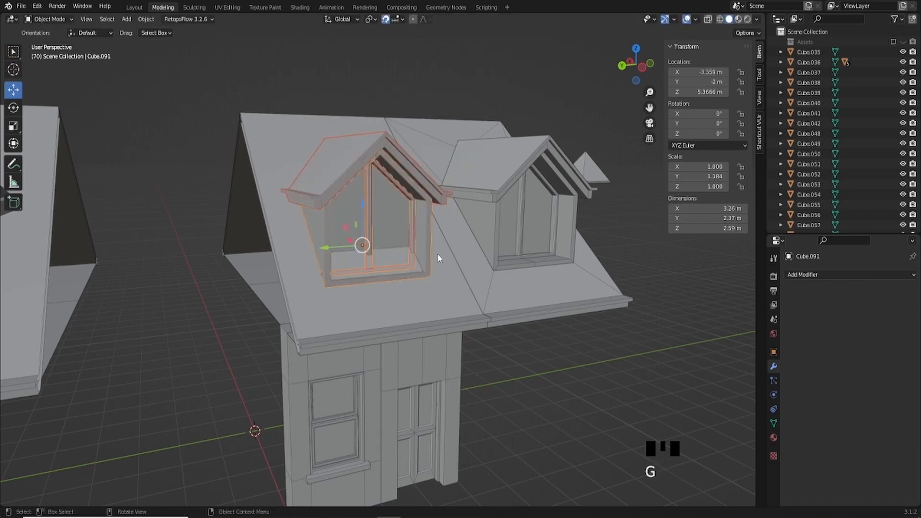
Step: Scale the selected dormer down uniformly to 0.740 in left orthographic view
middle_drag(438, 254, 429, 254)
click(640, 68)
scroll(469, 192, up, 3)
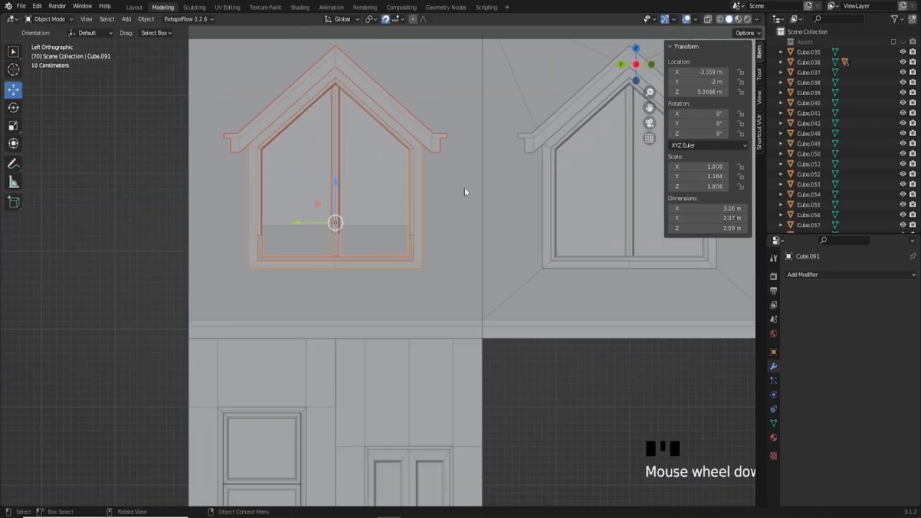
scroll(511, 91, down, 2)
key(s)
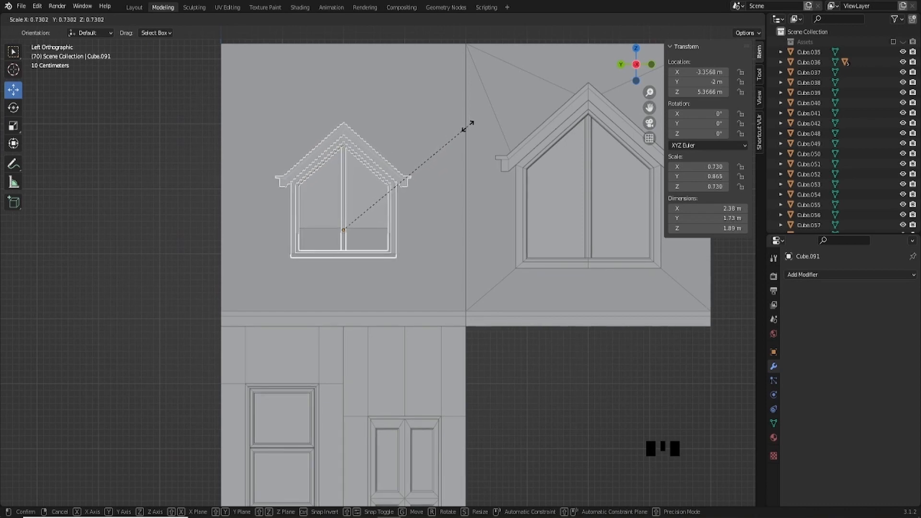
click(474, 123)
Step: Delete a single unneeded object at the smaller dormer
scroll(465, 142, down, 3)
middle_drag(465, 143, 397, 271)
scroll(434, 268, up, 3)
key(Delete)
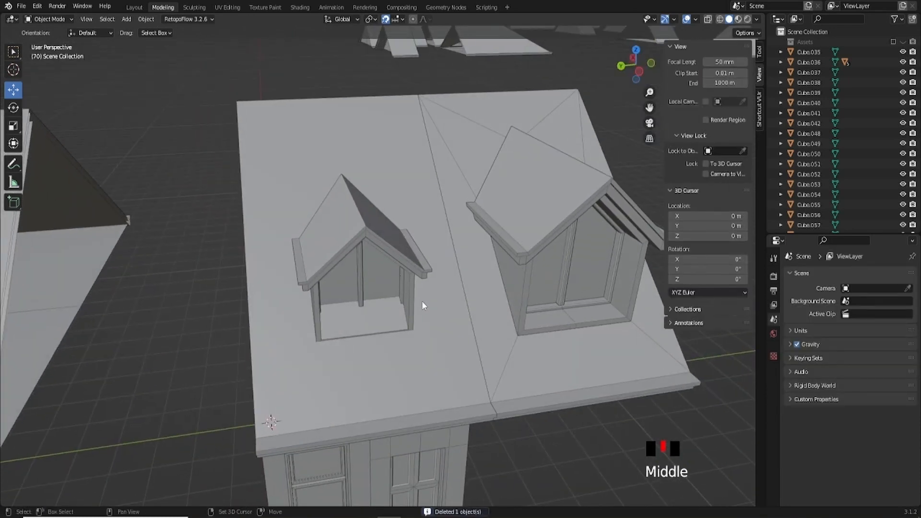
scroll(422, 302, down, 2)
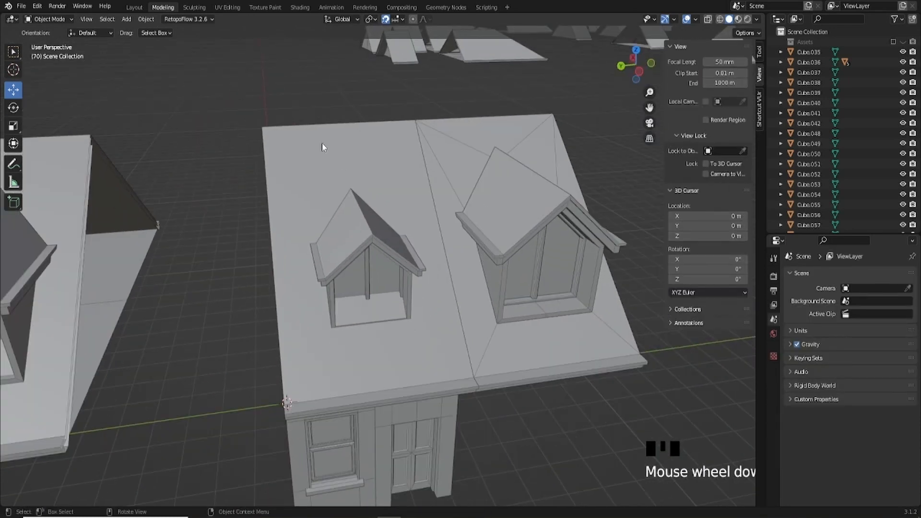
Step: Isolate the smaller dormer's walls in local view and enter Edit Mode
click(421, 207)
mouse_move(417, 283)
middle_down()
mouse_move(436, 273)
mouse_move(396, 272)
mouse_move(422, 268)
middle_up()
middle_drag(370, 217, 397, 215)
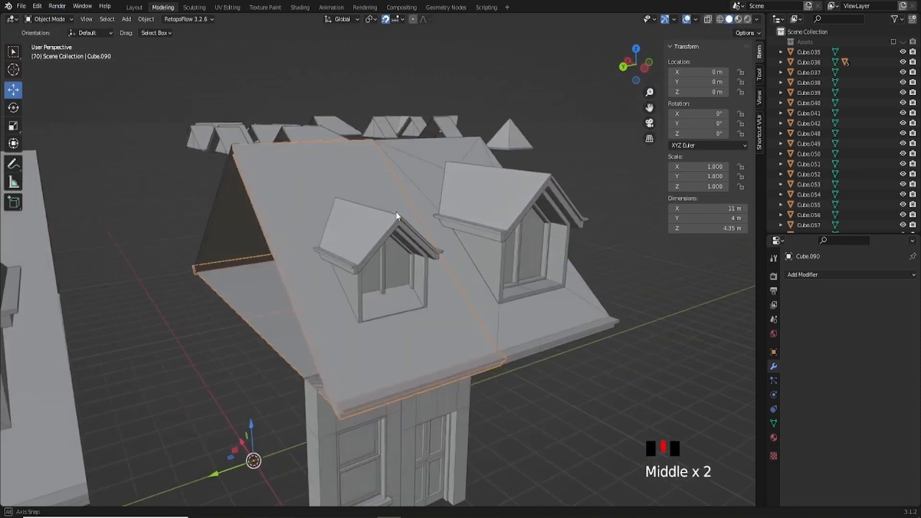
scroll(413, 250, up, 2)
shift+middle_drag(423, 266, 428, 257)
click(350, 301)
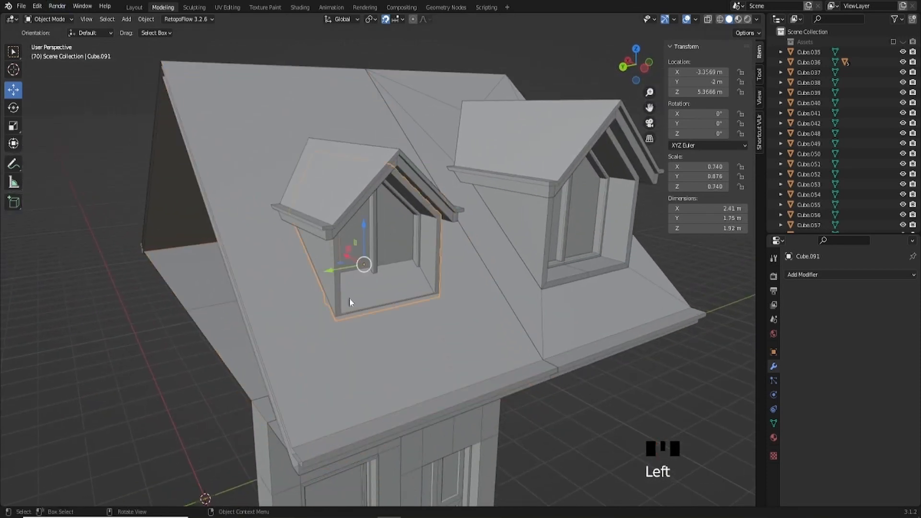
key(KP_Divide)
scroll(353, 267, down, 2)
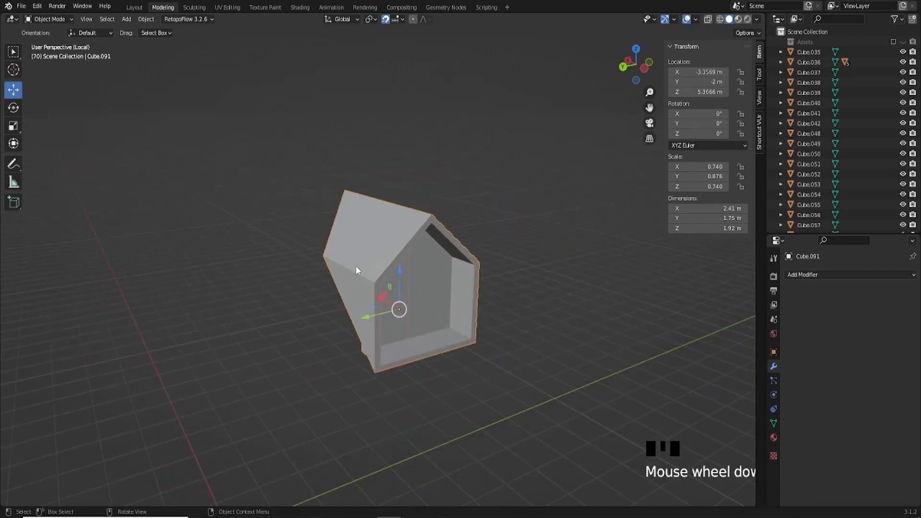
middle_drag(355, 266, 368, 259)
key(Tab)
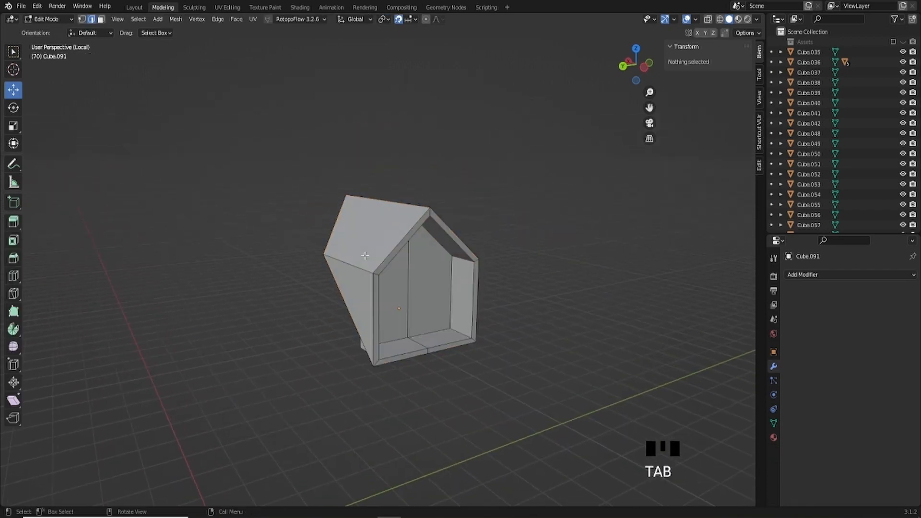
Step: Duplicate the outer outline edges of the smaller dormer walls' front and separate them into their own object
click(374, 321)
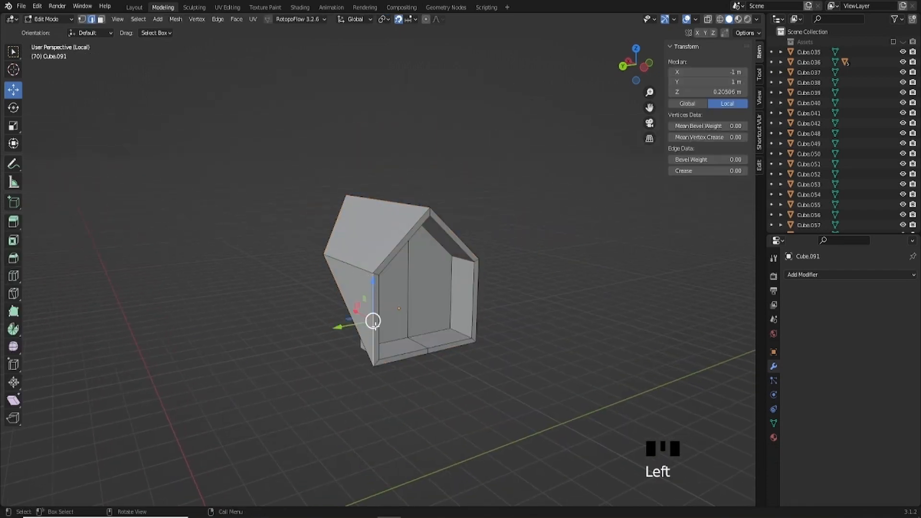
middle_drag(372, 318, 367, 319)
ctrl+click(402, 234)
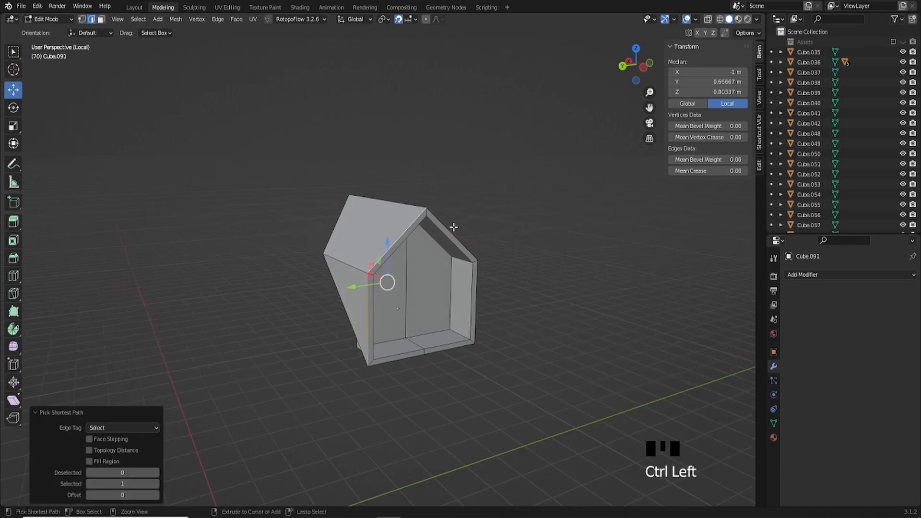
ctrl+click(446, 229)
ctrl+click(471, 345)
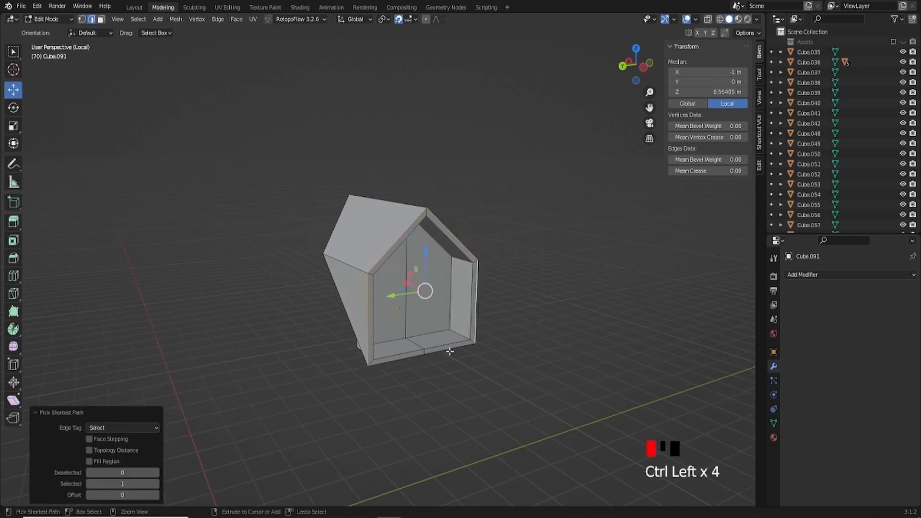
ctrl+click(403, 359)
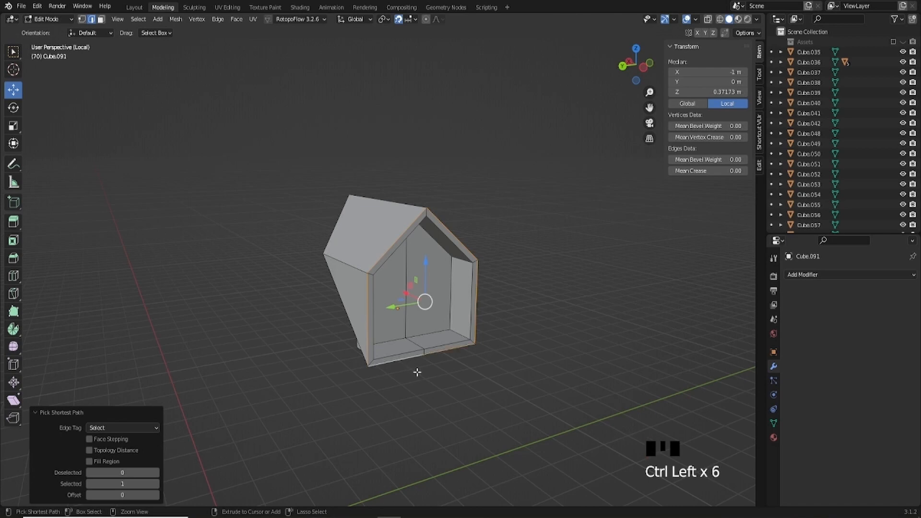
middle_drag(417, 372, 417, 374)
key(shift+d)
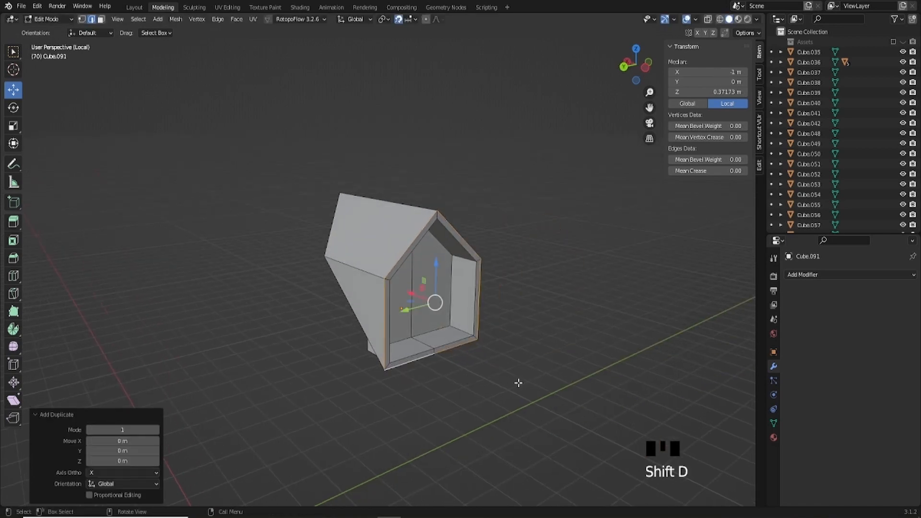
key(p)
click(493, 382)
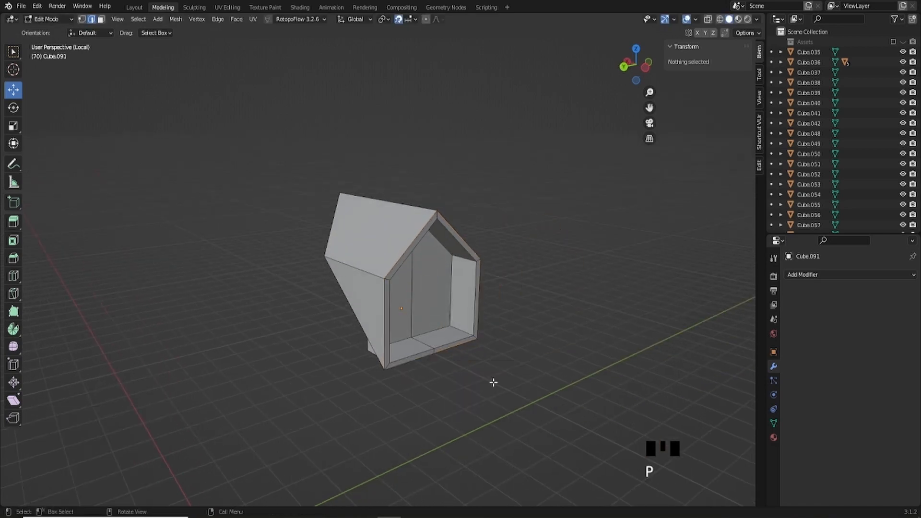
Step: Move the separated outline 2 m outward along negative X, clear of the dormer walls, and leave local view
key(Tab)
click(477, 295)
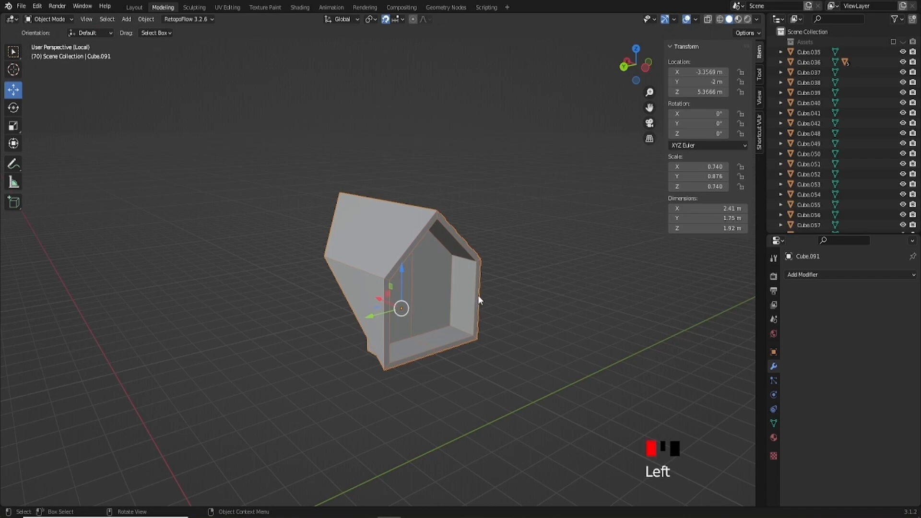
middle_drag(477, 294, 382, 301)
drag(382, 301, 499, 343)
middle_drag(499, 344, 459, 297)
key(KP_Divide)
scroll(464, 298, down, 3)
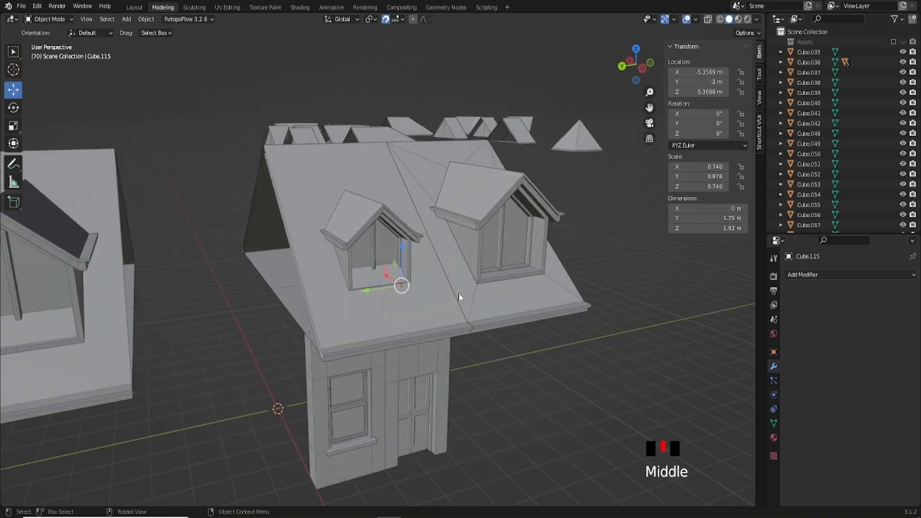
Step: Enter face-select Edit Mode on the main roof and add the separated dormer outline to the selection as the cutter
click(285, 176)
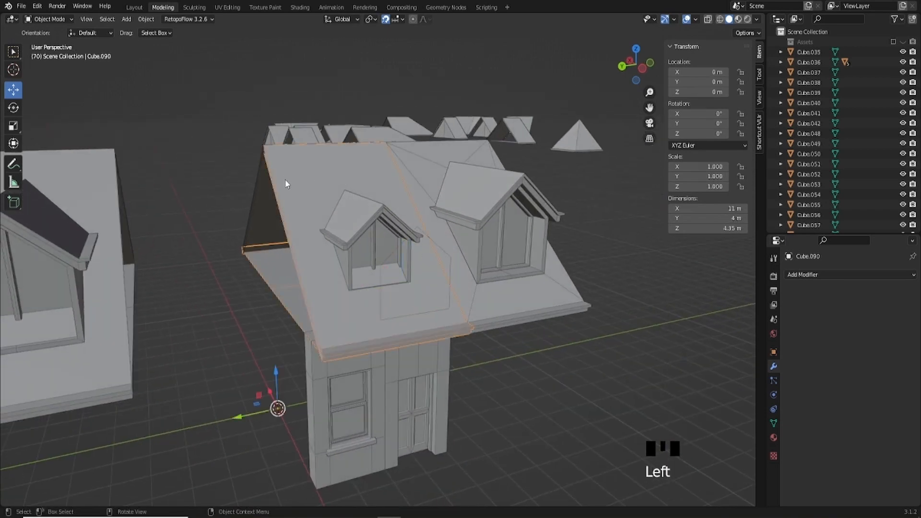
scroll(297, 189, up, 3)
middle_drag(318, 195, 264, 124)
key(Tab)
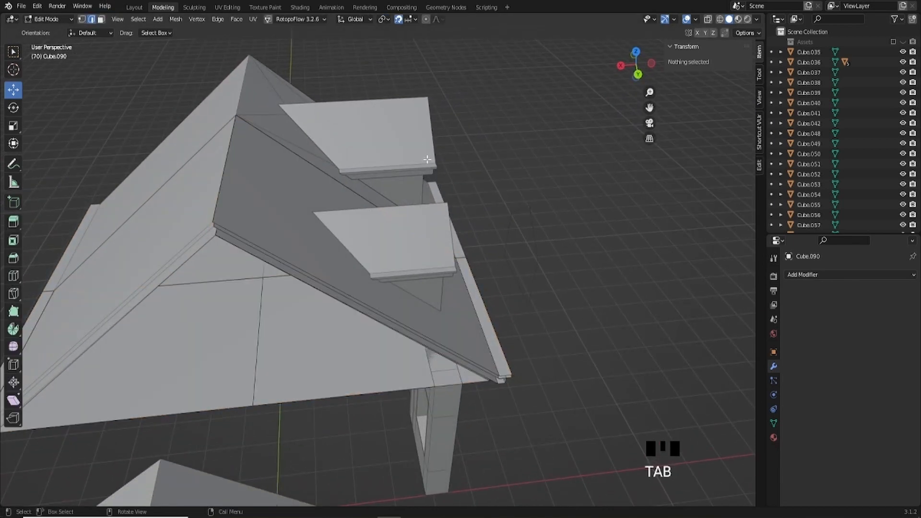
click(101, 20)
middle_drag(499, 267, 516, 274)
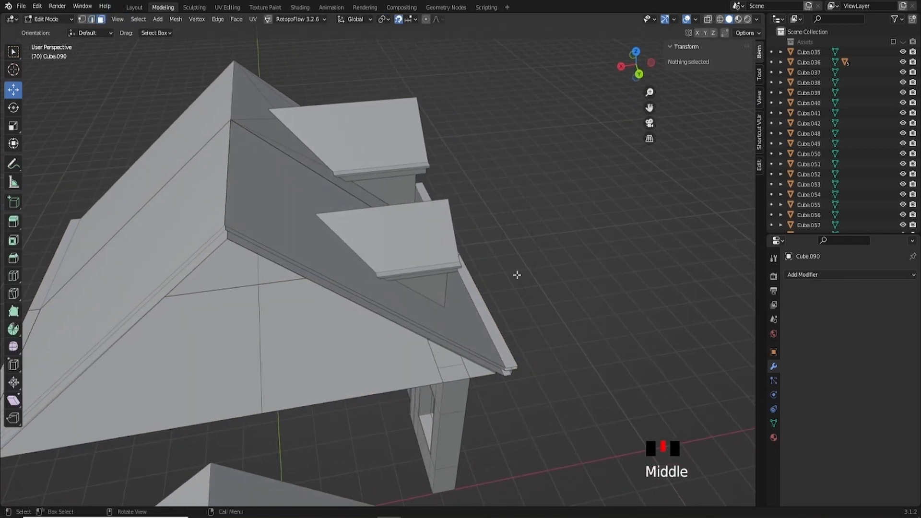
scroll(565, 282, up, 2)
key(ctrl)
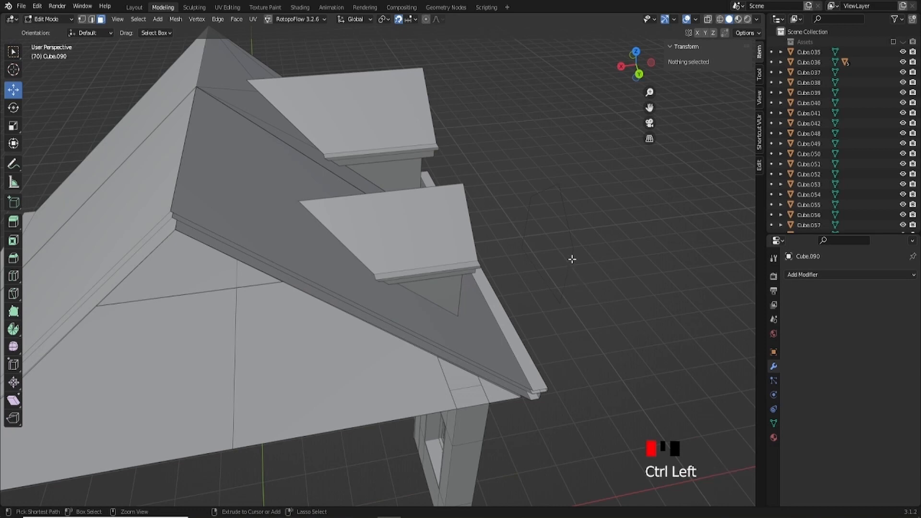
middle_drag(604, 264, 478, 234)
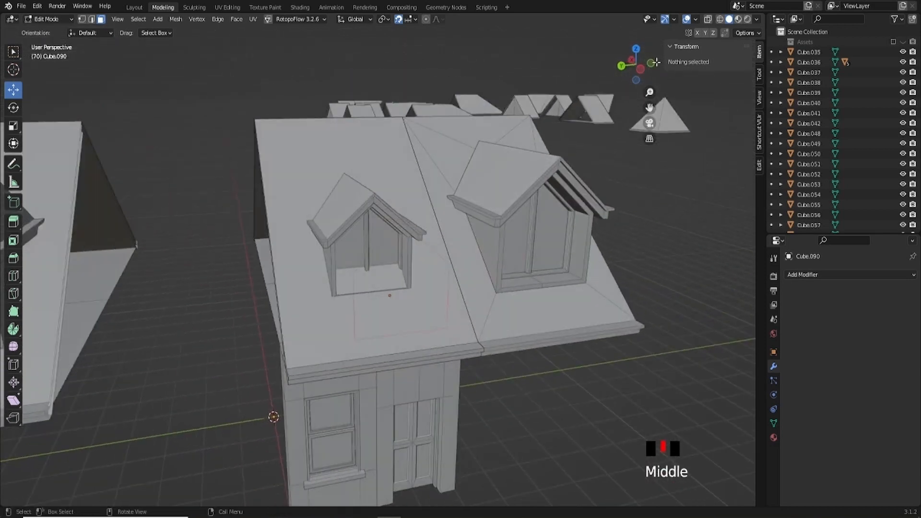
Step: Knife Project the dormer outline onto the roof in left orthographic view with Cut Through enabled
click(642, 68)
scroll(406, 265, up, 2)
shift+middle_drag(412, 268, 439, 265)
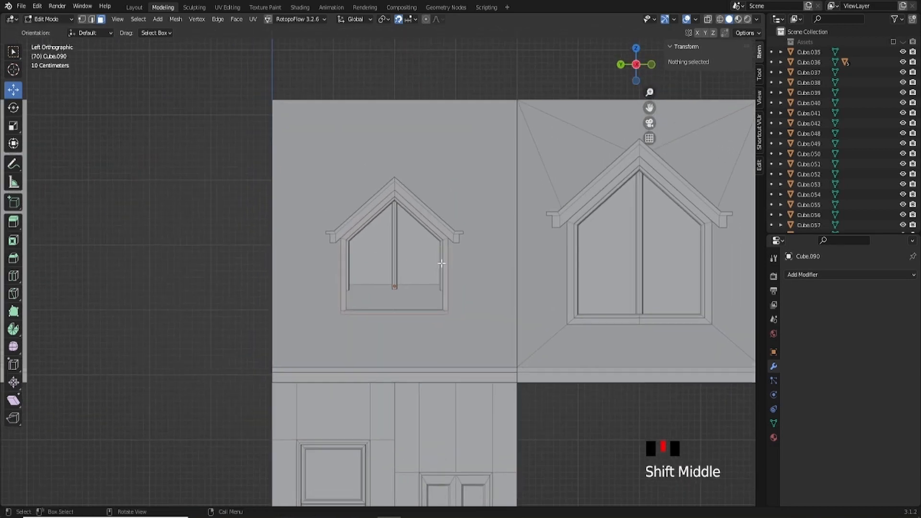
scroll(433, 265, up, 1)
click(176, 20)
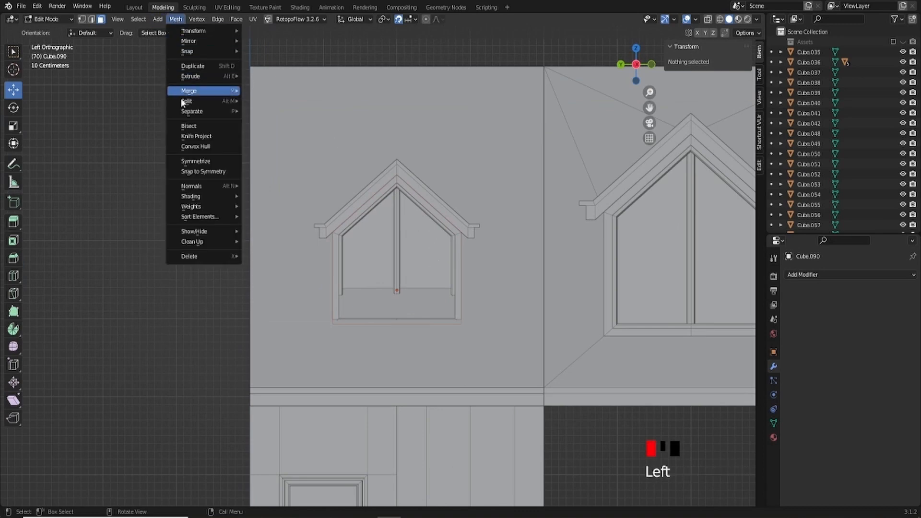
click(201, 137)
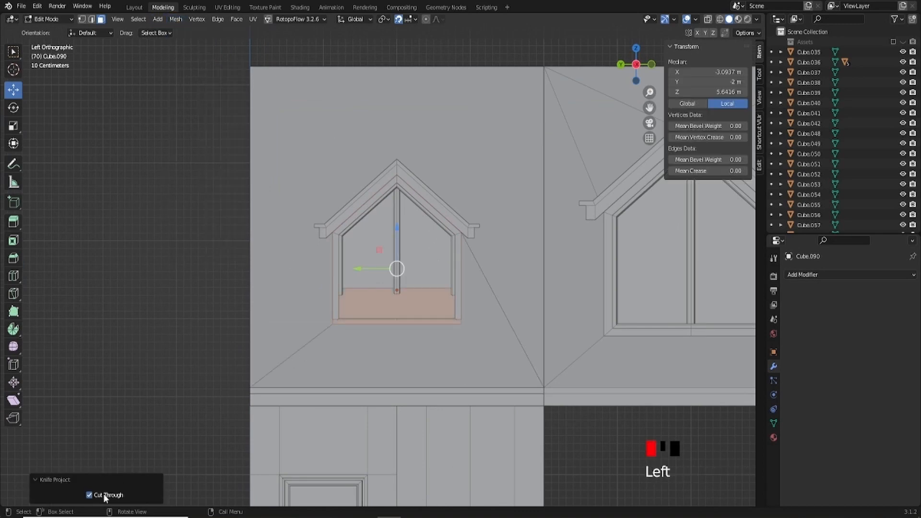
scroll(522, 201, down, 2)
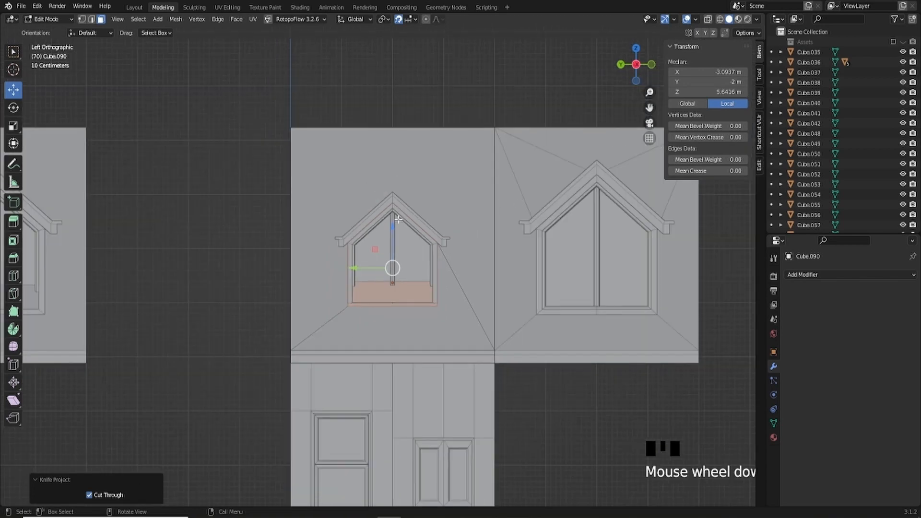
Step: Return to Object Mode and delete the separate outline object floating in front of the roof
middle_drag(384, 226, 405, 233)
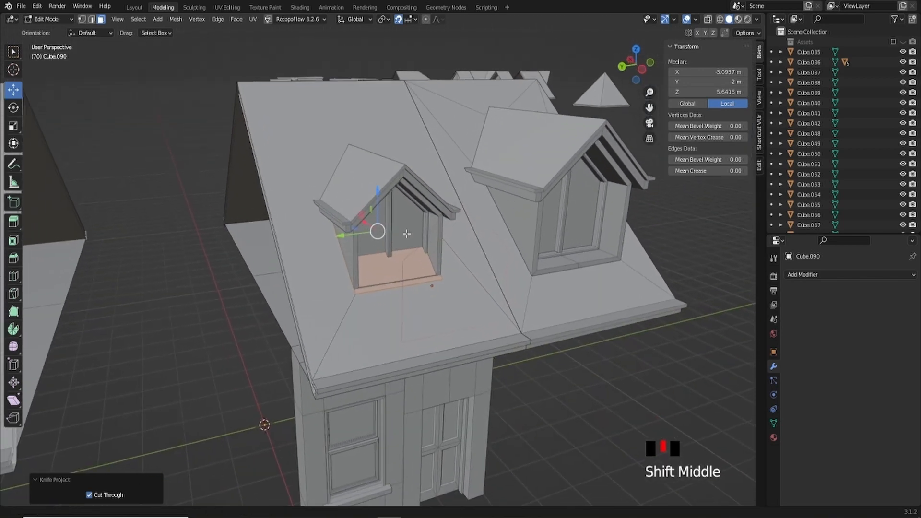
scroll(406, 233, up, 2)
middle_drag(182, 128, 597, 344)
key(Tab)
click(566, 290)
click(565, 294)
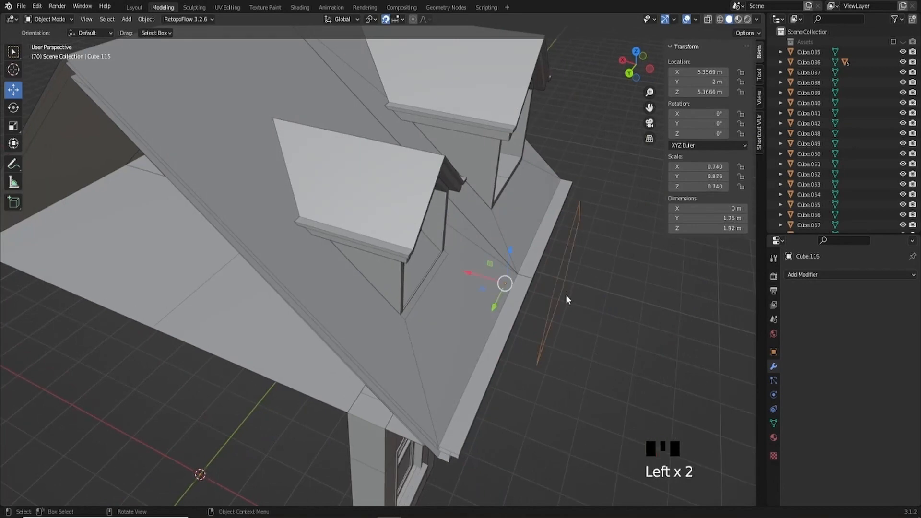
key(Delete)
middle_drag(565, 295, 485, 253)
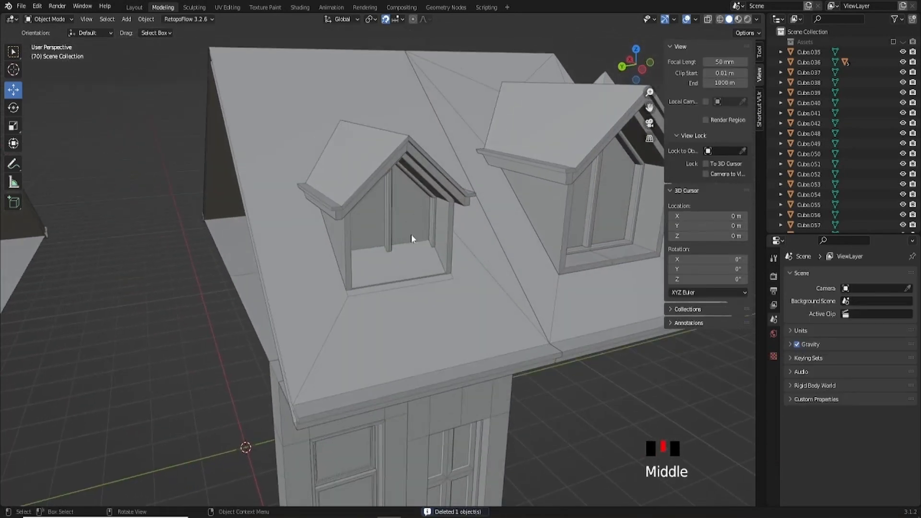
Step: Isolate the main roof and its rear slope piece in local view and join them into one object
click(282, 81)
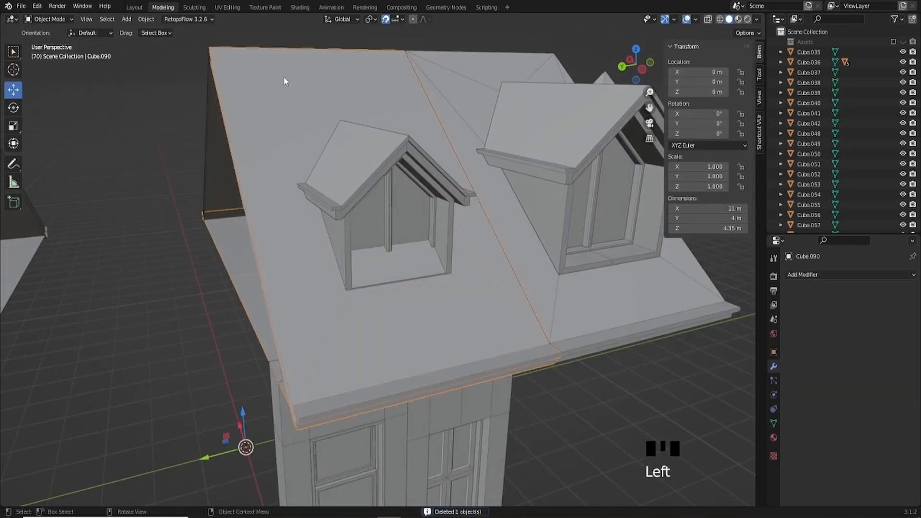
middle_drag(203, 194, 229, 194)
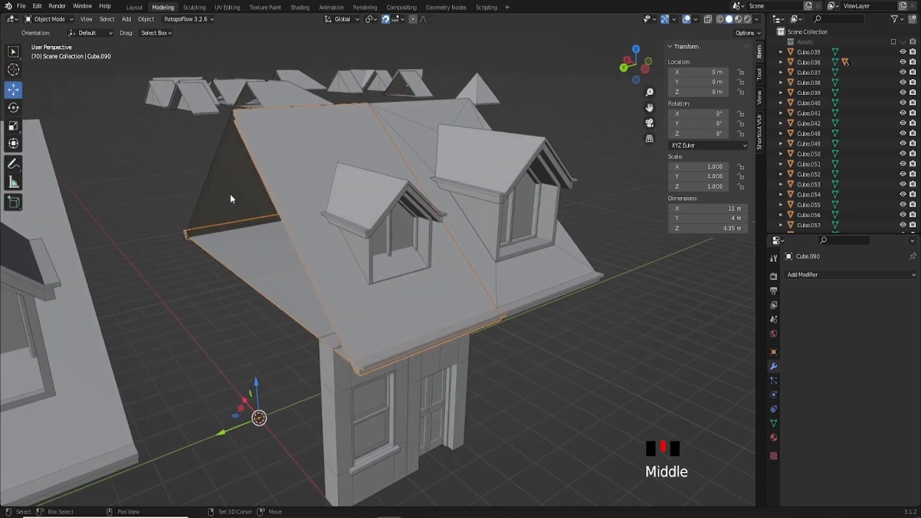
shift+click(229, 193)
key(KP_Divide)
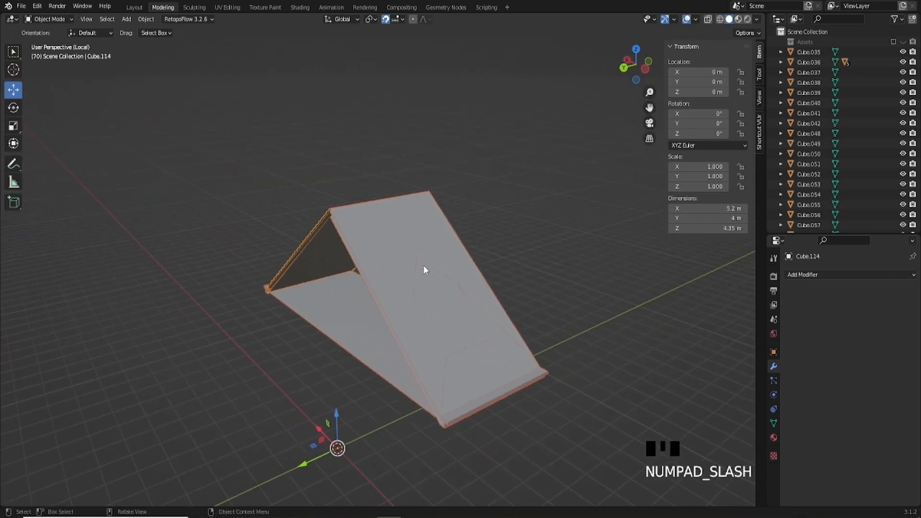
scroll(285, 158, up, 2)
click(313, 248)
click(312, 247)
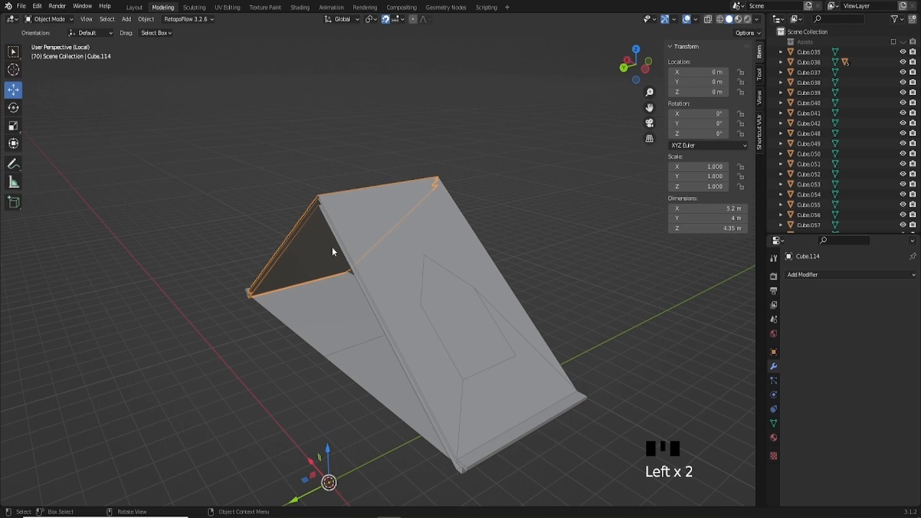
shift+click(463, 256)
key(ctrl+j)
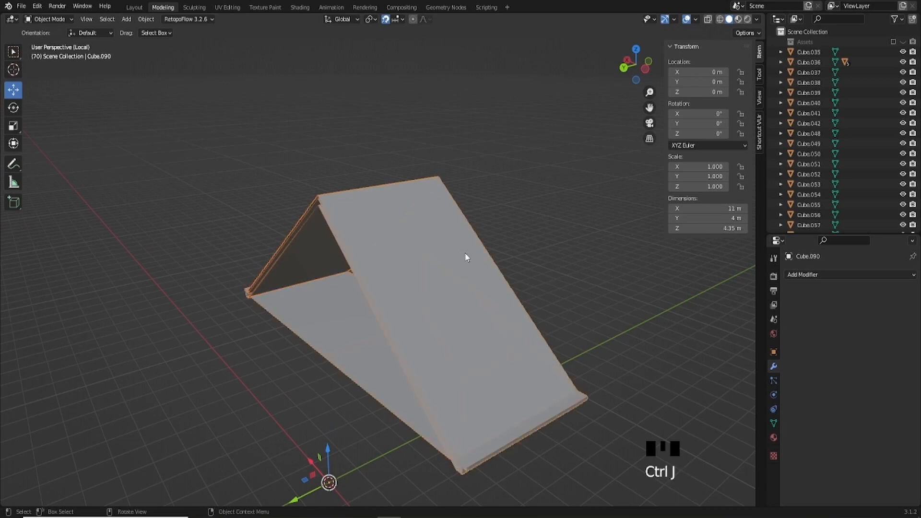
Step: Merge all vertices of the joined roof by distance in vertex-select Edit Mode
key(Tab)
key(1)
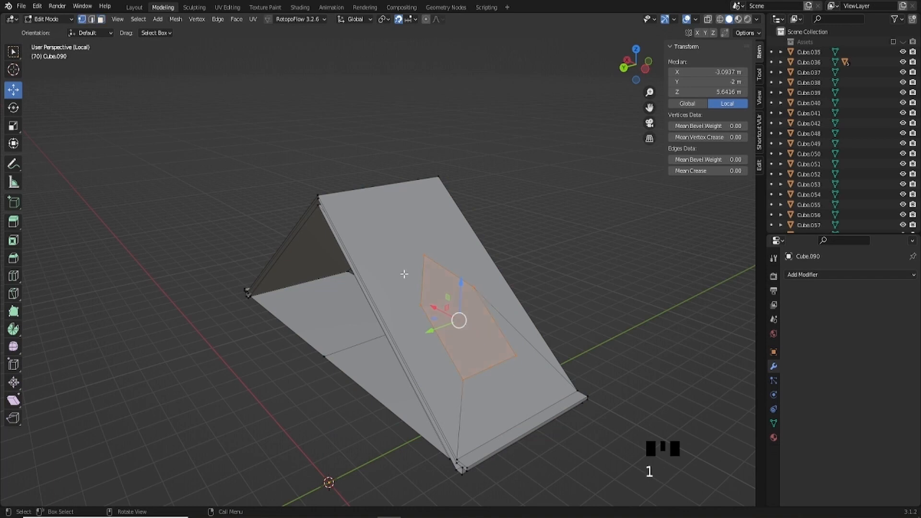
key(a)
right_click(396, 220)
mouse_move(396, 220)
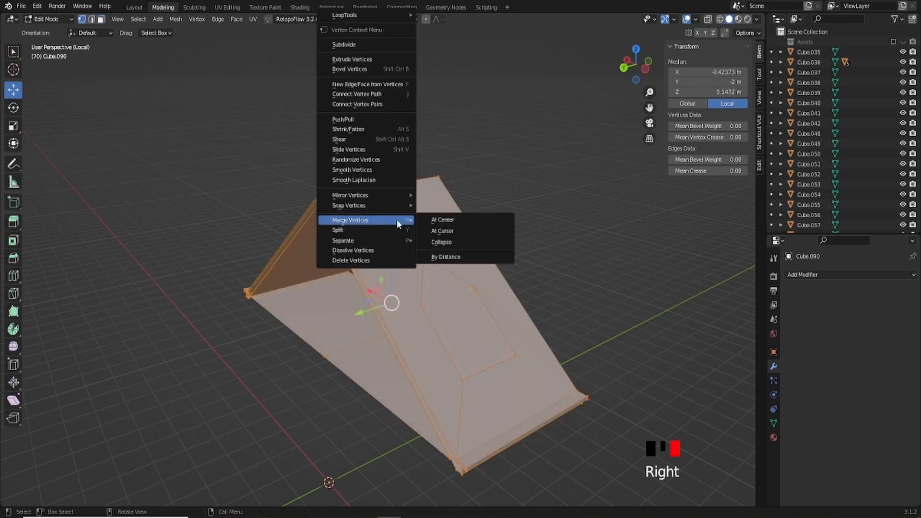
click(439, 257)
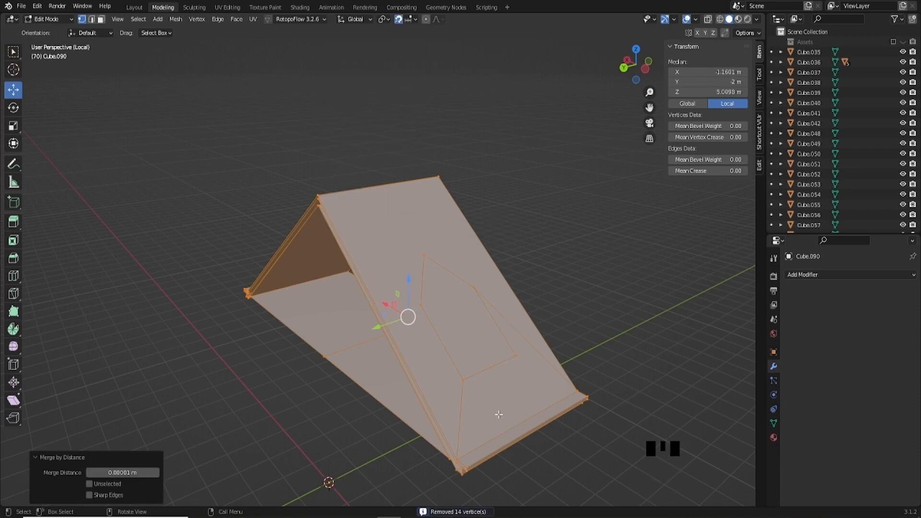
Step: Delete the layered faces inside the projected dormer outline to open a hole through the front roof slope
middle_drag(499, 414, 472, 349)
scroll(326, 208, up, 3)
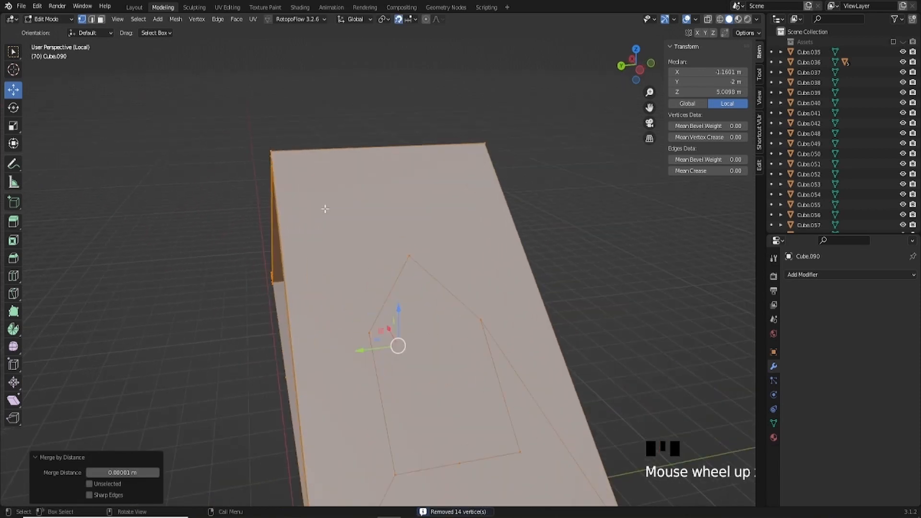
middle_drag(489, 253, 460, 302)
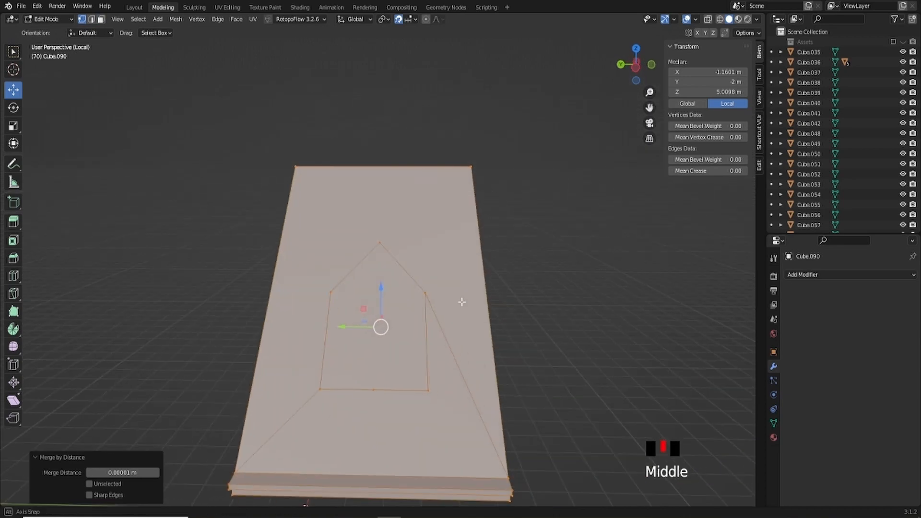
click(398, 340)
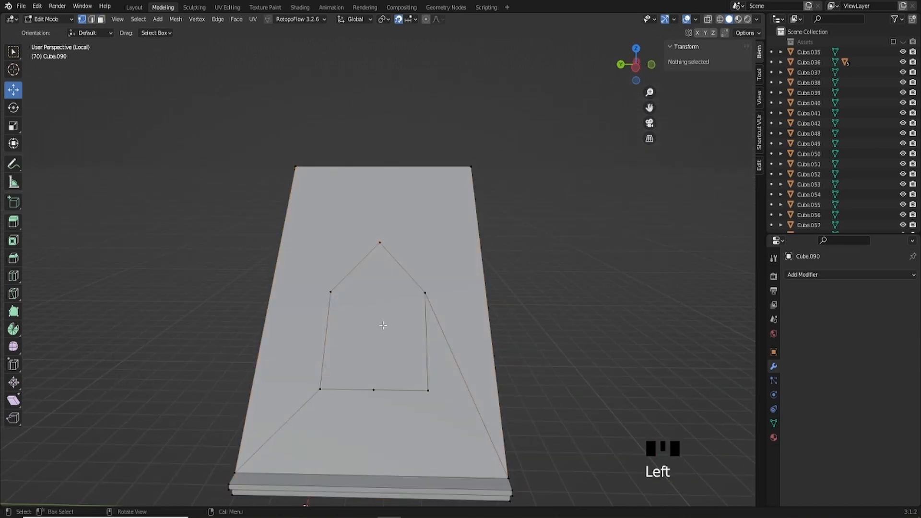
key(3)
click(377, 317)
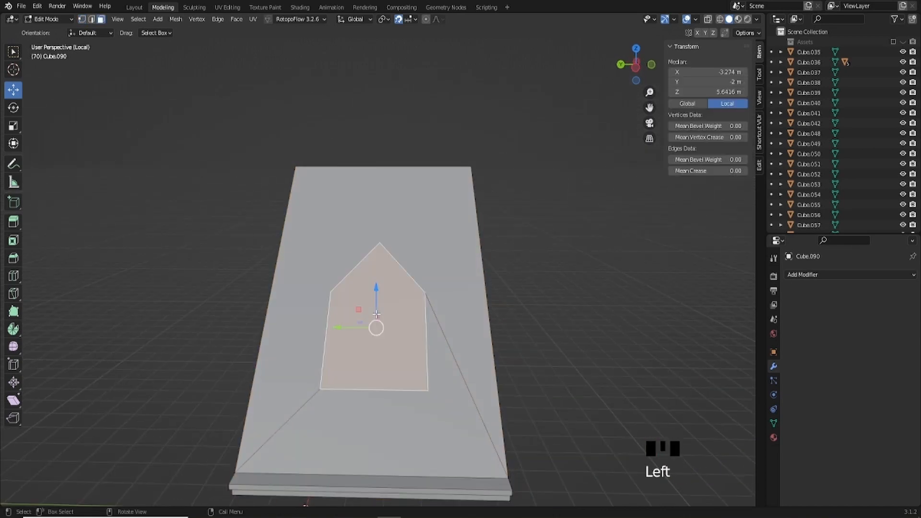
key(x)
click(366, 314)
click(376, 322)
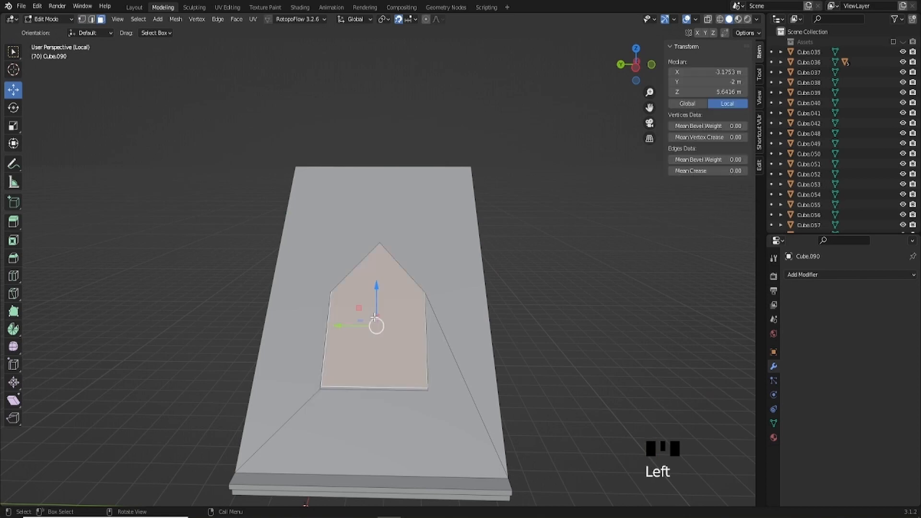
key(x)
click(352, 317)
click(376, 323)
key(x)
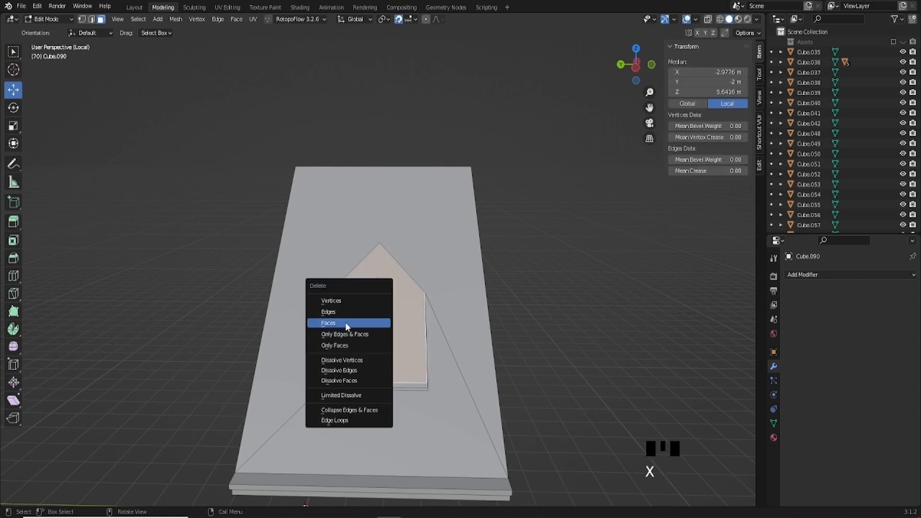
click(350, 328)
click(376, 323)
key(x)
click(349, 330)
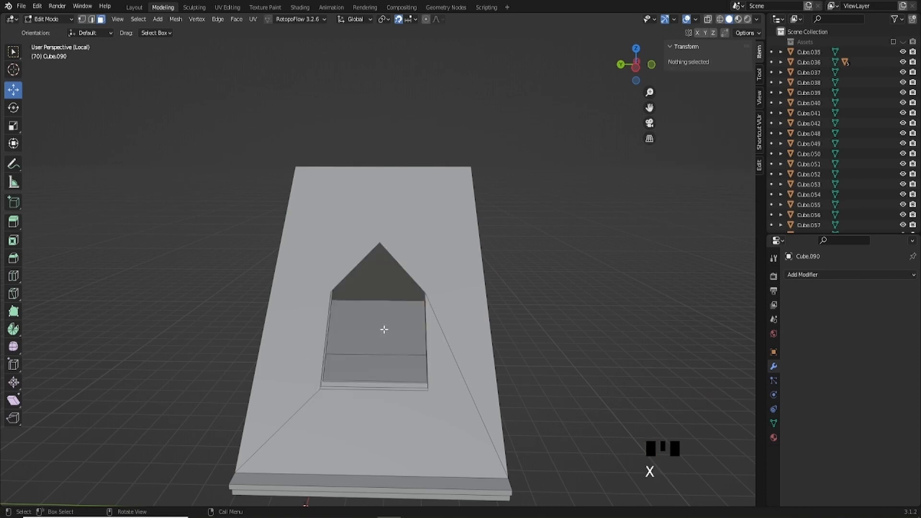
Step: Knife-cut the front roof slope from the opening's peak to the upper right roof corner and down to the opening's right shoulder vertex
middle_drag(384, 329, 433, 332)
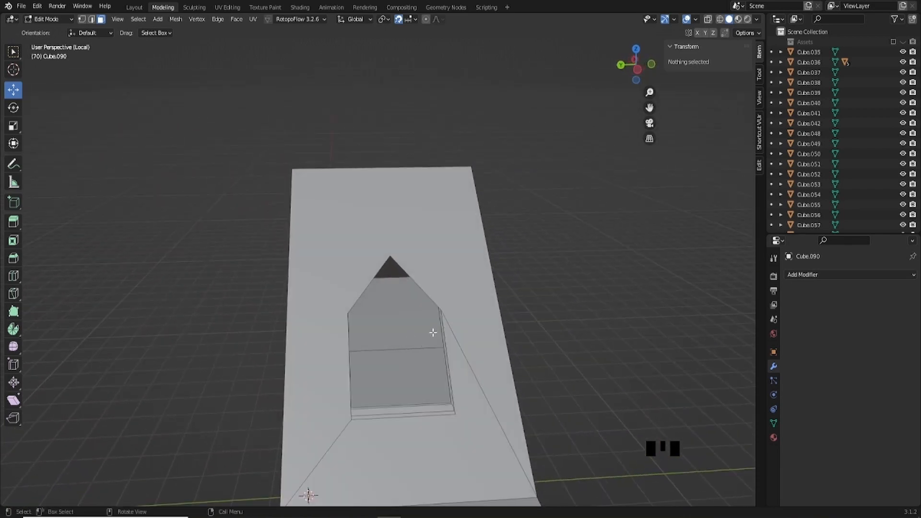
scroll(436, 312, up, 2)
middle_drag(440, 288, 437, 279)
key(1)
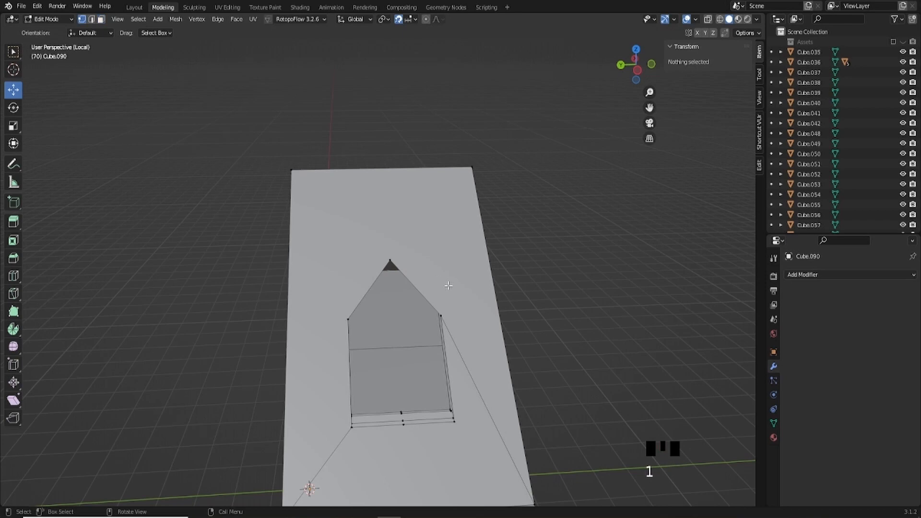
middle_drag(329, 173, 270, 164)
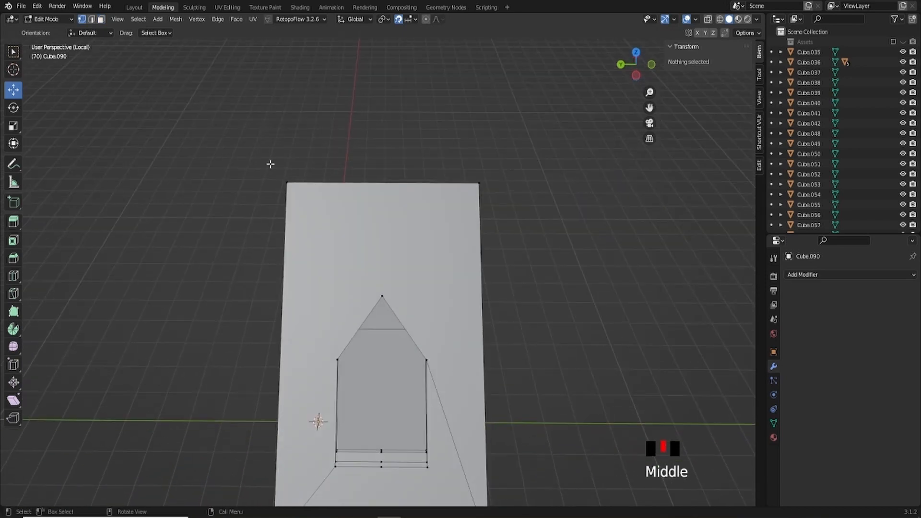
scroll(430, 291, up, 1)
key(k)
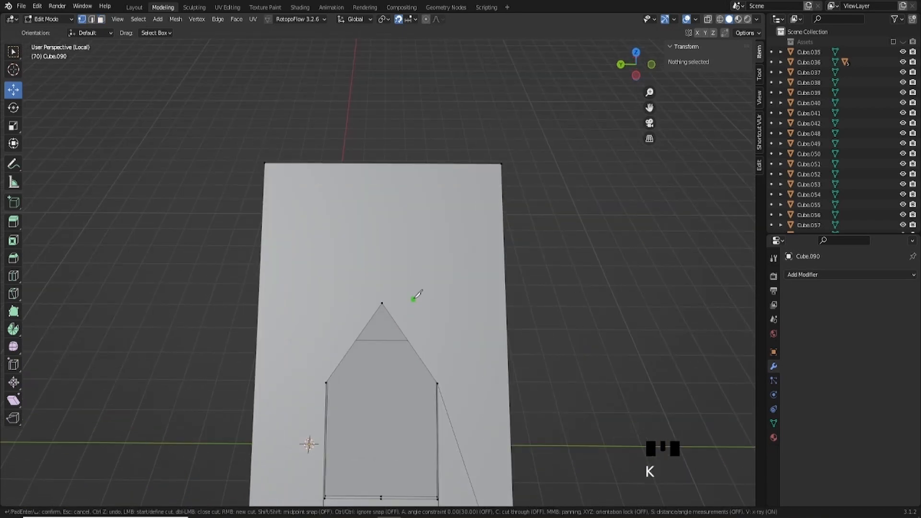
click(383, 302)
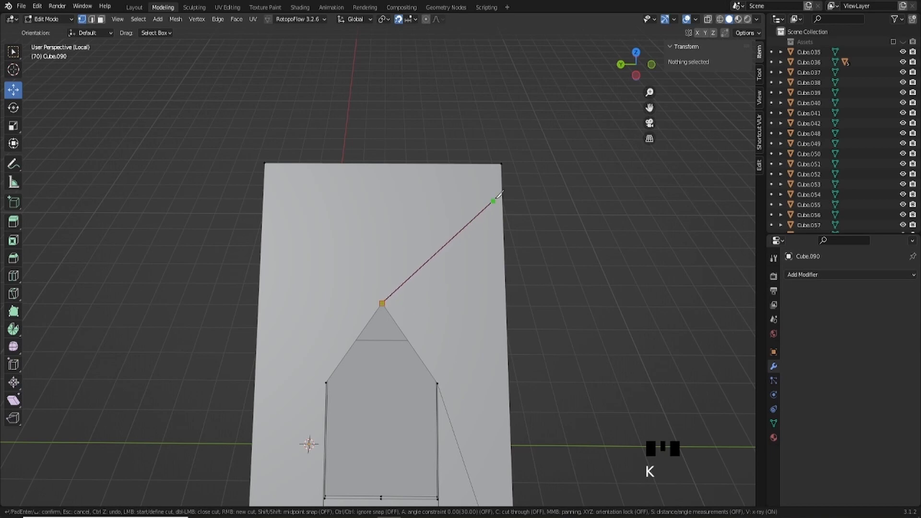
click(501, 164)
click(438, 383)
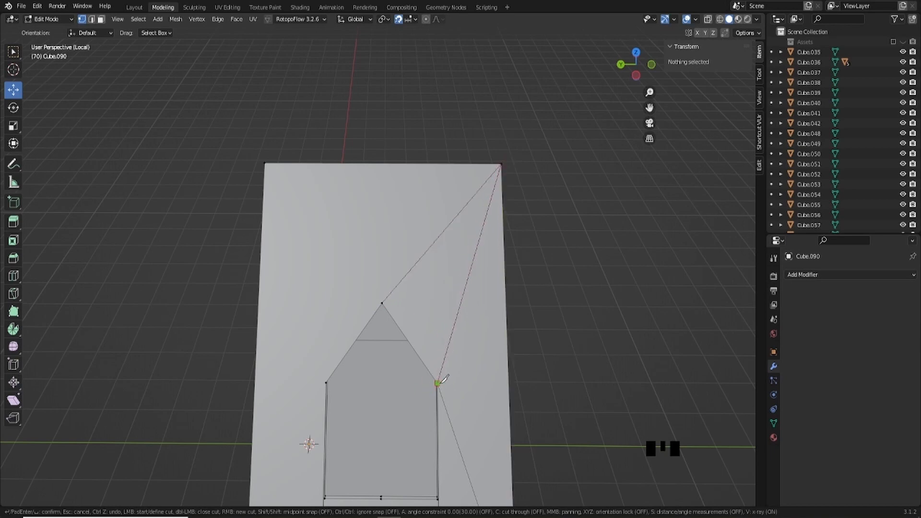
key(Return)
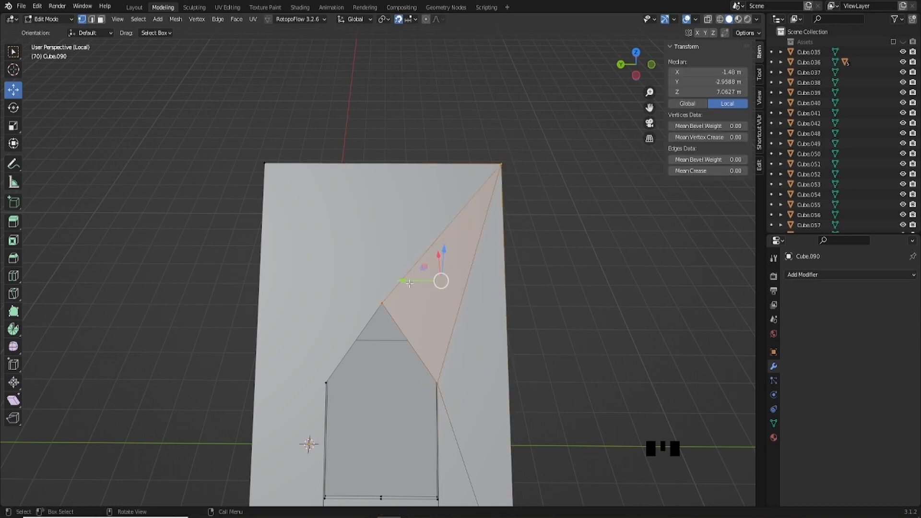
Step: Knife-cut from the opening's peak to the upper left roof corner and down to the opening's left shoulder vertex
key(k)
click(382, 302)
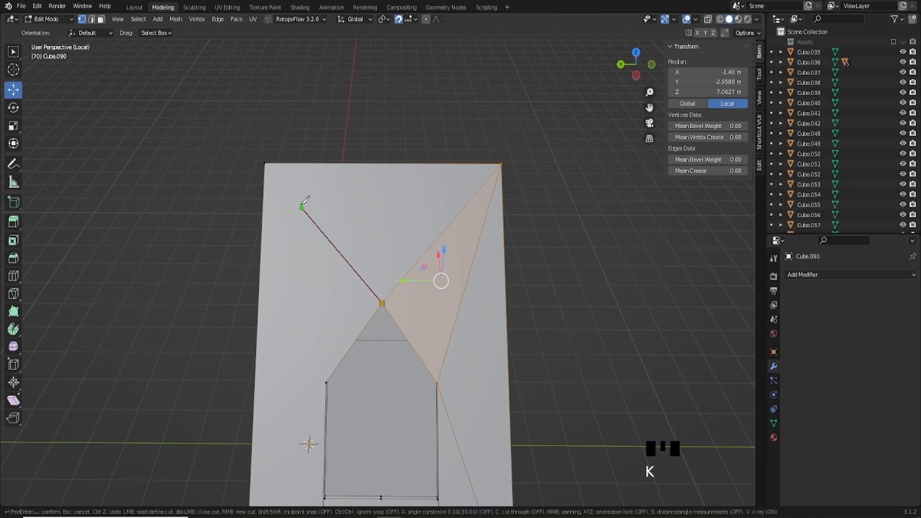
click(264, 163)
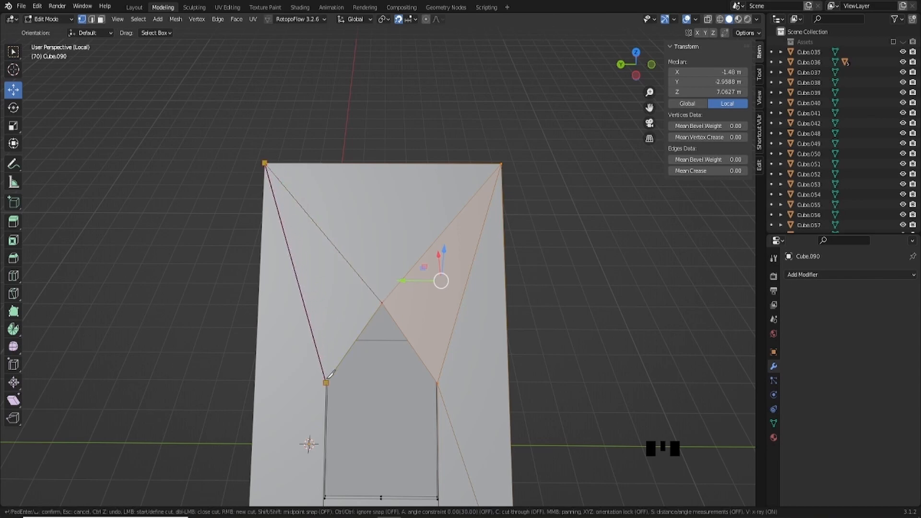
click(327, 379)
key(Return)
Step: Dissolve the extra midpoint vertices on the lower edges of the dormer opening
scroll(326, 381, down, 4)
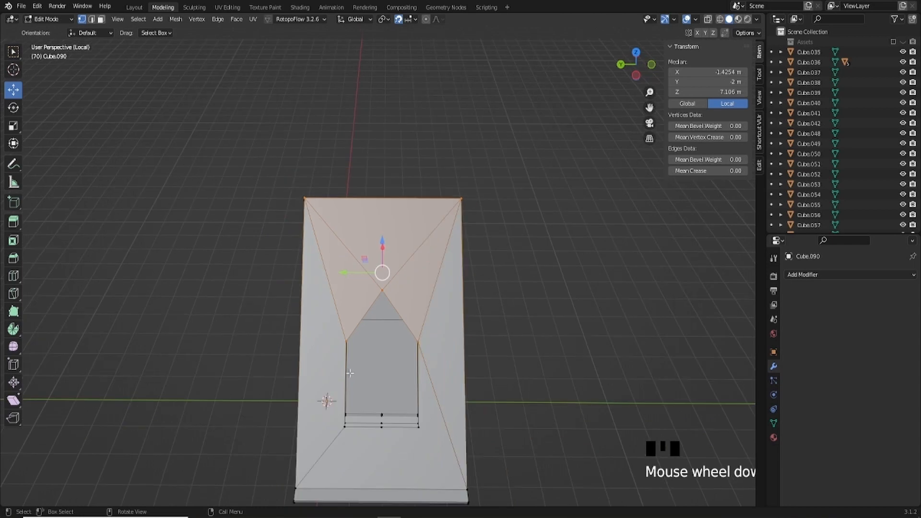
middle_drag(326, 381, 405, 383)
mouse_move(412, 415)
middle_down()
mouse_move(453, 406)
mouse_move(403, 410)
middle_up()
scroll(358, 390, up, 2)
shift+middle_drag(358, 391, 380, 352)
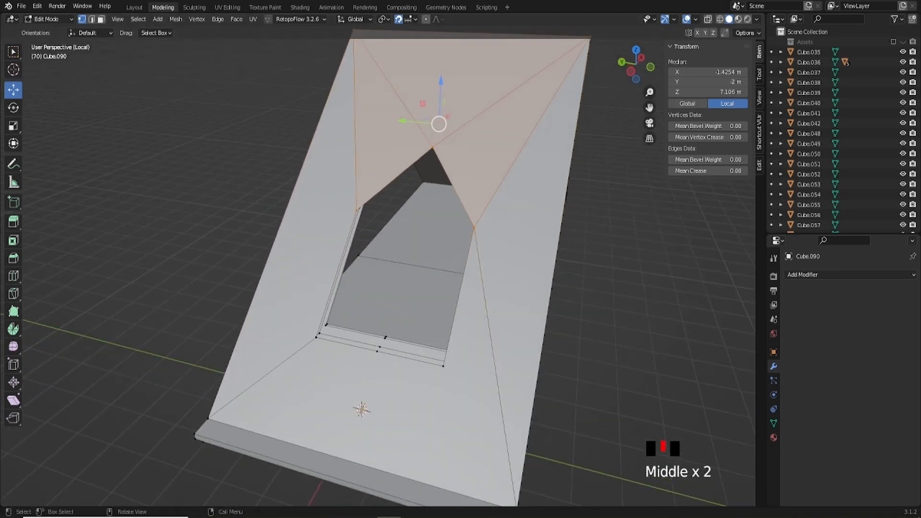
click(376, 349)
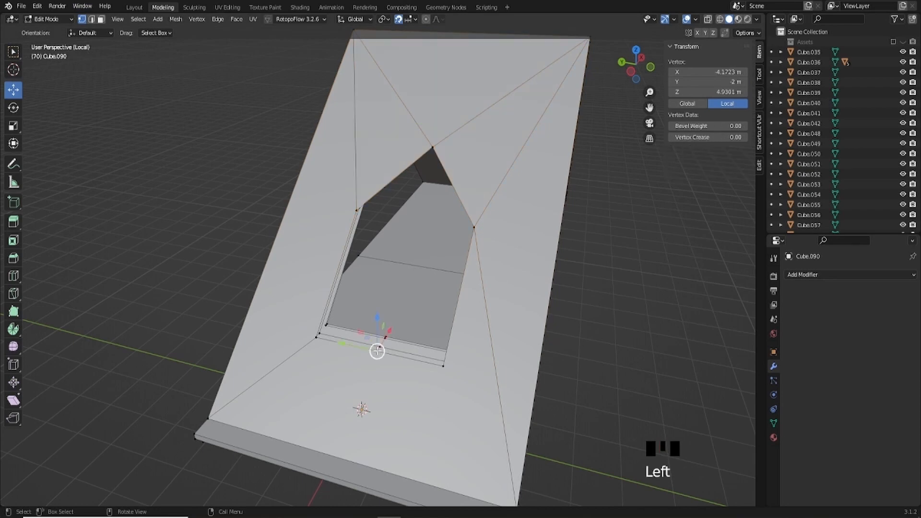
shift+click(378, 348)
shift+click(385, 335)
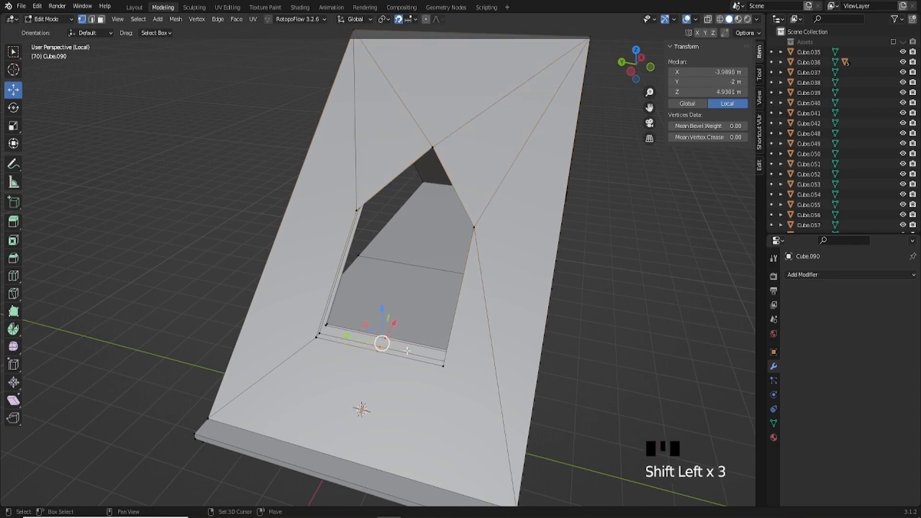
right_click(378, 339)
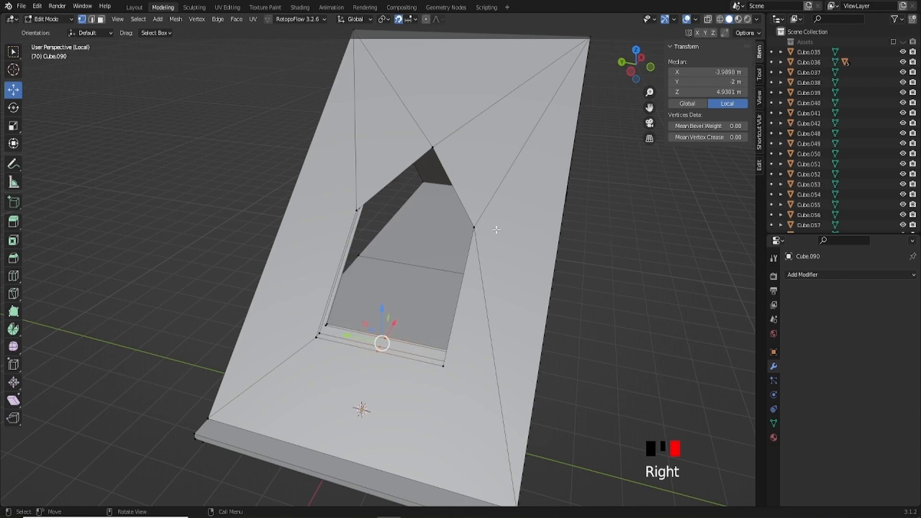
key(x)
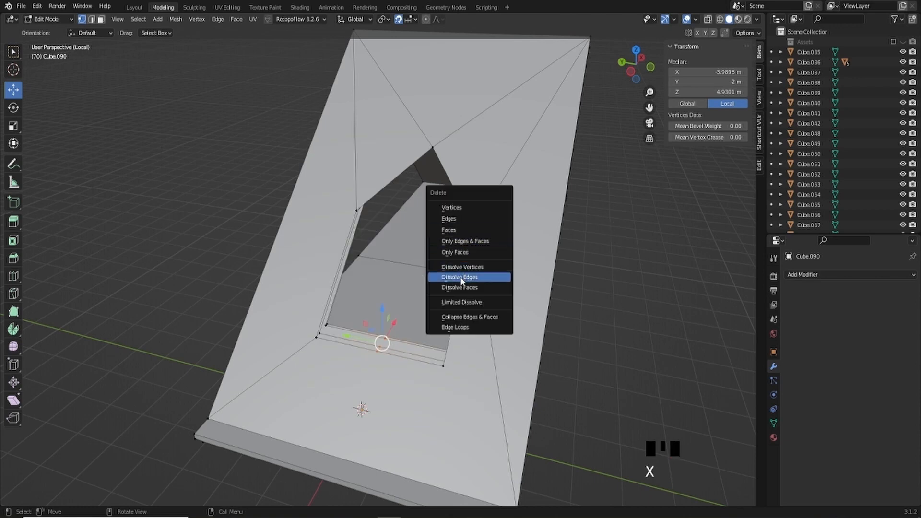
click(462, 267)
Step: Knife-cut an edge from the opening's lower right corner to the lower right corner of the roof slope
middle_drag(440, 340, 496, 355)
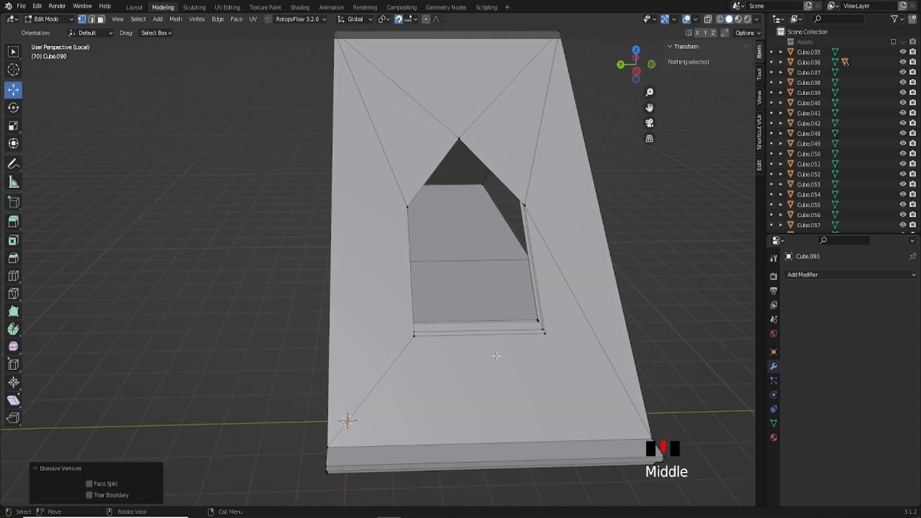
scroll(596, 319, down, 2)
middle_drag(596, 318, 564, 313)
middle_drag(540, 344, 523, 351)
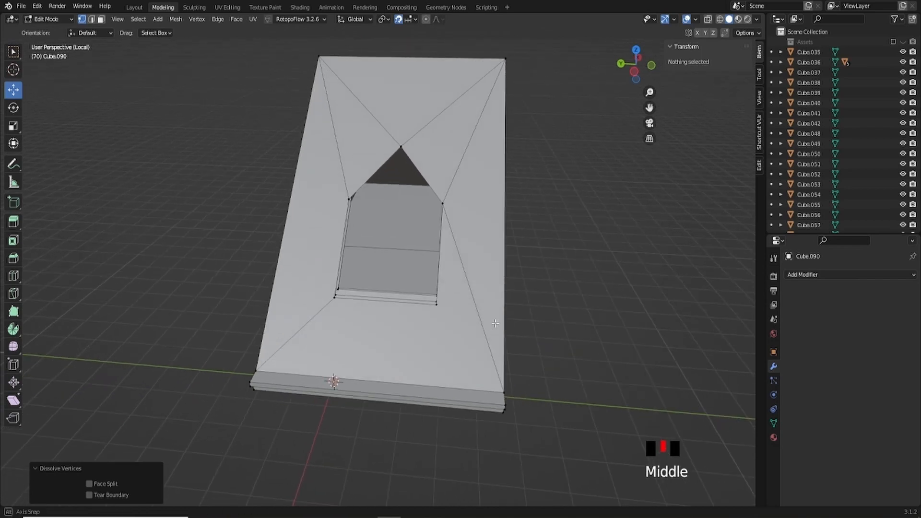
scroll(508, 356, up, 2)
scroll(506, 358, down, 1)
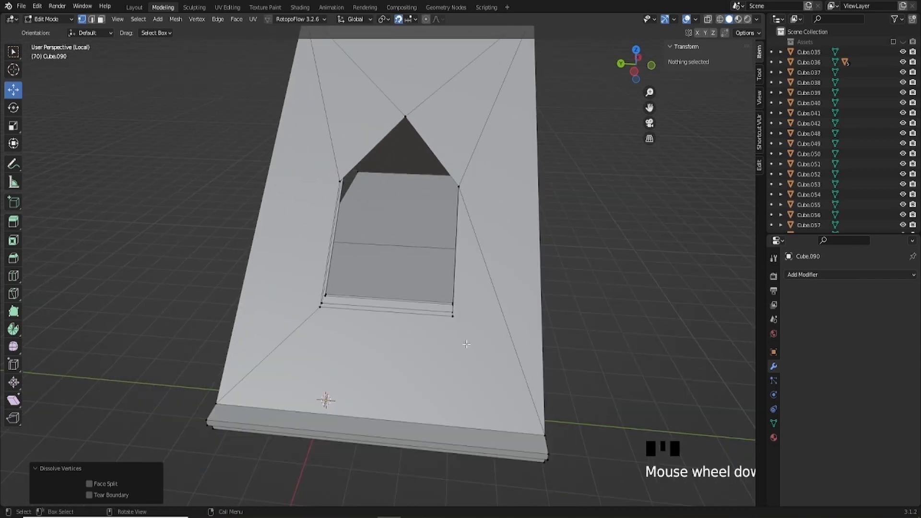
key(k)
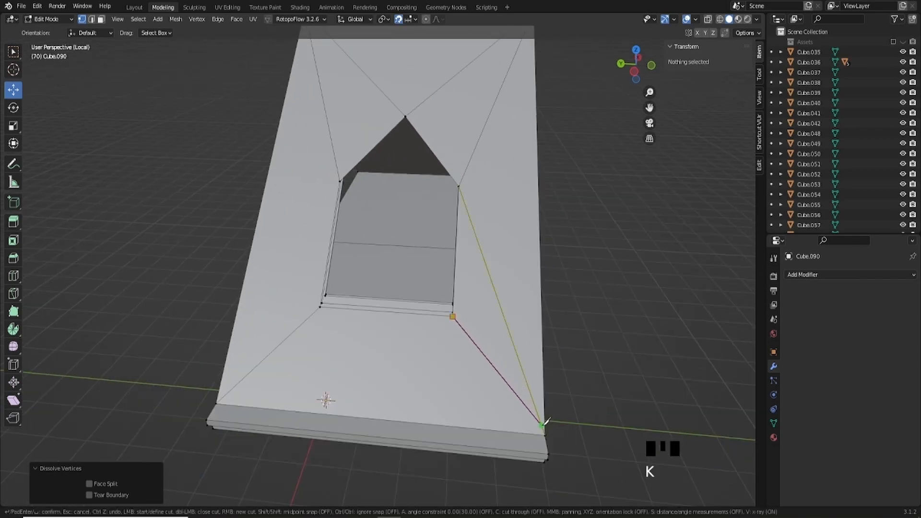
click(545, 434)
key(Return)
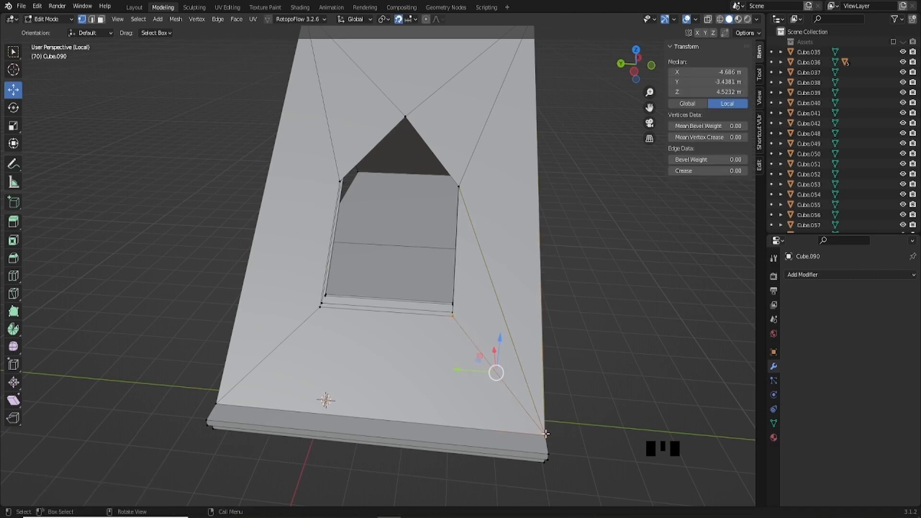
Step: Dissolve the long diagonal edge from the opening's right shoulder to the lower roof corner and leave local view
middle_drag(504, 234, 527, 290)
key(2)
click(509, 269)
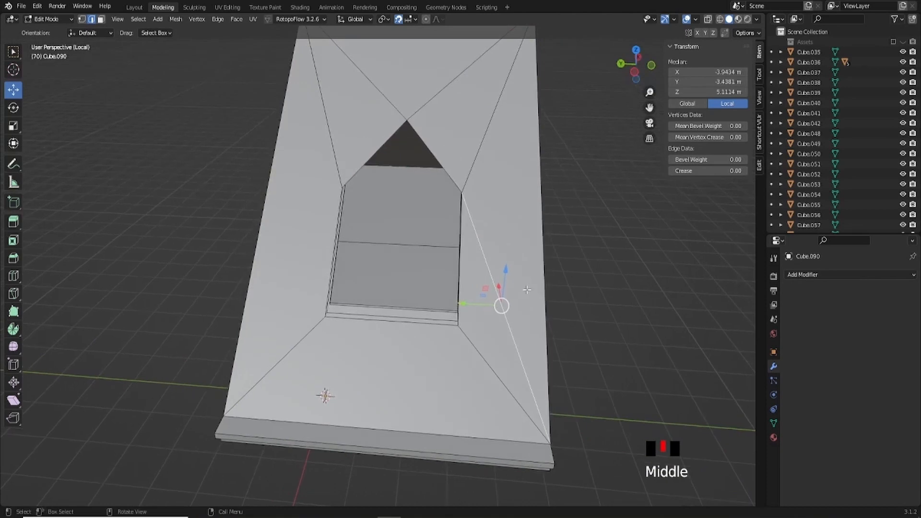
key(x)
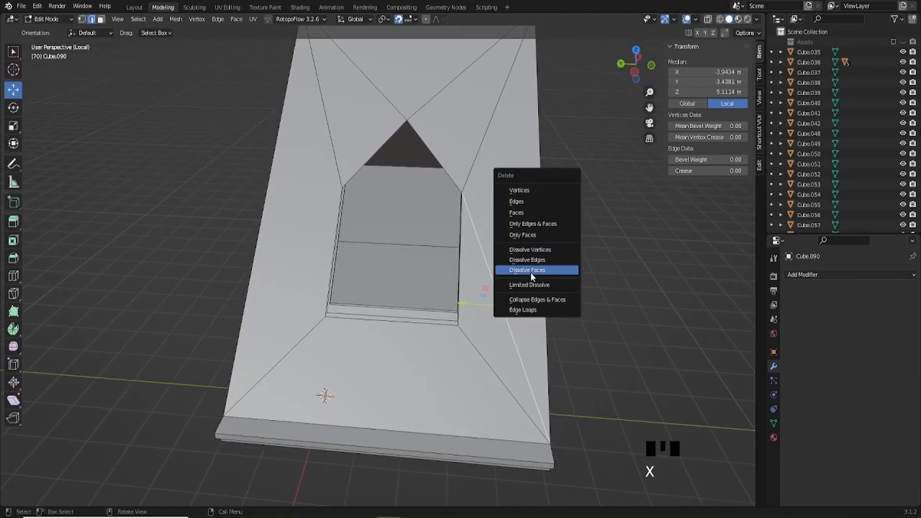
click(527, 260)
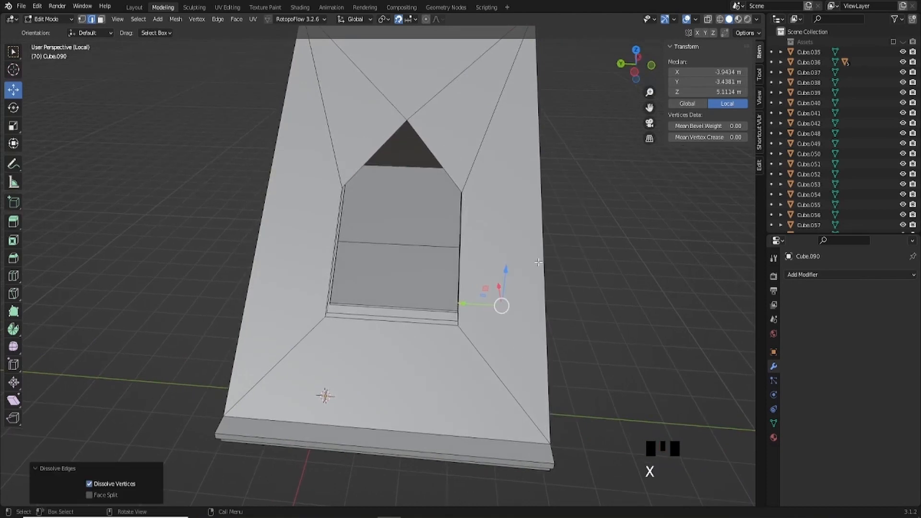
scroll(493, 257, down, 4)
mouse_move(493, 258)
middle_down()
mouse_move(446, 251)
mouse_move(480, 304)
mouse_move(412, 186)
mouse_move(432, 230)
mouse_move(465, 261)
mouse_move(515, 259)
mouse_move(504, 261)
middle_up()
key(KP_Divide)
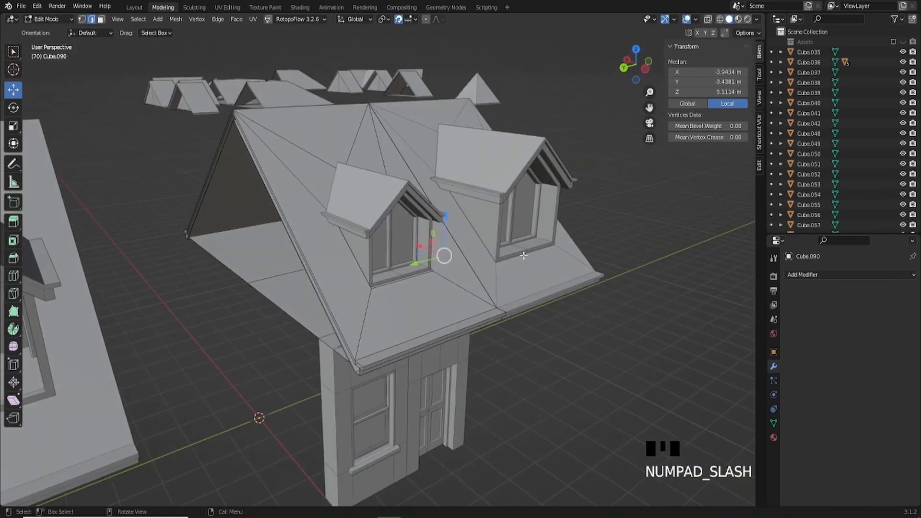
Step: Return to Object Mode and delete the vertical centre bar from the larger dormer's window
middle_drag(446, 188, 462, 204)
scroll(476, 232, up, 5)
scroll(420, 294, up, 3)
middle_drag(430, 269, 428, 271)
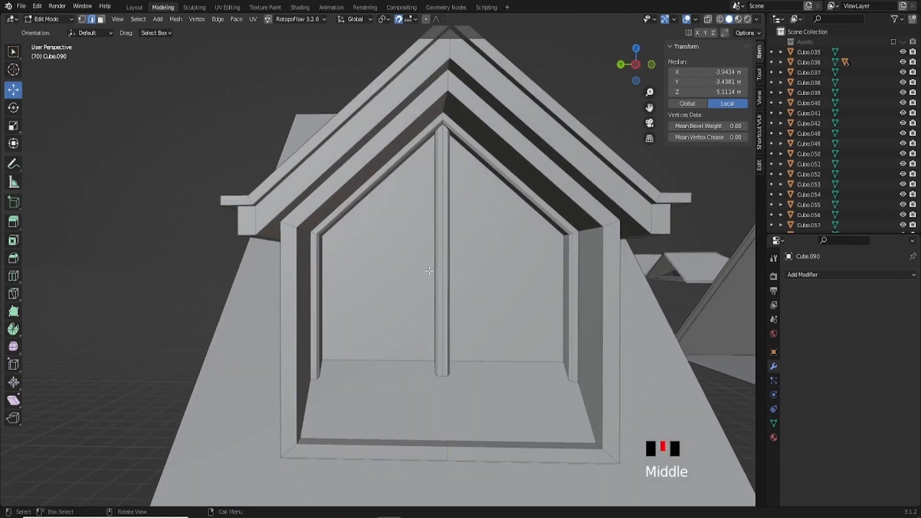
key(Tab)
click(437, 260)
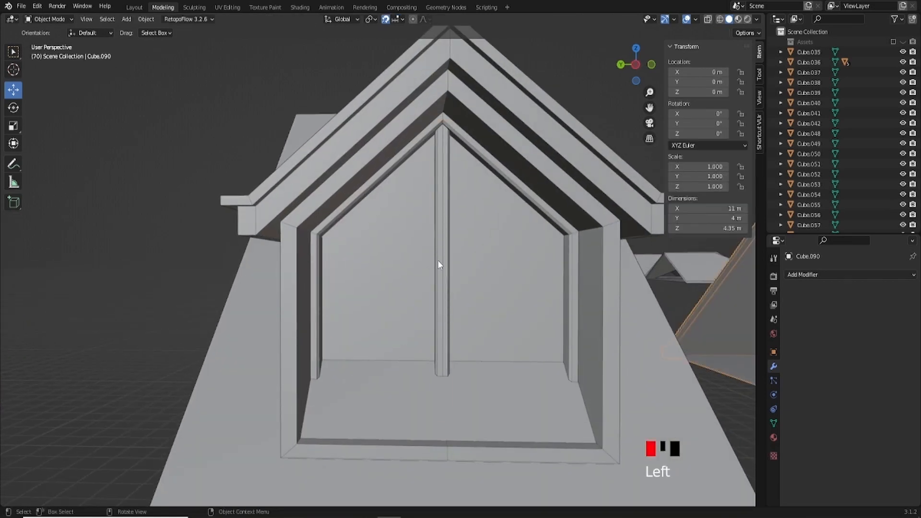
scroll(438, 271, down, 2)
middle_drag(440, 300, 449, 302)
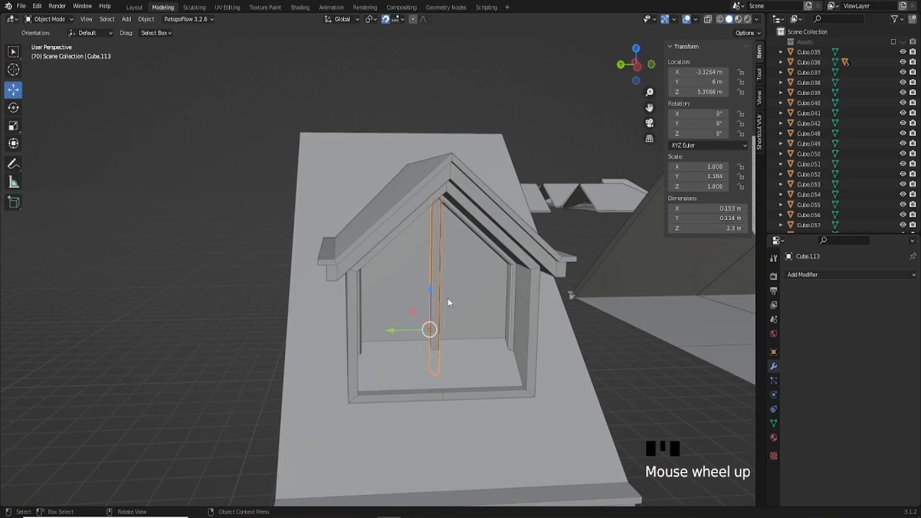
key(x)
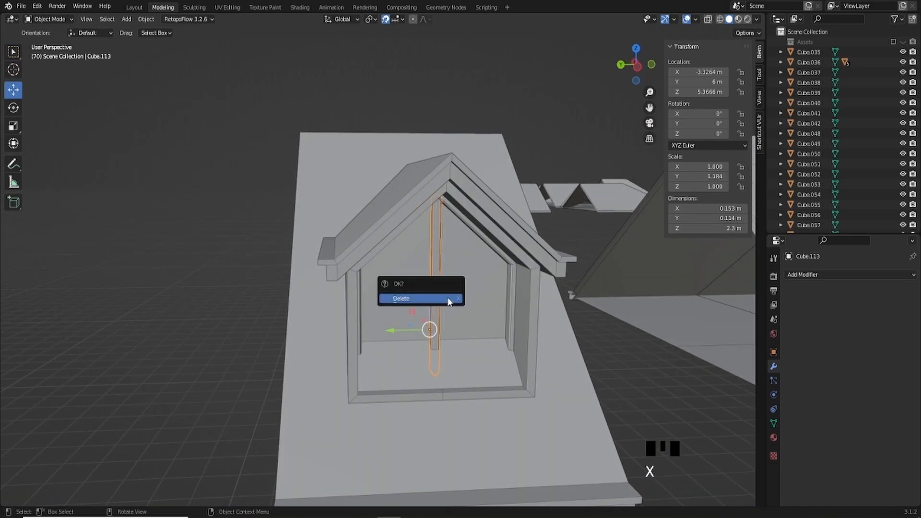
click(412, 299)
Step: Isolate the larger dormer's body and its inner window frame together in local view
mouse_move(430, 278)
middle_down()
mouse_move(418, 269)
mouse_move(425, 273)
middle_up()
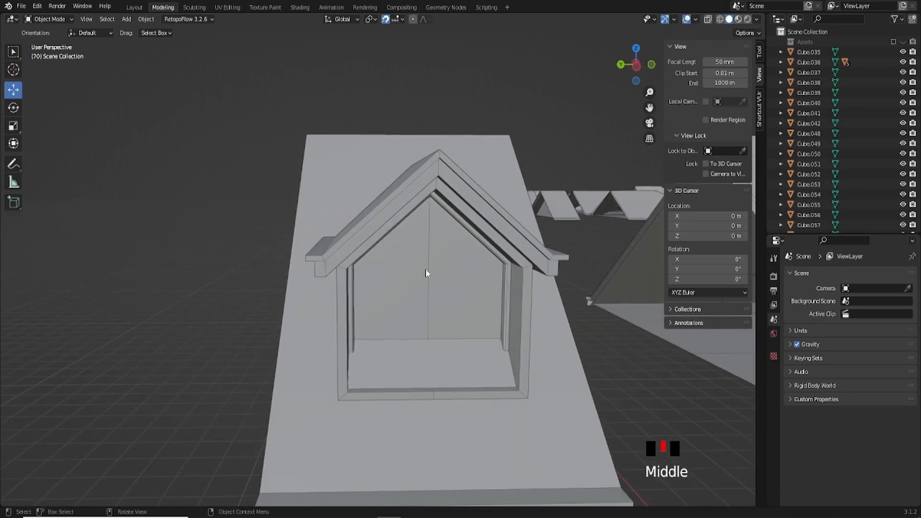
click(450, 176)
shift+click(444, 200)
shift+click(443, 201)
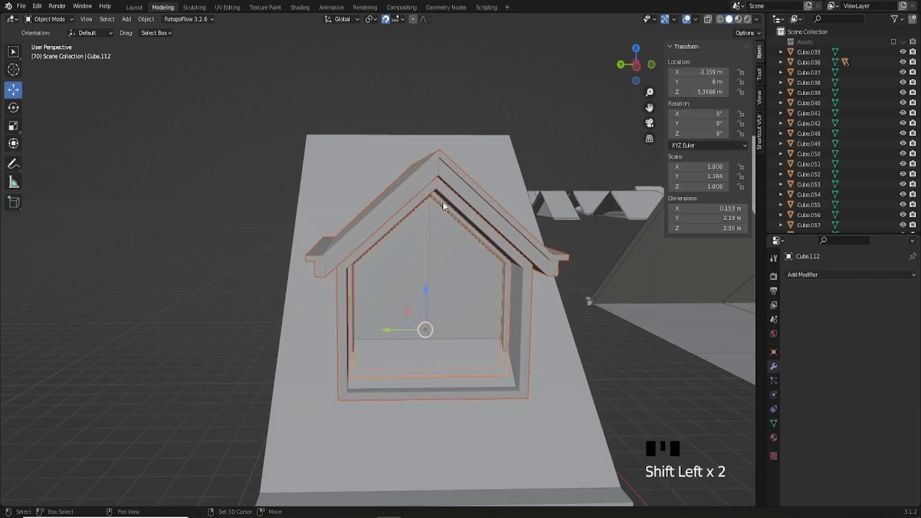
middle_drag(469, 315, 425, 247)
scroll(474, 301, up, 2)
key(KP_Divide)
scroll(474, 288, down, 2)
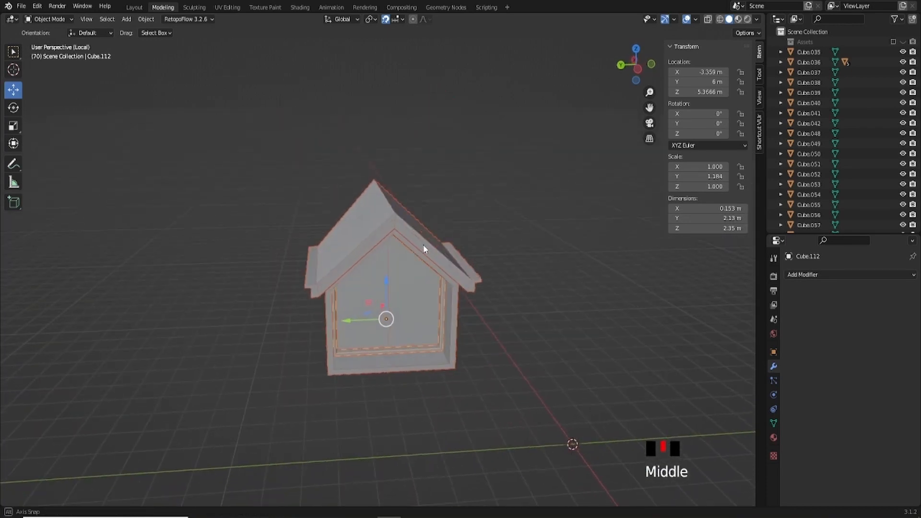
Step: Enter Edit Mode on the isolated dormer with X-ray on and select its central ridge edges from the bottom view
click(708, 19)
middle_drag(495, 305, 490, 299)
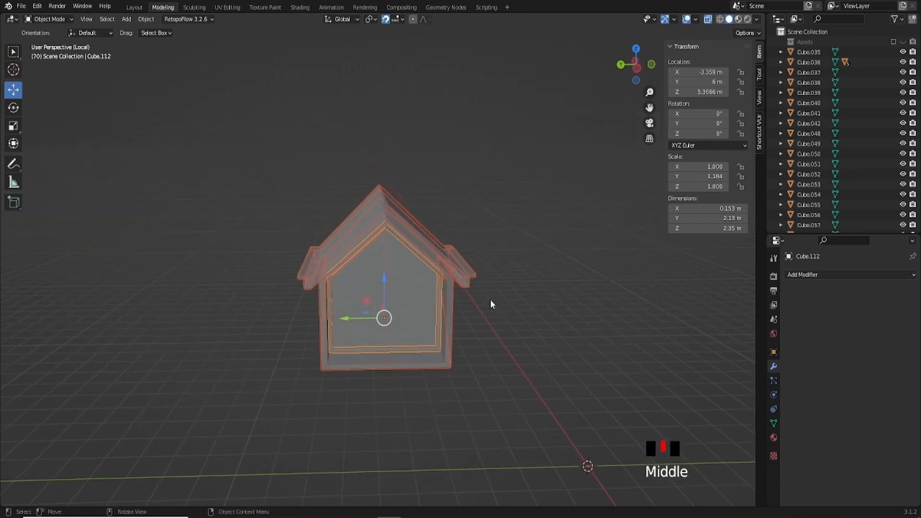
key(Tab)
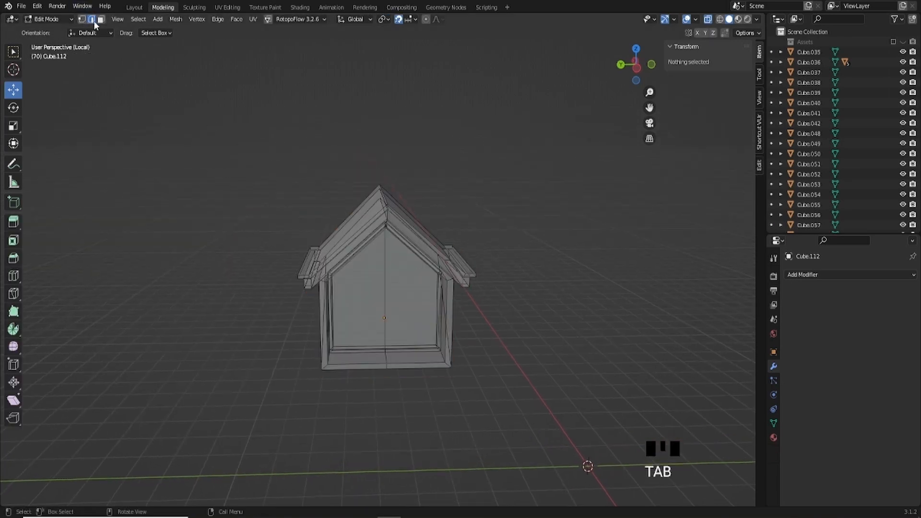
middle_drag(358, 157, 607, 322)
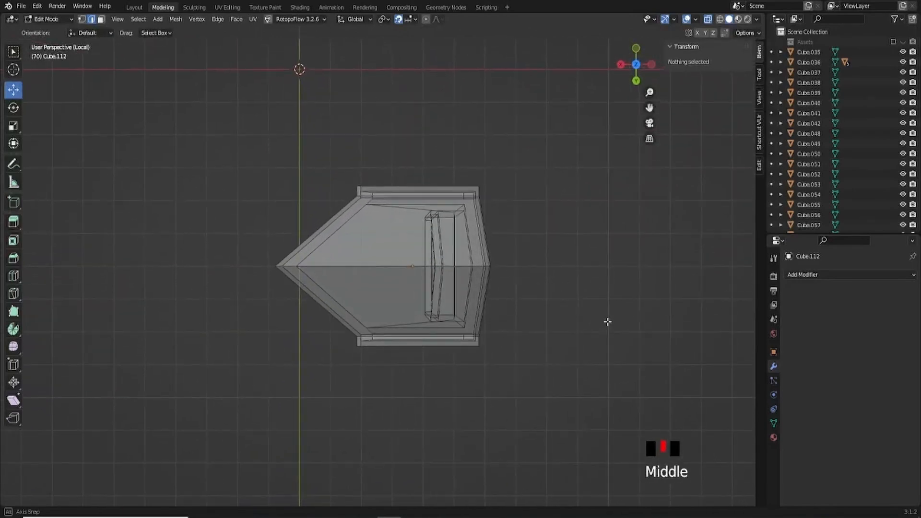
click(637, 65)
scroll(276, 283, up, 2)
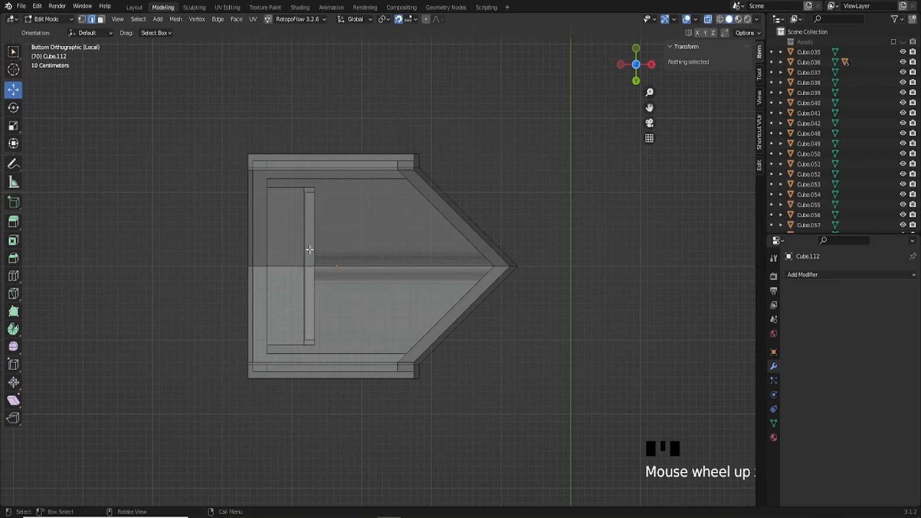
drag(309, 250, 312, 285)
scroll(312, 285, down, 2)
middle_drag(312, 285, 419, 385)
ctrl+drag(419, 399, 366, 332)
middle_drag(417, 402, 422, 373)
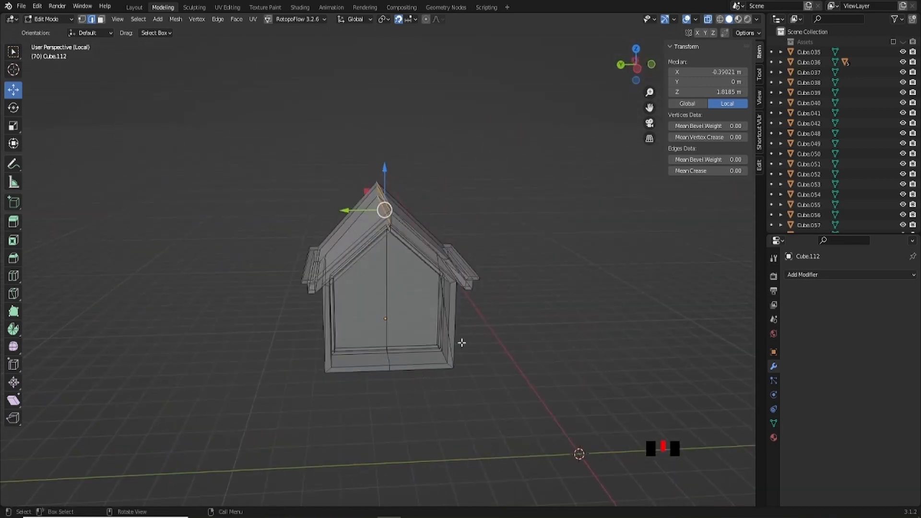
Step: Leave local view, turn X-ray off, try to bevel the dormer's selected ridge edges, and undo back past that selection
key(KP_Divide)
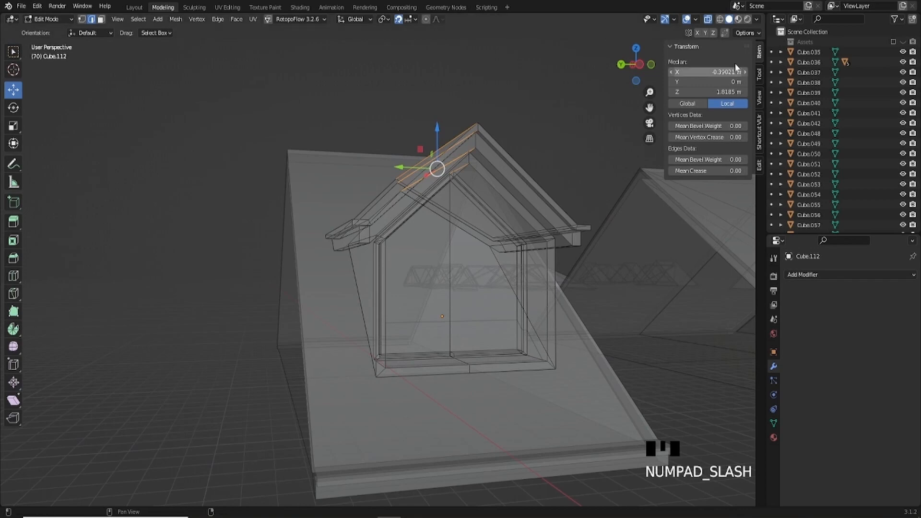
click(708, 18)
scroll(433, 219, down, 3)
middle_drag(432, 219, 432, 263)
scroll(434, 221, up, 2)
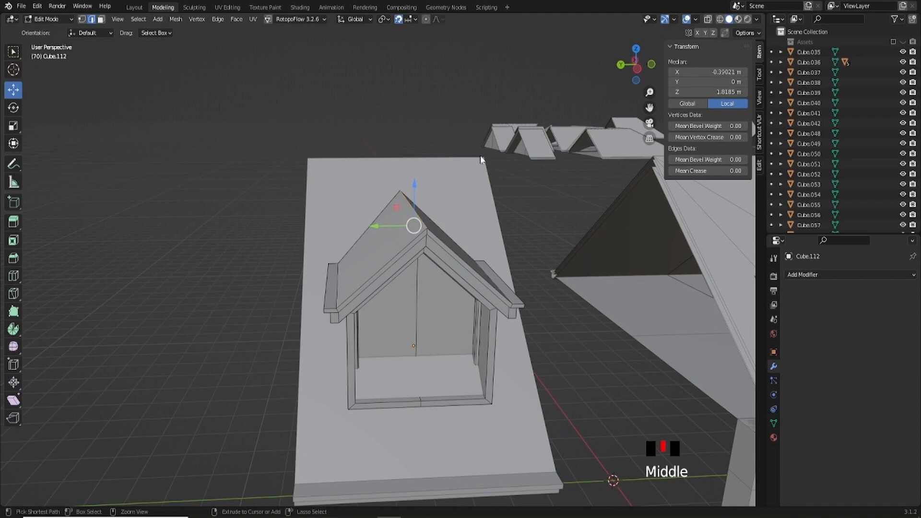
key(ctrl+b)
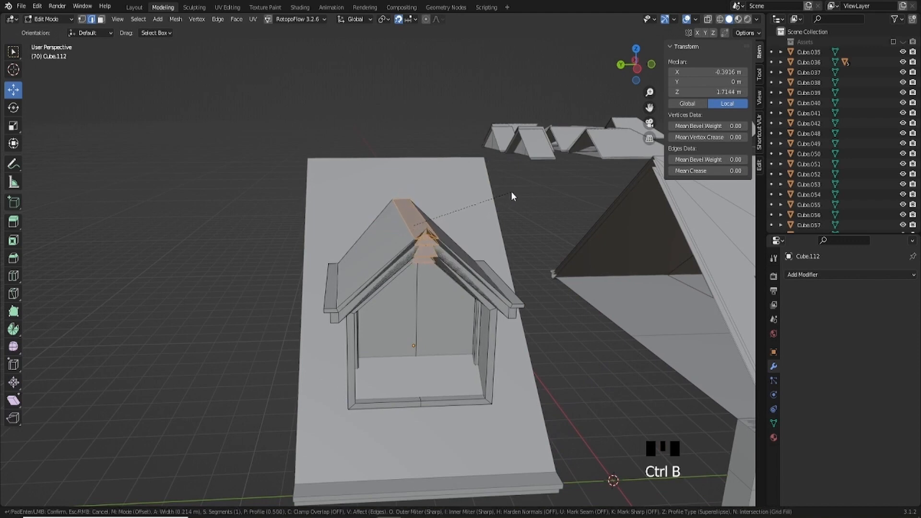
right_click(556, 188)
middle_drag(471, 238, 439, 285)
key(ctrl+z)
key(ctrl+z)
Step: Delete the two faces of the larger dormer's back wall behind the window opening
click(444, 313)
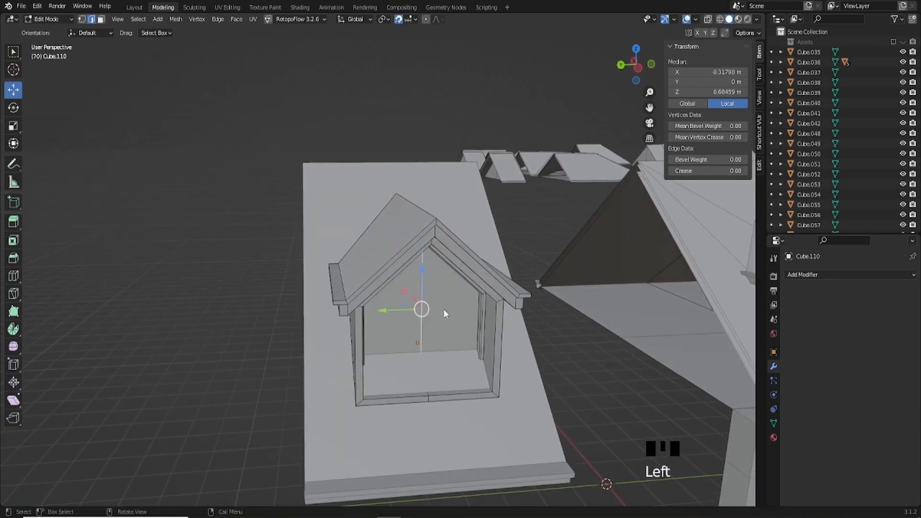
click(116, 37)
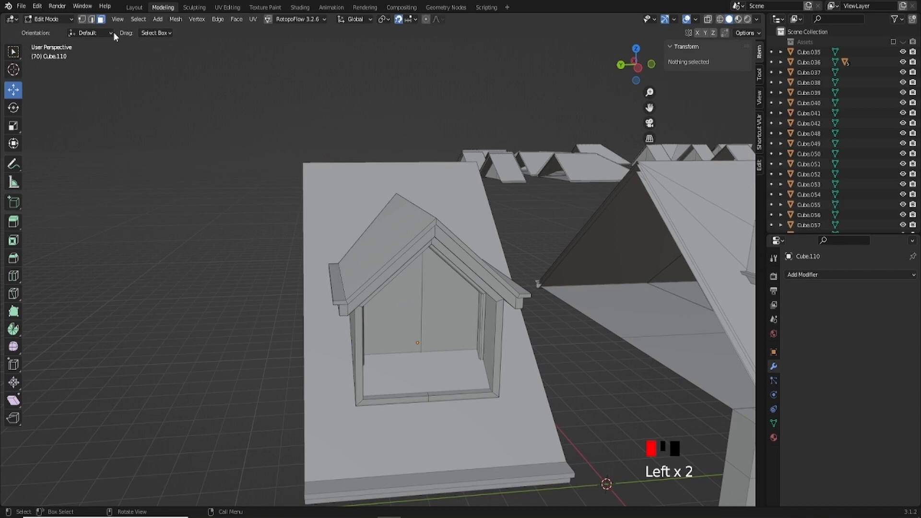
click(434, 314)
shift+click(392, 319)
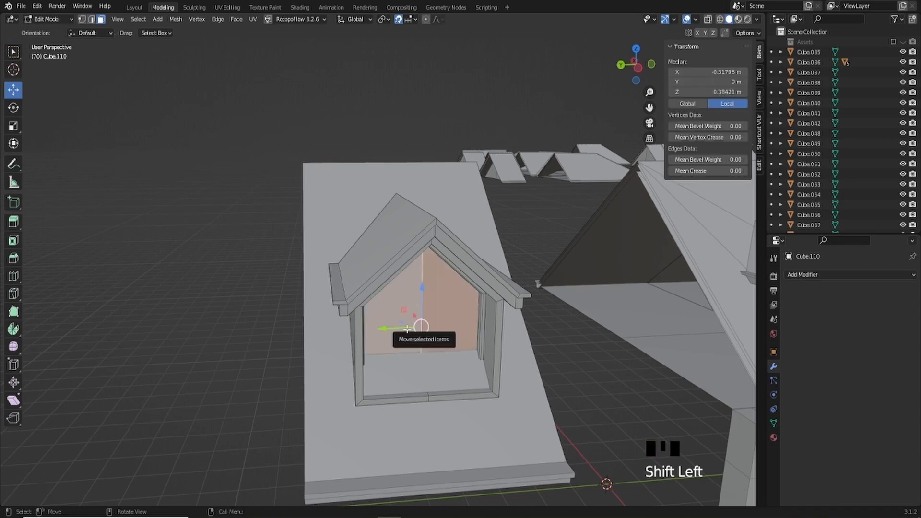
key(x)
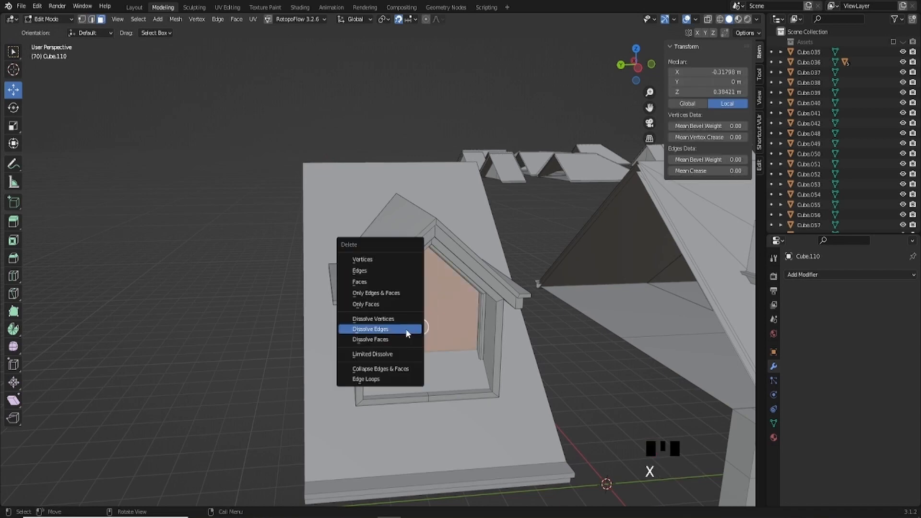
click(361, 282)
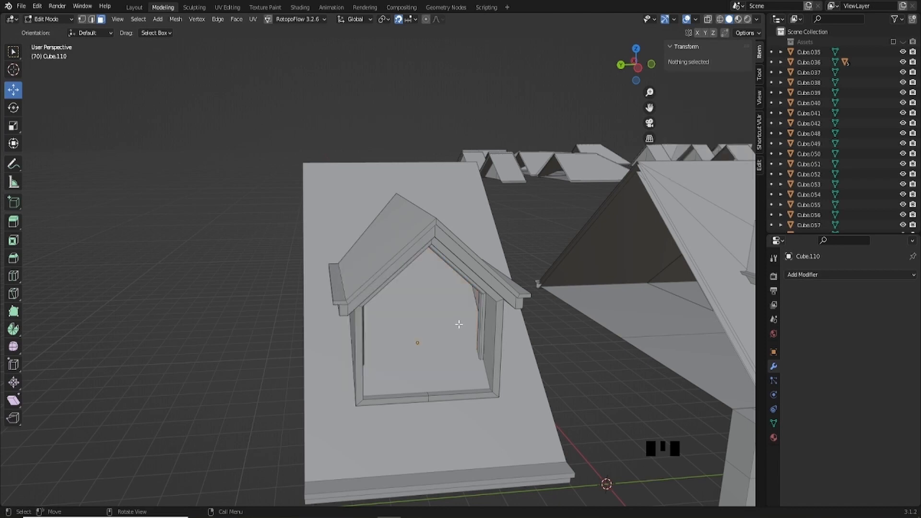
Step: With the dormer body and roof isolated, select all central ridge edges in the top view with X-ray on
middle_drag(417, 323, 422, 268)
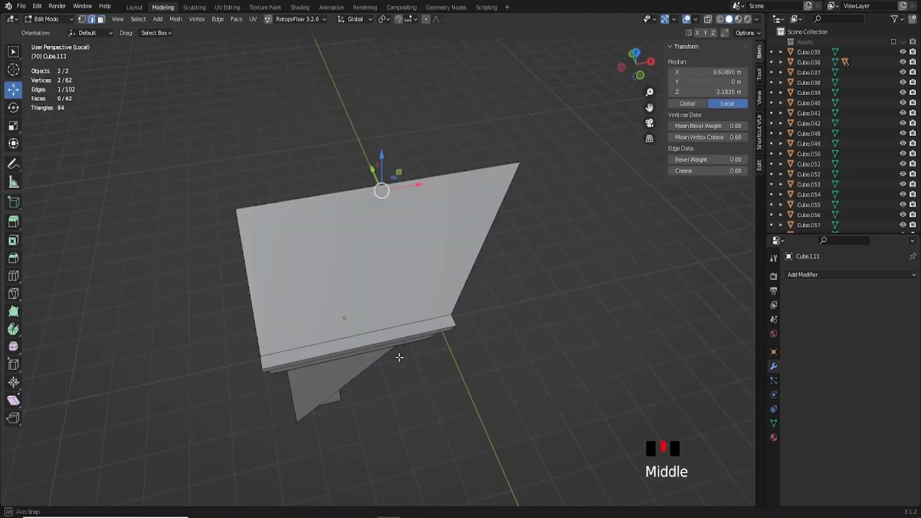
middle_drag(431, 354, 495, 335)
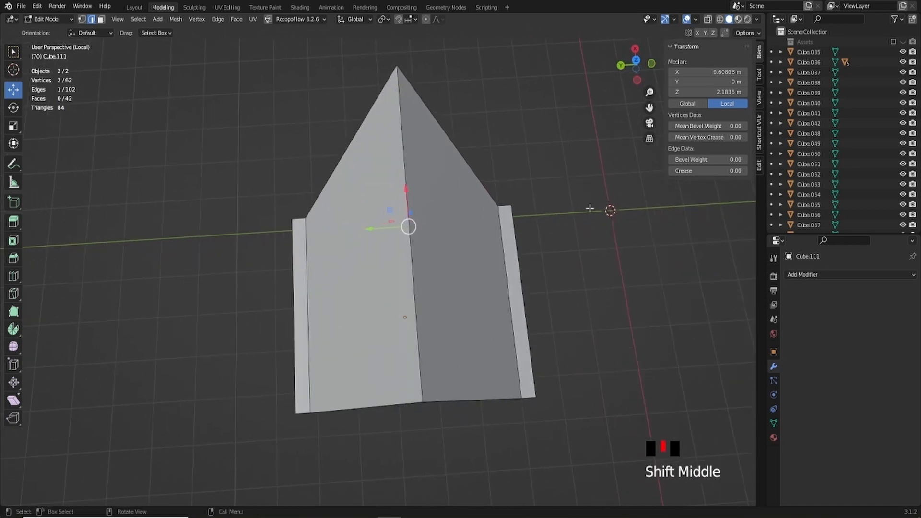
click(636, 61)
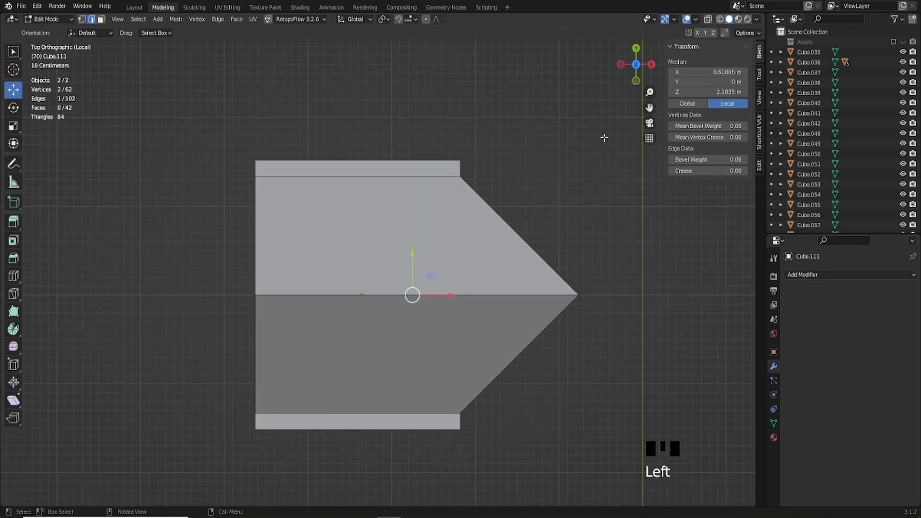
click(707, 20)
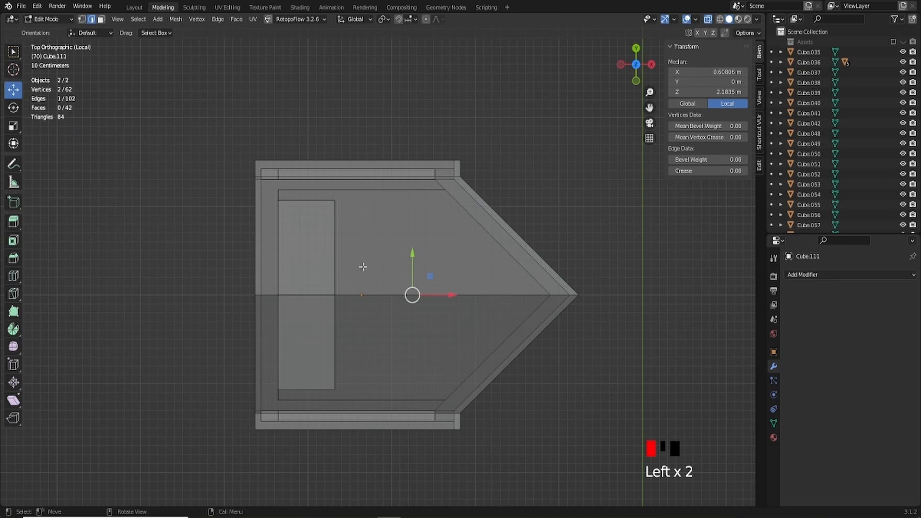
shift+middle_drag(362, 267, 468, 236)
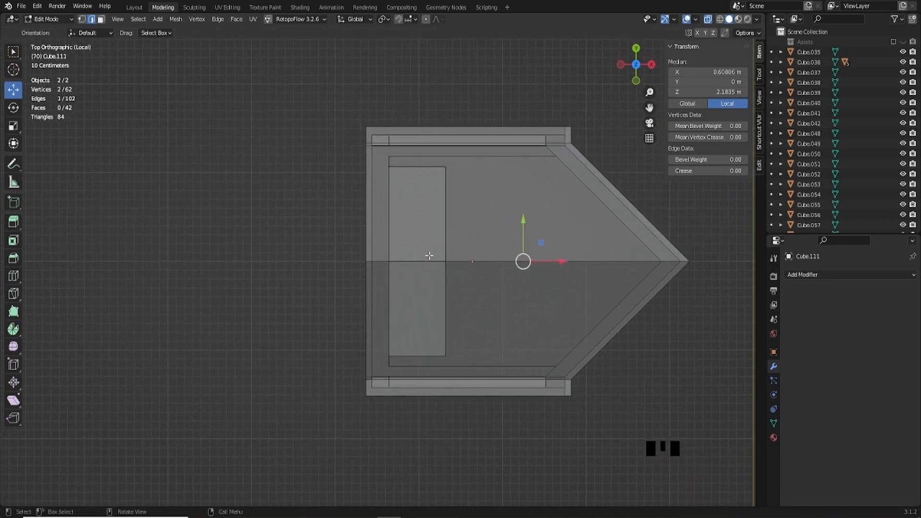
scroll(493, 291, up, 1)
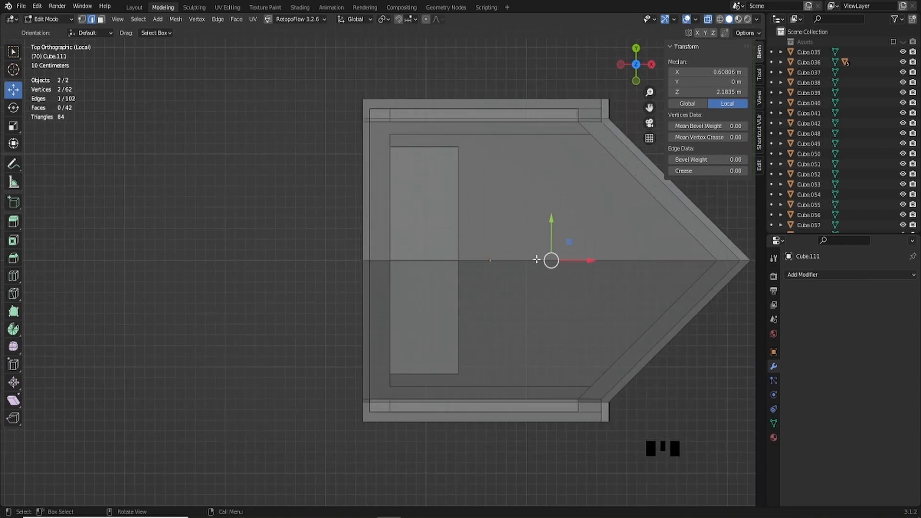
shift+middle_drag(536, 260, 339, 263)
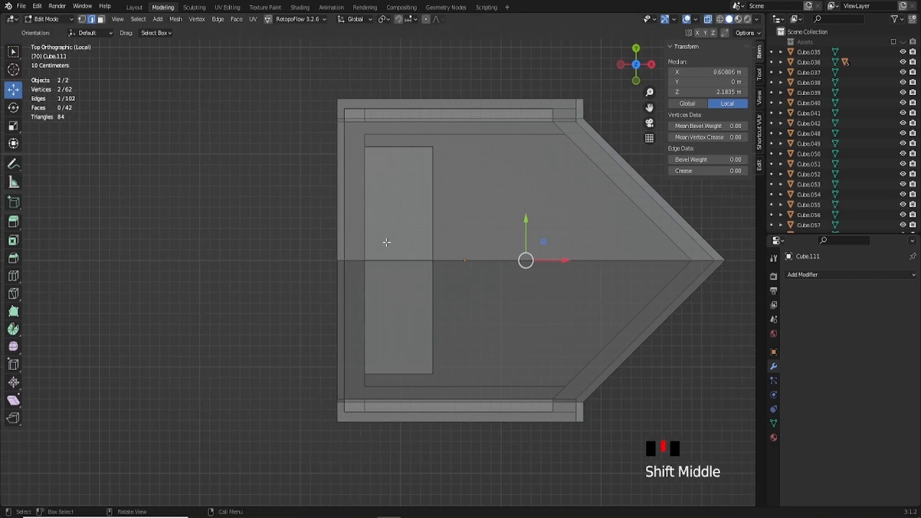
drag(387, 221, 407, 314)
scroll(407, 315, down, 3)
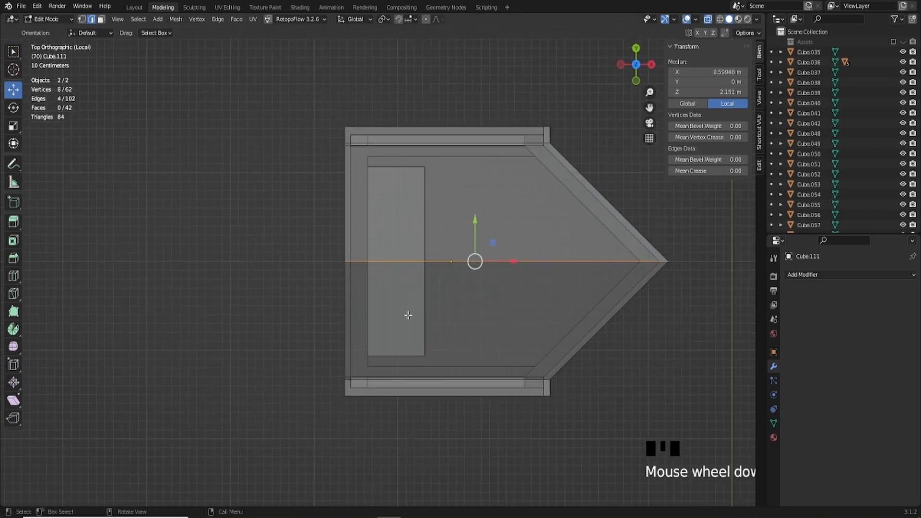
Step: Turn X-ray off, add the short front peak edges of the dormer body and roof to the selection, and leave local view
middle_drag(407, 314, 541, 211)
scroll(419, 241, up, 4)
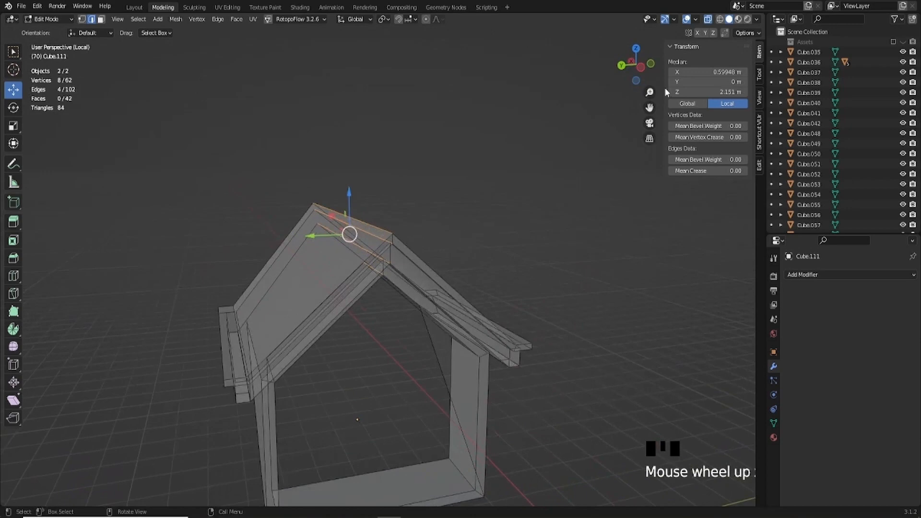
click(708, 19)
middle_drag(452, 220, 407, 234)
scroll(400, 241, up, 4)
shift+click(384, 253)
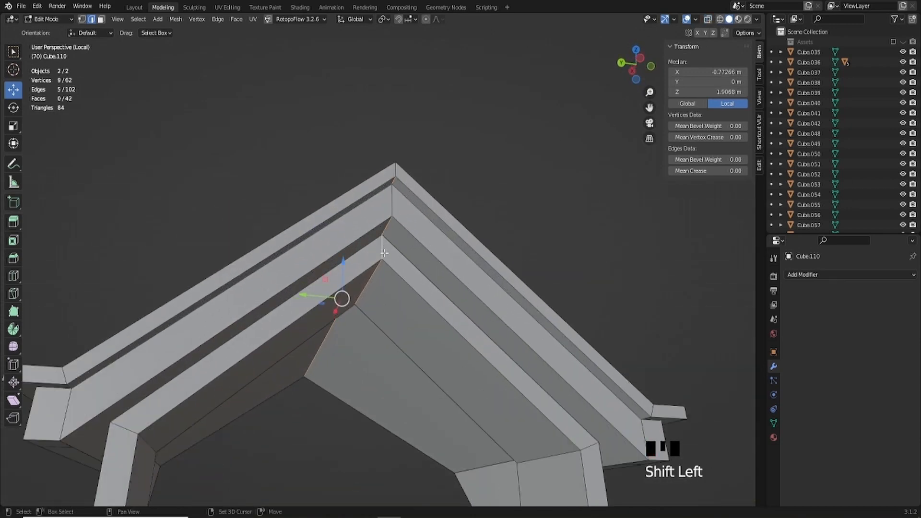
shift+click(392, 201)
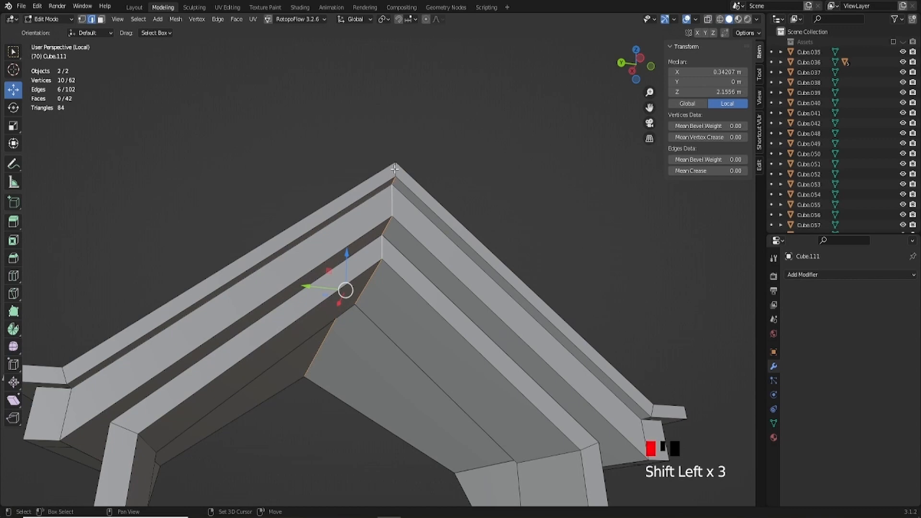
scroll(394, 168, down, 3)
middle_drag(394, 169, 396, 226)
middle_drag(385, 401, 389, 325)
key(KP_Divide)
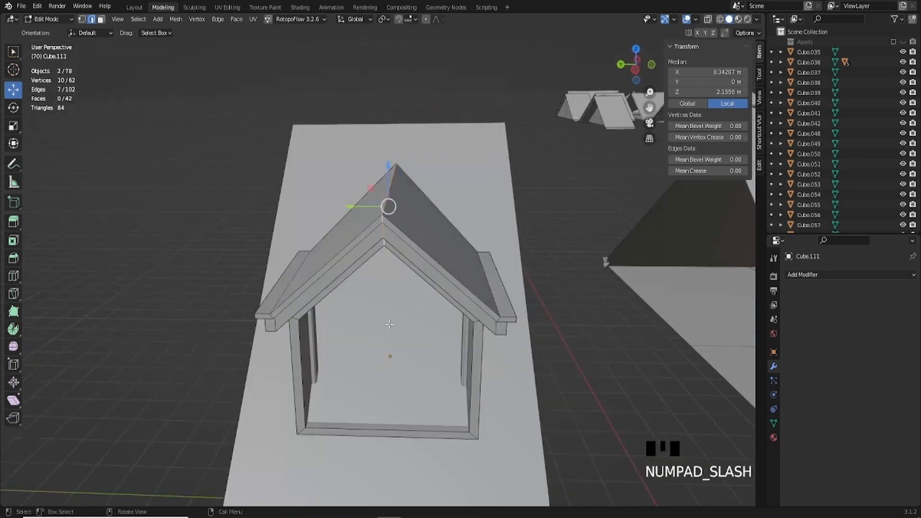
Step: Return to Object Mode, select the window frame, dormer body and dormer roof together, and open all three in Edit Mode
scroll(409, 221, down, 3)
middle_drag(409, 221, 497, 210)
scroll(411, 192, up, 5)
scroll(421, 232, up, 5)
scroll(497, 210, up, 2)
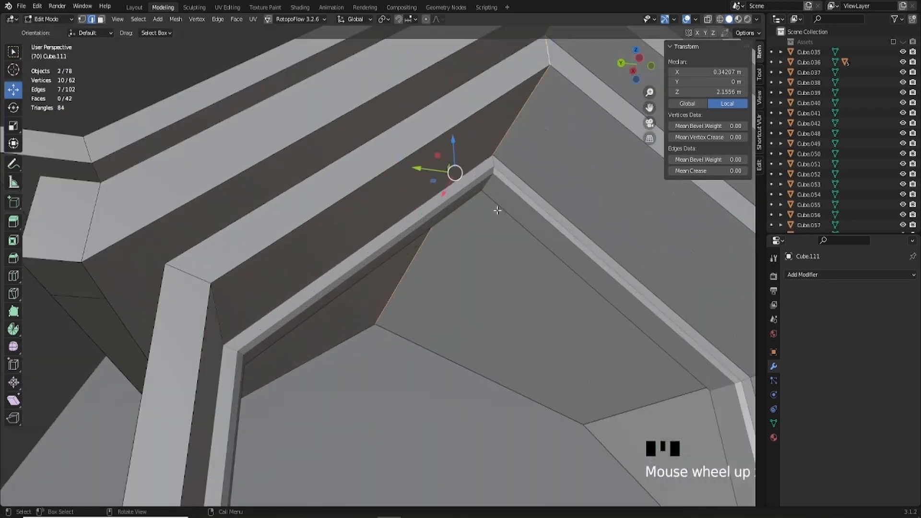
key(Tab)
click(496, 186)
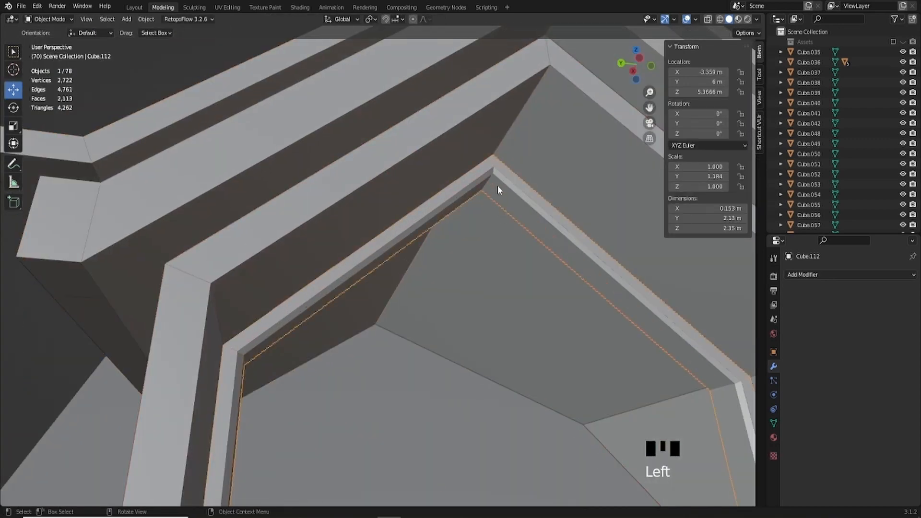
scroll(460, 254, down, 4)
scroll(456, 256, up, 4)
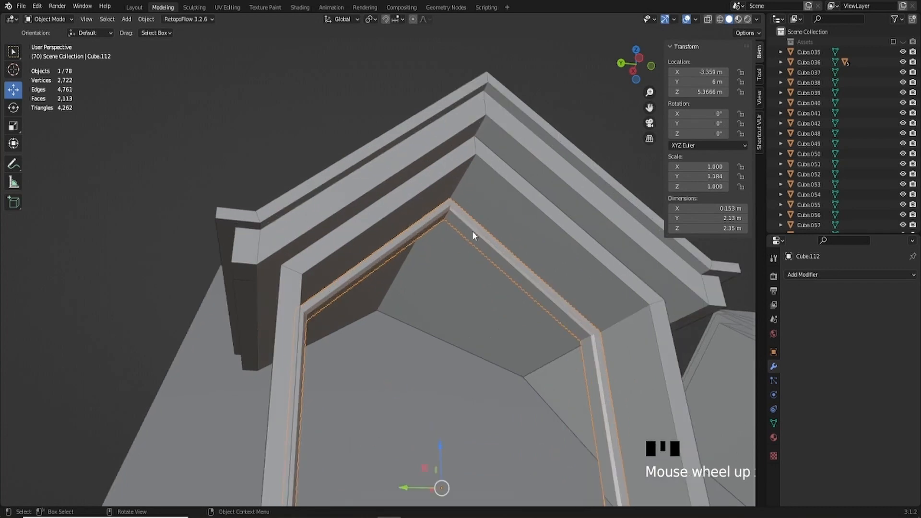
shift+click(501, 228)
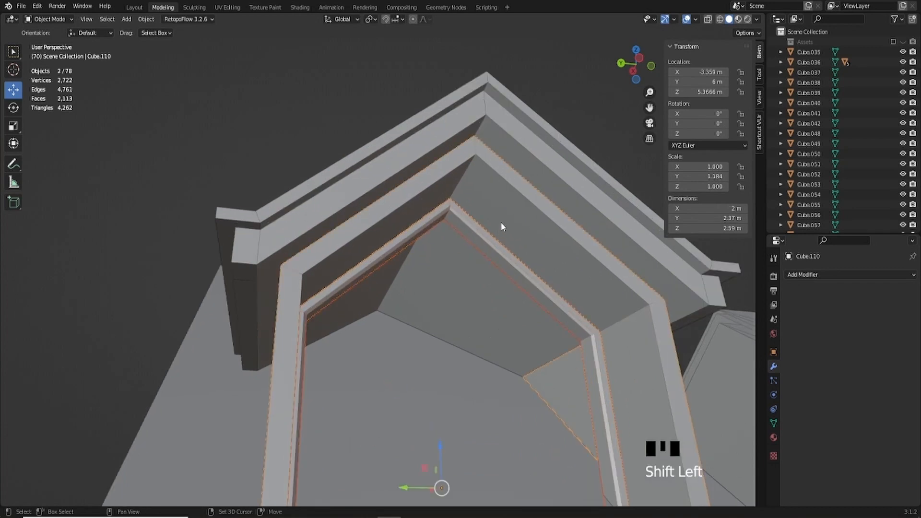
shift+click(531, 154)
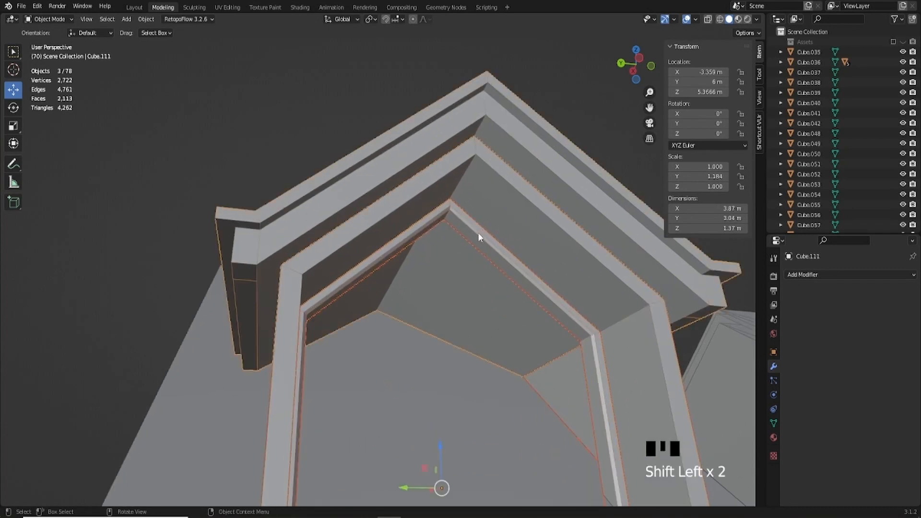
key(Tab)
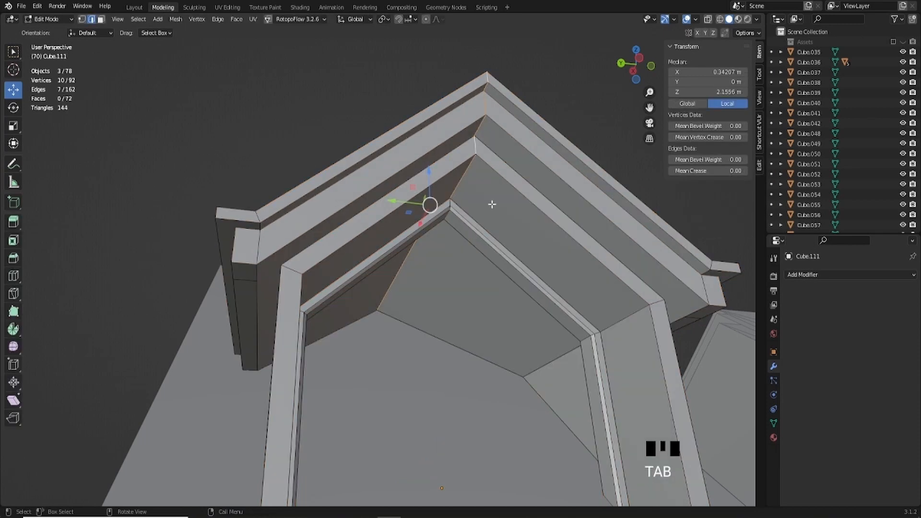
Step: Add the window frame's central peak edge loop to the selected ridge edges of the dormer body and roof
scroll(491, 205, up, 1)
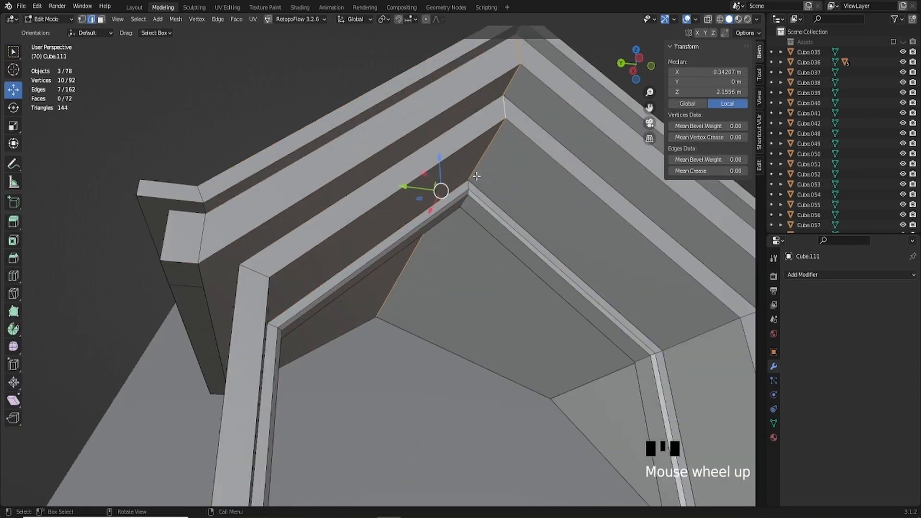
alt+shift+click(468, 193)
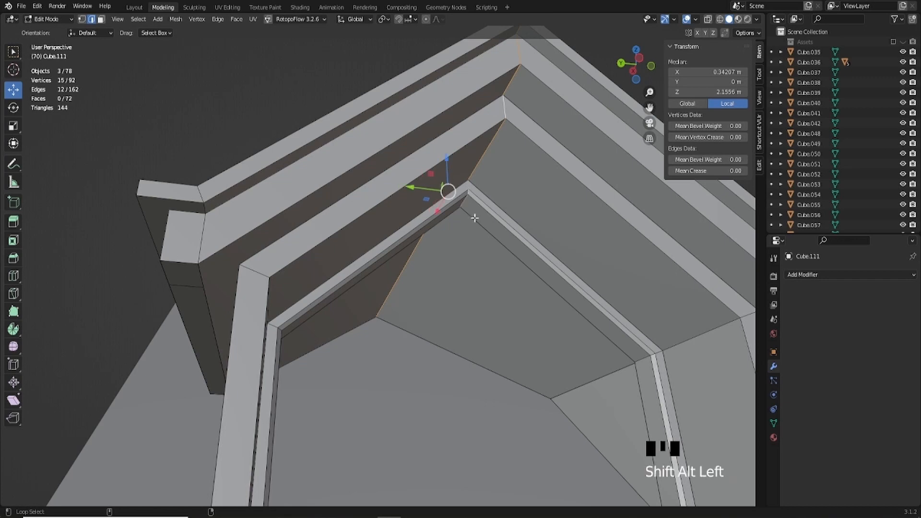
scroll(481, 230, down, 4)
middle_drag(481, 230, 467, 212)
scroll(460, 250, up, 2)
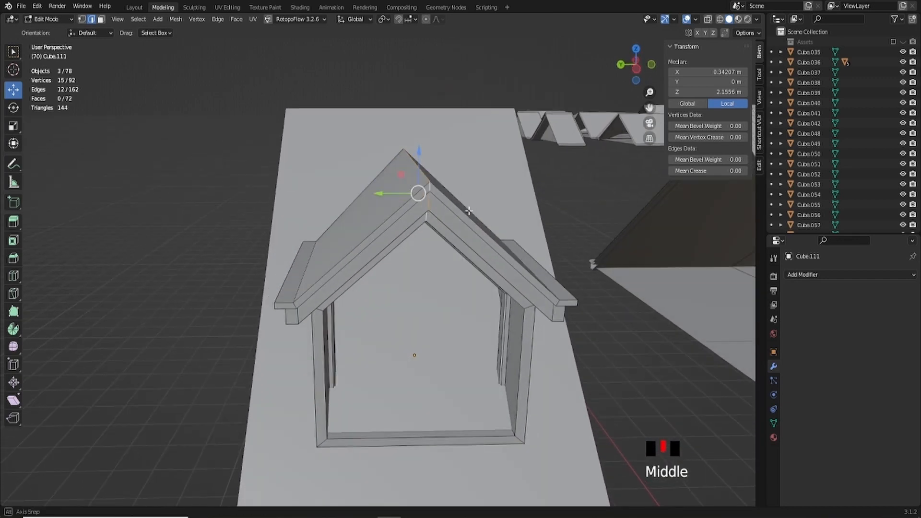
Step: Try rounding the selected ridge edges of the roof, body and window frame with a 1.17 m bevel of 5 segments
key(ctrl+b)
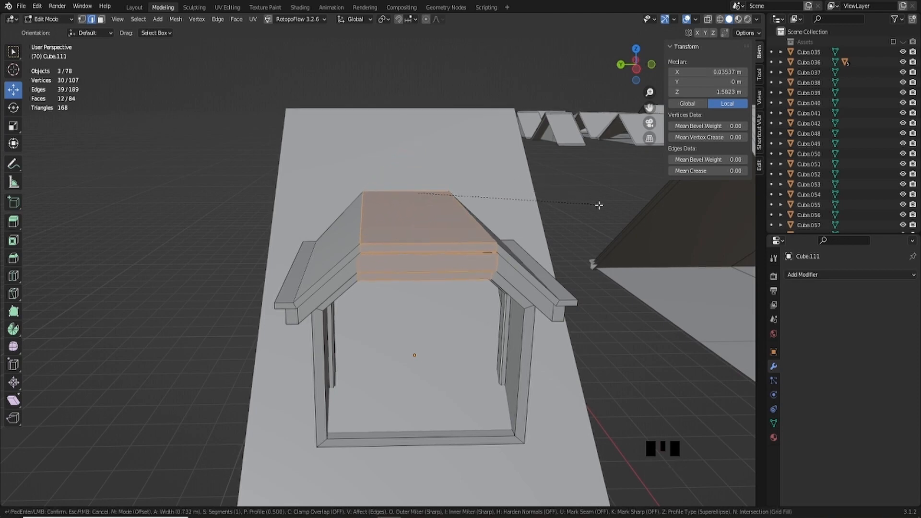
scroll(601, 208, up, 1)
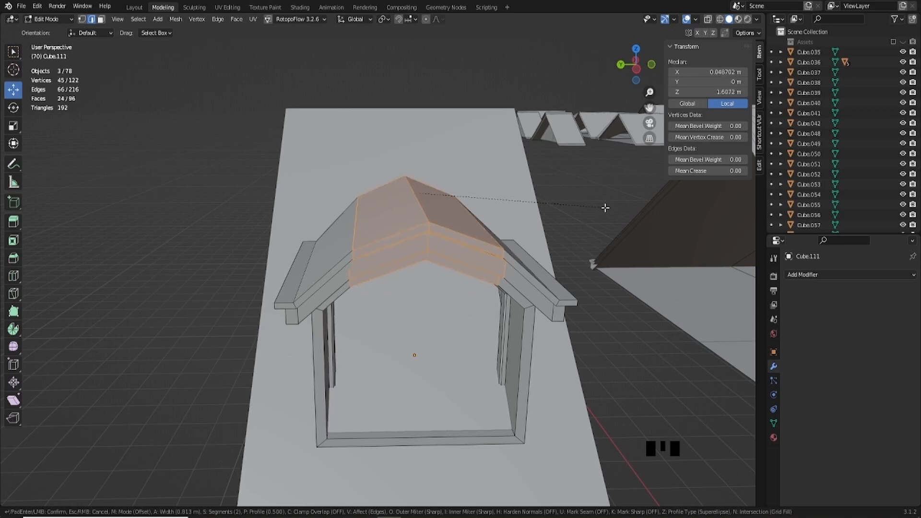
scroll(624, 211, up, 2)
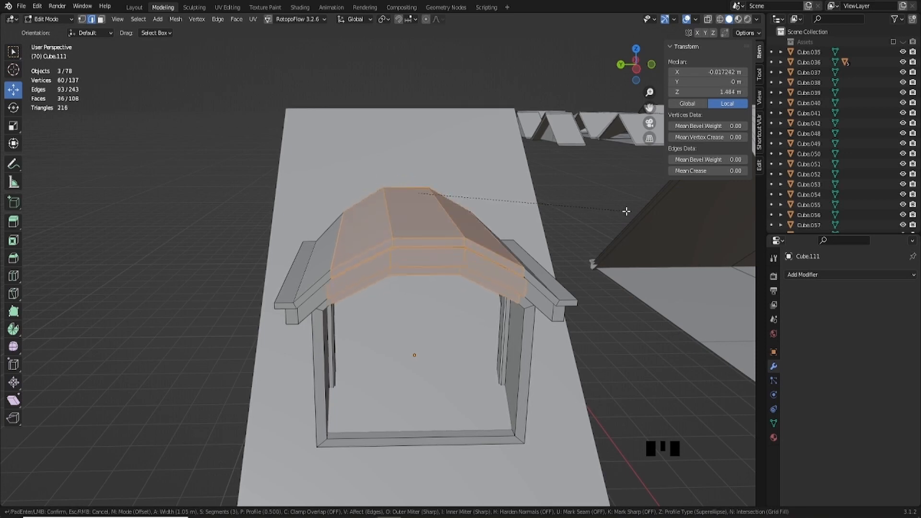
scroll(626, 211, up, 1)
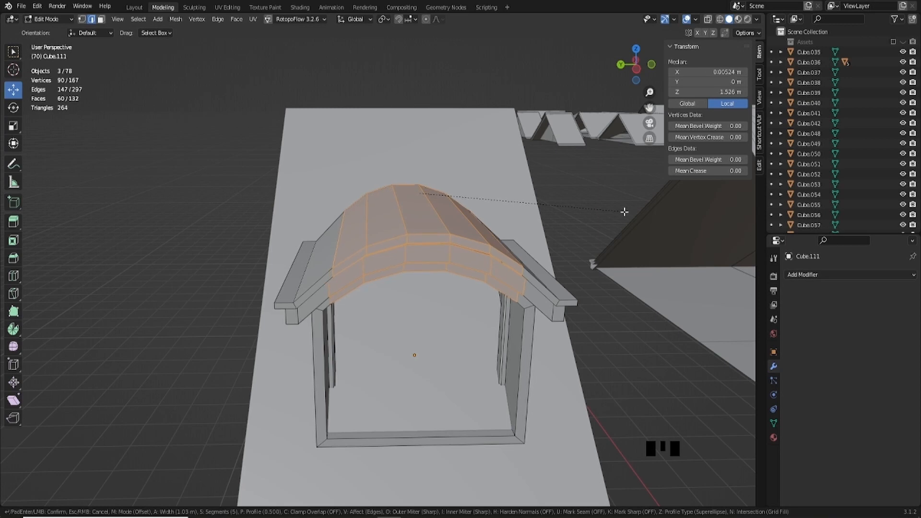
scroll(628, 212, up, 1)
scroll(630, 213, up, 1)
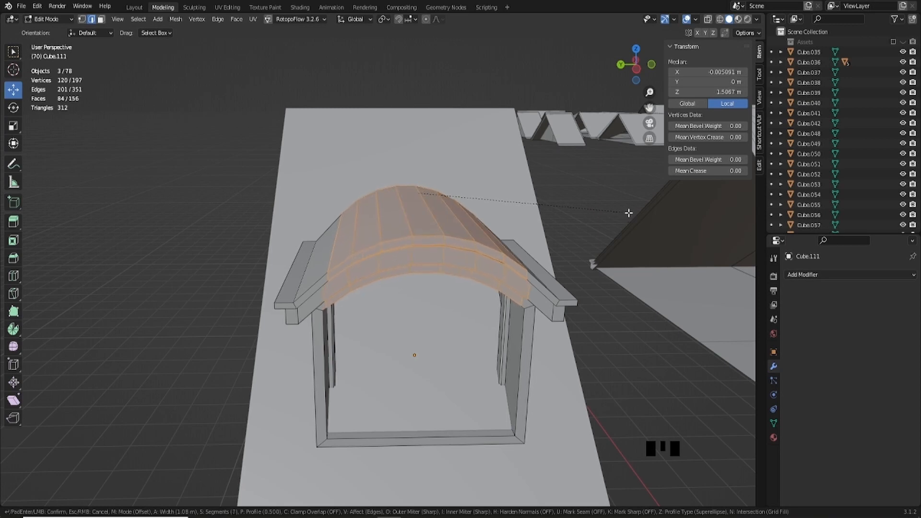
scroll(629, 213, down, 2)
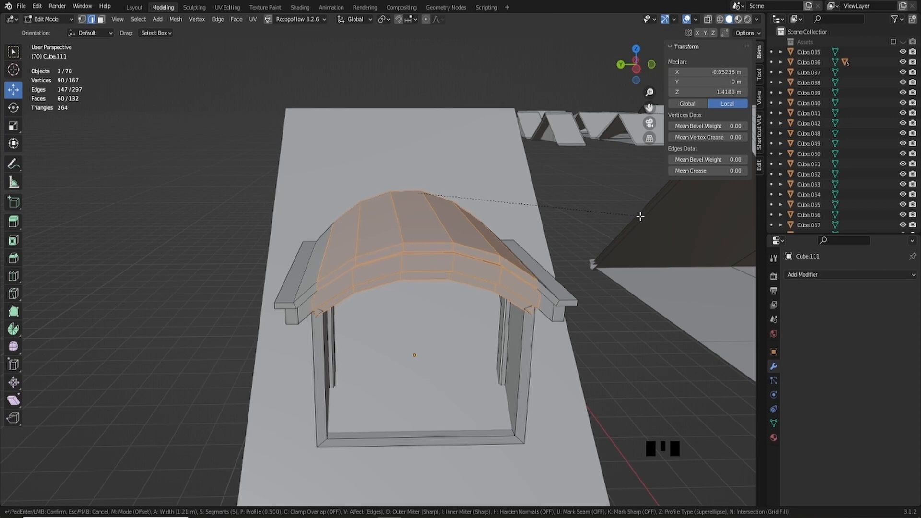
scroll(637, 217, up, 1)
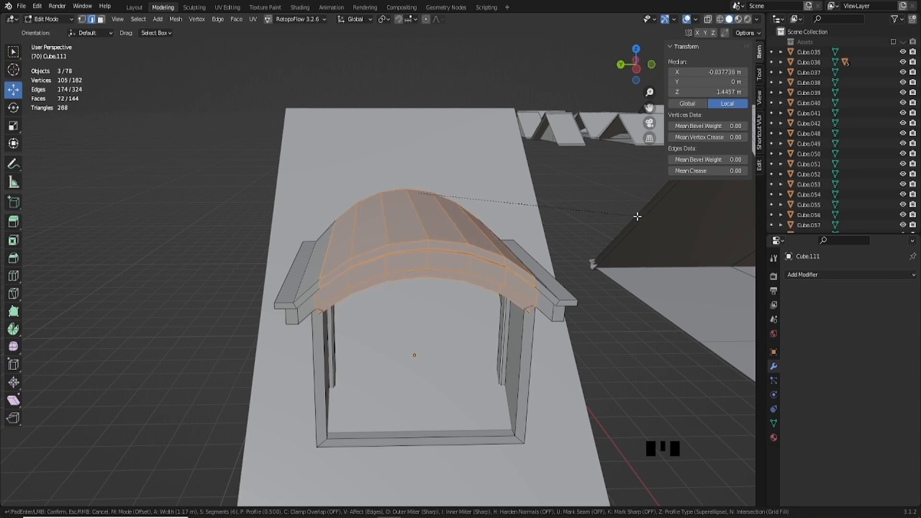
scroll(637, 216, down, 1)
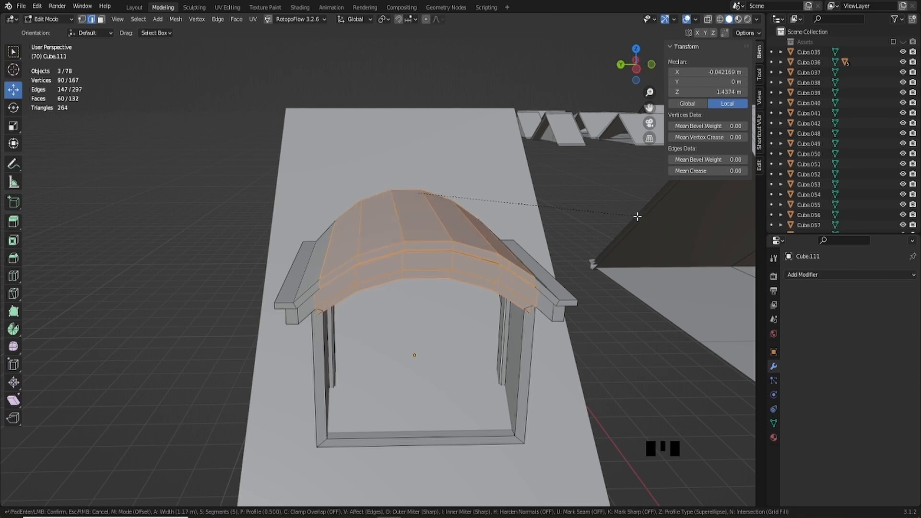
click(636, 217)
Step: Try a centred loop cut along the top of the rounded roof, and undo both the cut and the bevel
middle_drag(586, 228, 563, 214)
middle_drag(486, 187, 420, 175)
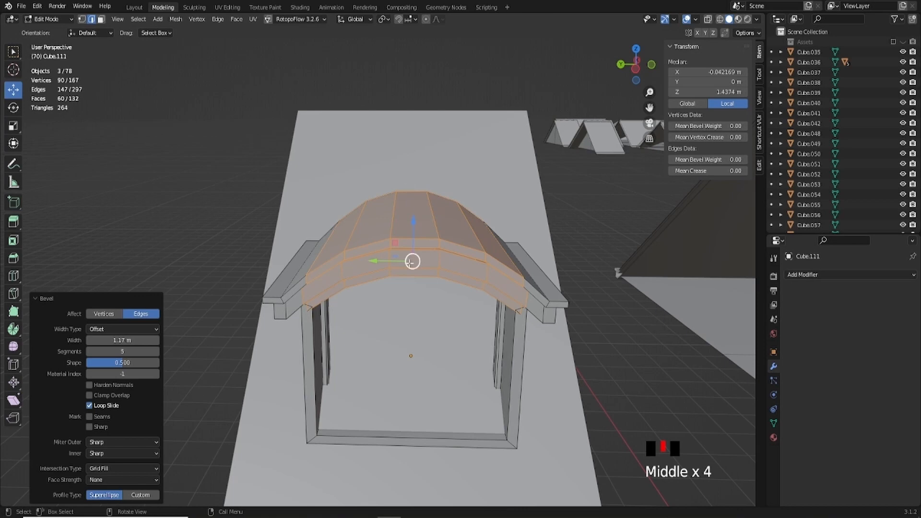
key(ctrl+r)
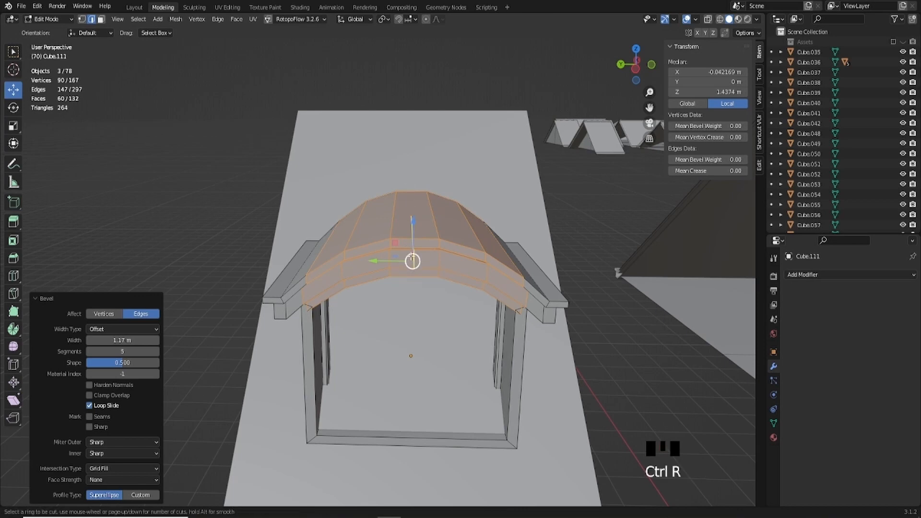
click(410, 237)
right_click(408, 256)
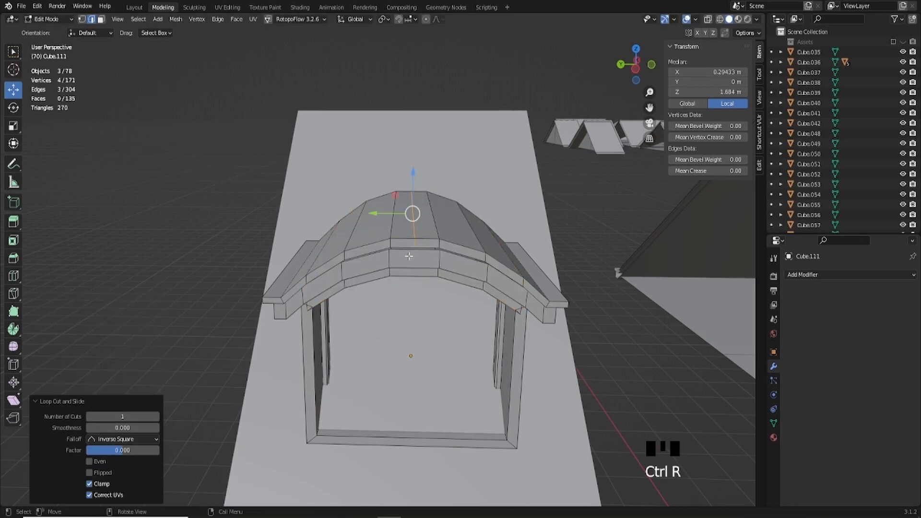
middle_drag(418, 265, 425, 245)
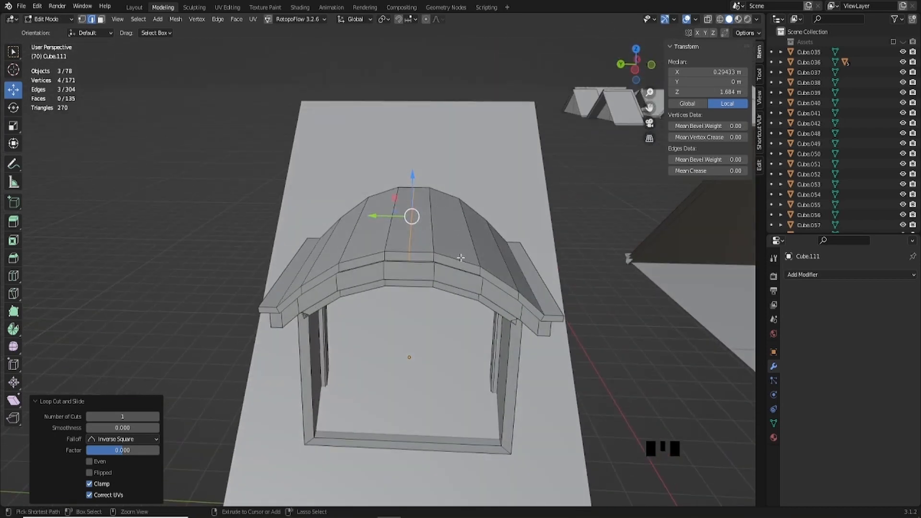
key(ctrl+z)
key(ctrl+z)
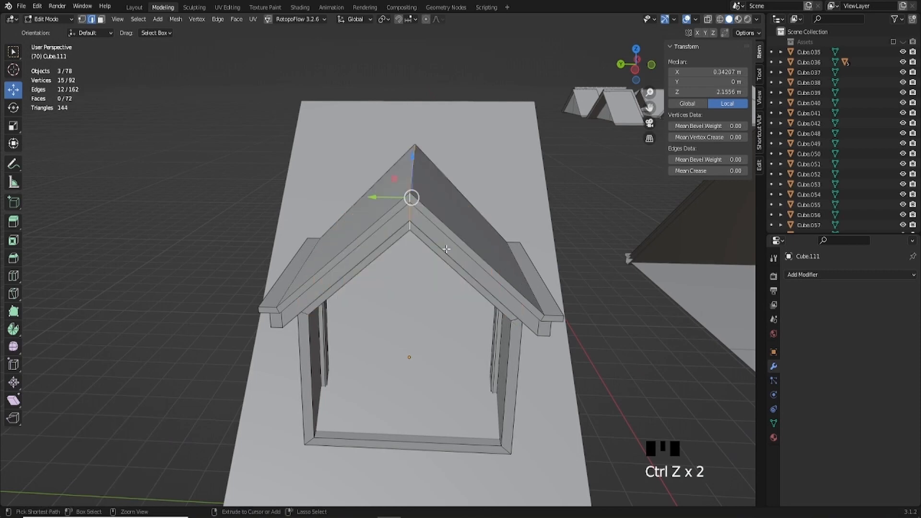
Step: Bevel the selected ridge edges of roof, body and window frame to a width of about 1.19 m with 6 segments
key(ctrl+b)
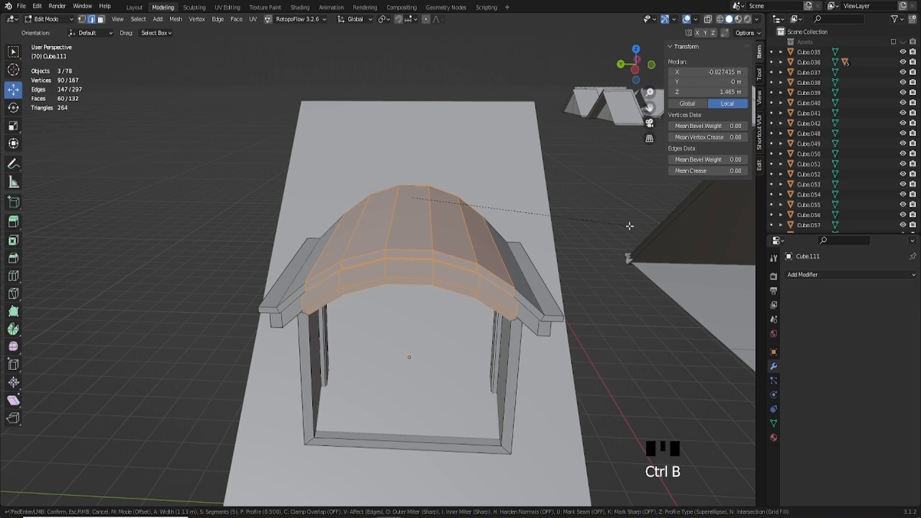
scroll(630, 225, up, 1)
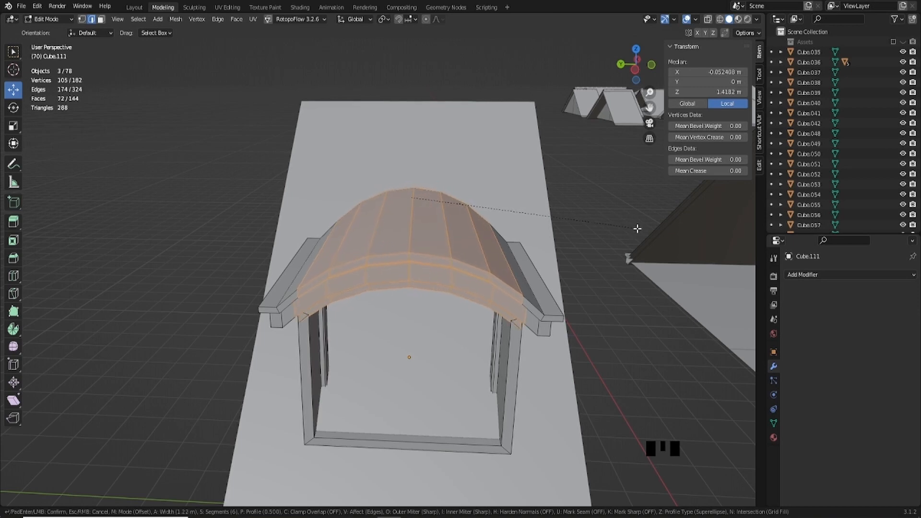
click(635, 228)
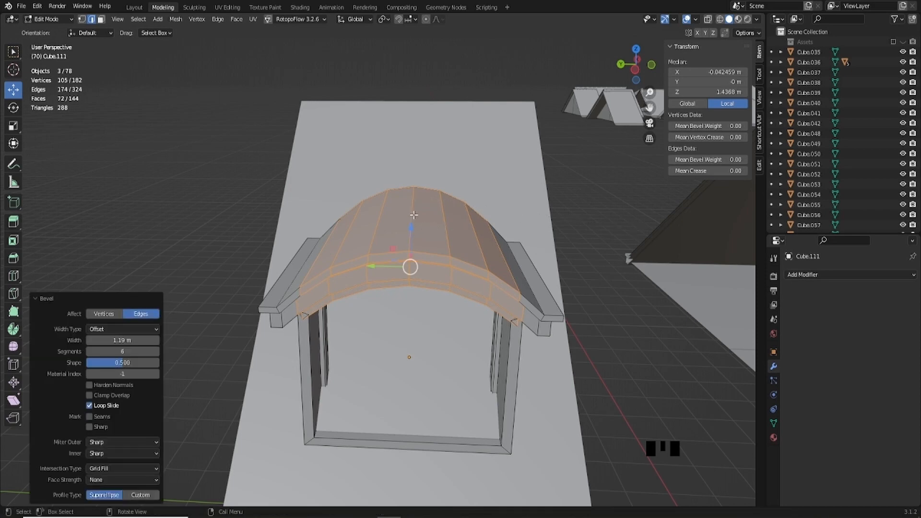
scroll(414, 215, down, 3)
middle_drag(414, 214, 424, 242)
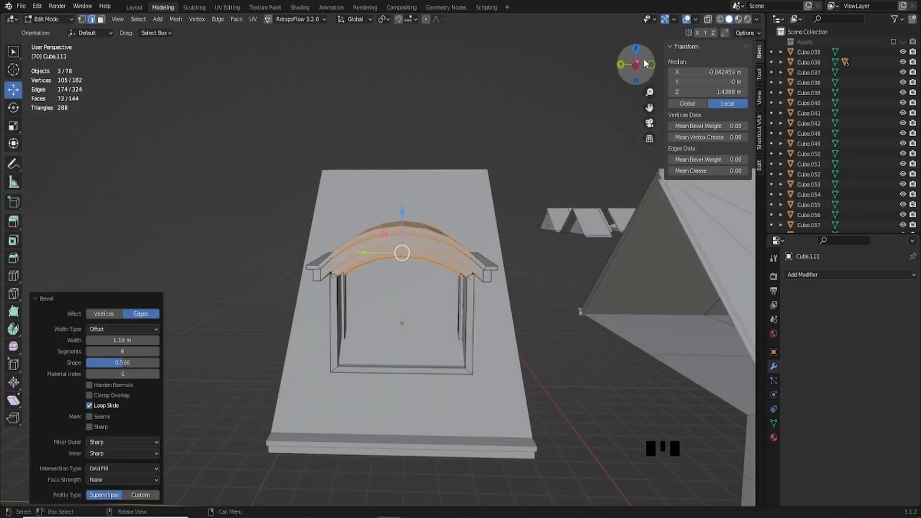
Step: In the left orthographic view, select all vertices on the arch's centre line in vertex mode, using X-ray only for the selection
click(634, 71)
scroll(414, 185, up, 3)
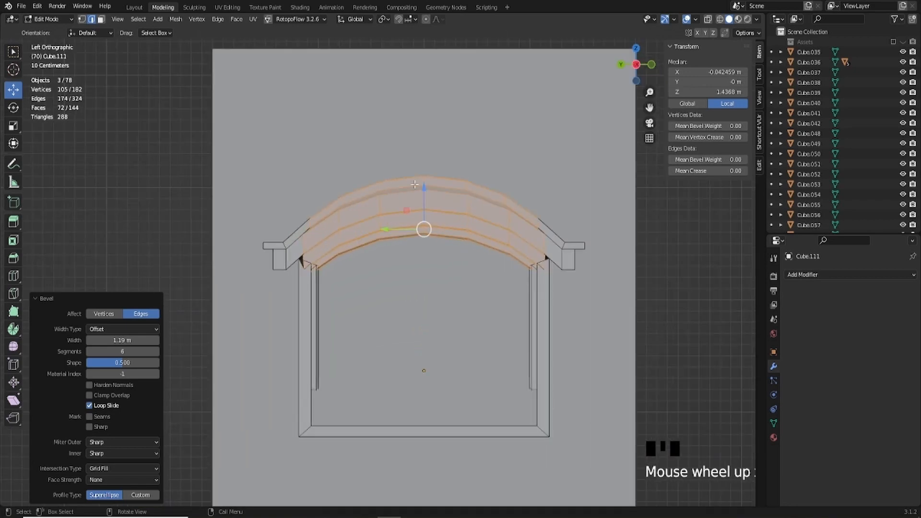
click(78, 19)
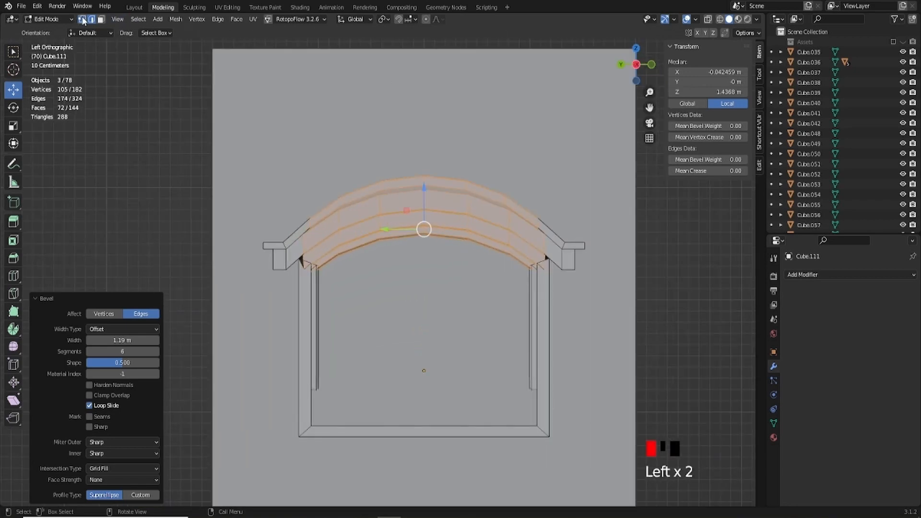
click(708, 21)
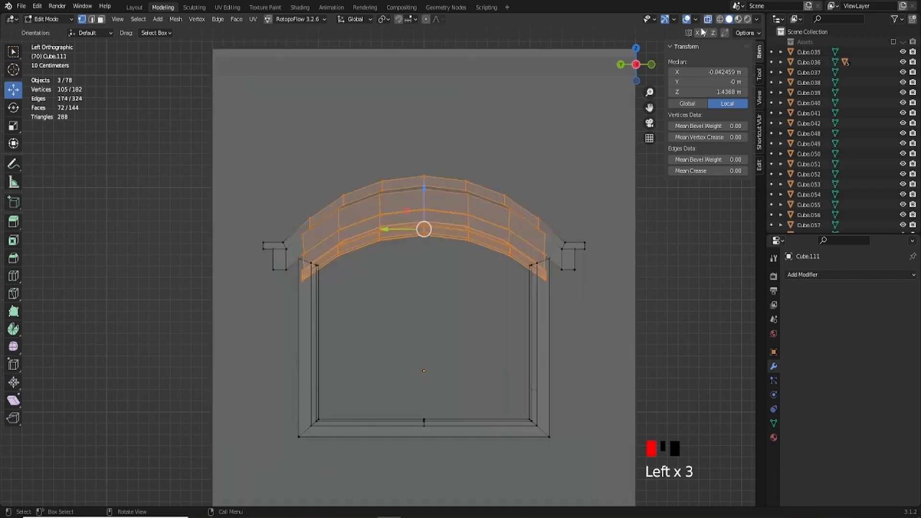
drag(408, 116, 437, 286)
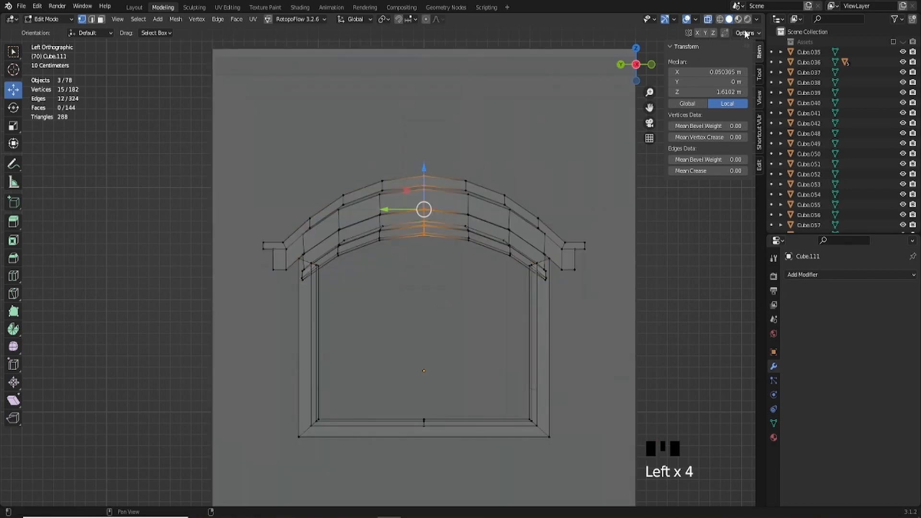
click(708, 19)
Step: Enable proportional editing and set its falloff to Sphere
scroll(422, 240, down, 3)
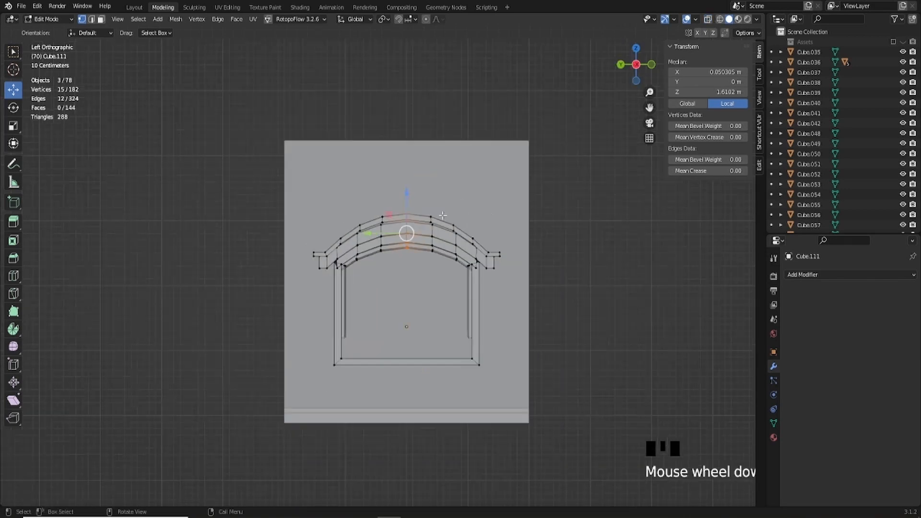
middle_drag(422, 240, 420, 258)
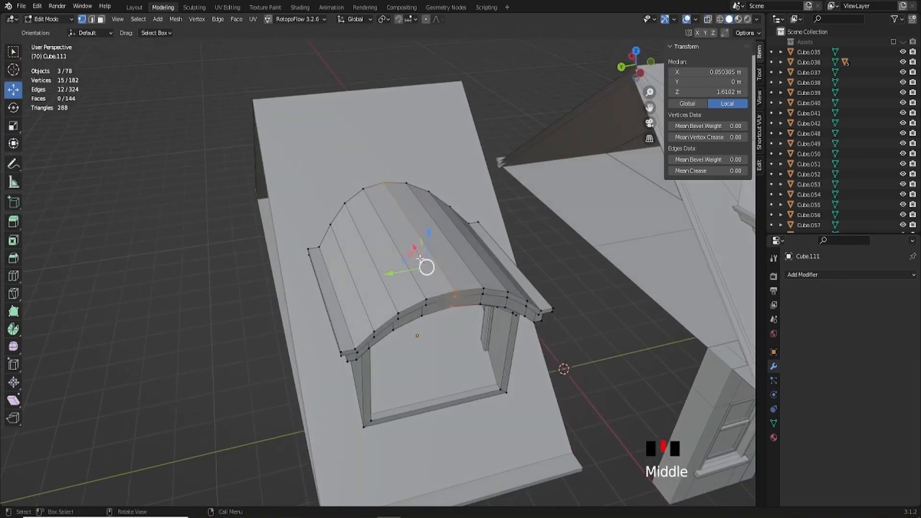
click(425, 19)
click(442, 19)
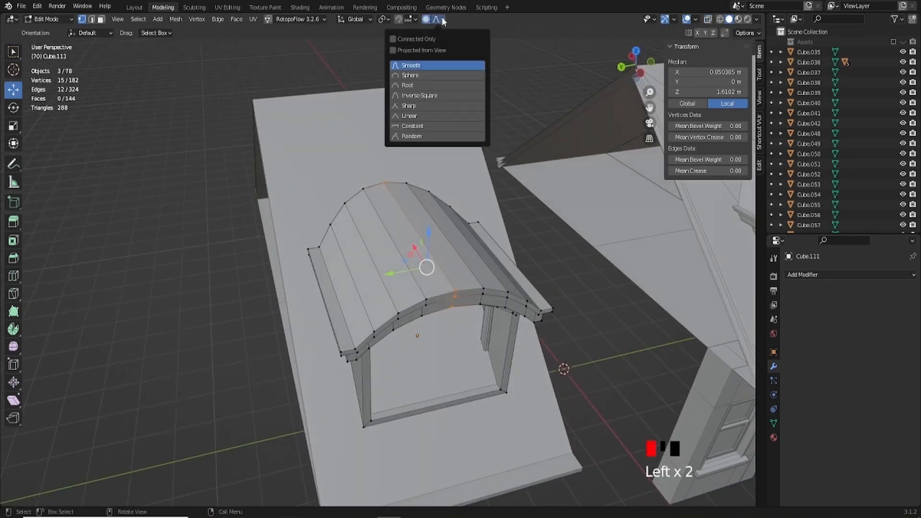
click(411, 76)
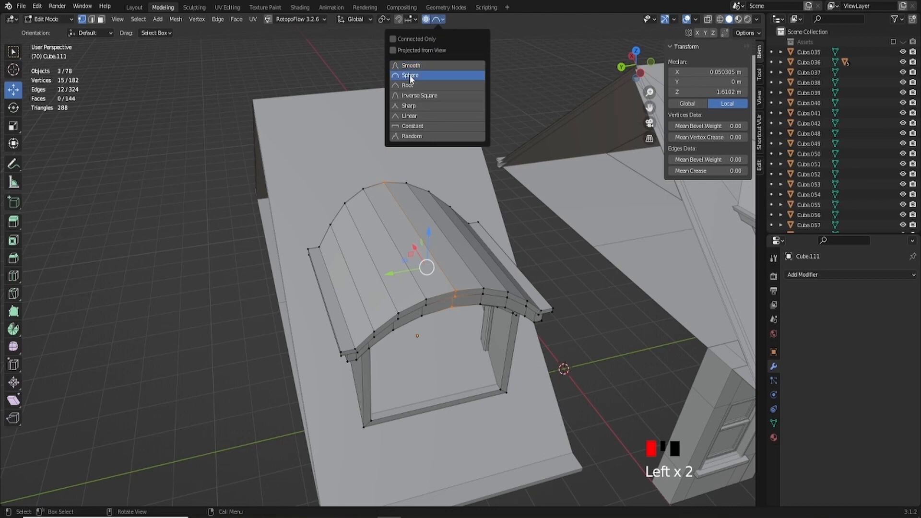
Step: Raise the selected centre-line vertices about 0.13 m along Z with a proportional editing size of about 1.33 m
middle_drag(434, 158, 440, 209)
key(g)
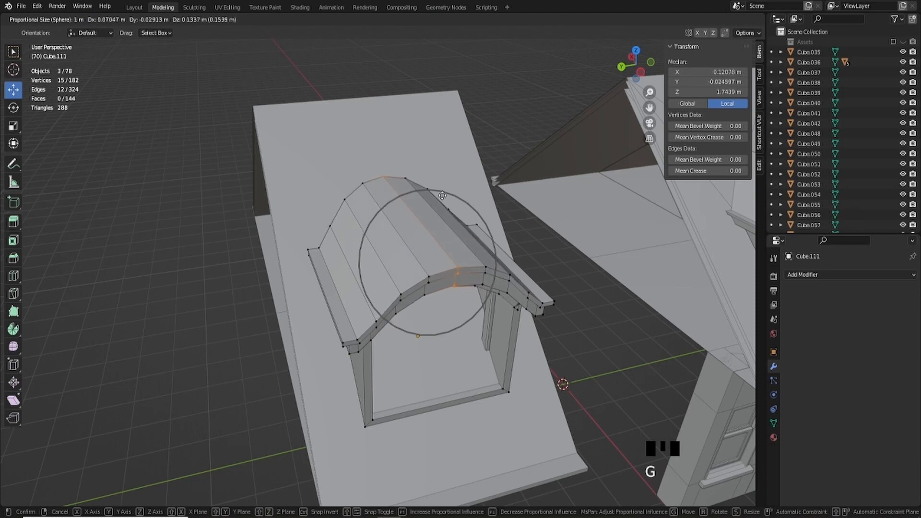
key(z)
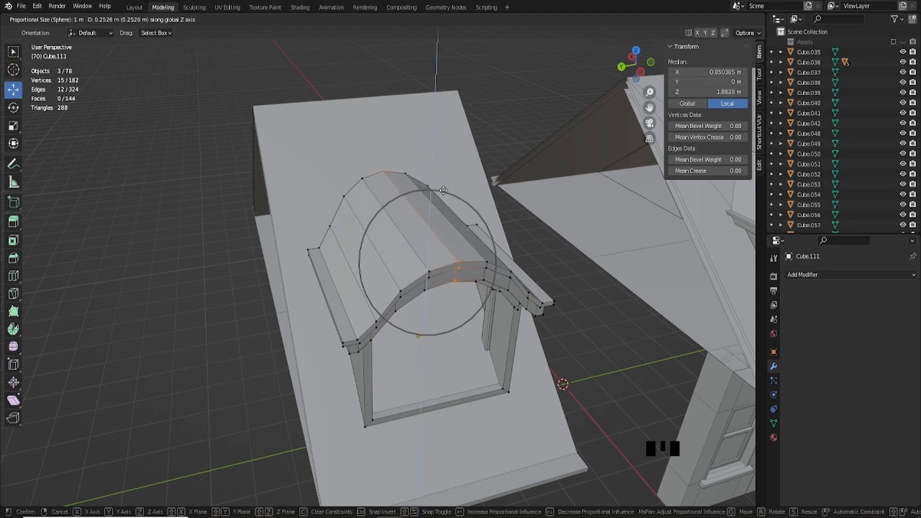
scroll(443, 190, down, 3)
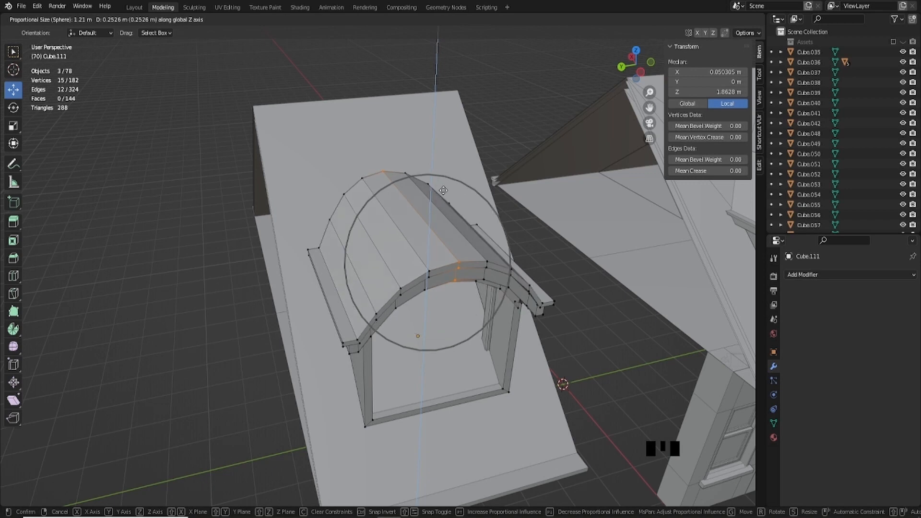
scroll(443, 191, up, 4)
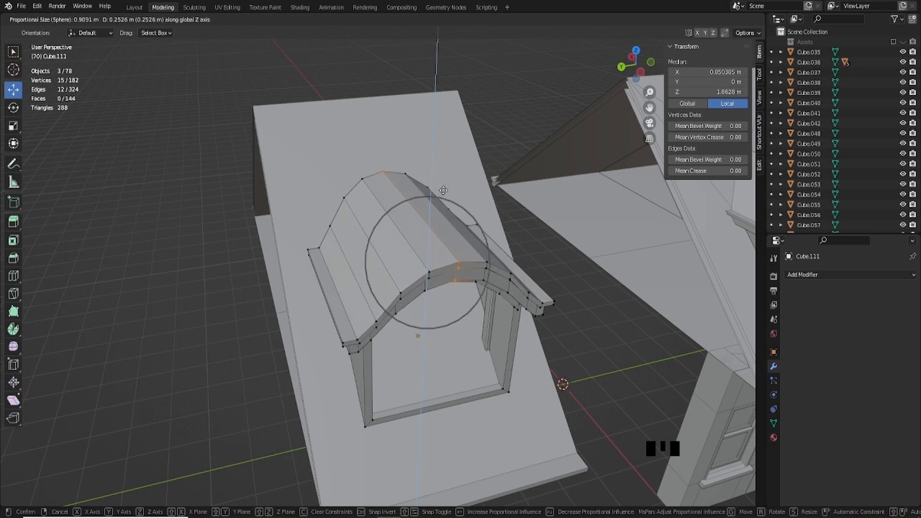
scroll(443, 190, down, 4)
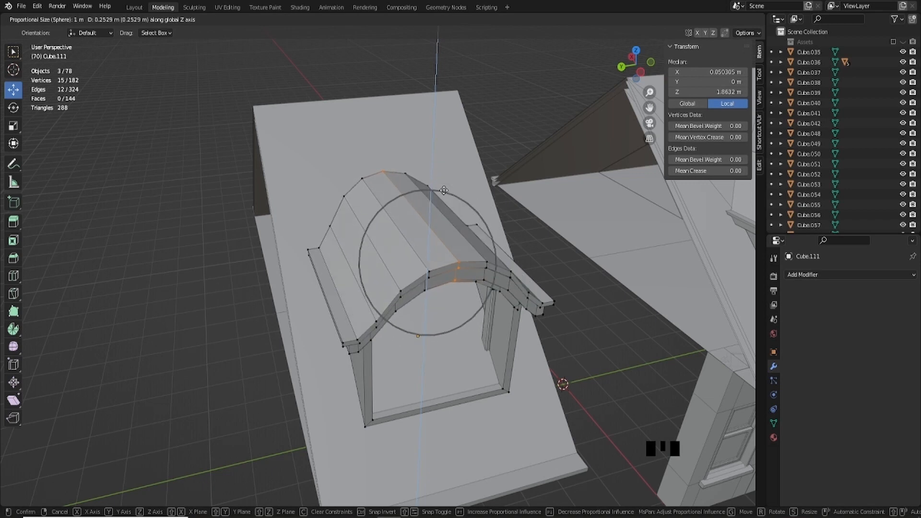
scroll(444, 191, down, 1)
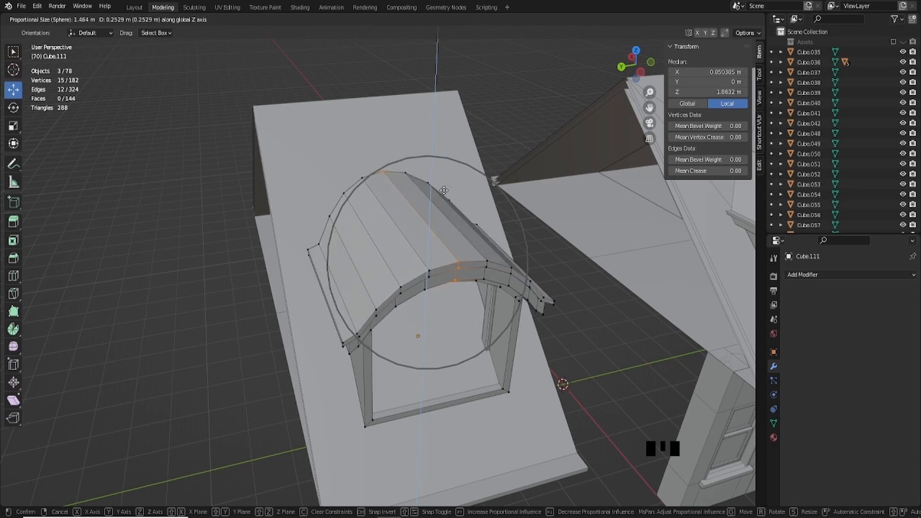
scroll(443, 191, up, 1)
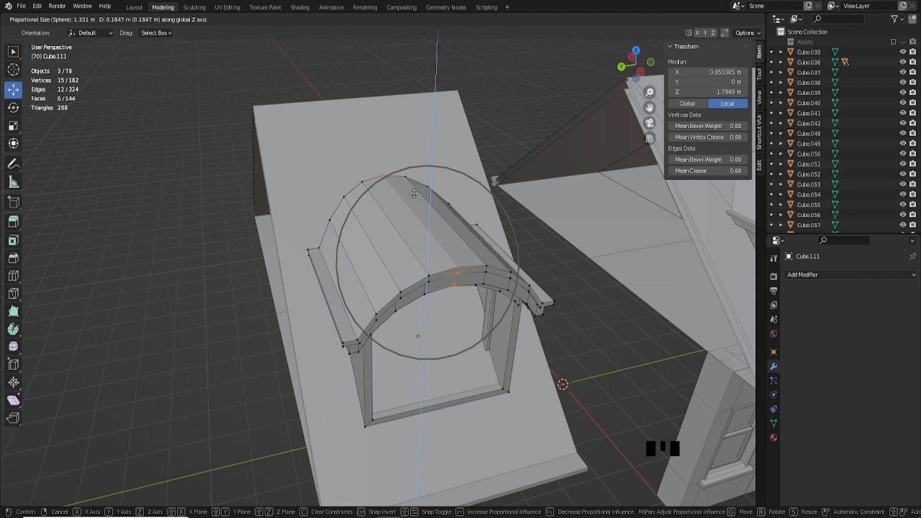
scroll(413, 194, down, 1)
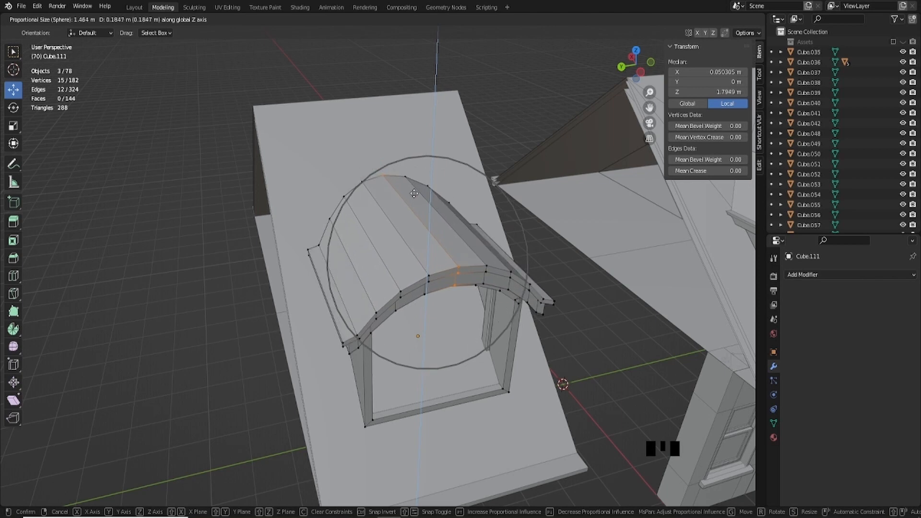
scroll(414, 196, up, 1)
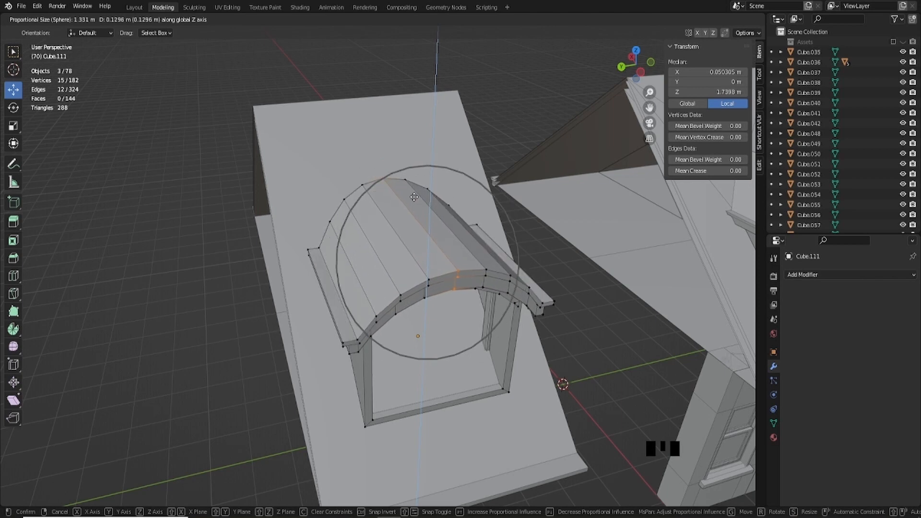
click(414, 196)
Step: Disable proportional editing and move the overlapping inner corner vertex atop the front right post about 0.07 m along Y and 0.08 m along Z
middle_drag(414, 196, 495, 225)
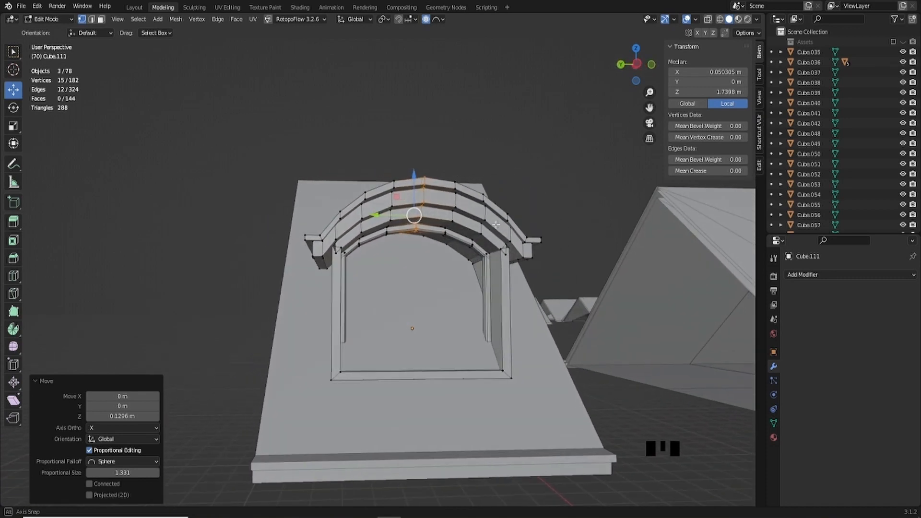
scroll(581, 303, up, 3)
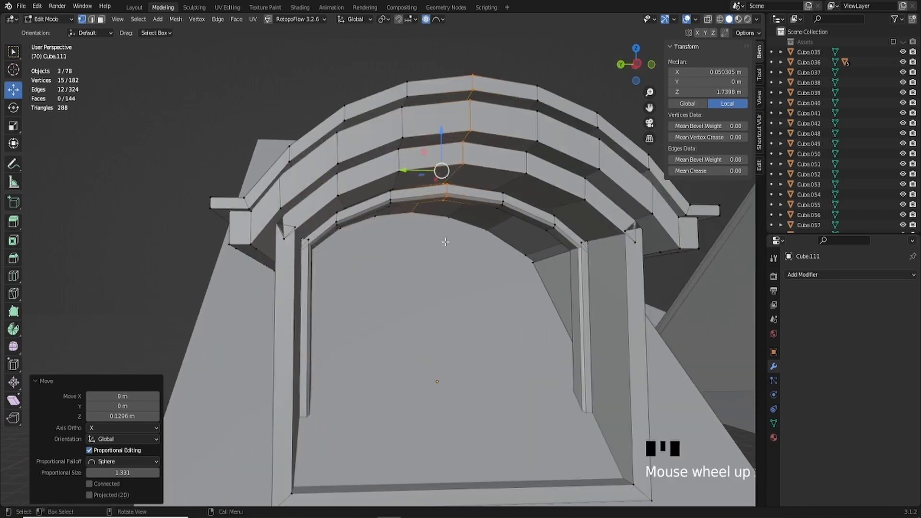
middle_drag(472, 254, 574, 163)
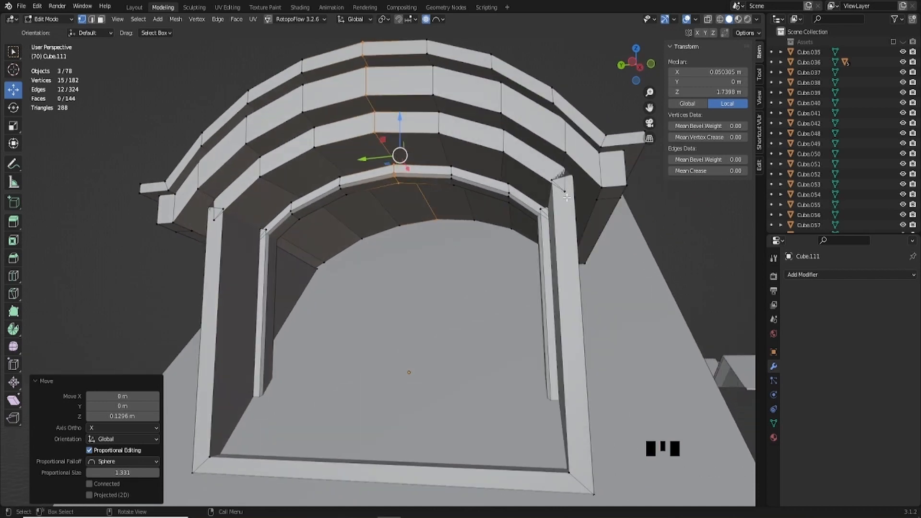
middle_drag(564, 191, 520, 232)
scroll(503, 211, up, 2)
scroll(521, 232, up, 2)
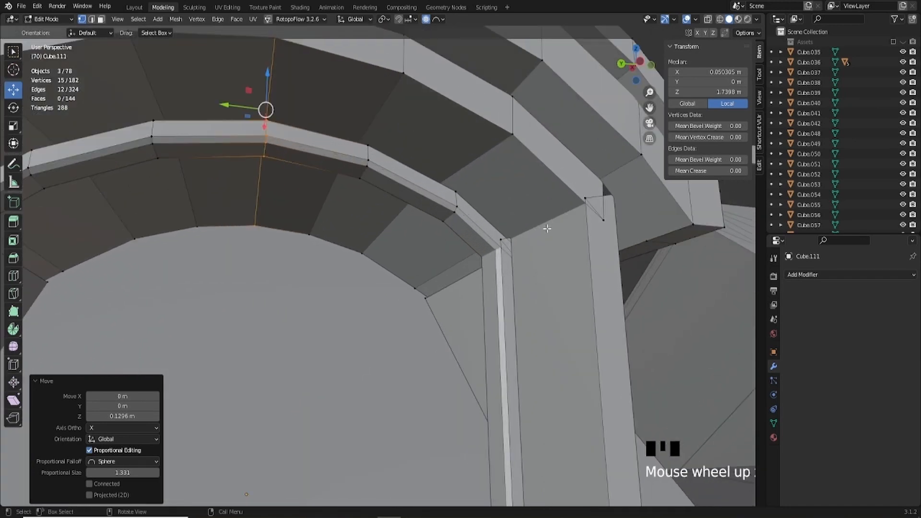
click(276, 110)
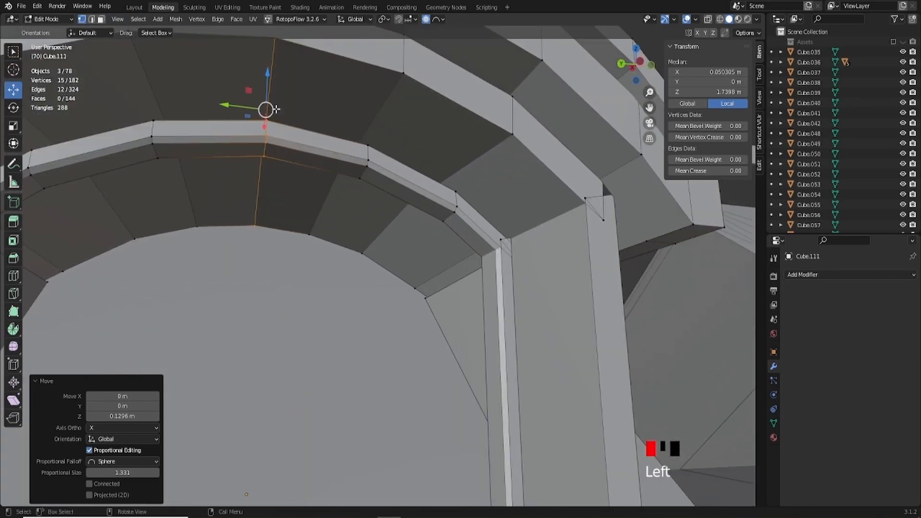
click(613, 228)
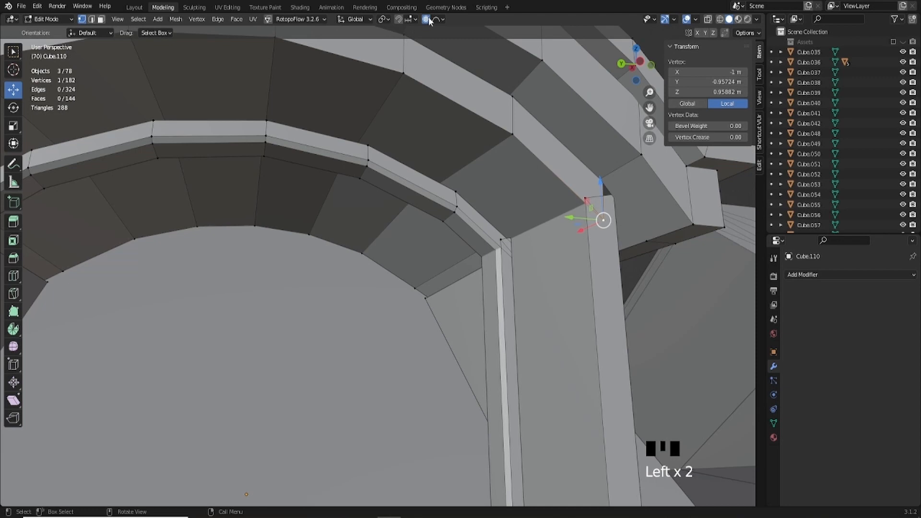
middle_drag(582, 218, 548, 220)
drag(530, 202, 507, 173)
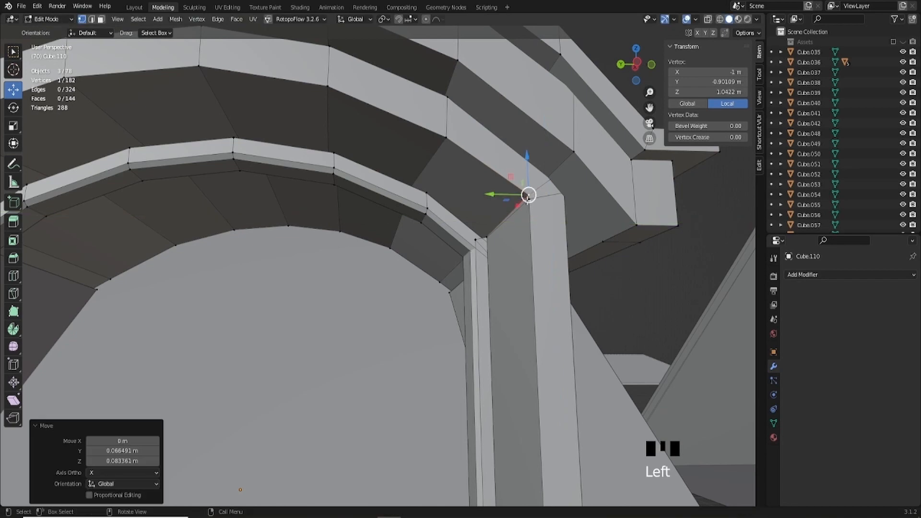
Step: Add the adjacent vertex at the front right post's inner corner to the selection and merge the two At Last
shift+click(527, 197)
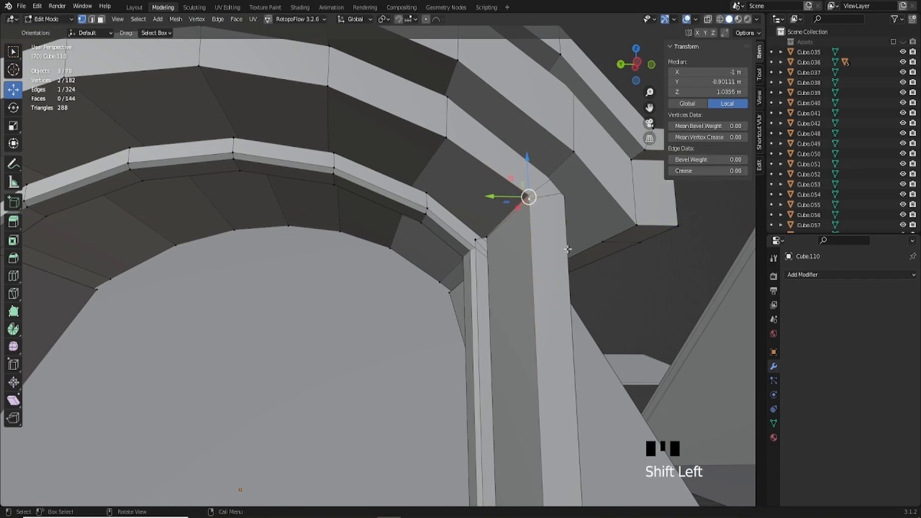
scroll(533, 249, down, 4)
scroll(444, 335, up, 3)
middle_drag(445, 335, 494, 268)
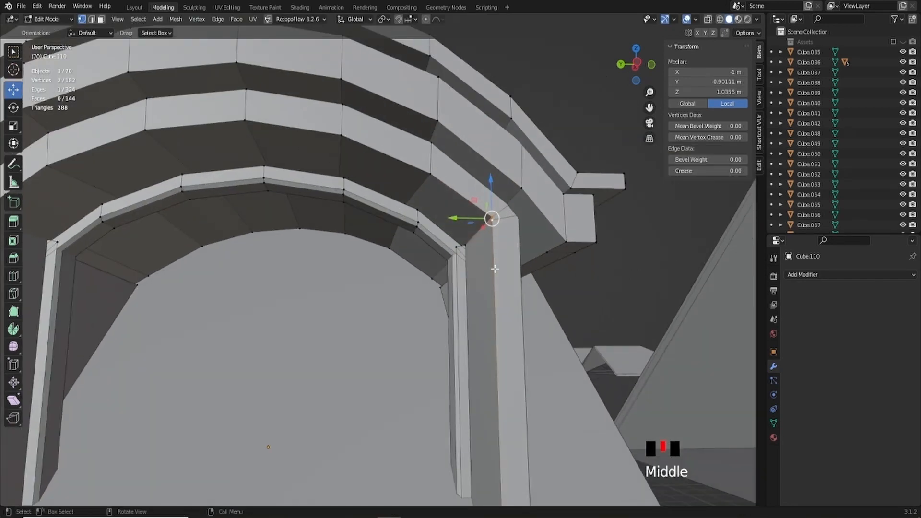
key(q)
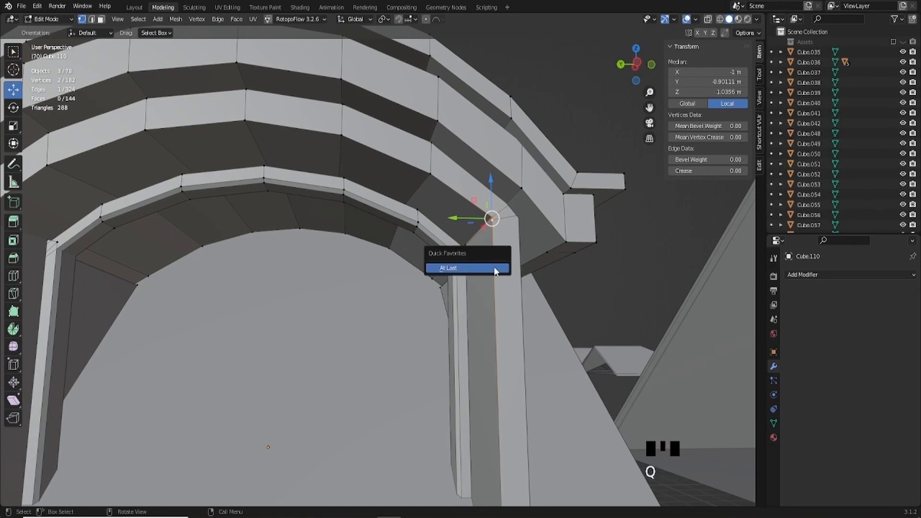
click(445, 269)
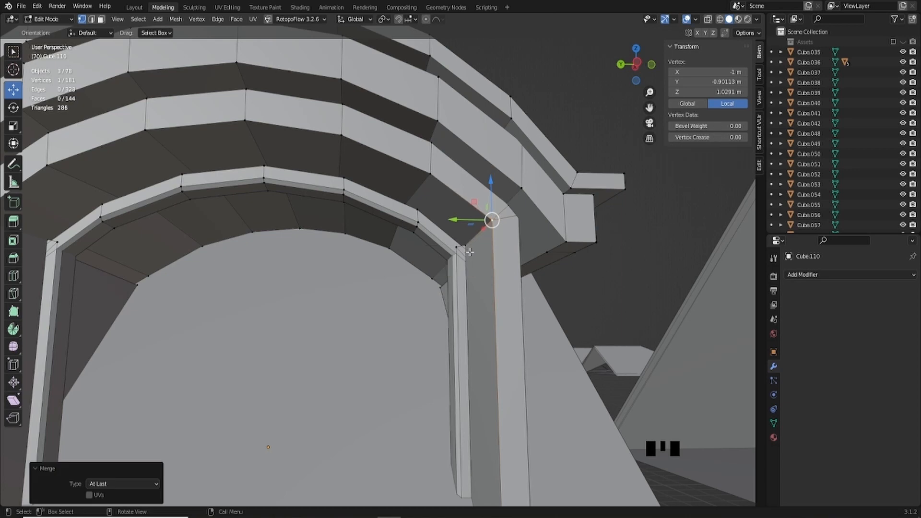
Step: Move the overlapping inner corner vertex atop the front left post about -0.08 m along Y and 0.1 m along Z
shift+middle_drag(470, 251, 359, 288)
shift+middle_drag(360, 287, 532, 235)
scroll(396, 268, up, 1)
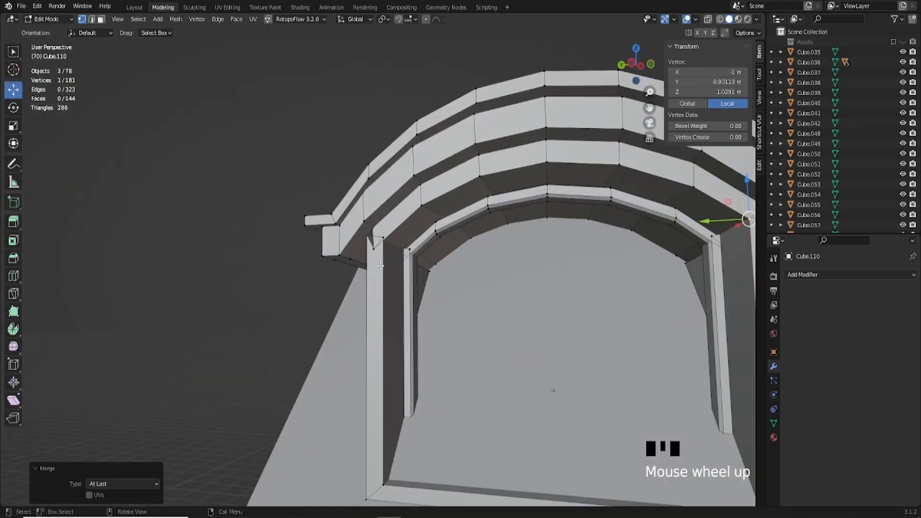
middle_drag(381, 267, 390, 240)
click(385, 242)
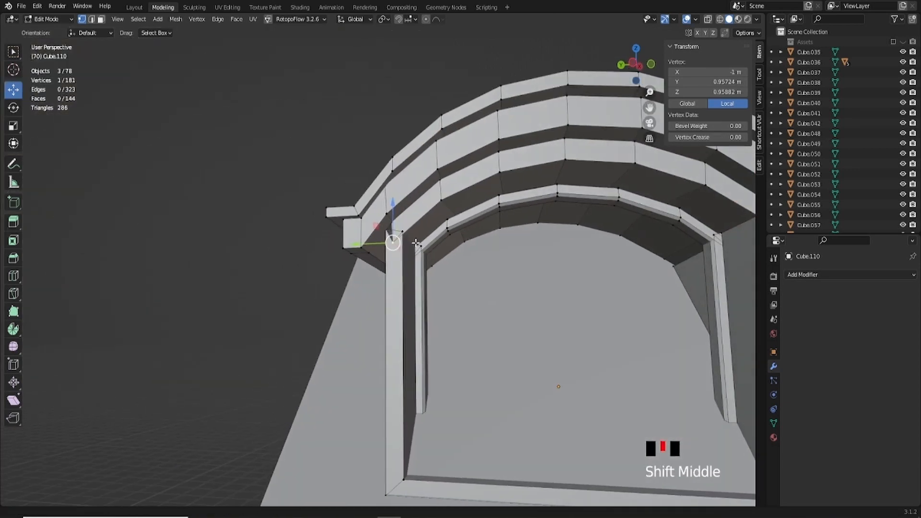
scroll(392, 239, up, 2)
drag(410, 246, 410, 208)
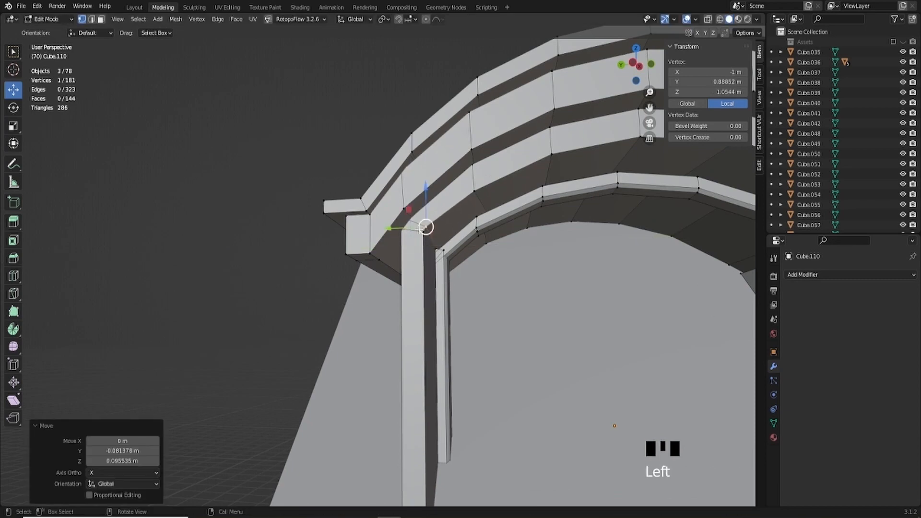
shift+middle_drag(419, 230, 383, 213)
scroll(398, 223, up, 2)
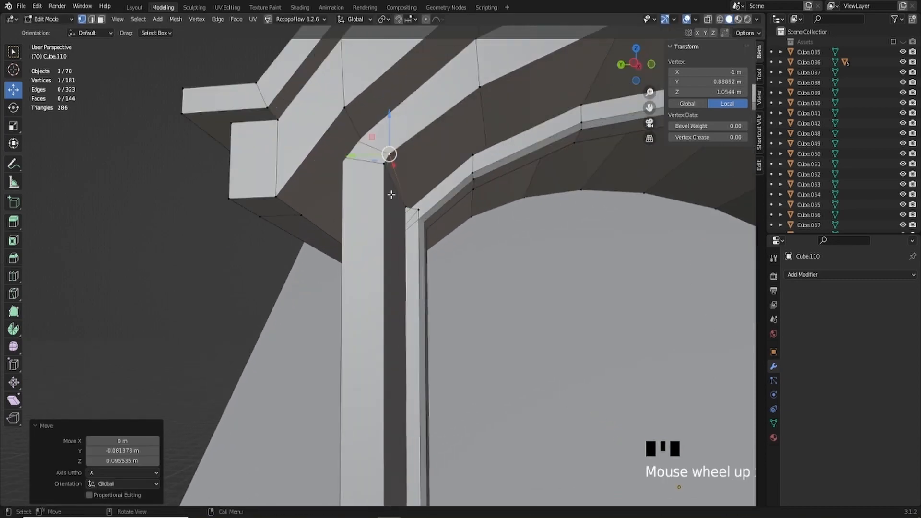
scroll(392, 194, up, 4)
shift+middle_drag(388, 173, 433, 245)
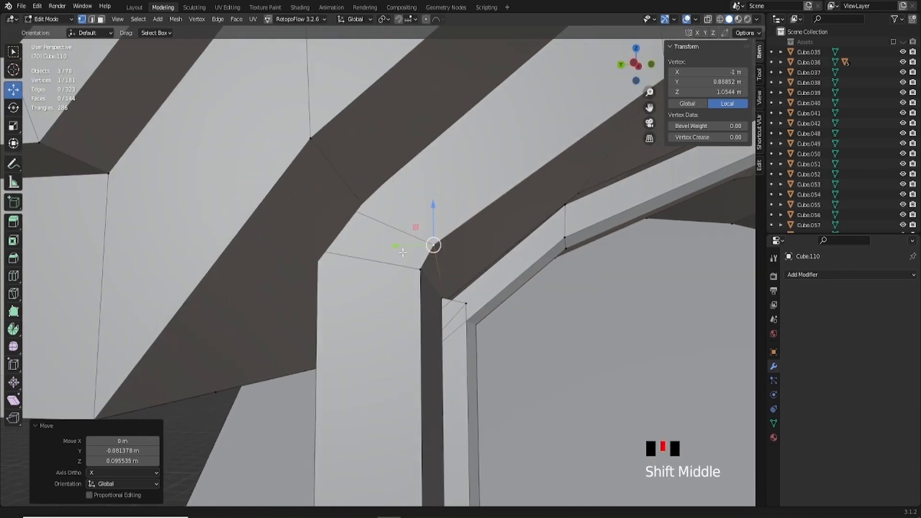
Step: Add the At Last vertex merge to Quick Favorites and merge the arch-end vertex into the adjacent inner corner vertex of the outer frame post
click(419, 271)
click(434, 245)
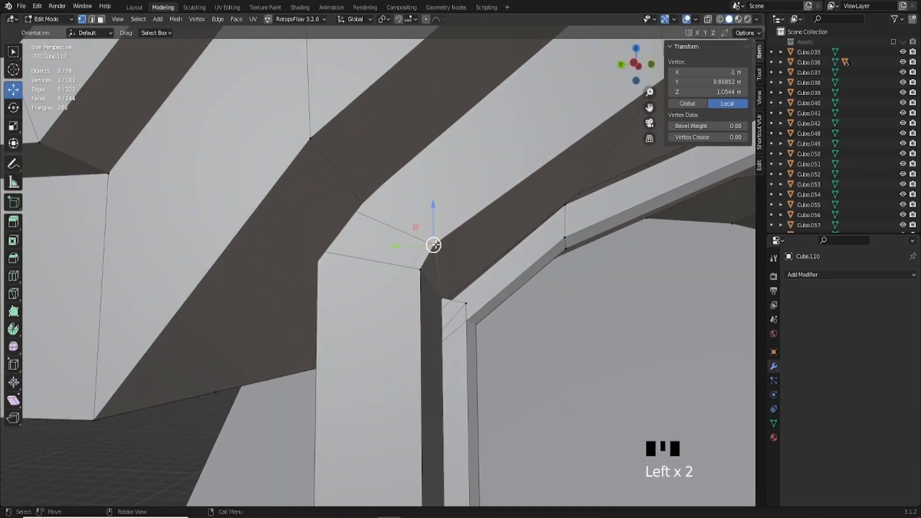
shift+click(420, 271)
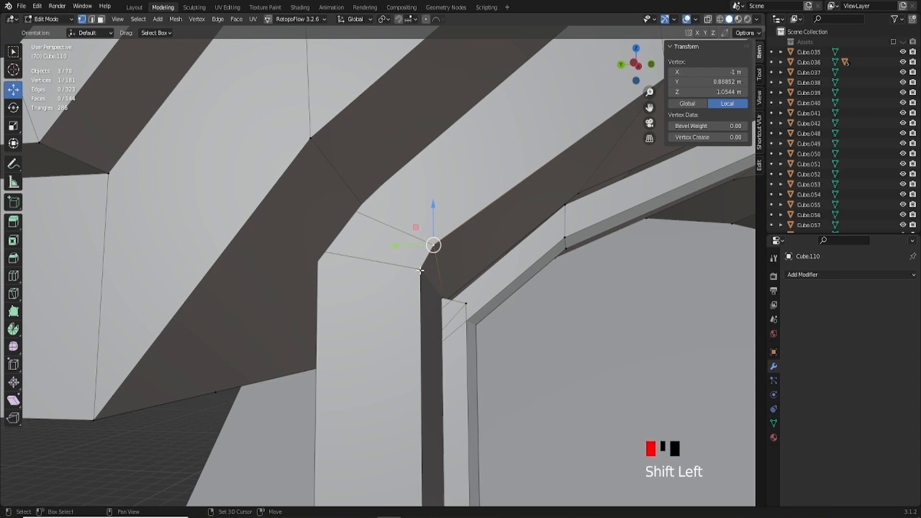
right_click(517, 286)
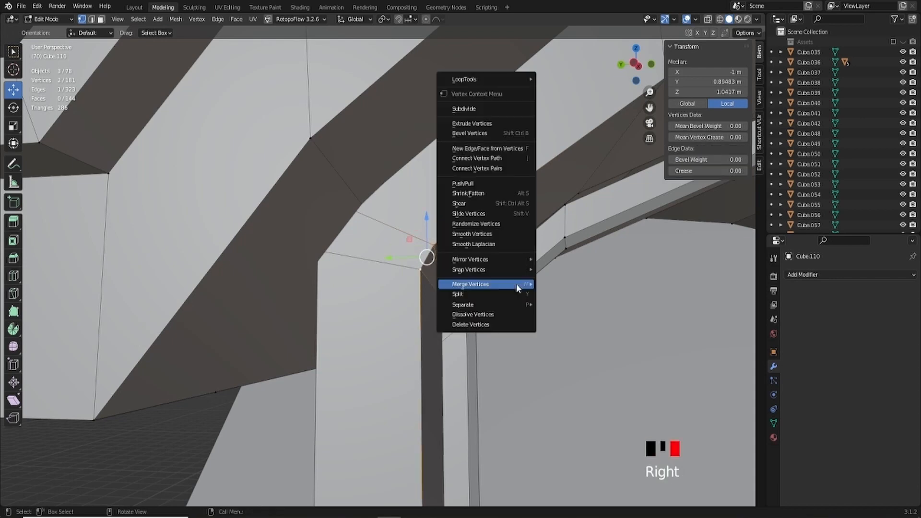
mouse_move(517, 287)
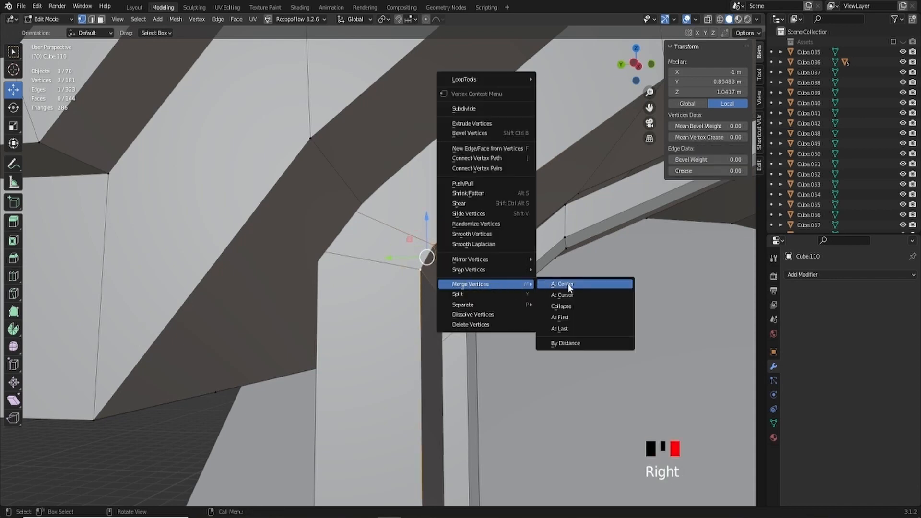
right_click(570, 333)
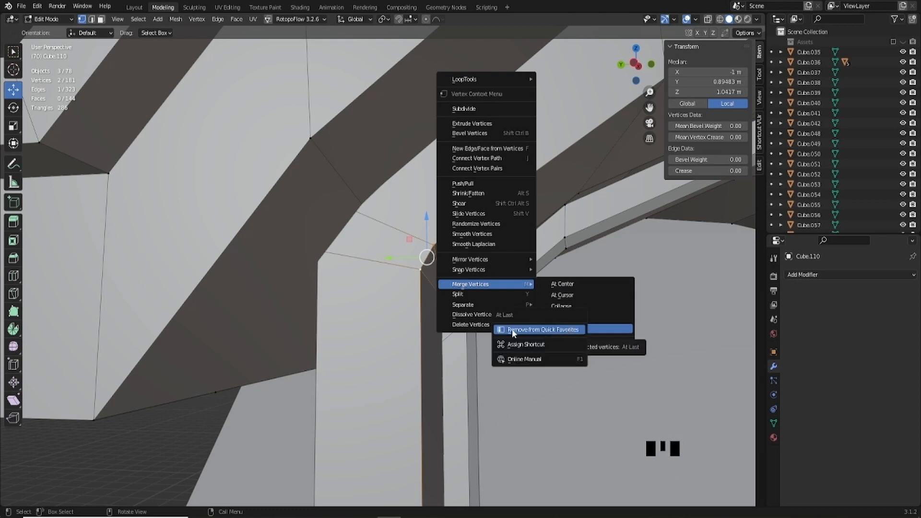
click(559, 329)
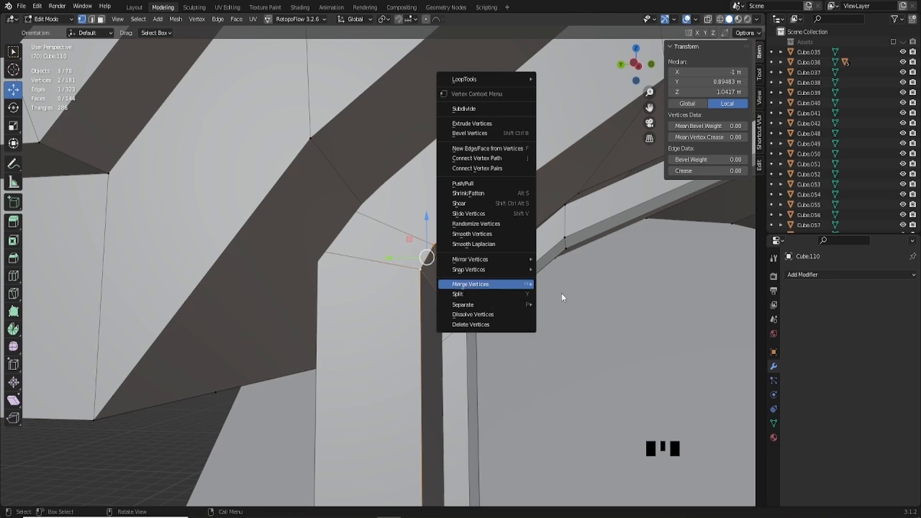
right_click(564, 329)
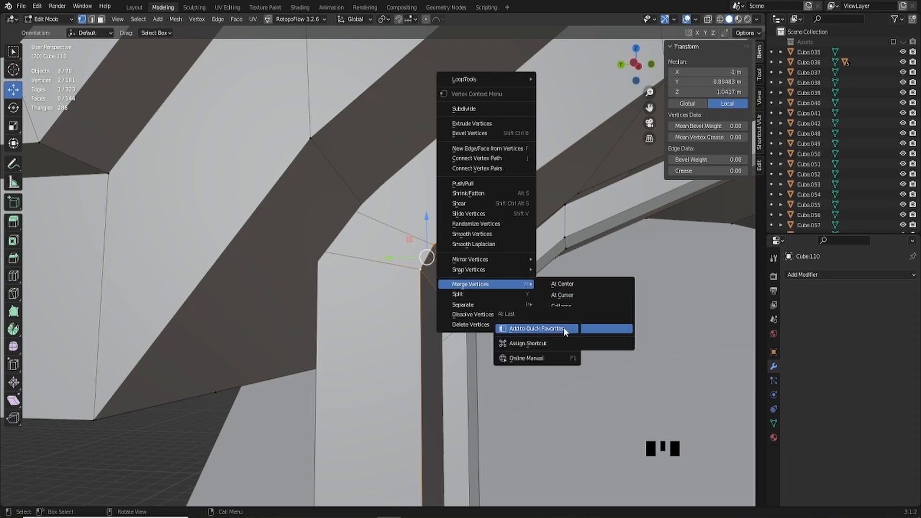
click(544, 330)
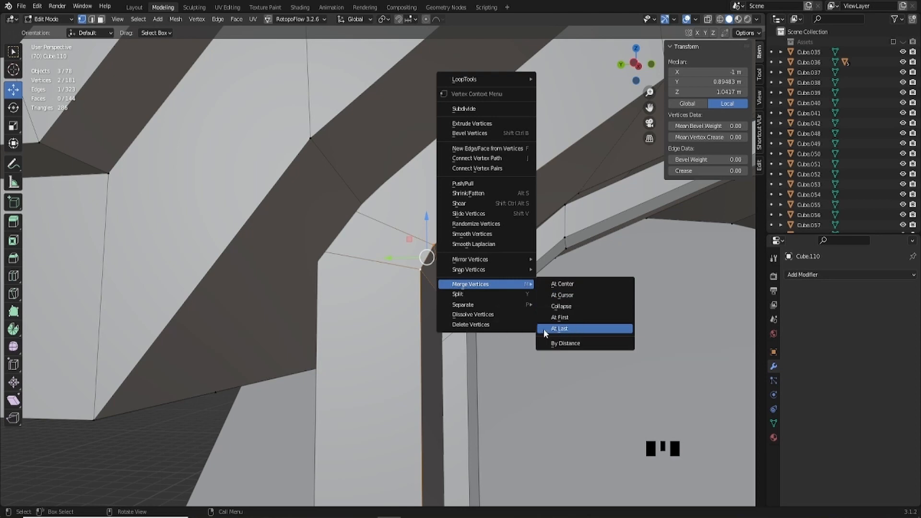
scroll(597, 321, down, 3)
key(q)
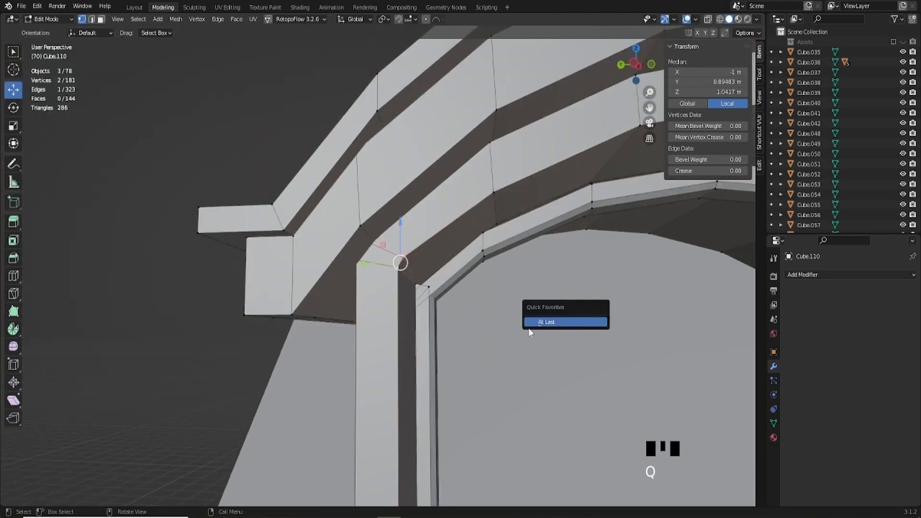
click(561, 324)
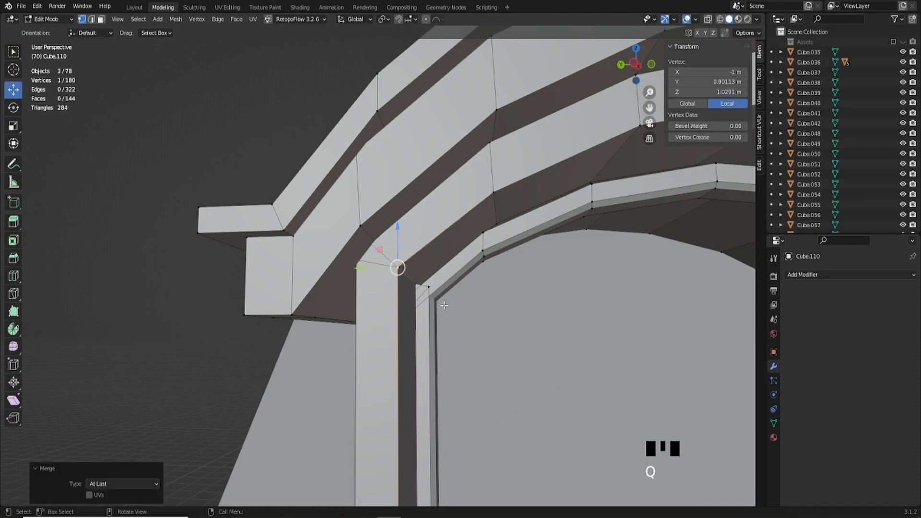
scroll(420, 289, up, 2)
click(466, 305)
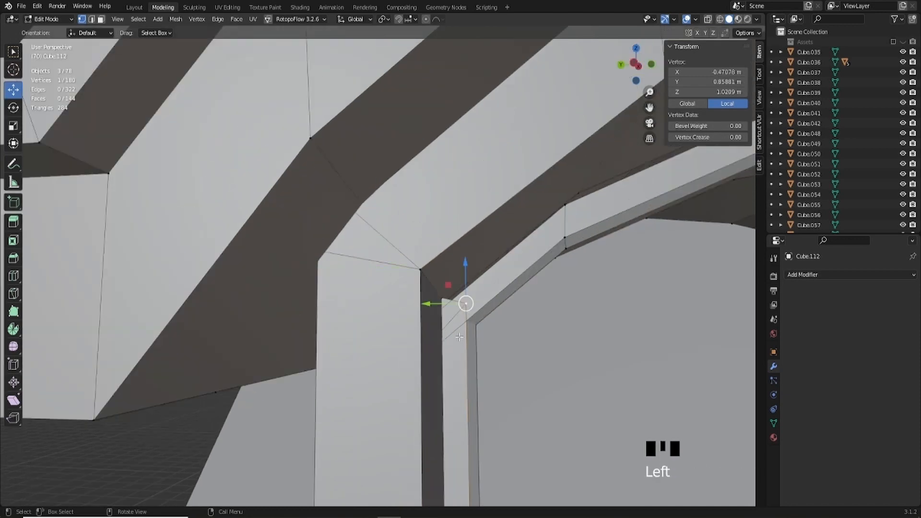
middle_drag(465, 302, 446, 329)
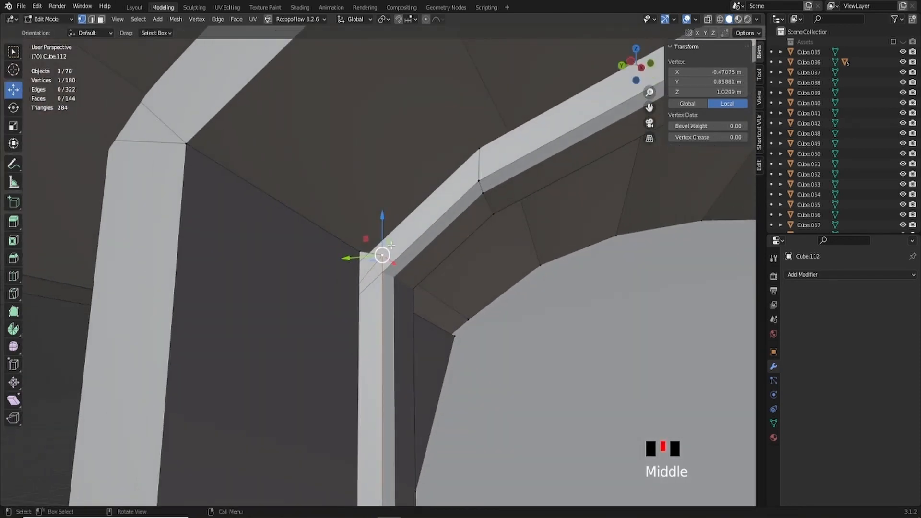
key(g)
right_click(400, 281)
Step: Select the whole linked inner arched window frame by its faces and separate the selection into its own object
middle_drag(400, 281, 294, 173)
scroll(400, 285, down, 2)
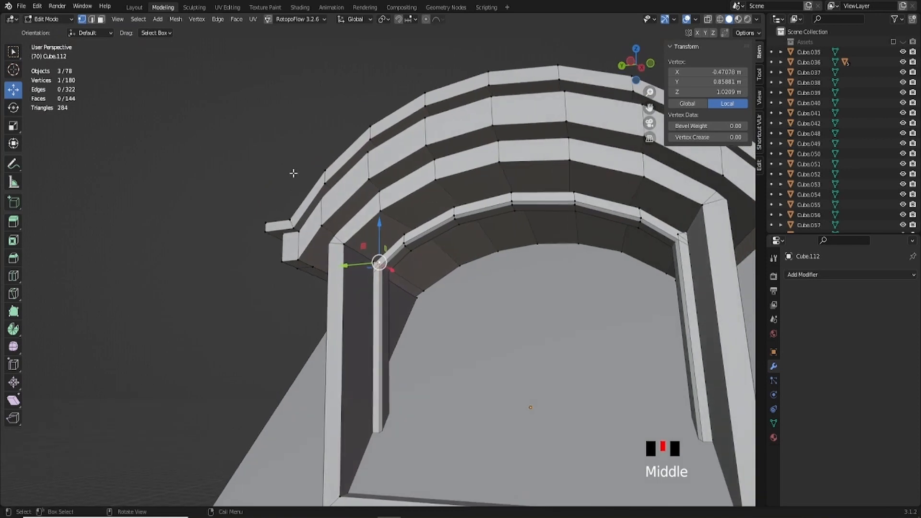
click(99, 20)
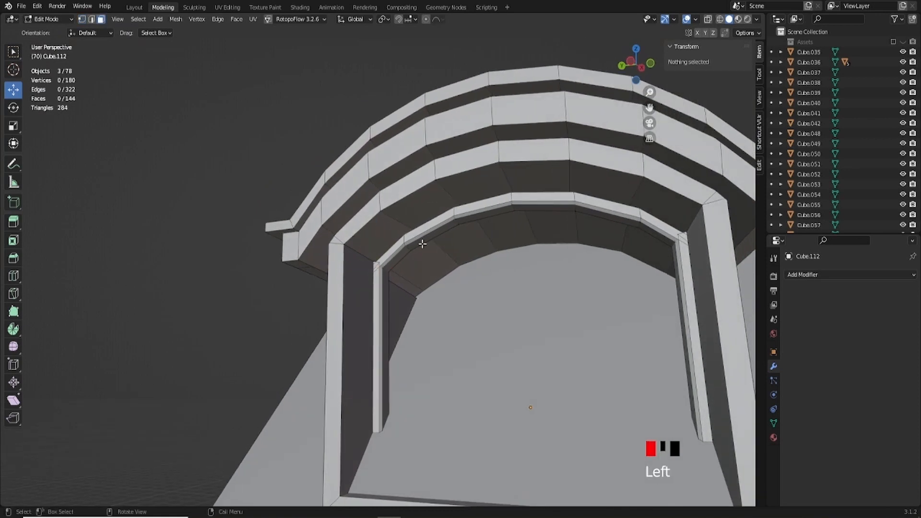
key(l)
key(KP_Divide)
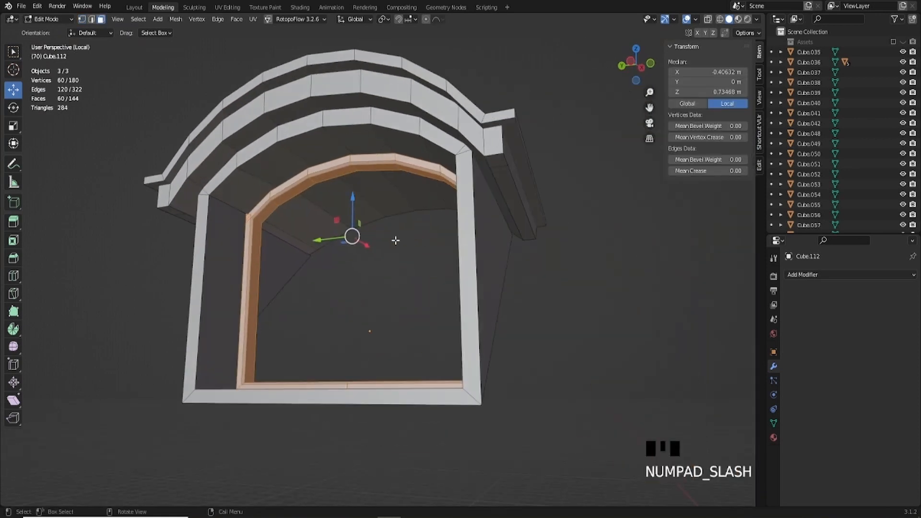
key(KP_Divide)
key(p)
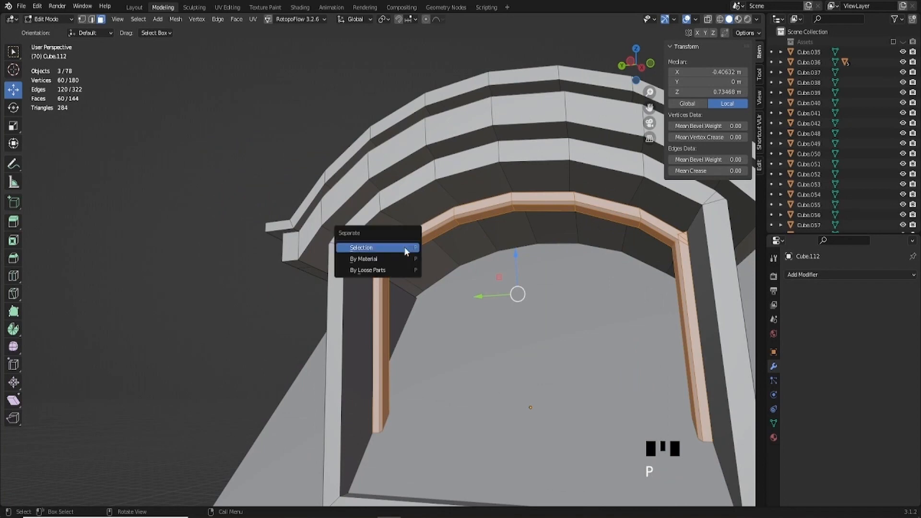
click(382, 246)
Step: Isolate the separated inner window frame in local view and open its mesh in Edit Mode
key(Tab)
click(427, 231)
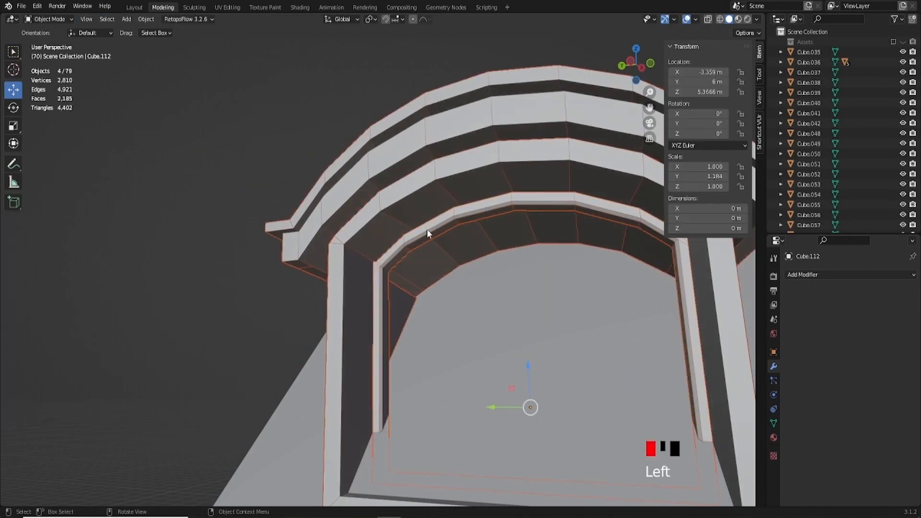
key(KP_Divide)
middle_drag(242, 213, 458, 285)
scroll(278, 228, up, 3)
click(427, 254)
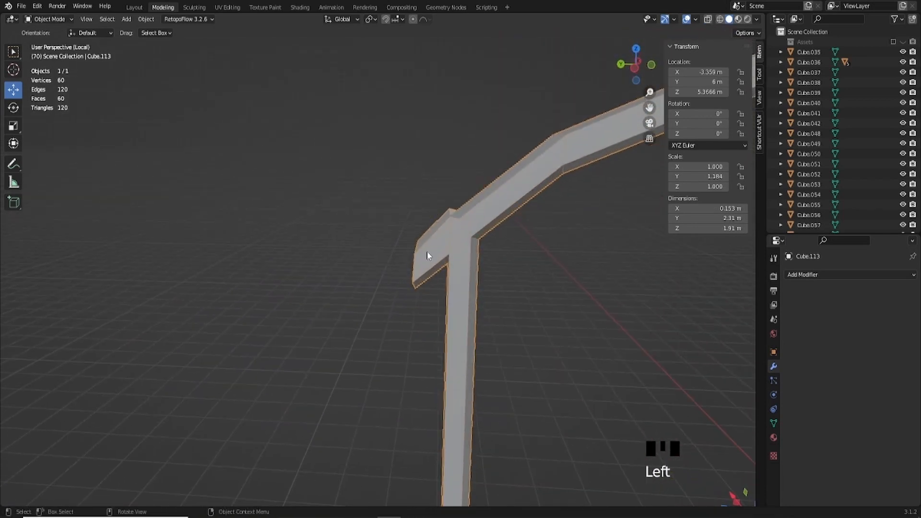
key(Tab)
Step: Move the edge loop at the overhanging stub's end in left view by about -0.16 m in Y and 0.163 m in Z, folding it back over the corner
click(385, 246)
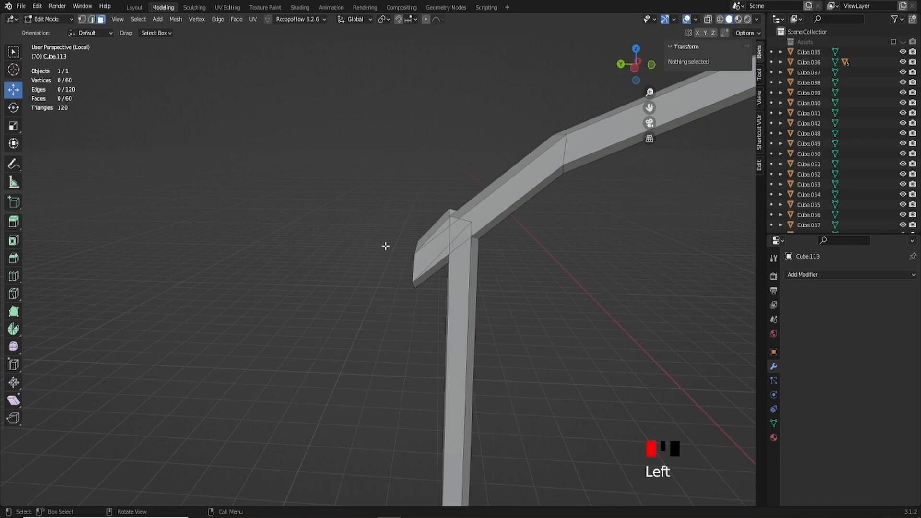
alt+click(413, 267)
middle_drag(416, 272, 449, 274)
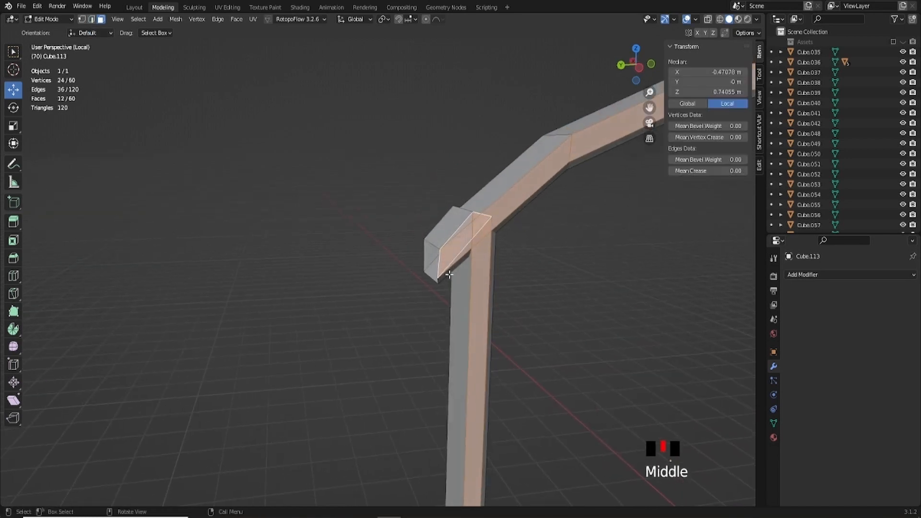
key(2)
click(399, 332)
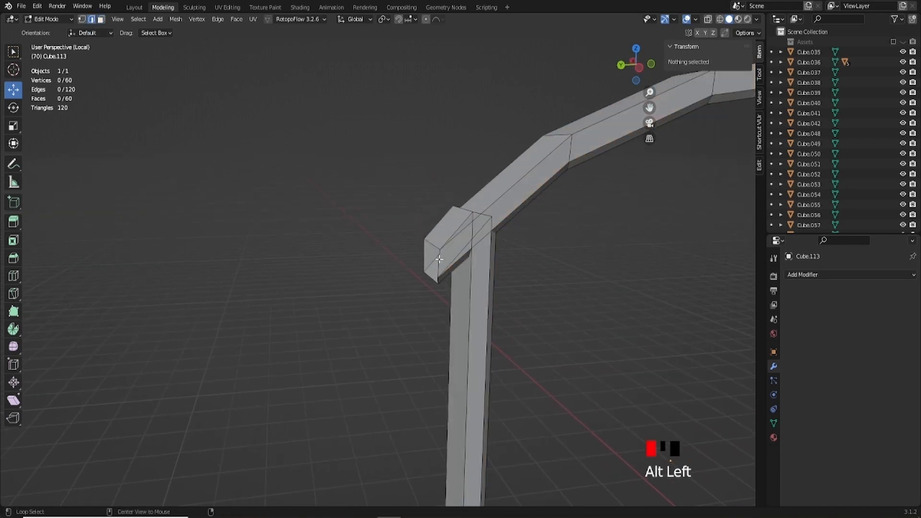
alt+click(446, 259)
middle_drag(446, 259, 384, 247)
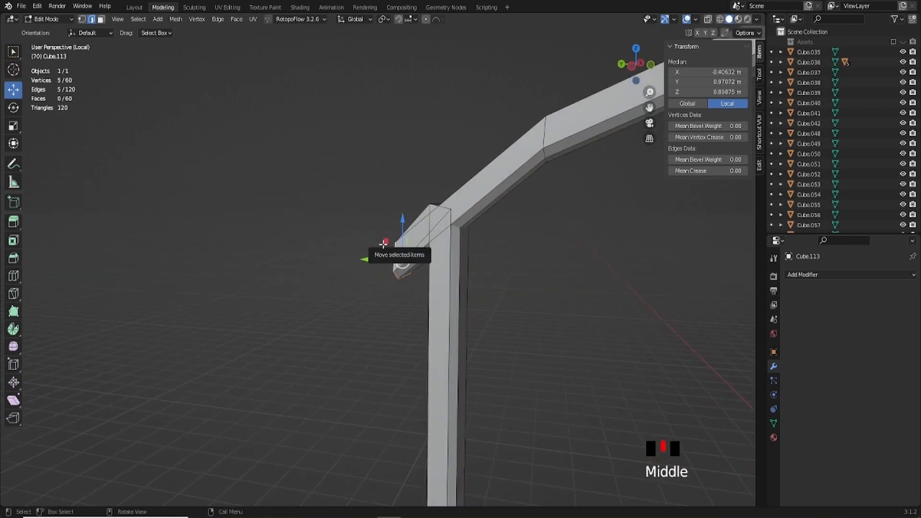
click(632, 66)
scroll(454, 229, up, 2)
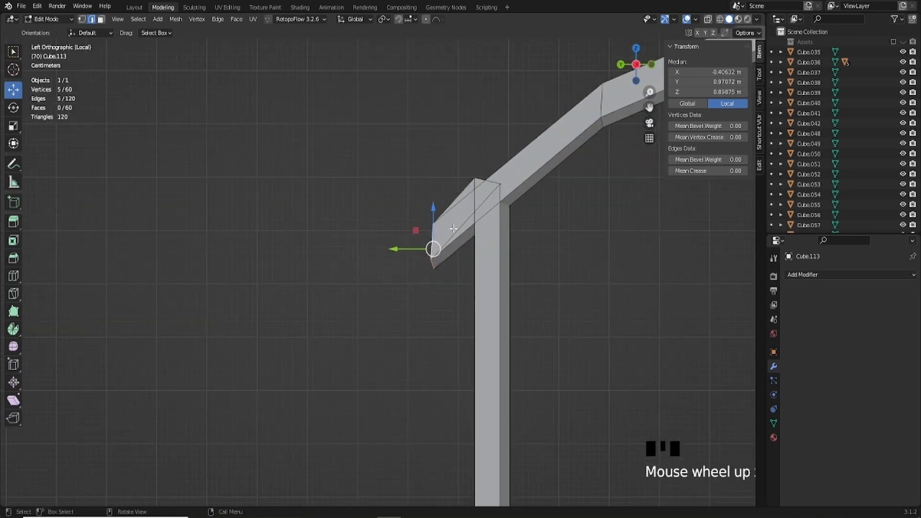
drag(432, 248, 499, 144)
middle_drag(499, 144, 533, 214)
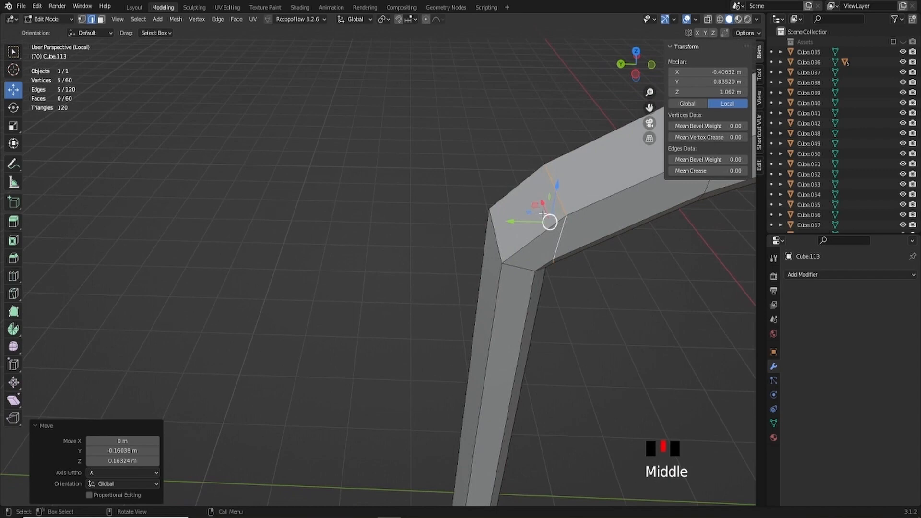
Step: Merge the moved loop's outer front vertex into the outer front corner vertex of the post, using At Last
click(83, 19)
click(558, 238)
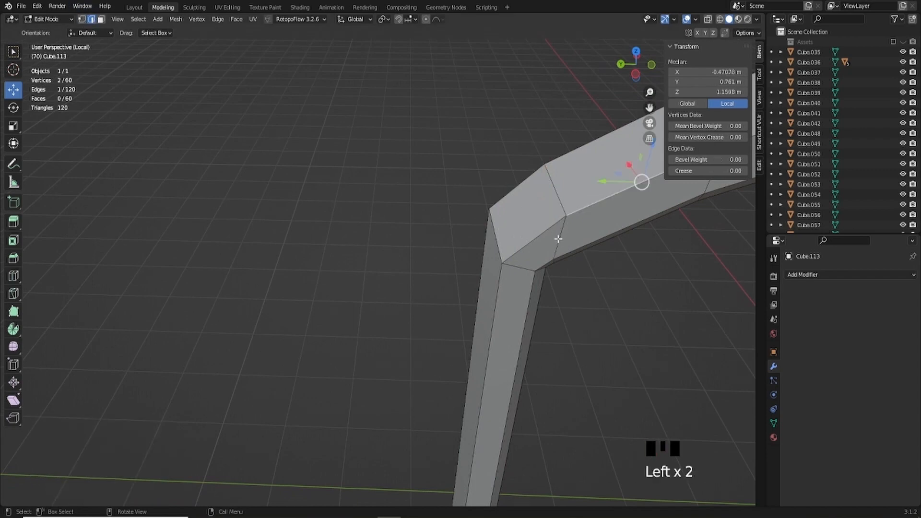
key(1)
click(566, 216)
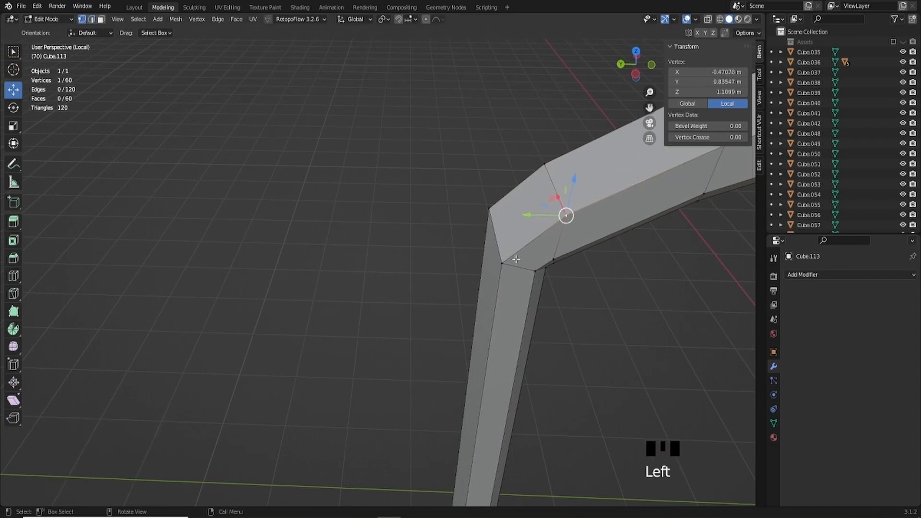
shift+click(502, 262)
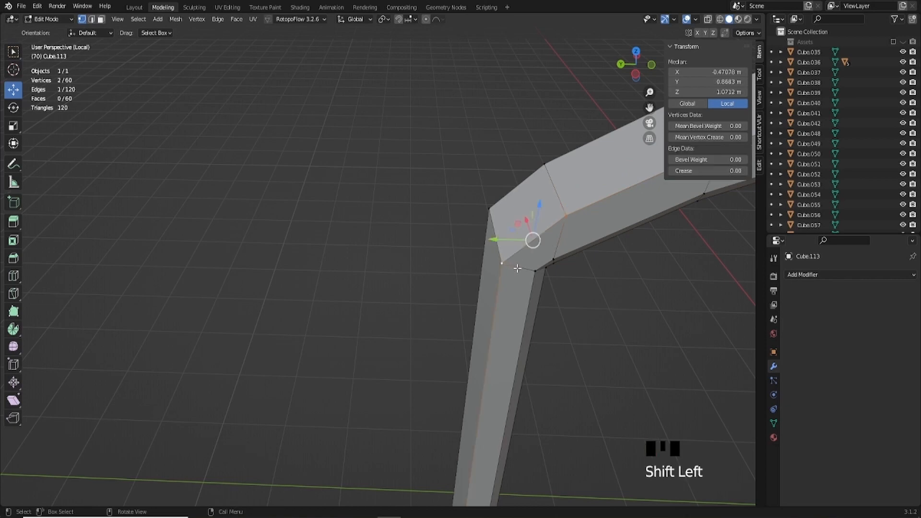
key(q)
click(486, 267)
Step: Merge the inner front vertex of the arch end into the post's inner front corner vertex, using At Last
middle_drag(590, 249, 517, 211)
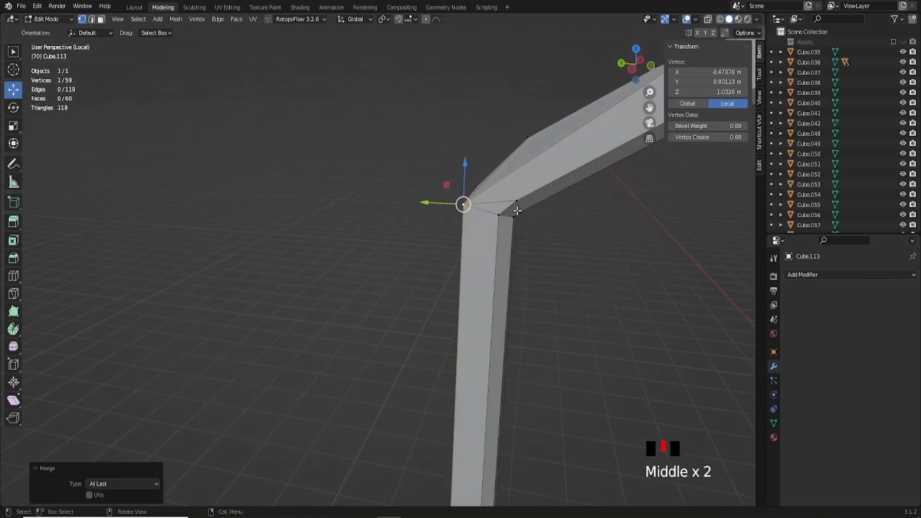
click(513, 204)
shift+click(498, 216)
key(q)
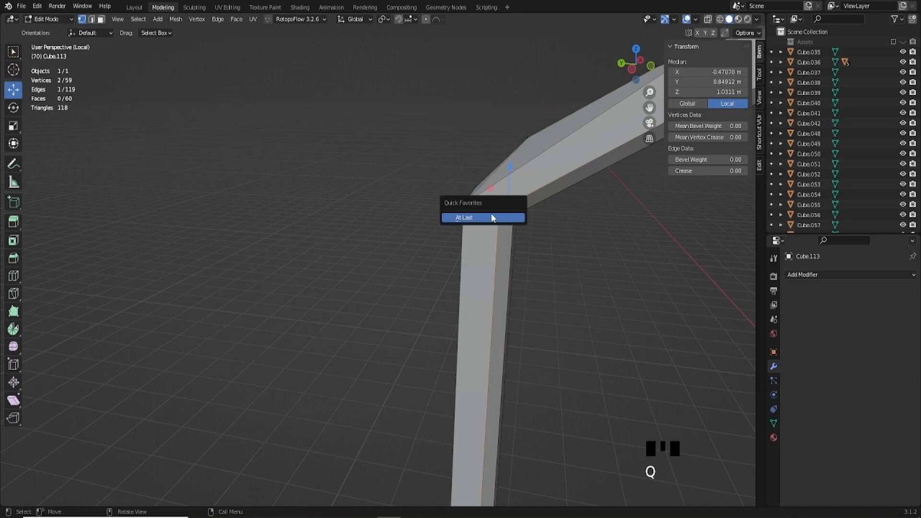
click(495, 215)
Step: Merge two more neighbouring vertex pairs around the same frame corner with At Last, including the inner corner on the rear face
middle_drag(531, 209, 395, 255)
shift+click(473, 188)
key(q)
click(474, 197)
shift+click(349, 155)
key(q)
click(349, 159)
Step: Merge the remaining arch-end vertex on the rear face into the post's outer rear corner vertex, using At Last
scroll(398, 253, up, 2)
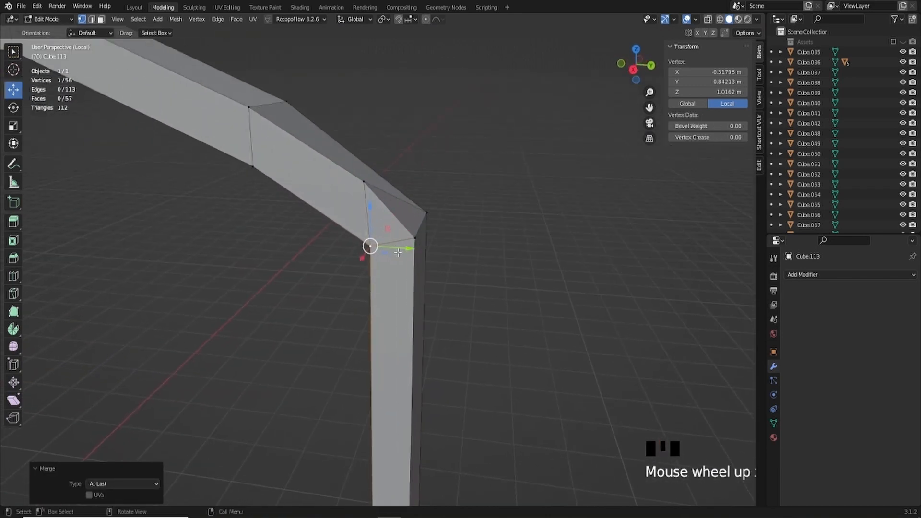
click(365, 183)
shift+click(414, 237)
key(q)
click(417, 242)
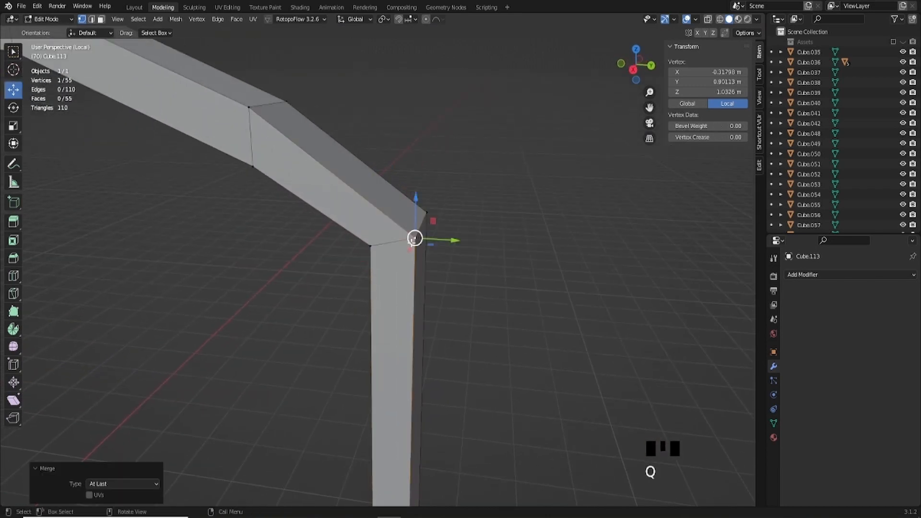
Step: Delete the face loops of the arch segment and bottom bar half on the negative Y side of the frame's centre
scroll(415, 238, down, 3)
middle_drag(415, 238, 359, 250)
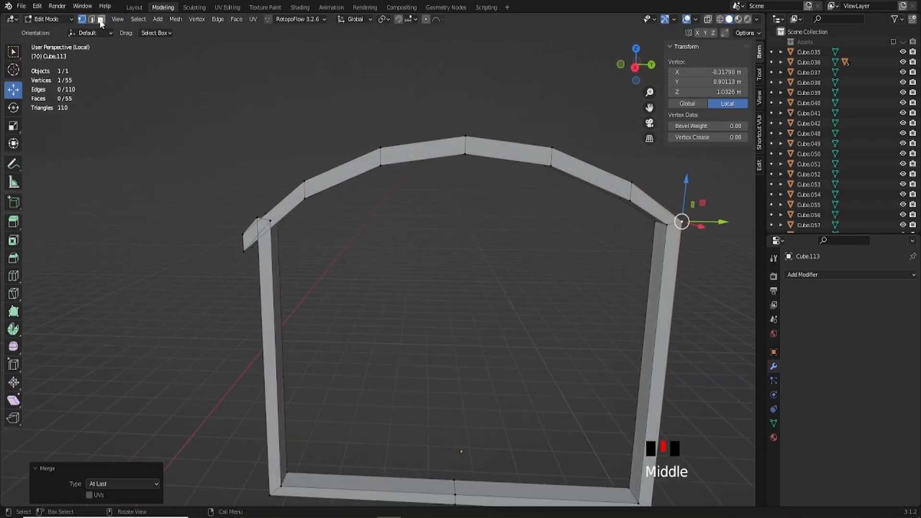
click(345, 110)
alt+click(431, 155)
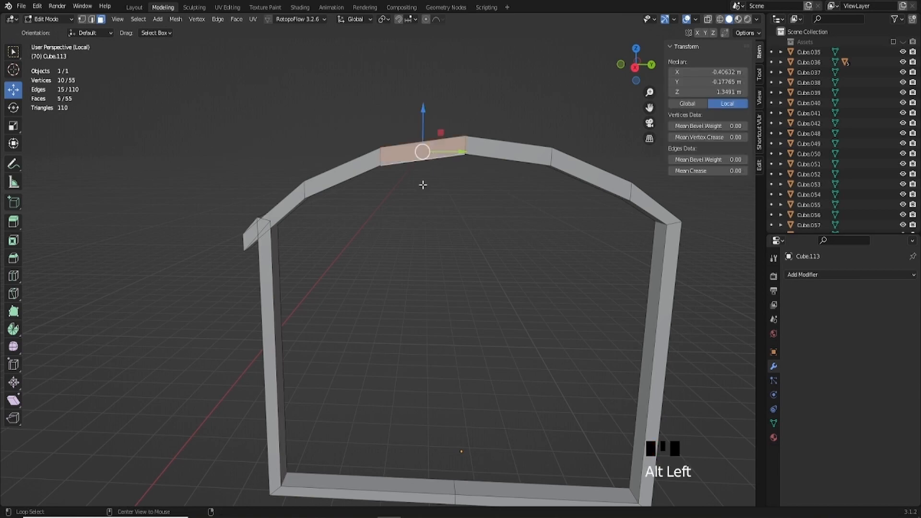
scroll(432, 156, down, 3)
alt+shift+click(404, 355)
key(x)
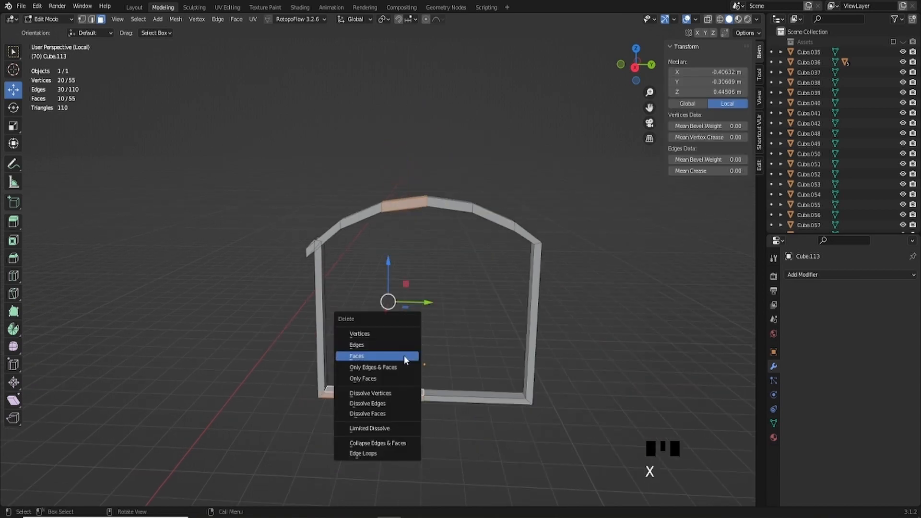
click(364, 356)
scroll(342, 290, up, 2)
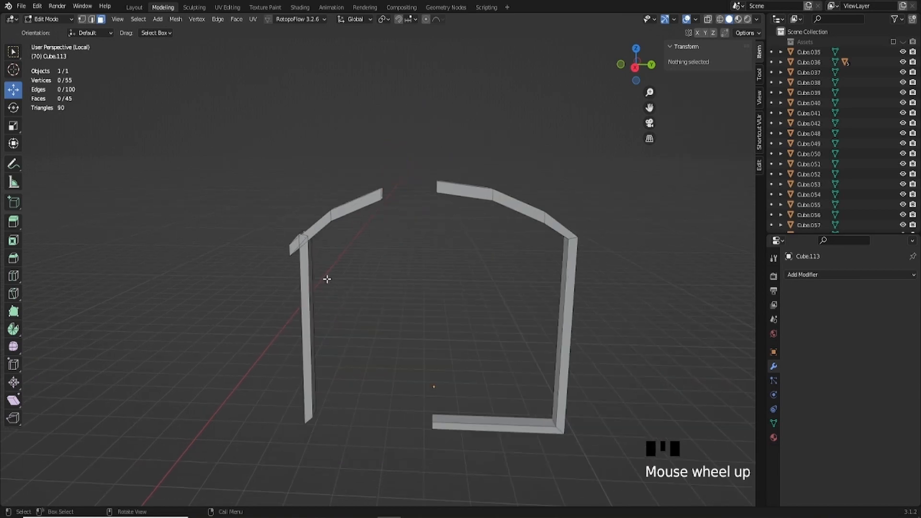
Step: Delete the remaining linked faces of the frame half on the negative Y side and return to the full scene
key(l)
key(x)
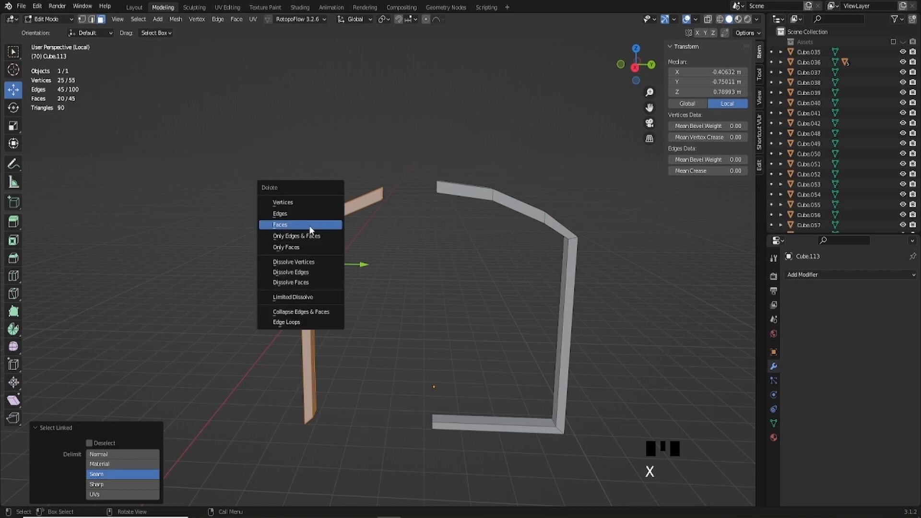
click(327, 224)
middle_drag(342, 274, 641, 335)
key(KP_Divide)
scroll(438, 269, down, 3)
scroll(446, 275, up, 4)
scroll(406, 278, up, 1)
Step: Add a Mirror modifier to the inner frame half on the Y axis only and apply it
key(2)
alt+click(406, 278)
key(Tab)
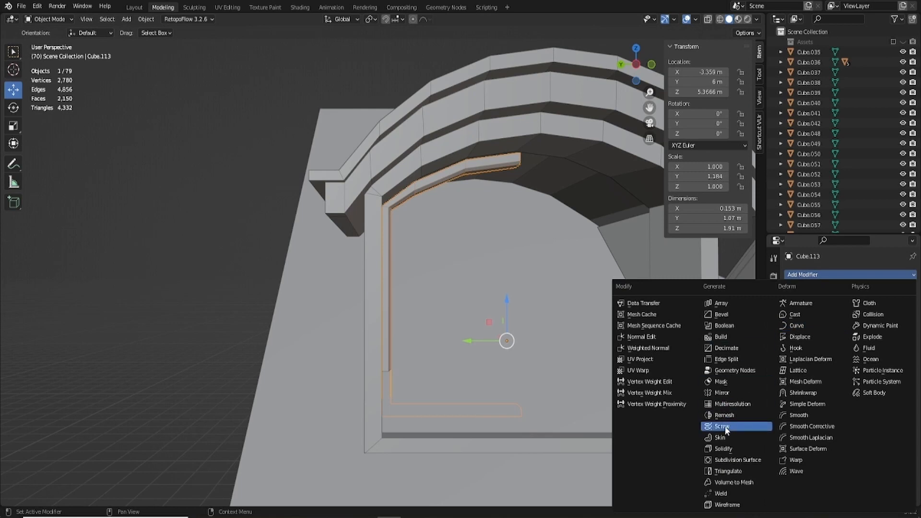
click(728, 392)
click(861, 305)
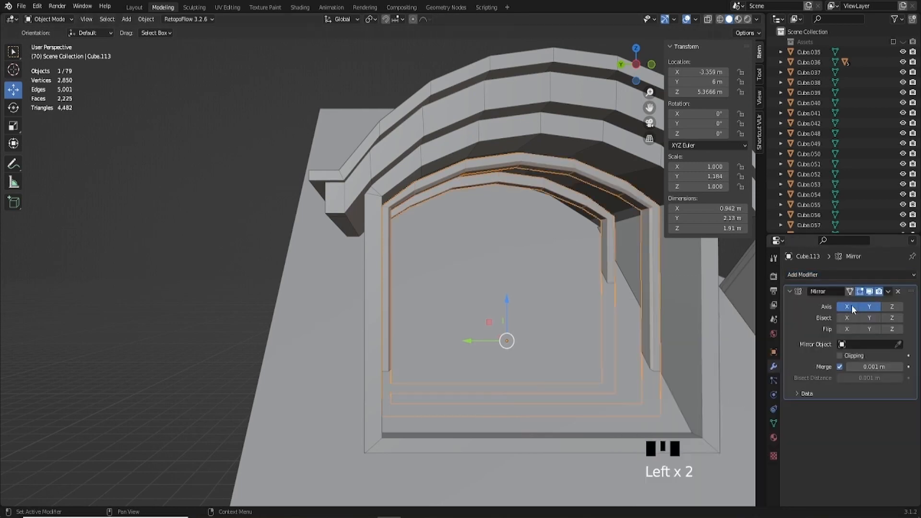
click(850, 305)
mouse_move(620, 311)
middle_down()
mouse_move(596, 309)
mouse_move(633, 321)
middle_up()
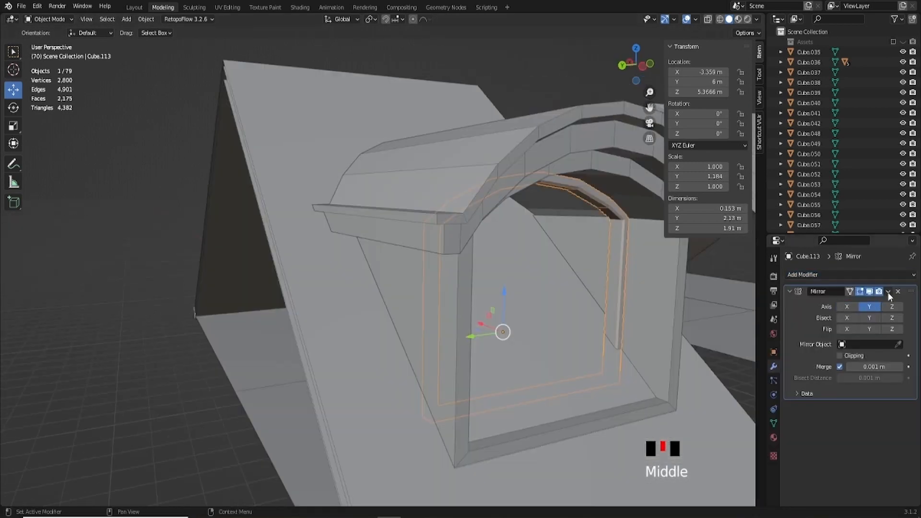
click(887, 291)
click(851, 300)
Step: Isolate the arched dormer's wall body in local view and enter Edit Mode on it
scroll(551, 247, down, 2)
middle_drag(405, 194, 409, 264)
scroll(409, 263, up, 2)
scroll(412, 302, down, 3)
middle_drag(430, 309, 473, 292)
scroll(477, 263, up, 2)
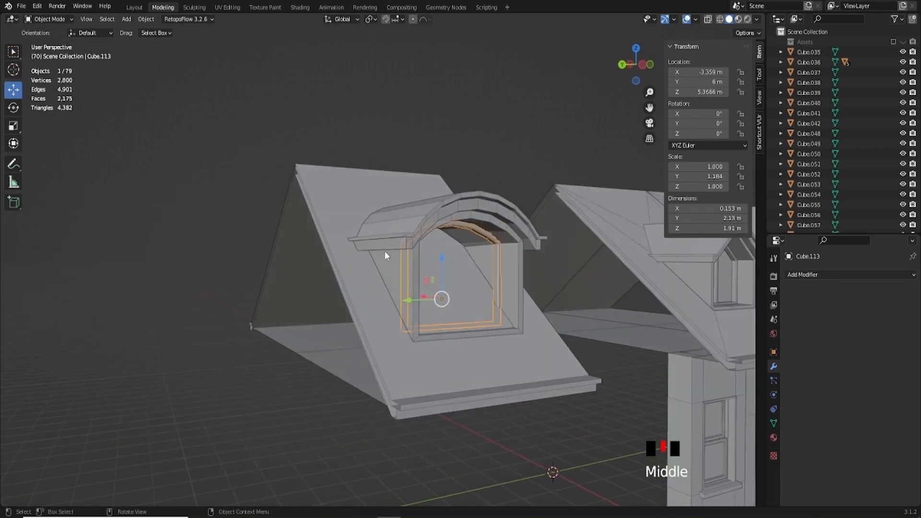
middle_drag(385, 250, 335, 271)
click(366, 246)
scroll(402, 305, up, 2)
scroll(384, 286, up, 2)
click(334, 270)
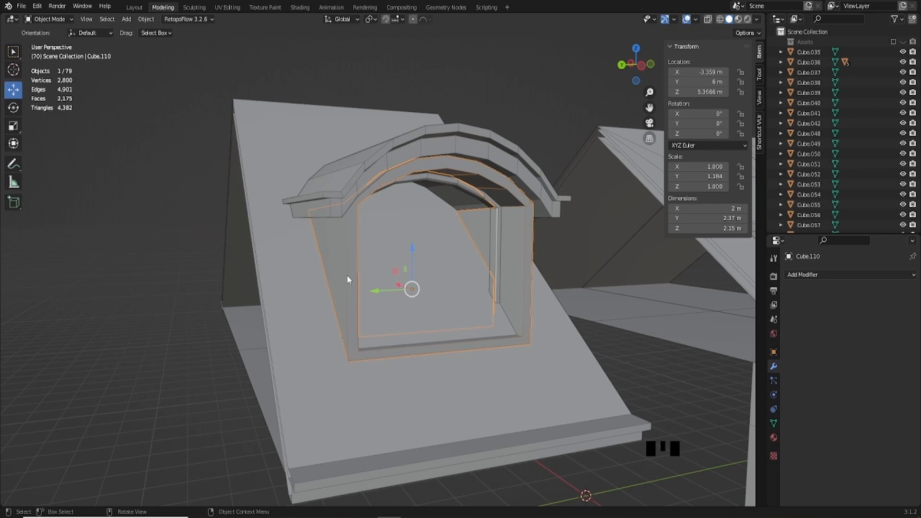
key(KP_Divide)
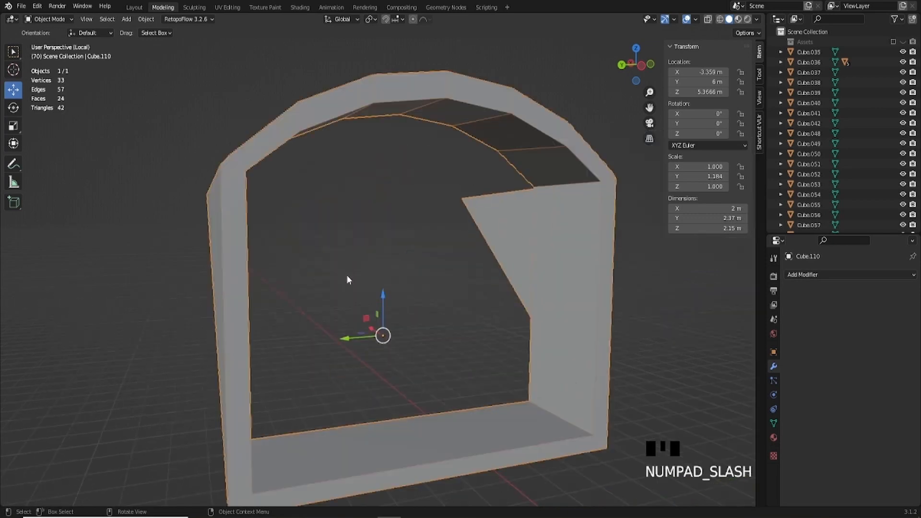
scroll(343, 261, down, 2)
middle_drag(341, 262, 372, 273)
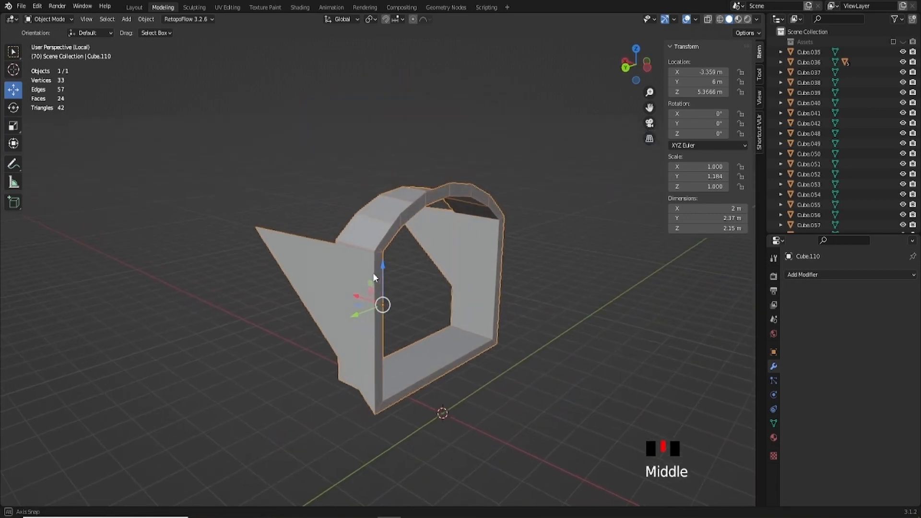
key(Tab)
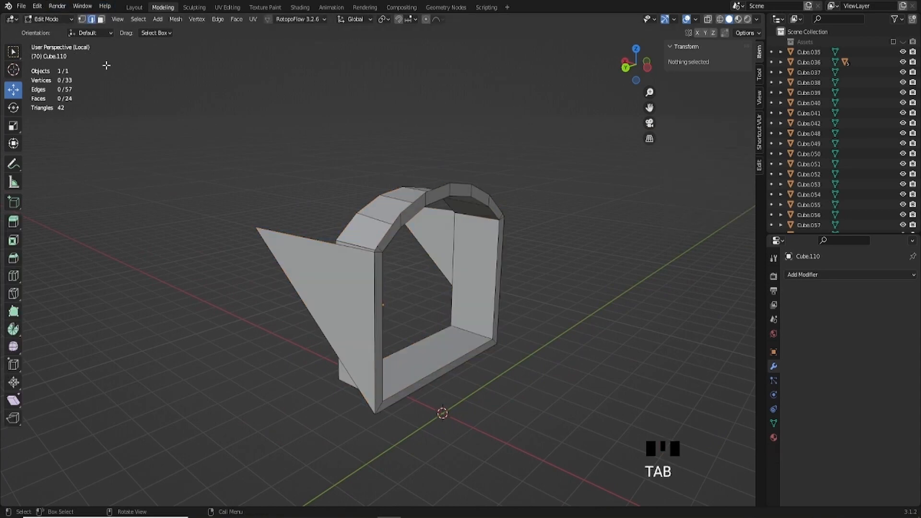
Step: Duplicate the outer edge loop of the dormer's front face in place and separate the copy into its own object
middle_drag(335, 268, 356, 278)
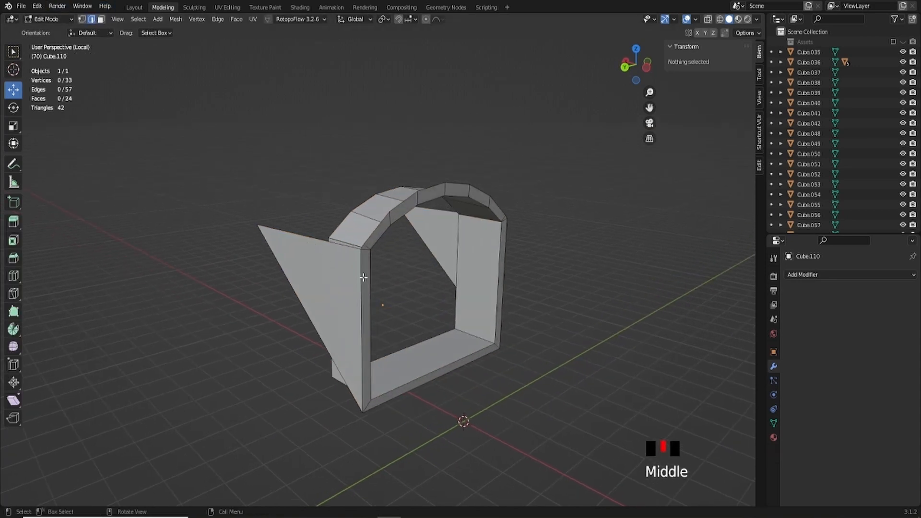
click(363, 277)
ctrl+click(463, 189)
middle_drag(462, 189, 400, 240)
shift+click(426, 191)
middle_drag(491, 254, 461, 226)
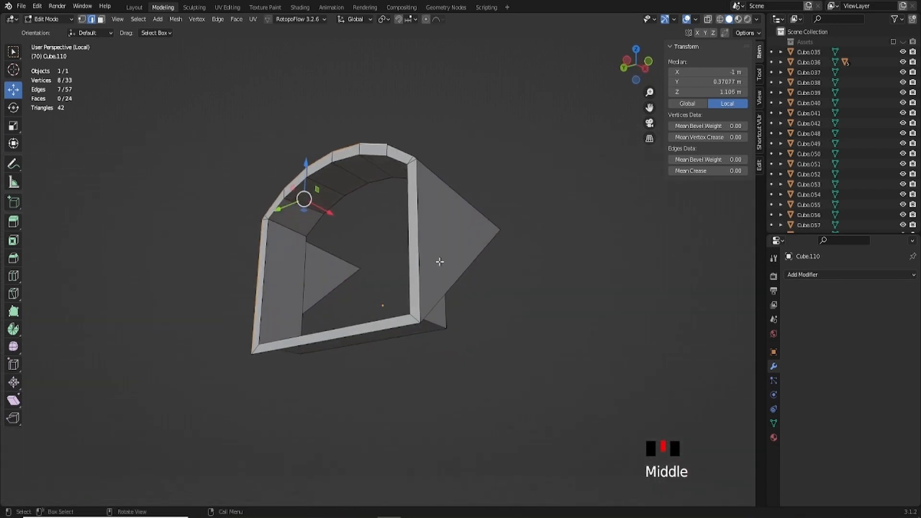
ctrl+click(398, 151)
middle_drag(398, 152, 428, 289)
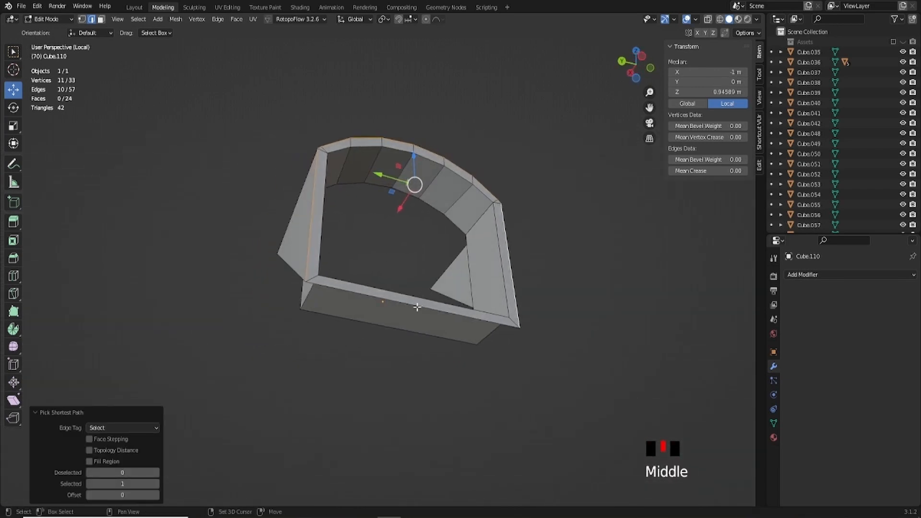
shift+click(417, 307)
middle_drag(432, 248, 450, 296)
key(shift+d)
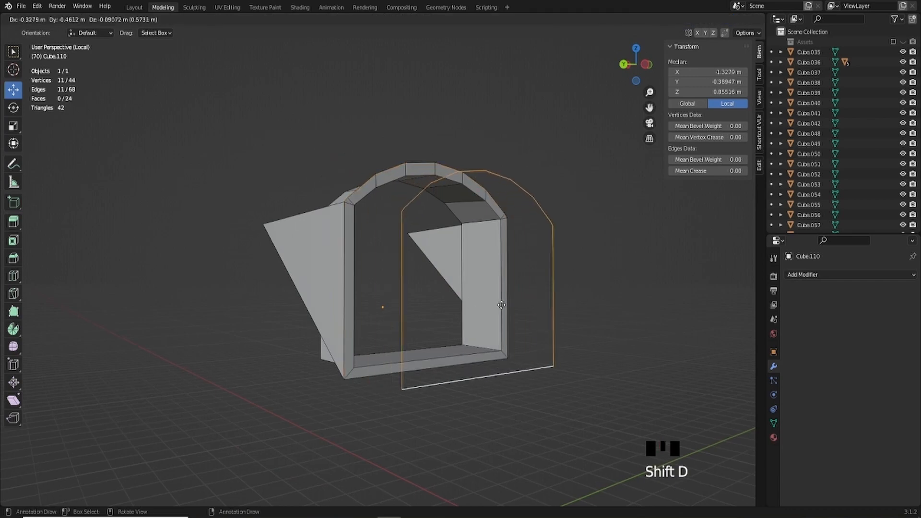
right_click(498, 303)
key(p)
click(470, 307)
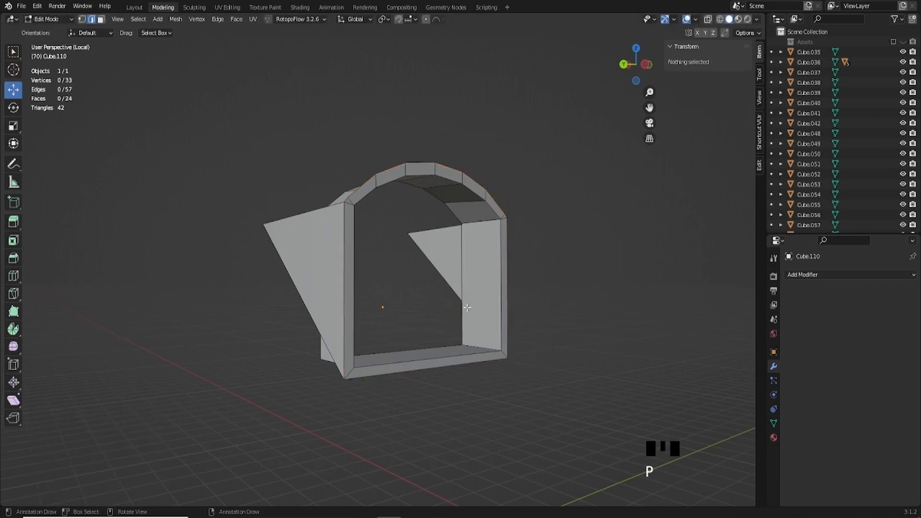
Step: Move the separated arch outline about 1.08 m along negative X, in front of the dormer, and return to the full scene
middle_drag(470, 306, 361, 295)
scroll(479, 321, up, 3)
key(Tab)
click(496, 298)
drag(359, 287, 418, 322)
scroll(431, 320, down, 3)
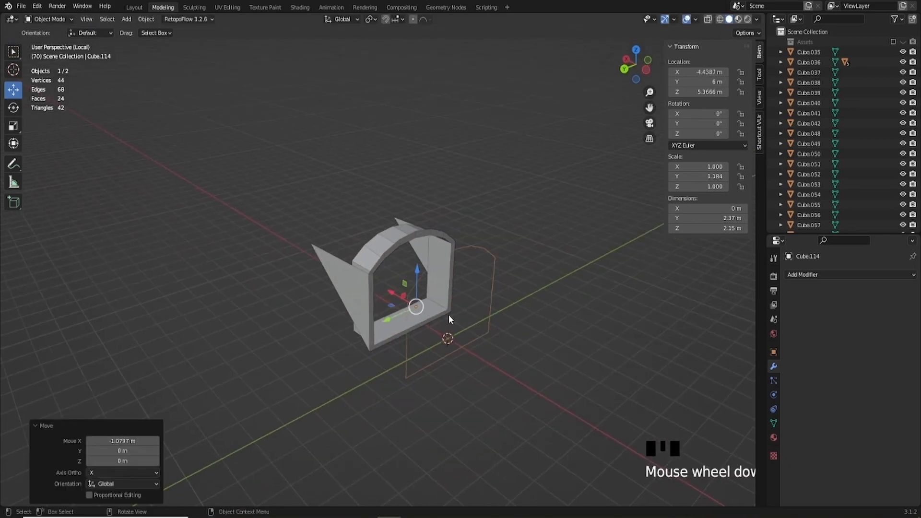
key(KP_Divide)
scroll(315, 259, down, 1)
middle_drag(314, 259, 305, 215)
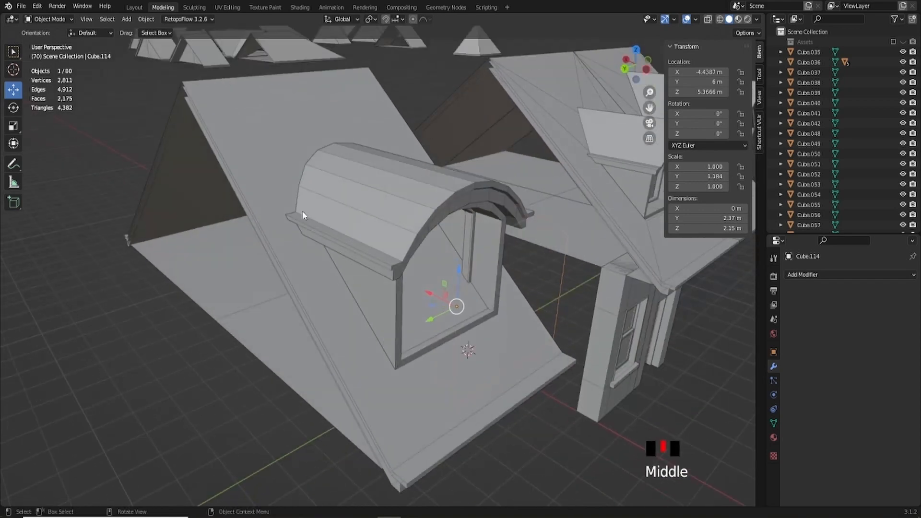
Step: Try to separate the roof slope opposite the arched dormer into its own object, selecting it in edge mode with X-ray on
click(249, 140)
scroll(257, 150, down, 2)
middle_drag(264, 160, 614, 18)
click(708, 19)
middle_drag(322, 228, 333, 223)
key(Tab)
click(197, 136)
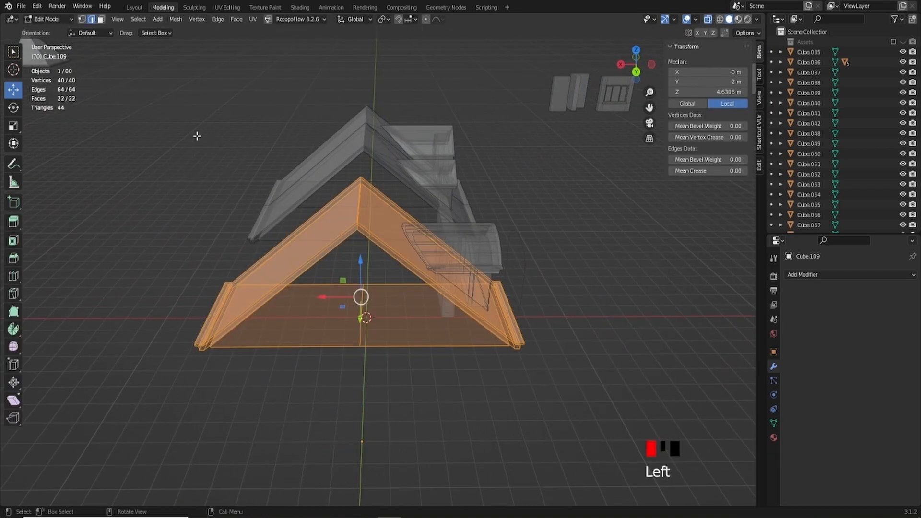
middle_drag(197, 135, 256, 184)
drag(255, 184, 321, 296)
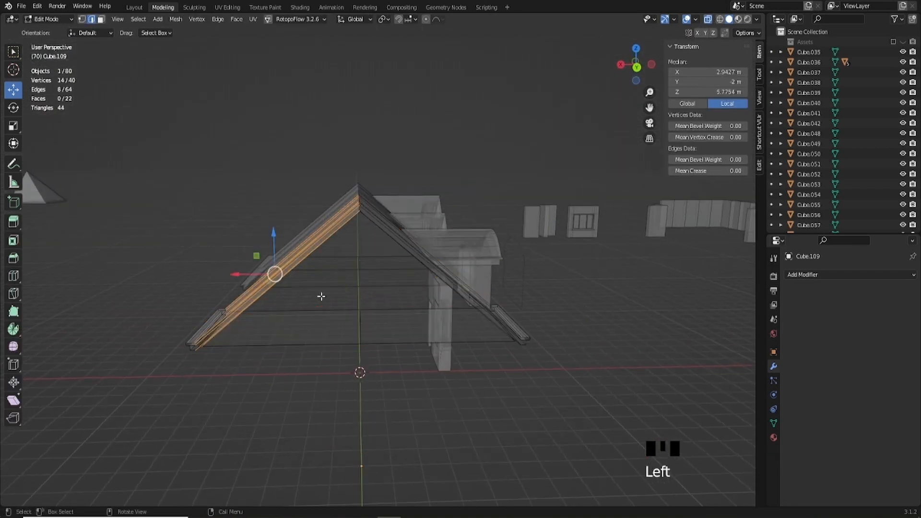
middle_drag(309, 294, 432, 318)
key(p)
click(321, 303)
key(Tab)
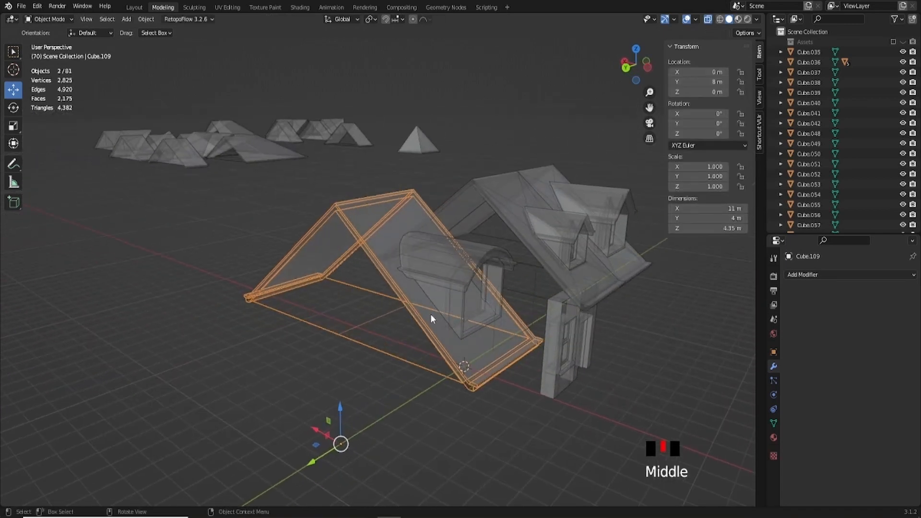
Step: Turn X-ray off and test-move the roof to check the separation, cancelling the move
click(708, 19)
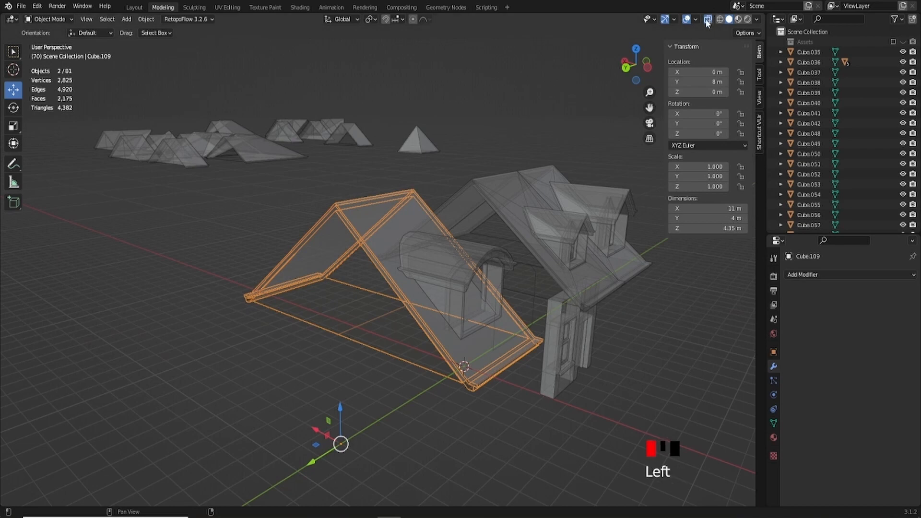
click(708, 18)
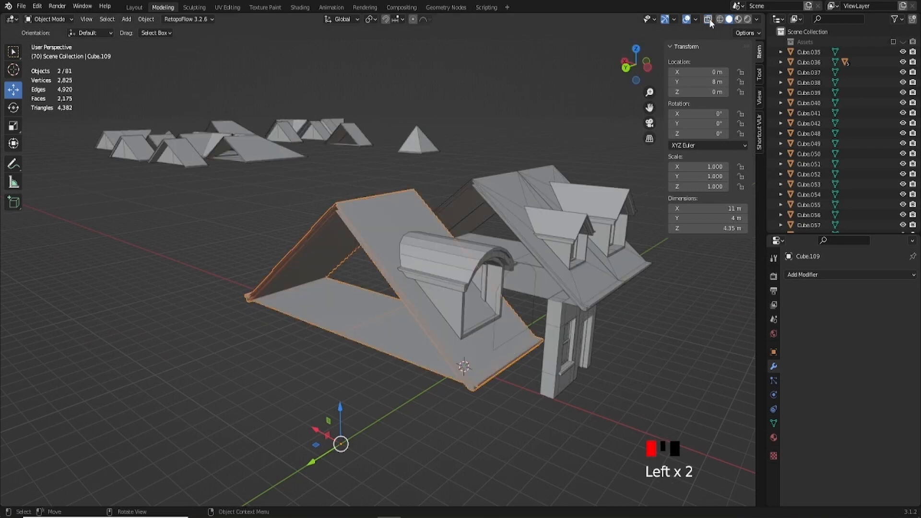
middle_drag(461, 281, 377, 235)
click(382, 289)
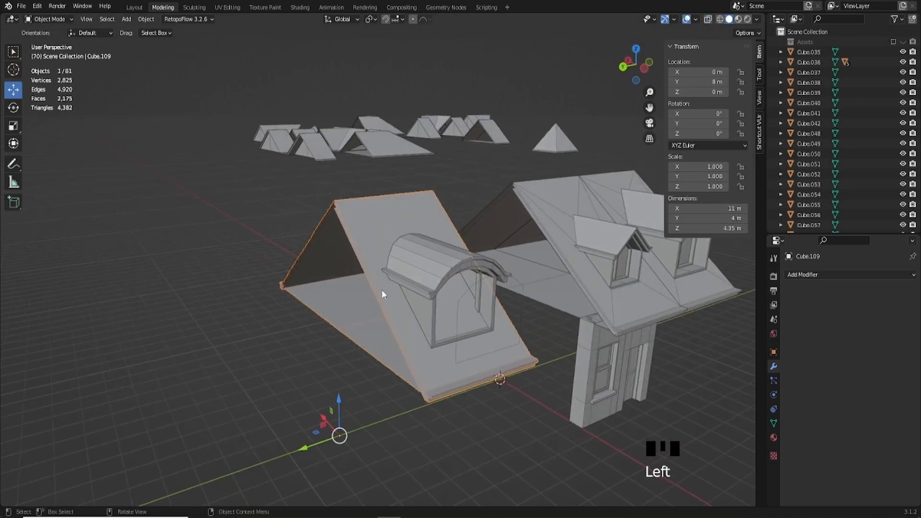
scroll(381, 293, up, 2)
middle_drag(381, 293, 438, 267)
click(396, 220)
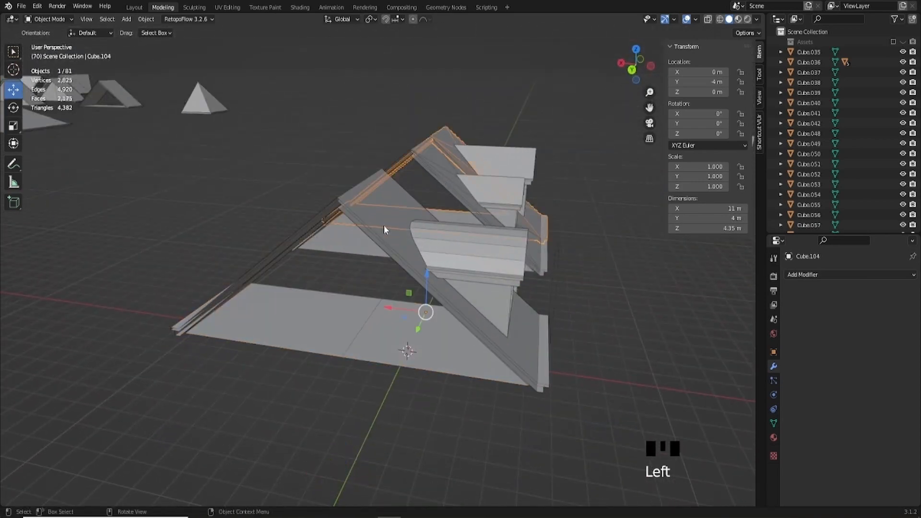
click(384, 226)
middle_drag(393, 248, 455, 291)
key(g)
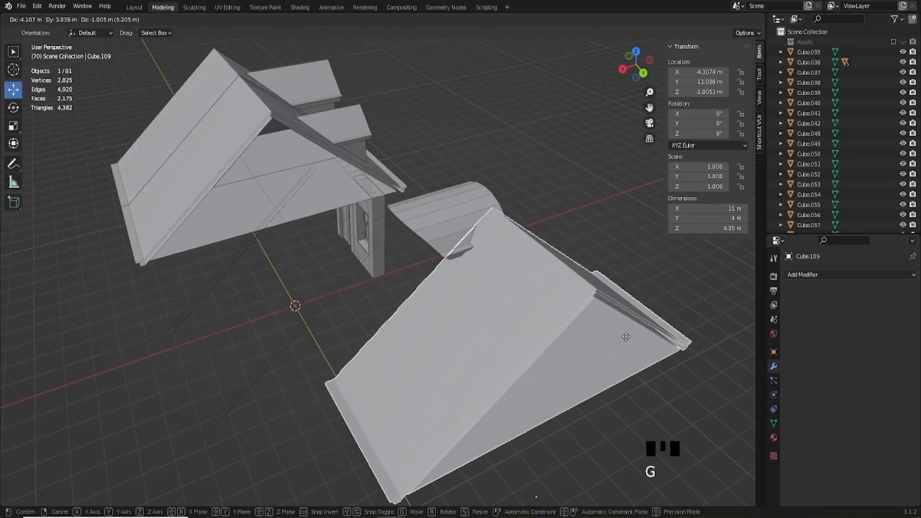
right_click(615, 334)
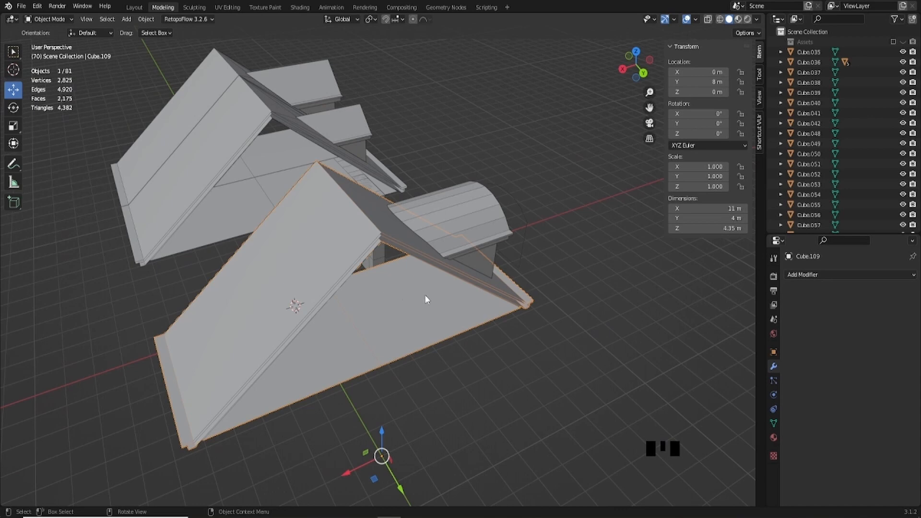
Step: Delete the separated object made from the edges of the roof slope opposite the dormer
middle_drag(419, 299, 346, 246)
click(347, 249)
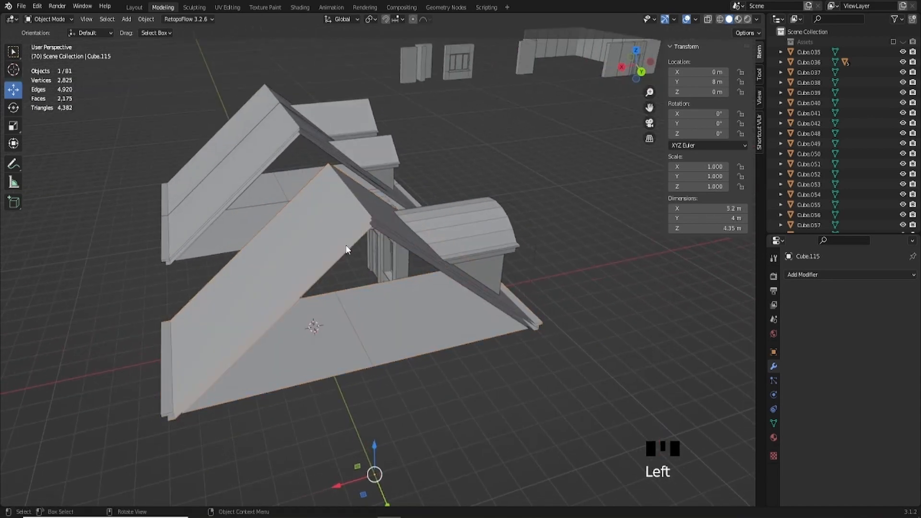
key(x)
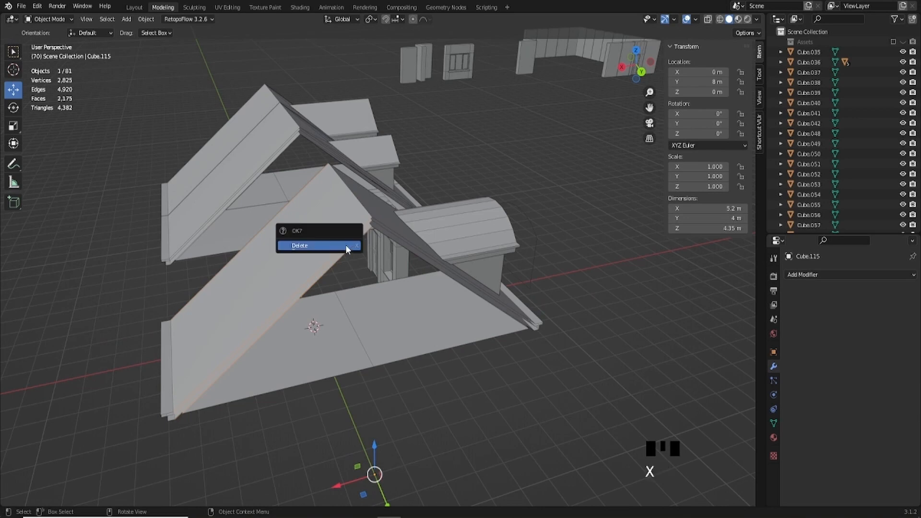
click(317, 248)
Step: Separate the faces of the roof slope opposite the arched dormer into their own object, using X-ray and face selection
middle_drag(349, 278, 297, 264)
click(297, 264)
middle_drag(367, 228, 428, 283)
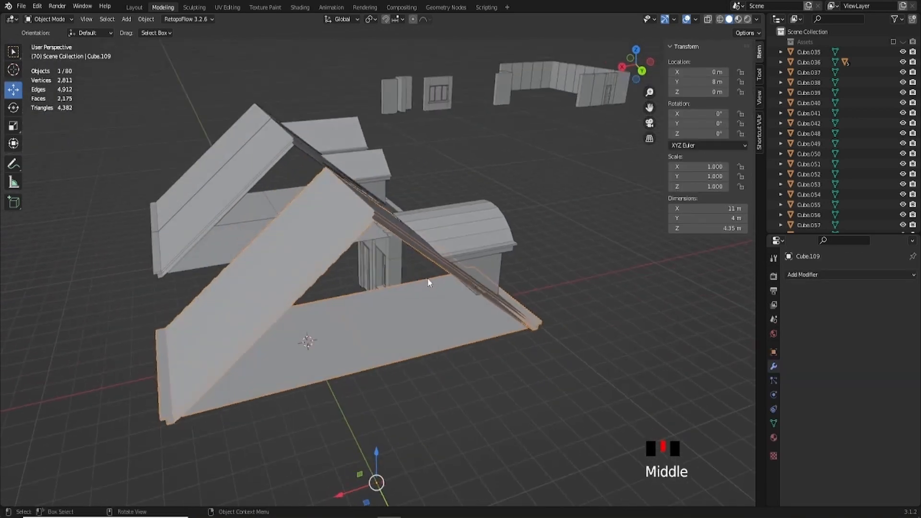
click(709, 19)
middle_drag(263, 226, 241, 231)
key(Tab)
click(101, 20)
drag(241, 231, 294, 317)
middle_drag(294, 317, 433, 395)
key(p)
click(299, 332)
key(Tab)
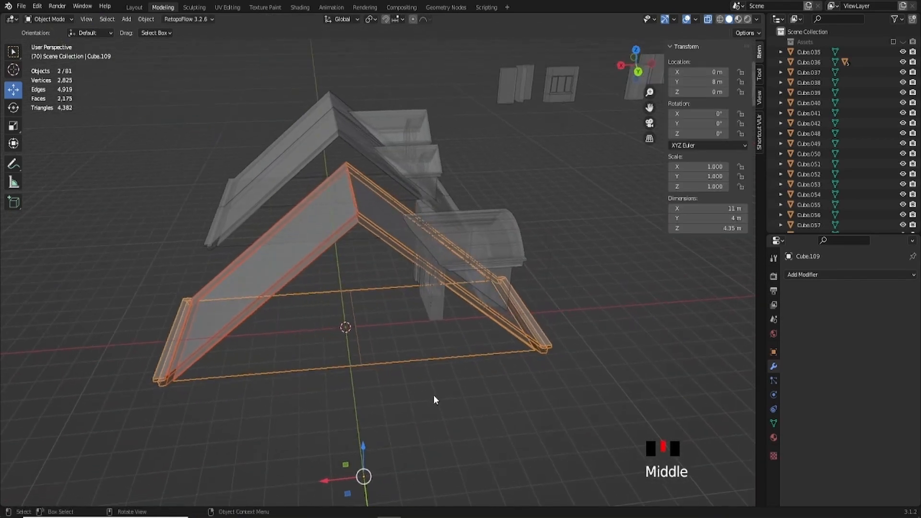
click(433, 395)
click(708, 19)
Step: Cut the arch outline into the dormer-side roof slope with Knife Project from the Left orthographic view
click(387, 228)
middle_drag(388, 229, 160, 120)
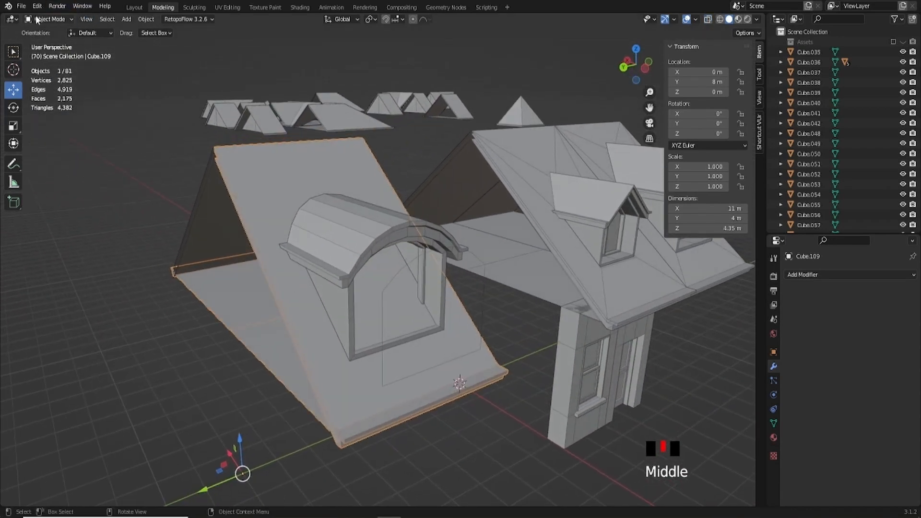
middle_drag(236, 117, 272, 130)
key(Tab)
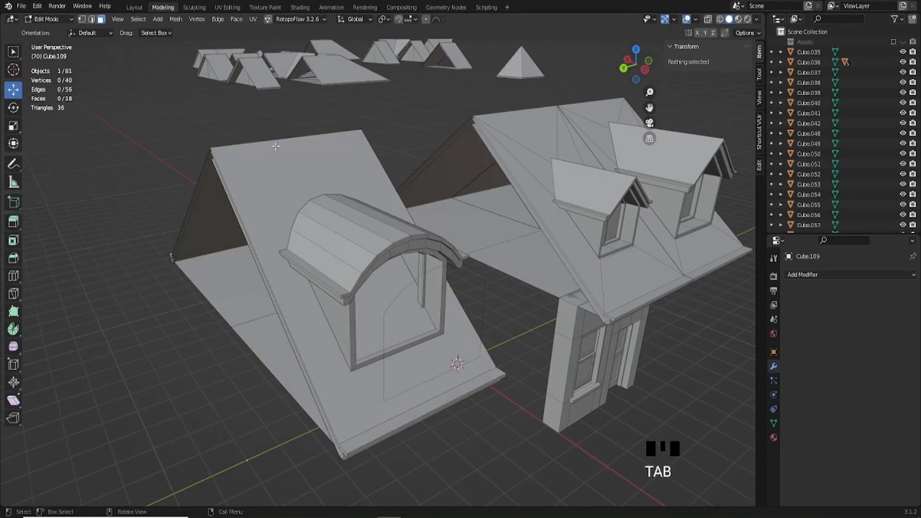
middle_drag(318, 225, 492, 327)
ctrl+click(491, 310)
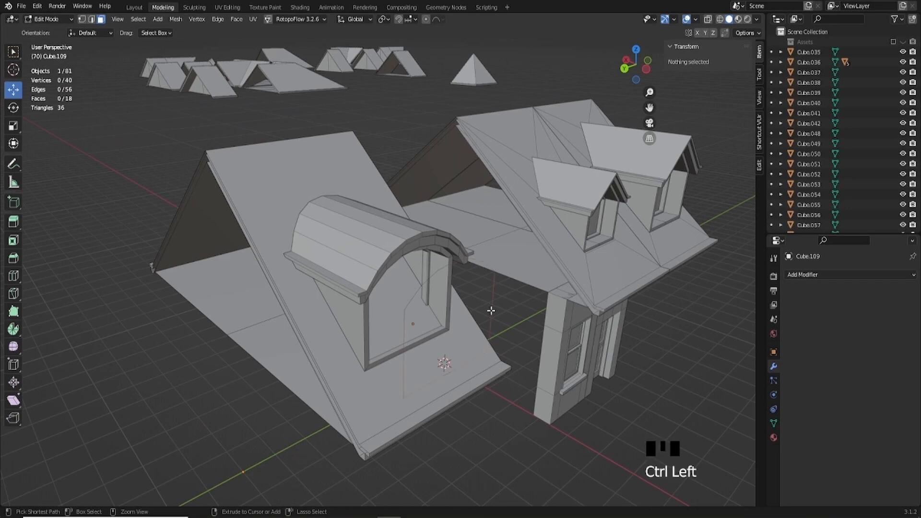
click(646, 69)
scroll(378, 287, up, 3)
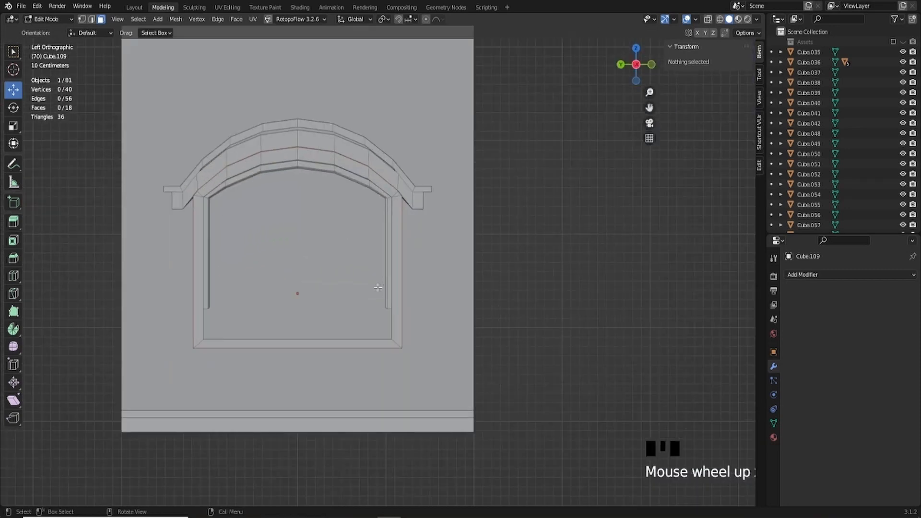
click(185, 19)
click(205, 140)
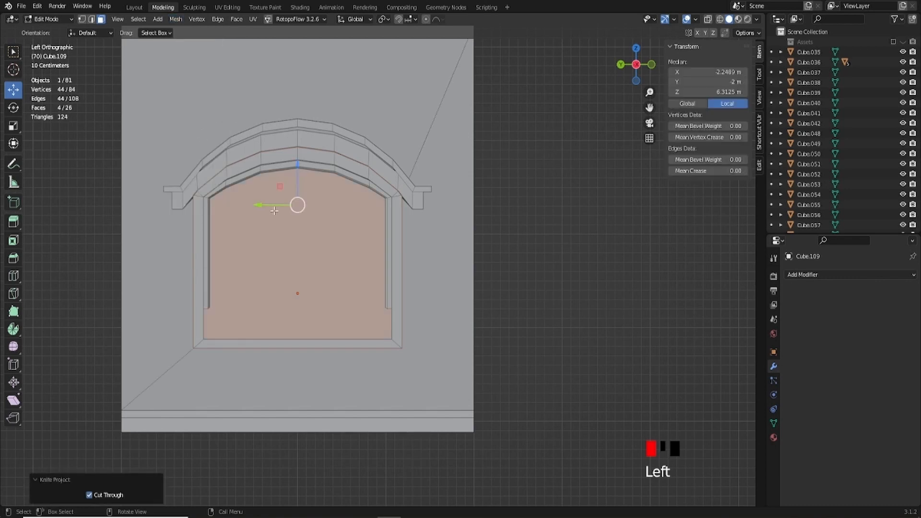
scroll(278, 228, down, 3)
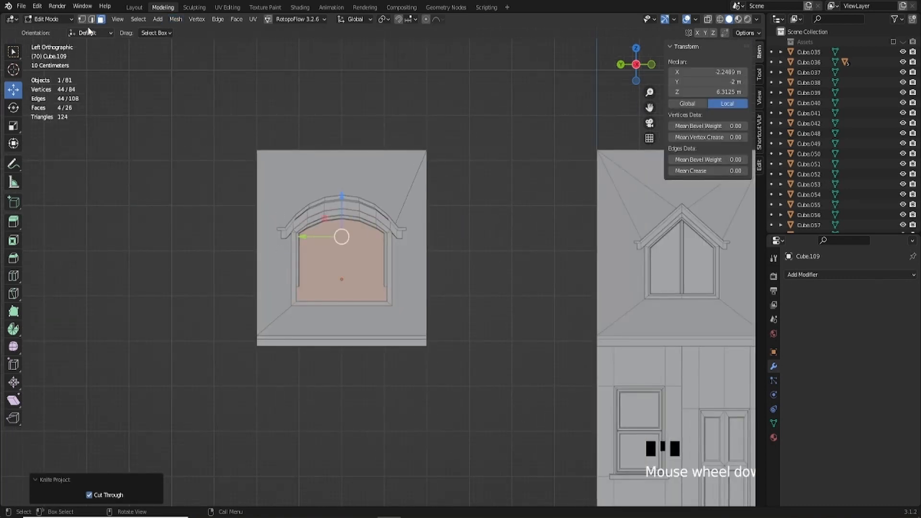
Step: Delete all the roof faces enclosed by the arch cut, layer by layer, to open the slope behind the dormer
scroll(312, 253, up, 2)
click(570, 273)
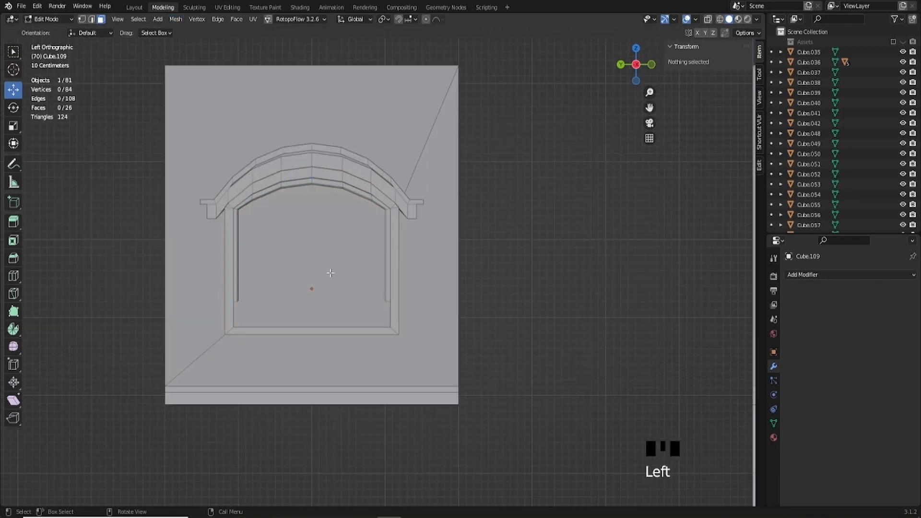
click(331, 273)
key(x)
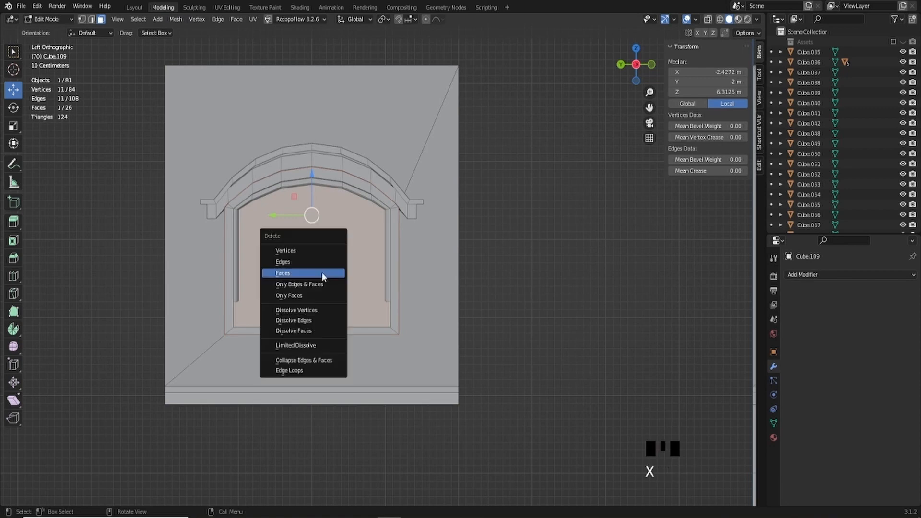
click(323, 273)
click(322, 272)
key(x)
click(322, 273)
click(322, 273)
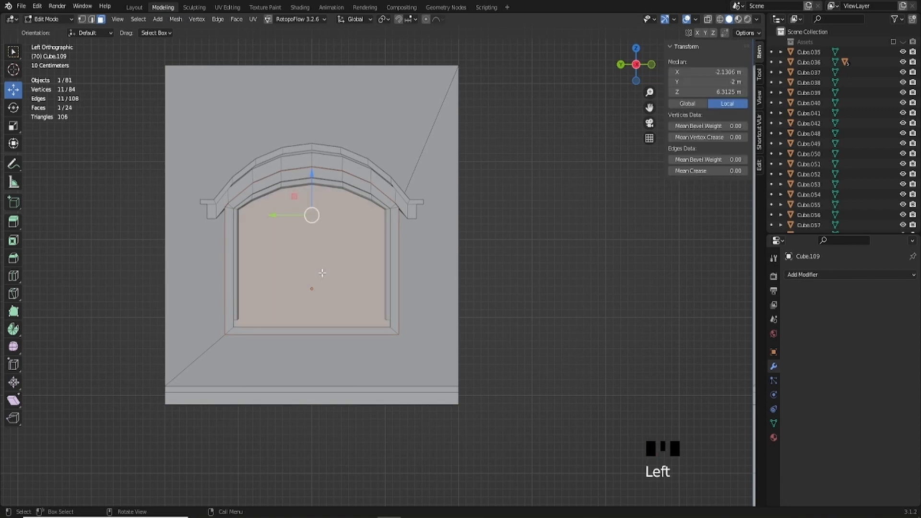
key(x)
click(321, 272)
middle_drag(319, 270, 362, 285)
click(359, 285)
key(x)
click(356, 286)
Step: Leave mesh editing and delete the separate arch outline object that was used for the projected cut
key(Tab)
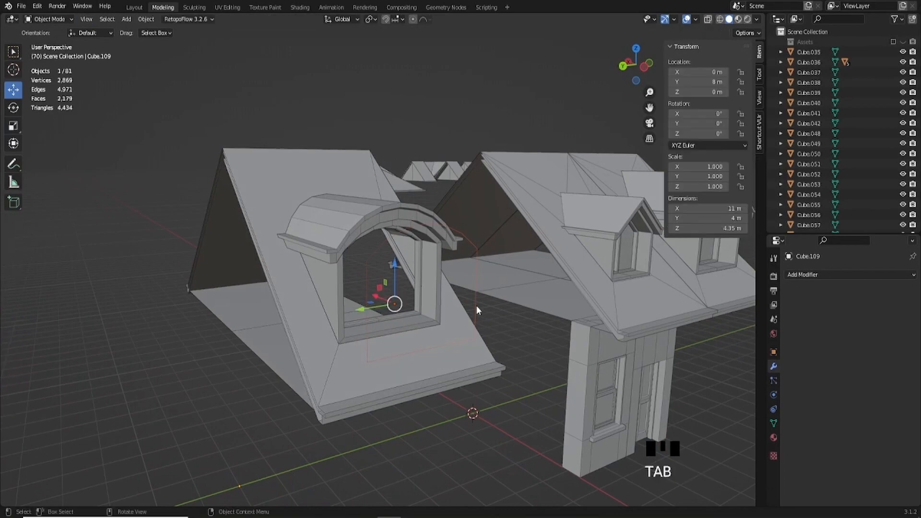
click(482, 320)
key(Delete)
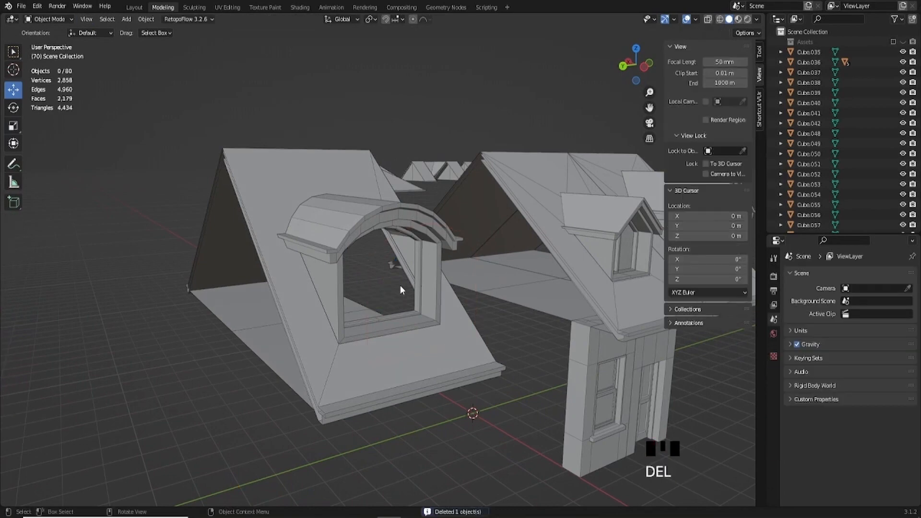
Step: Isolate the dormer-side roof object in local view and open its mesh for editing
scroll(373, 255, up, 3)
middle_drag(373, 255, 346, 315)
click(429, 293)
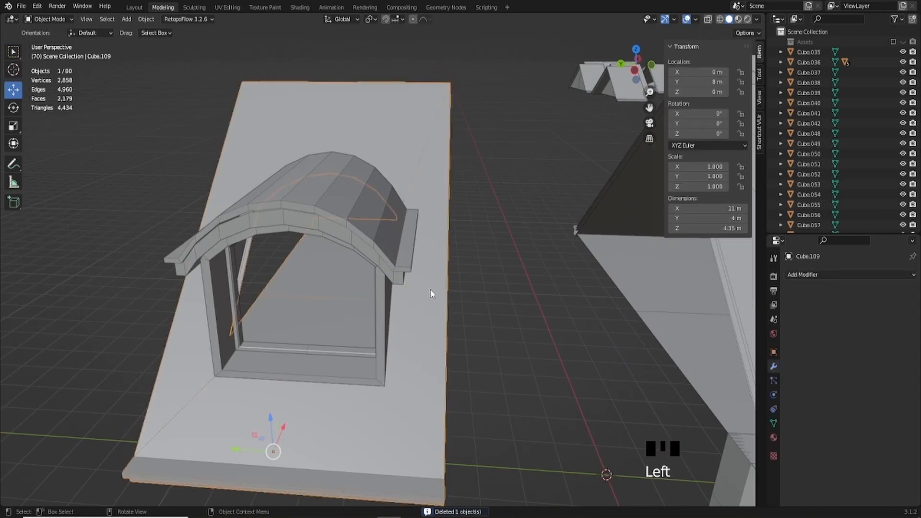
key(KP_Divide)
scroll(431, 307, up, 2)
shift+middle_drag(430, 372, 403, 250)
scroll(430, 315, up, 2)
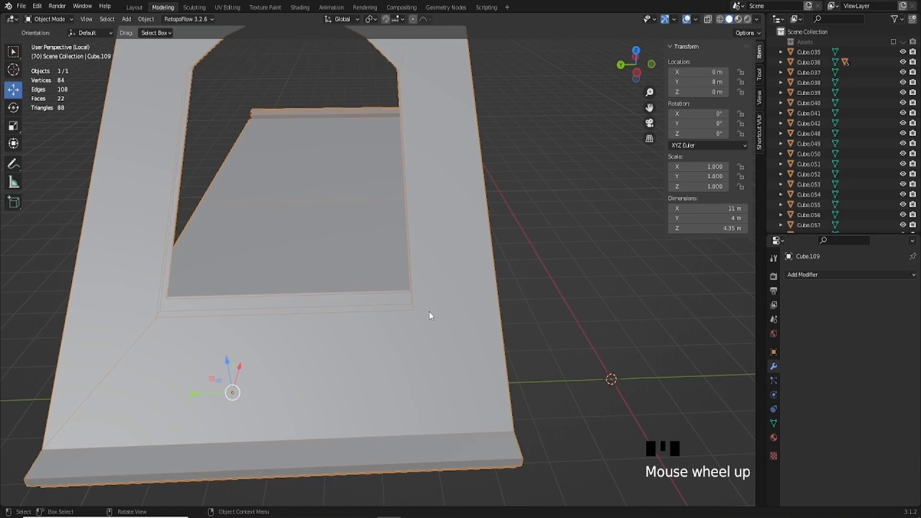
key(Tab)
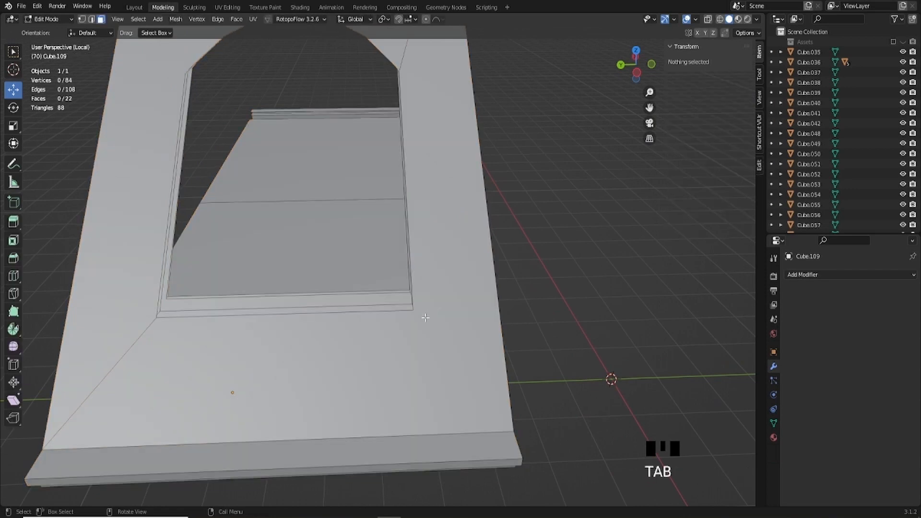
Step: Knife-cut an edge from the opening's unconnected bottom corner to the nearest lower corner of the roof slope
click(93, 20)
middle_drag(373, 322, 361, 325)
key(k)
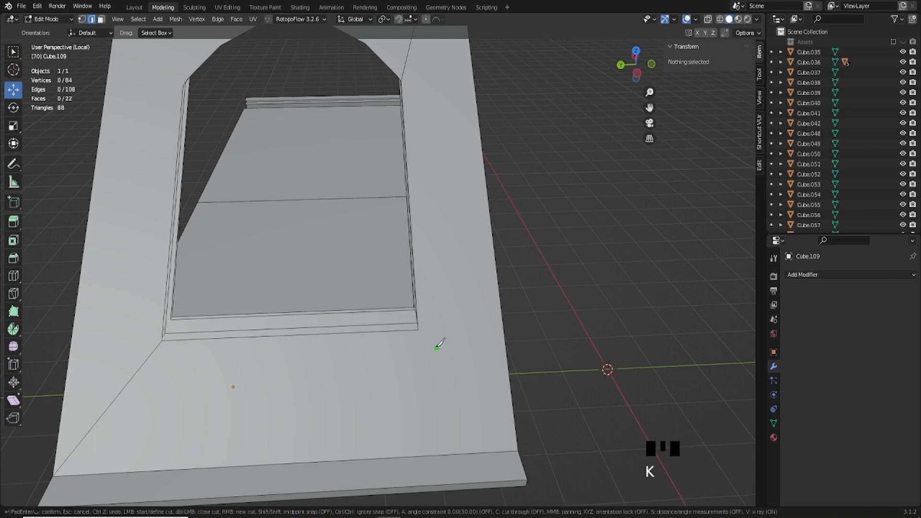
click(518, 450)
key(Return)
Step: Merge the two adjacent vertices At Last at the opening's upper corner where the diagonal roof edge ends
scroll(370, 267, down, 5)
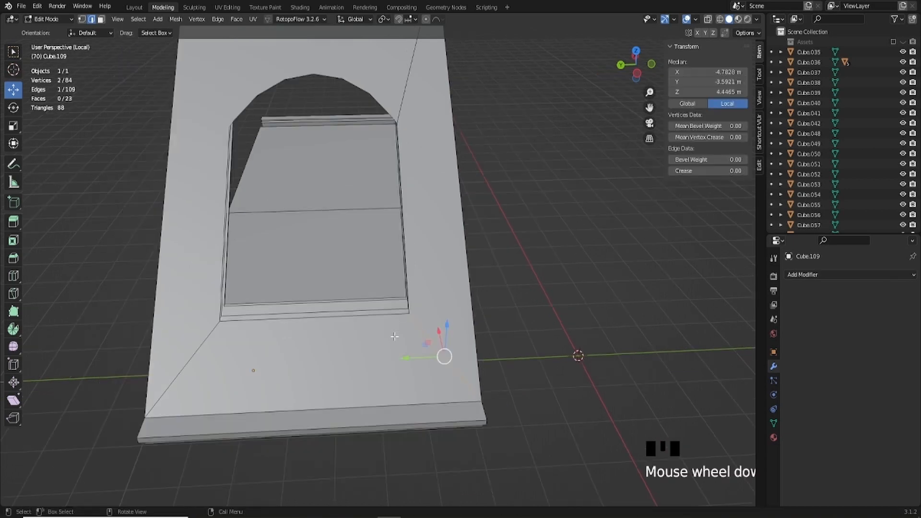
shift+middle_drag(370, 267, 413, 380)
middle_drag(360, 274, 358, 256)
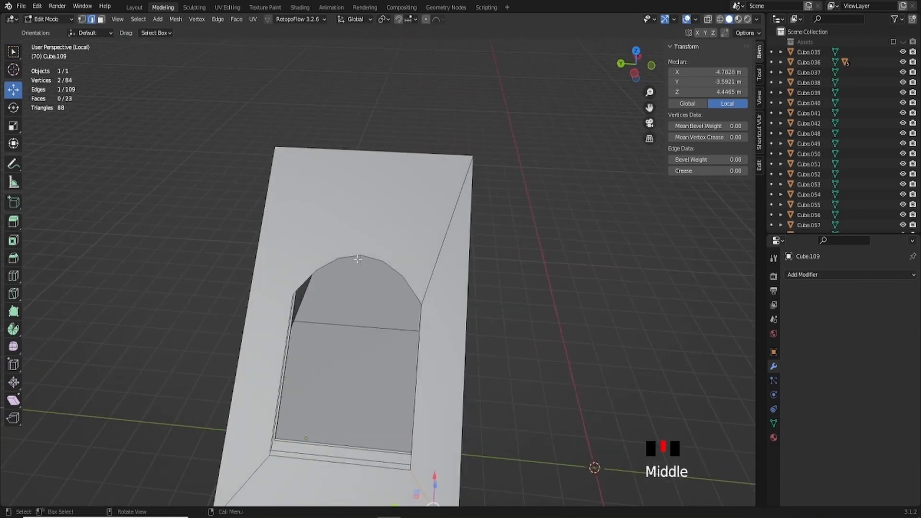
scroll(364, 255, up, 4)
middle_drag(405, 320, 364, 292)
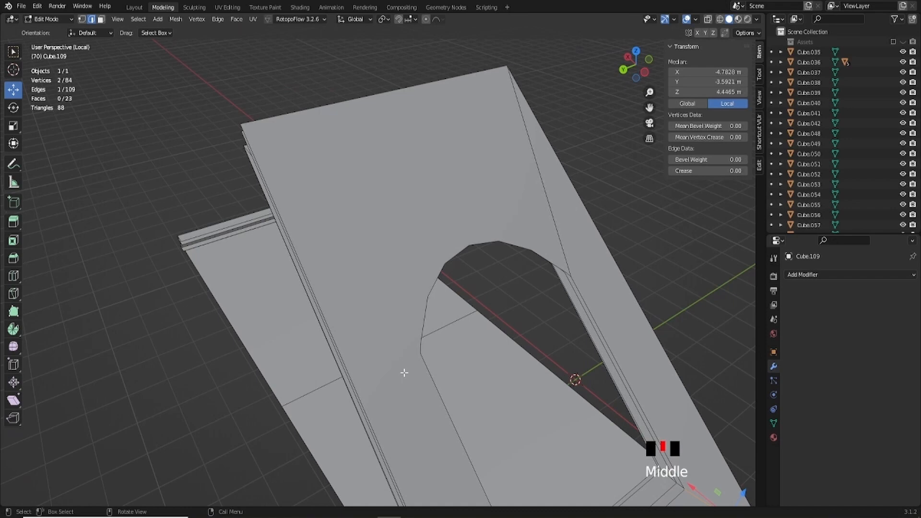
middle_drag(435, 350, 421, 313)
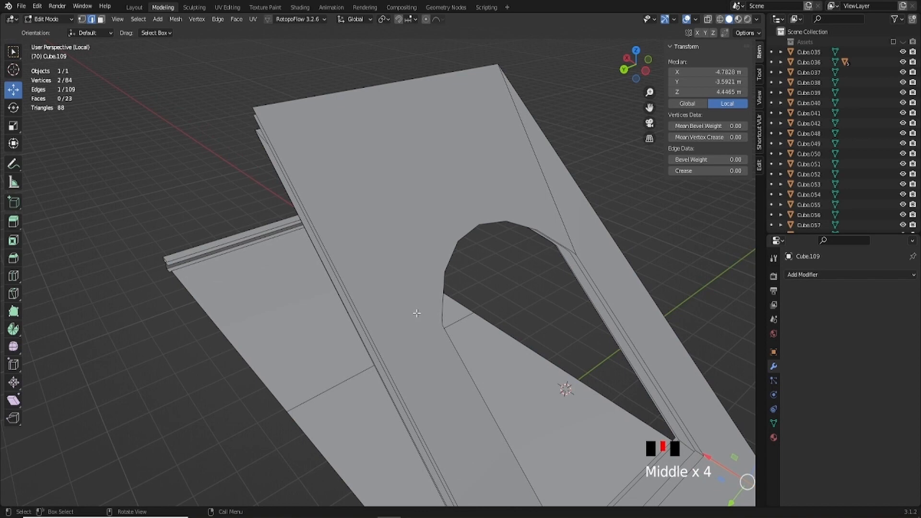
key(1)
middle_drag(444, 333, 427, 329)
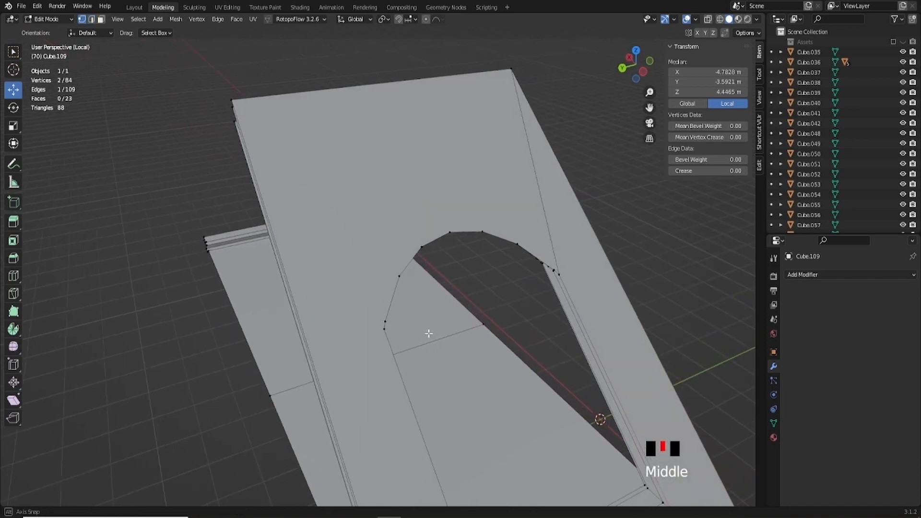
middle_drag(498, 304, 528, 261)
click(513, 274)
scroll(589, 274, up, 2)
middle_drag(589, 274, 563, 253)
shift+click(563, 253)
key(m)
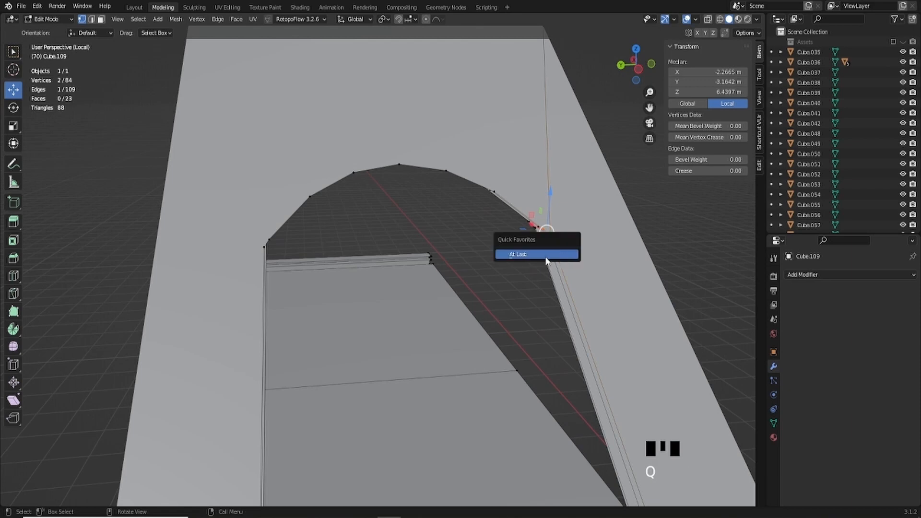
click(559, 250)
Step: Merge the two adjacent vertices at the arch's opposite upper corner using At Last
shift+click(265, 247)
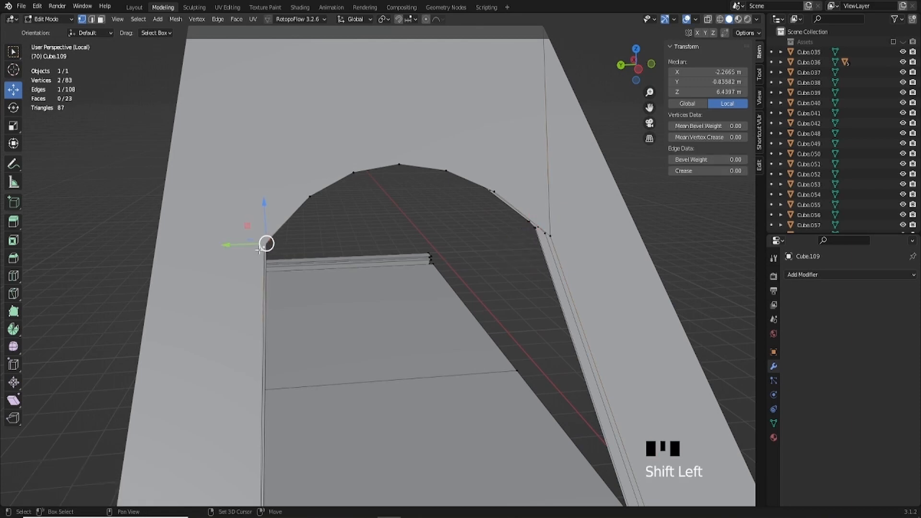
key(m)
click(262, 255)
Step: Knife-cut edges fanning from the roof slope's unconnected top corner to the vertices on the near half of the arch
shift+middle_drag(317, 217, 348, 305)
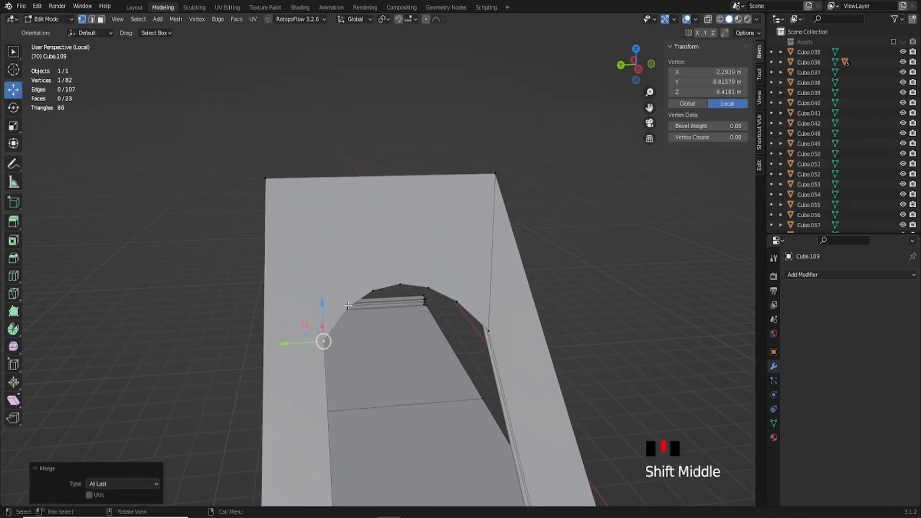
key(k)
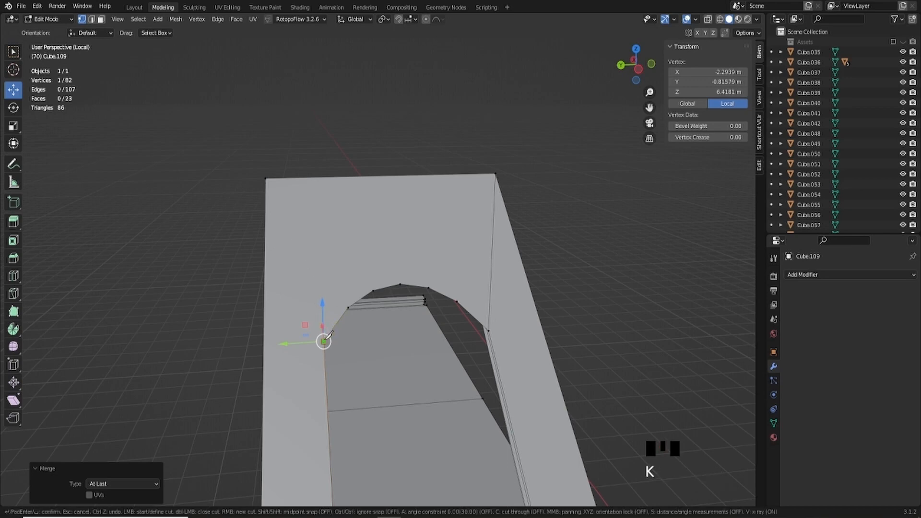
click(266, 178)
click(348, 308)
click(267, 178)
key(Return)
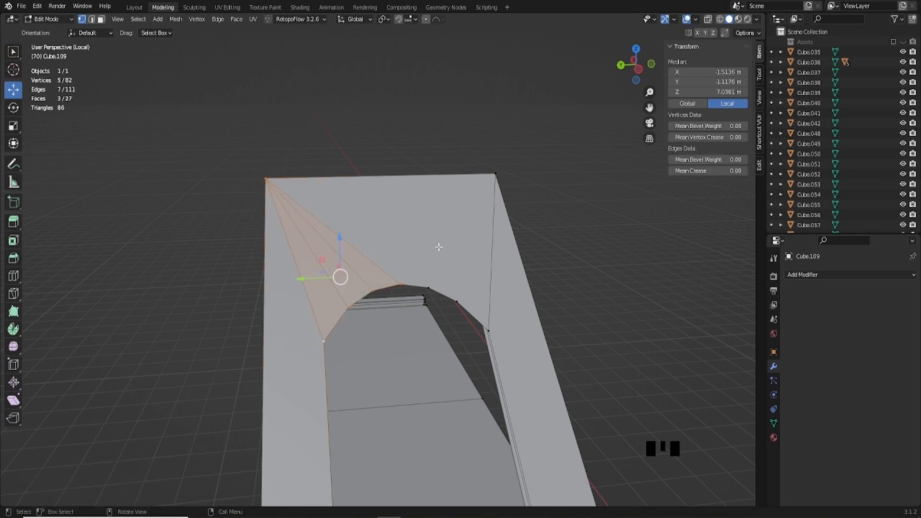
Step: Knife-cut edges from the slope's other top corner to the remaining arch vertices, and exit mesh editing and local view
key(k)
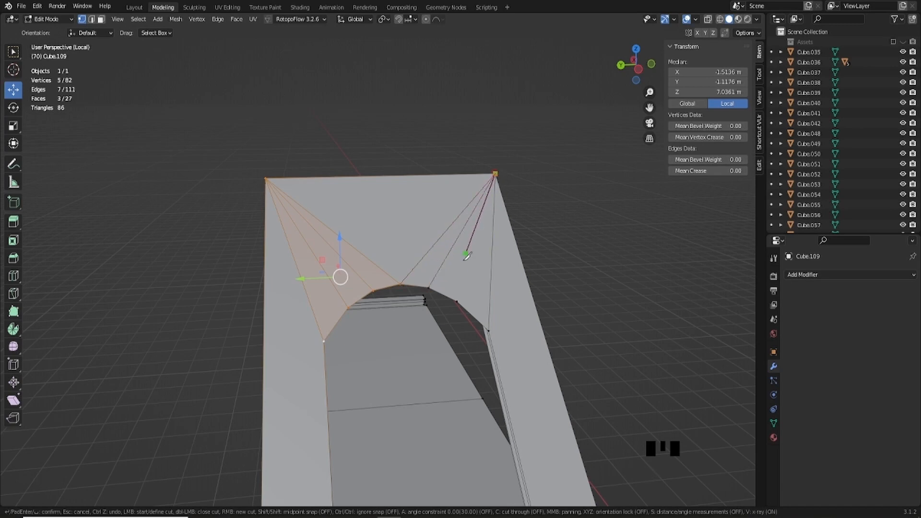
key(Return)
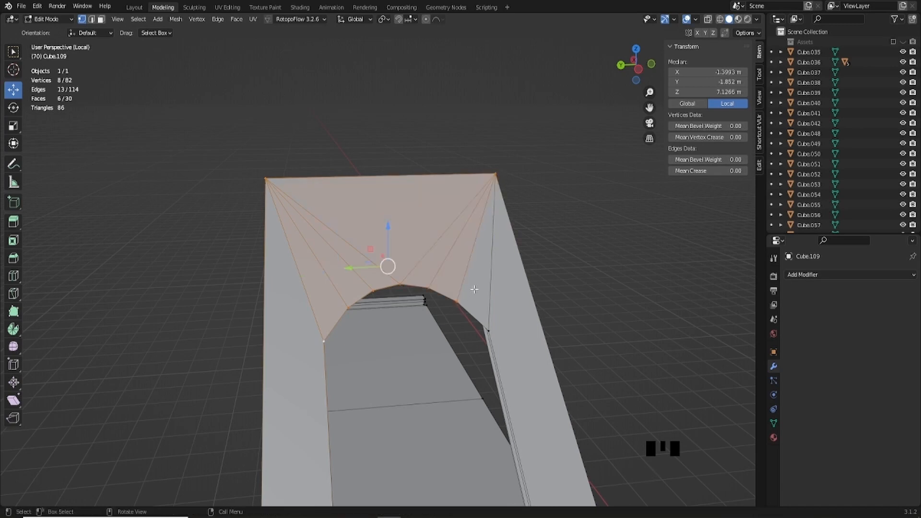
scroll(474, 289, down, 3)
click(473, 329)
middle_drag(473, 329, 392, 233)
scroll(396, 257, up, 3)
key(Tab)
key(KP_Divide)
Step: Join the separated opposite roof slope with the dormer-side roof into one object
click(302, 269)
middle_drag(301, 268, 329, 281)
shift+click(349, 260)
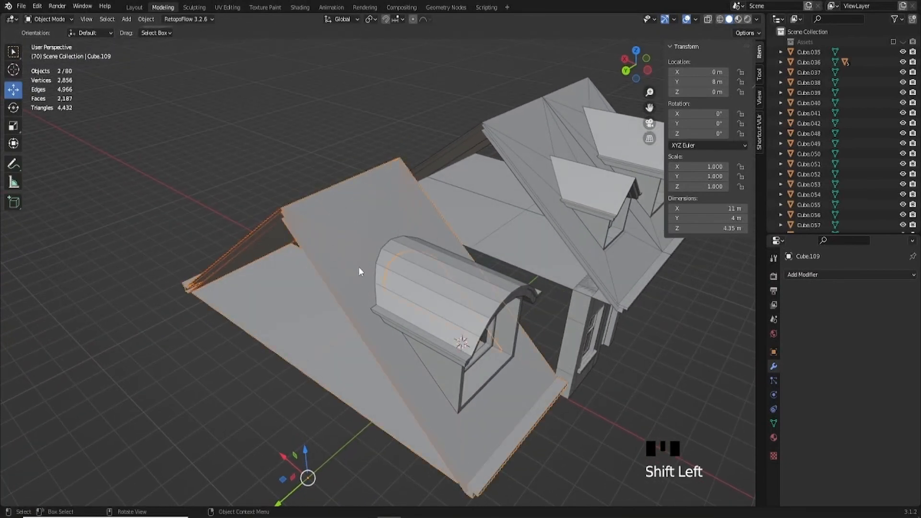
key(ctrl+j)
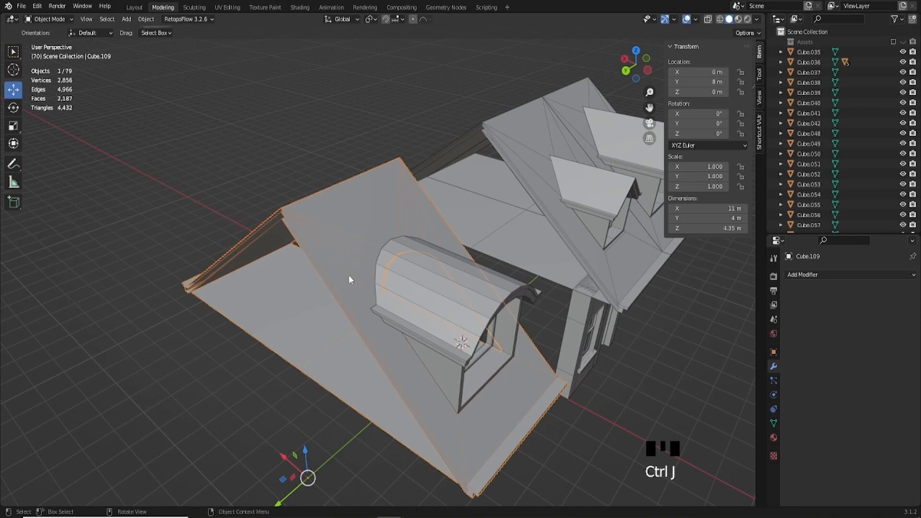
Step: Merge all vertices of the joined roof by distance, leave mesh editing and deselect the roof
key(Tab)
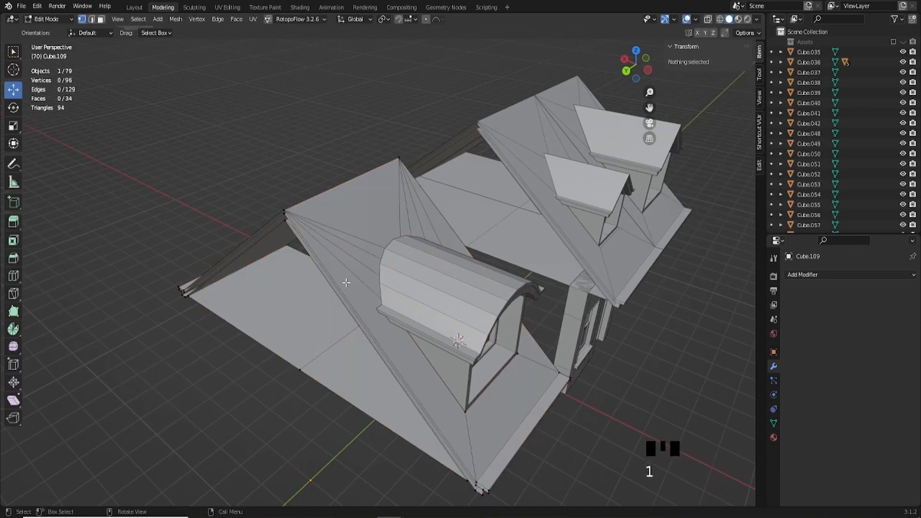
key(a)
right_click(330, 245)
mouse_move(327, 244)
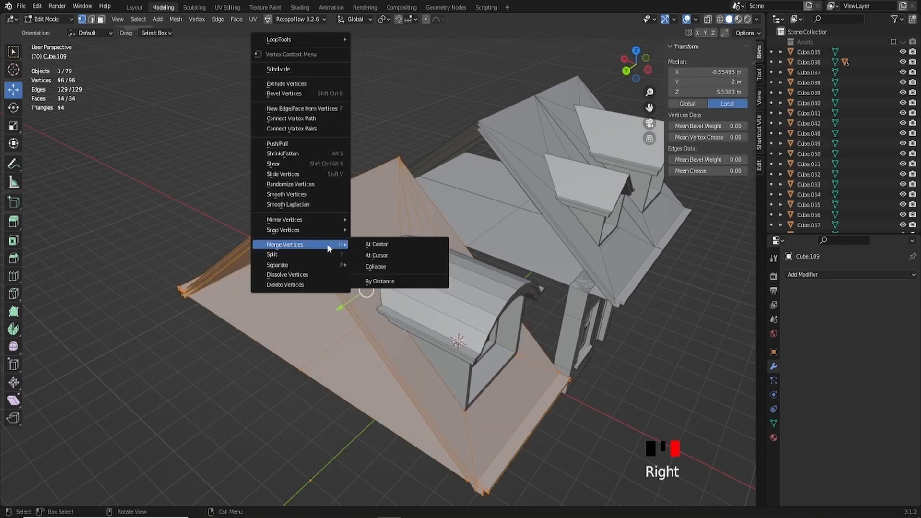
click(380, 281)
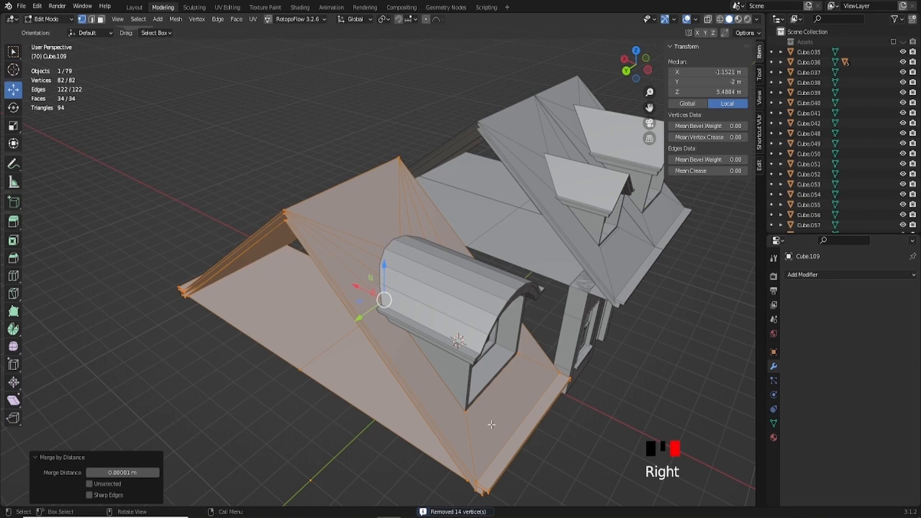
middle_drag(444, 347, 379, 355)
key(Tab)
click(400, 373)
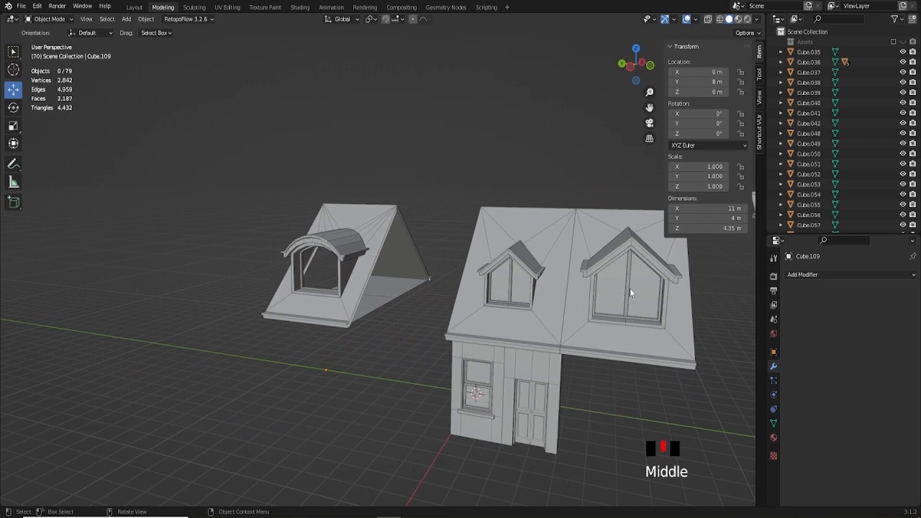
Step: Duplicate the small pointed dormer's vertical window bar and move the copy along Y to just outside the arched dormer
middle_drag(329, 259, 428, 285)
scroll(418, 263, up, 5)
click(575, 278)
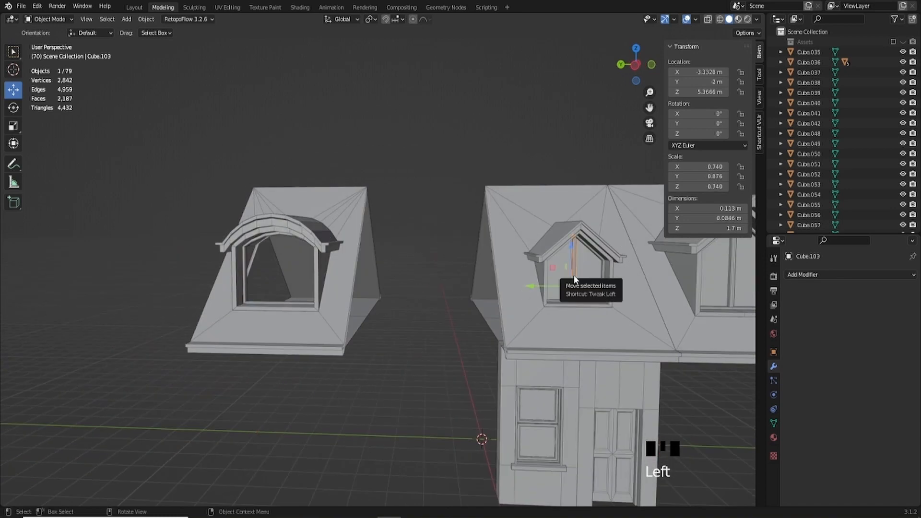
middle_drag(573, 275, 576, 281)
key(shift+d)
key(y)
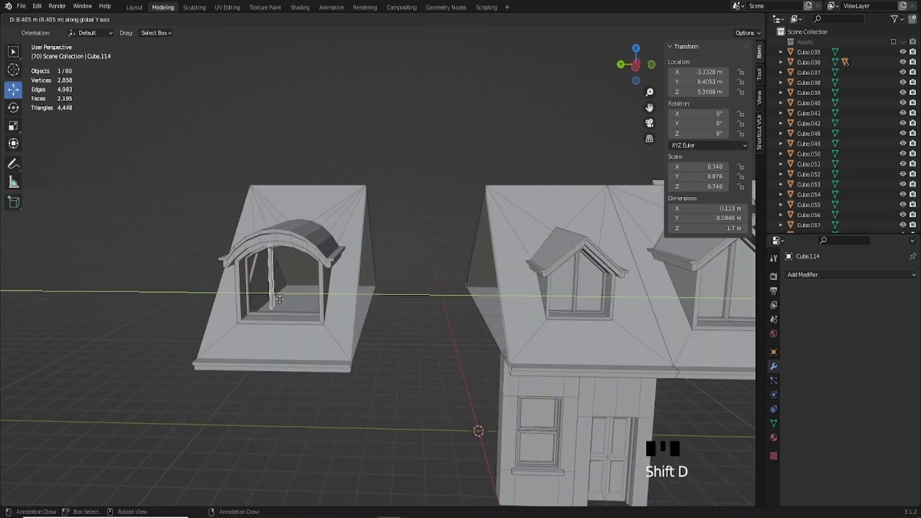
click(295, 307)
middle_drag(295, 309, 350, 274)
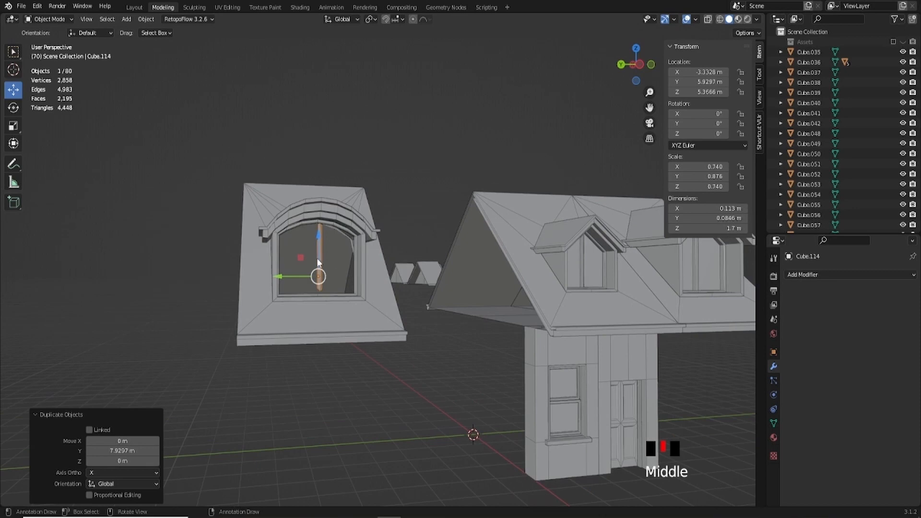
drag(283, 277, 188, 283)
Step: Isolate the arched dormer's inner window frame in local view and enter mesh editing
scroll(383, 245, up, 4)
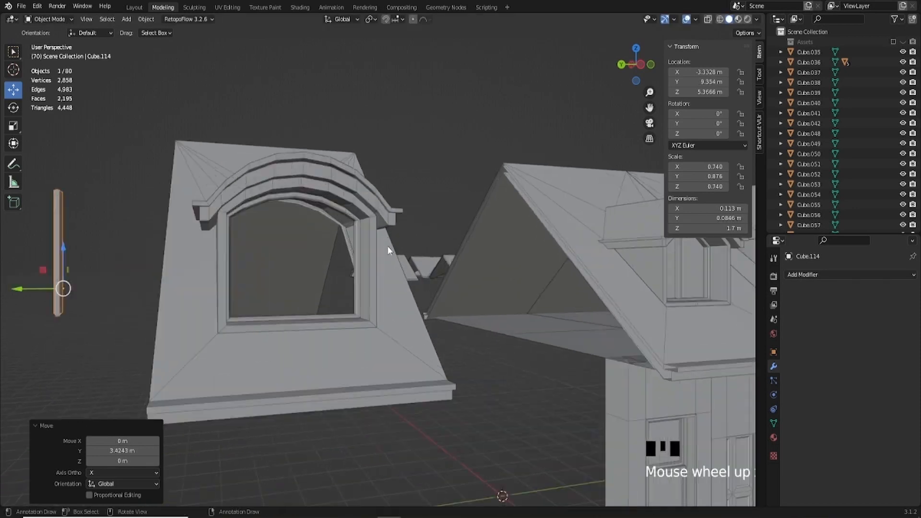
shift+middle_drag(387, 246, 413, 244)
scroll(439, 227, up, 3)
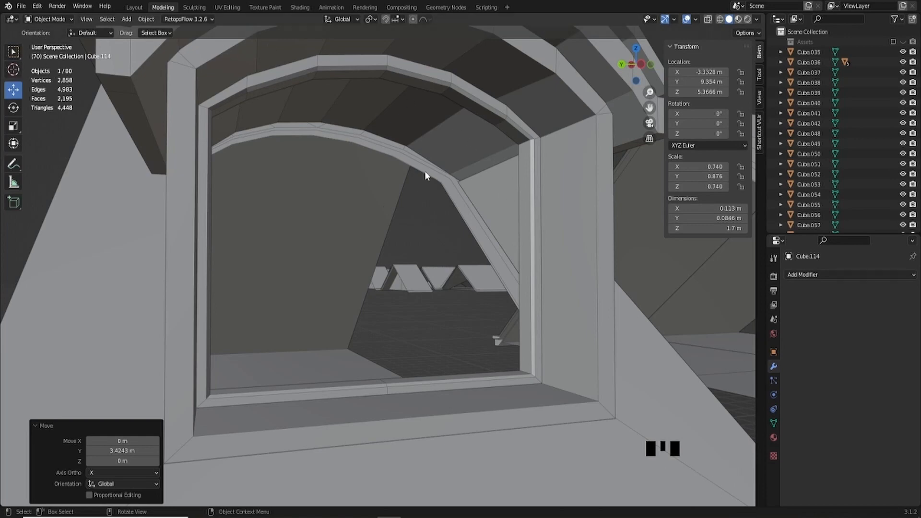
scroll(425, 172, down, 3)
scroll(424, 172, up, 3)
click(432, 79)
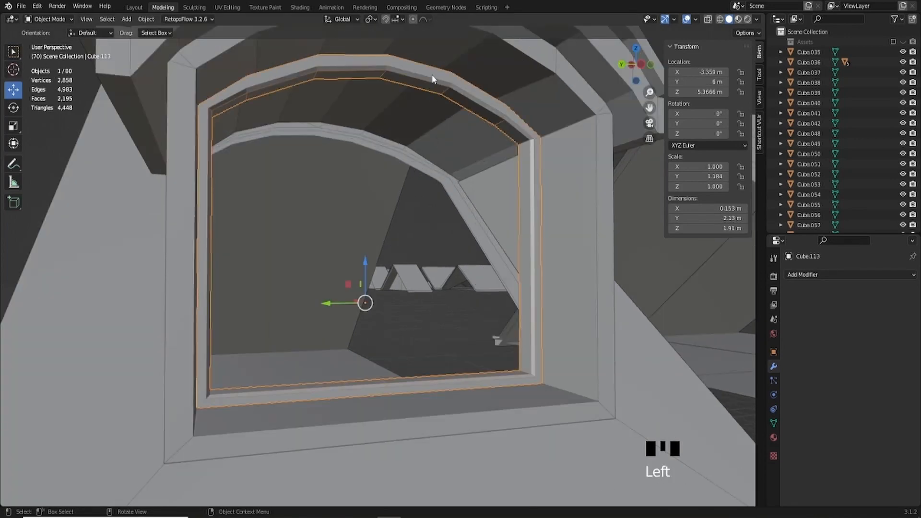
key(KP_Divide)
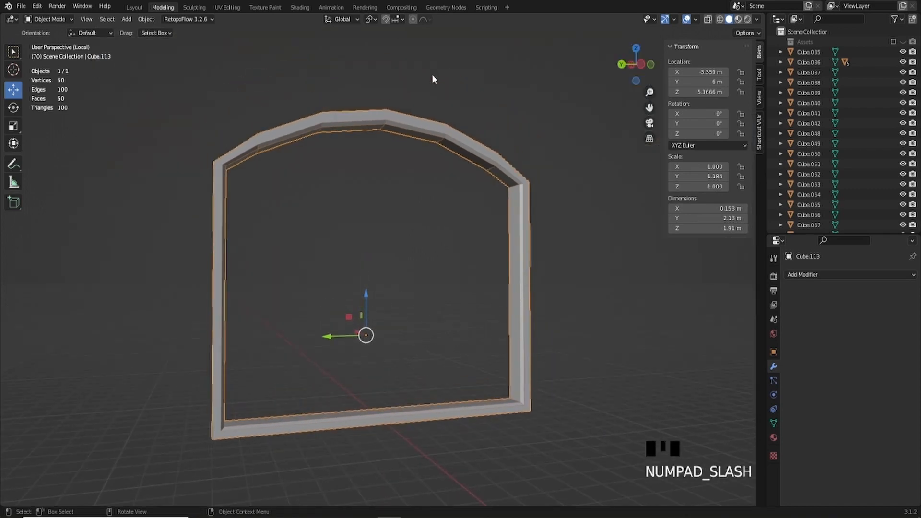
middle_click(432, 76)
key(Tab)
Step: Switch to edge selection and pick a path of edges along the frame's outer outline from the arch's peak to the bottom rail
click(95, 19)
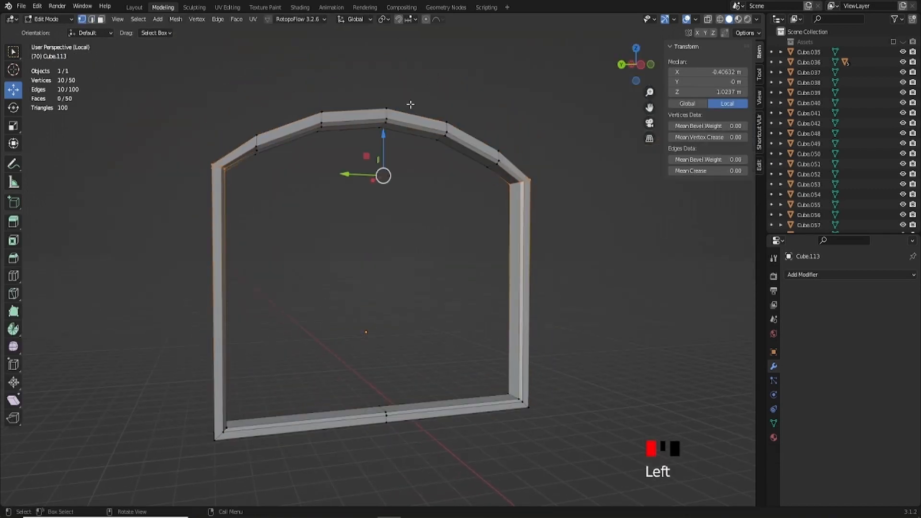
click(358, 110)
middle_drag(358, 110, 374, 112)
click(91, 19)
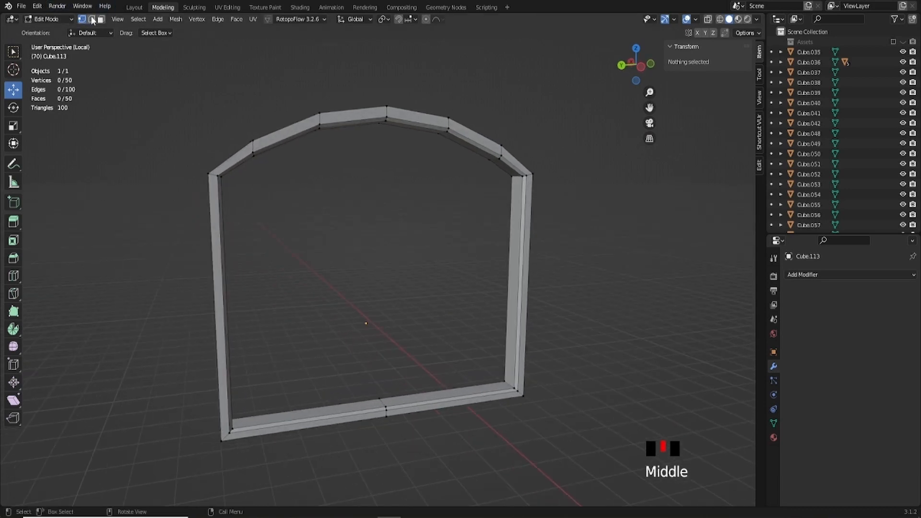
ctrl+click(352, 108)
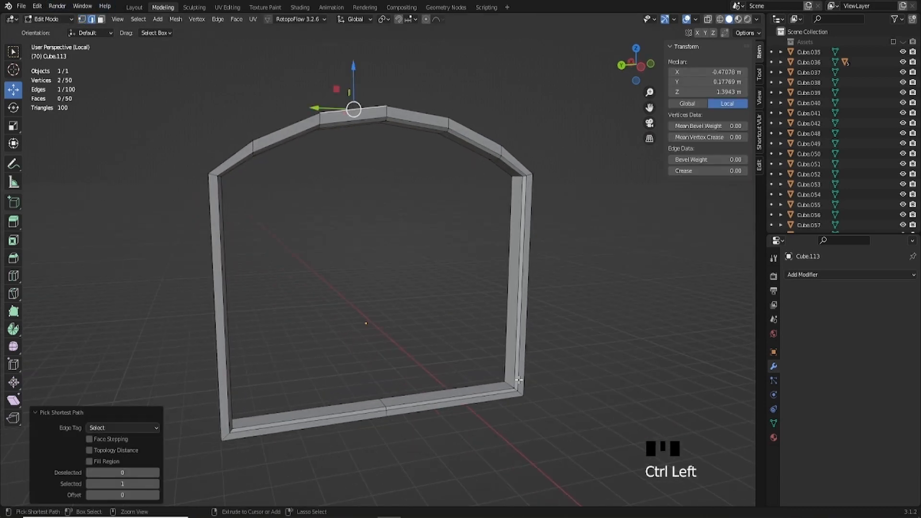
ctrl+click(515, 399)
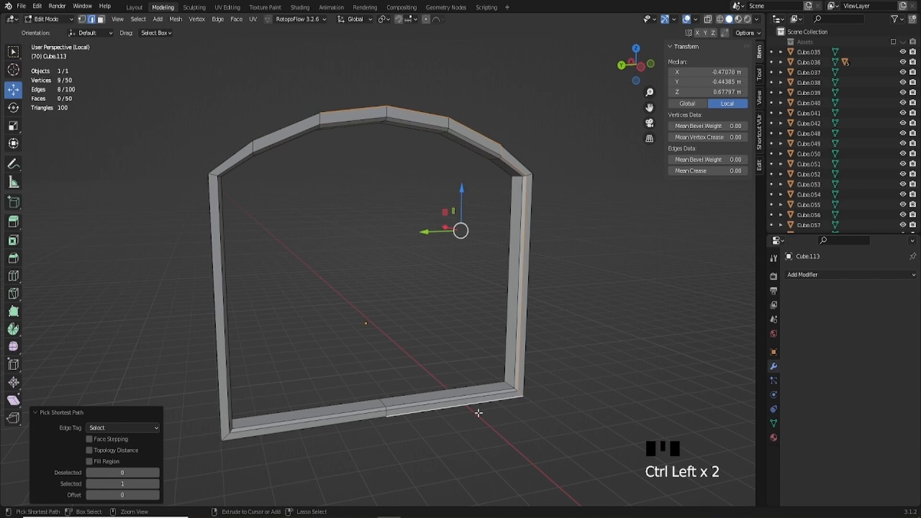
Step: Dissolve the extra edge loop crossing the middle of the frame's bottom rail
alt+click(384, 405)
click(411, 437)
alt+click(426, 454)
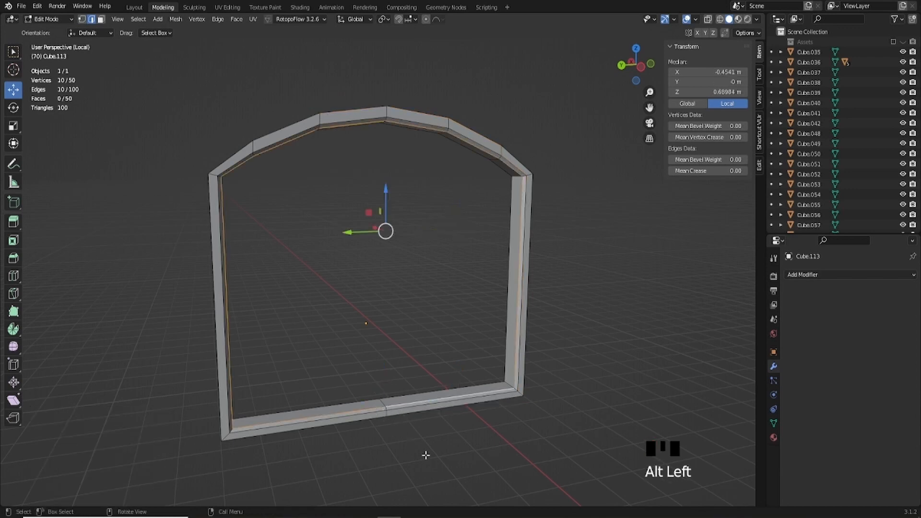
click(426, 455)
alt+click(392, 411)
key(x)
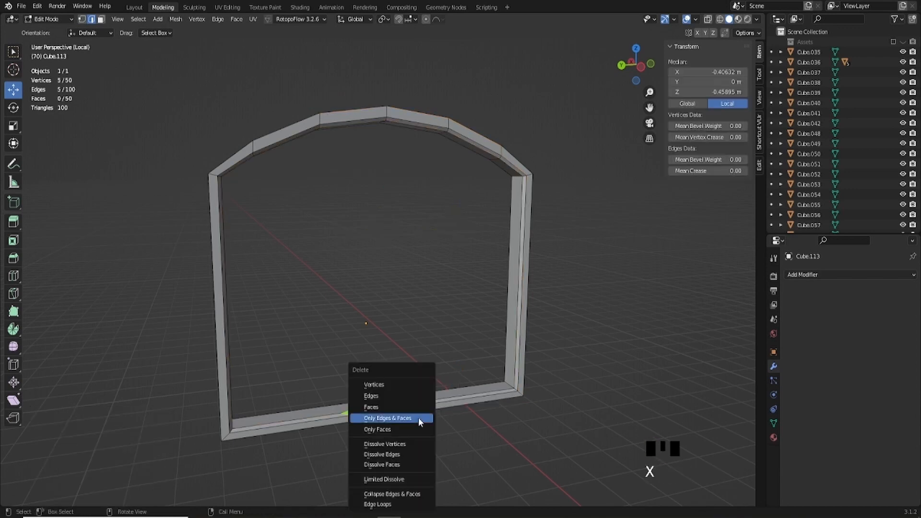
click(381, 454)
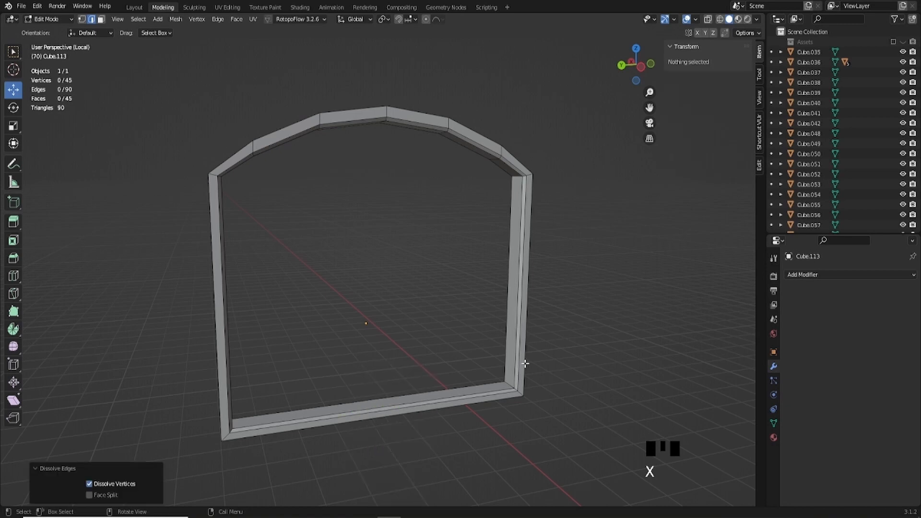
Step: Duplicate the frame's front outer outline of edges in place, separate the copy into its own object, and leave mesh editing
click(526, 364)
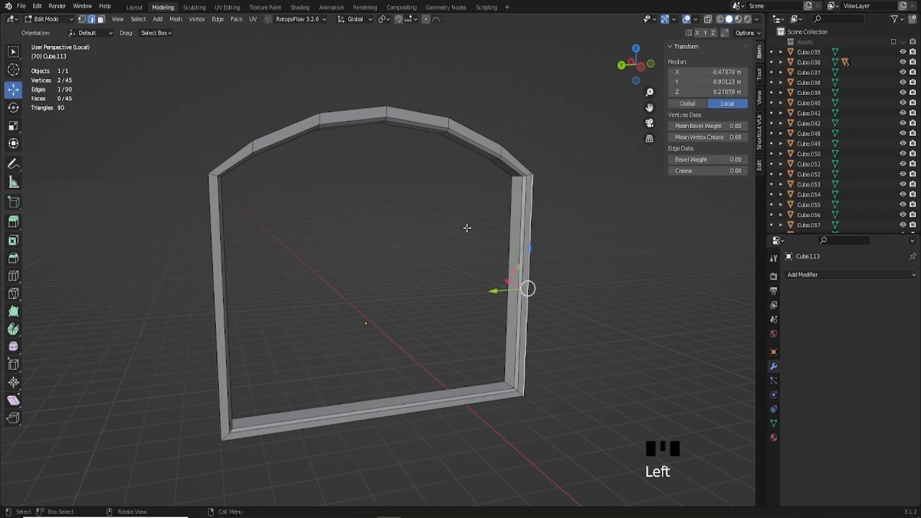
ctrl+click(223, 162)
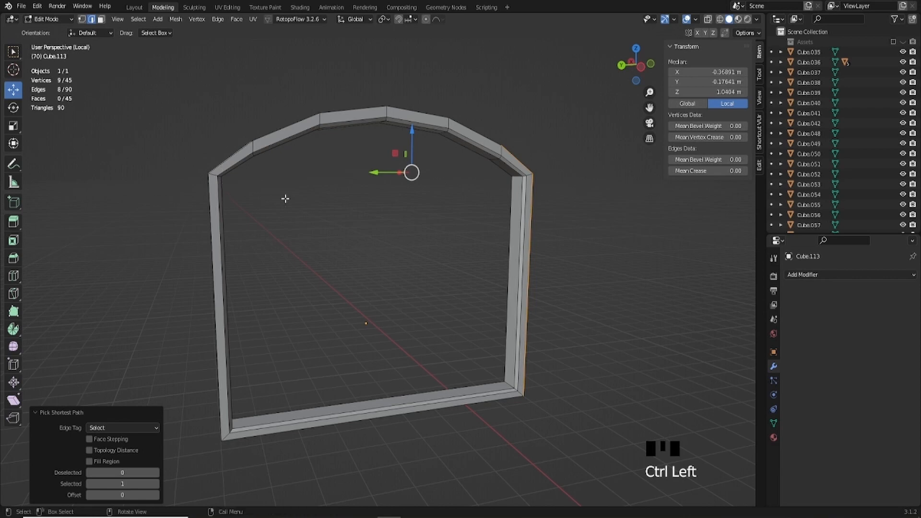
key(ctrl+z)
ctrl+click(231, 158)
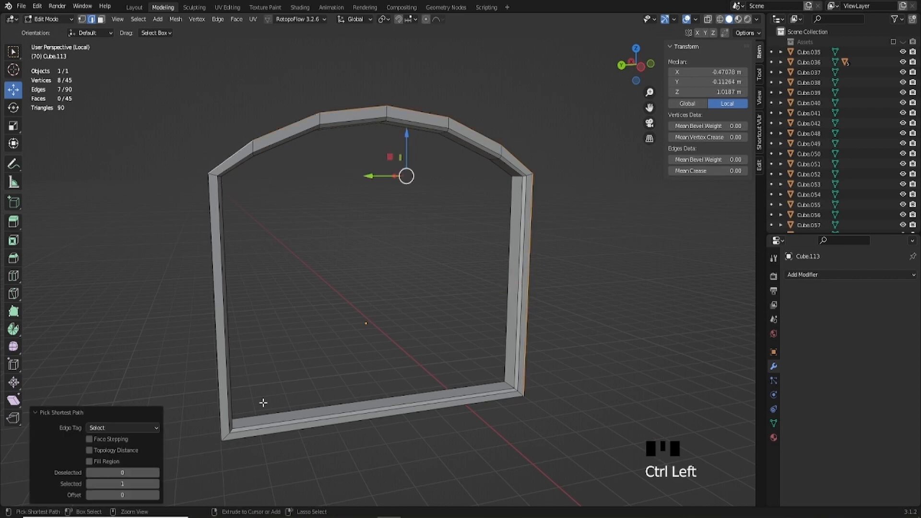
ctrl+click(275, 433)
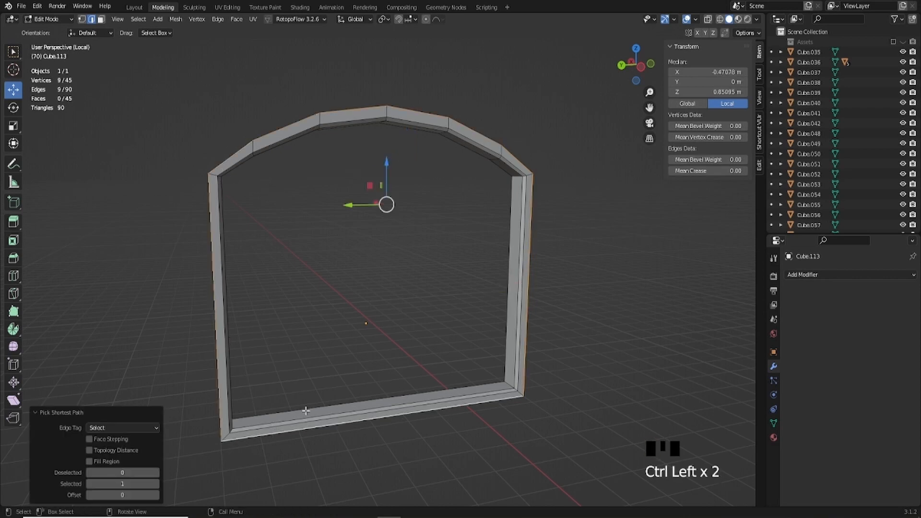
key(shift+d)
right_click(393, 419)
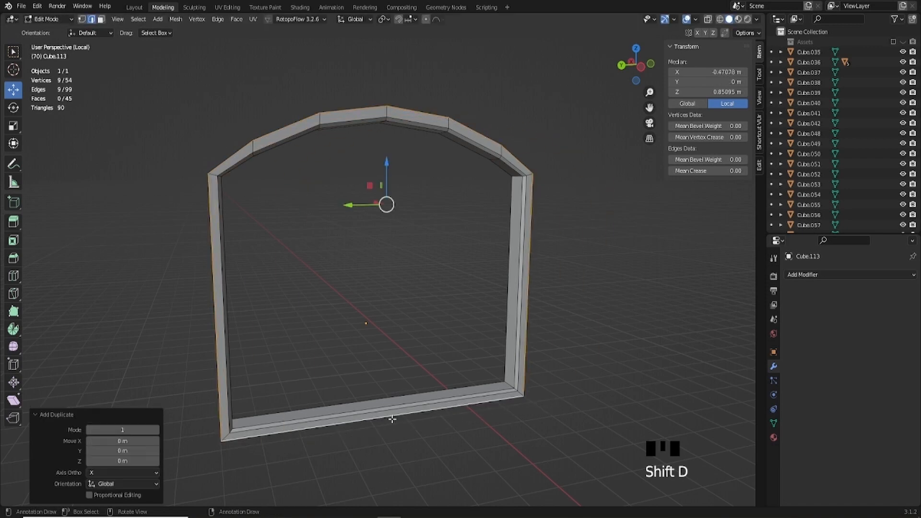
key(p)
click(356, 420)
middle_drag(356, 329, 306, 292)
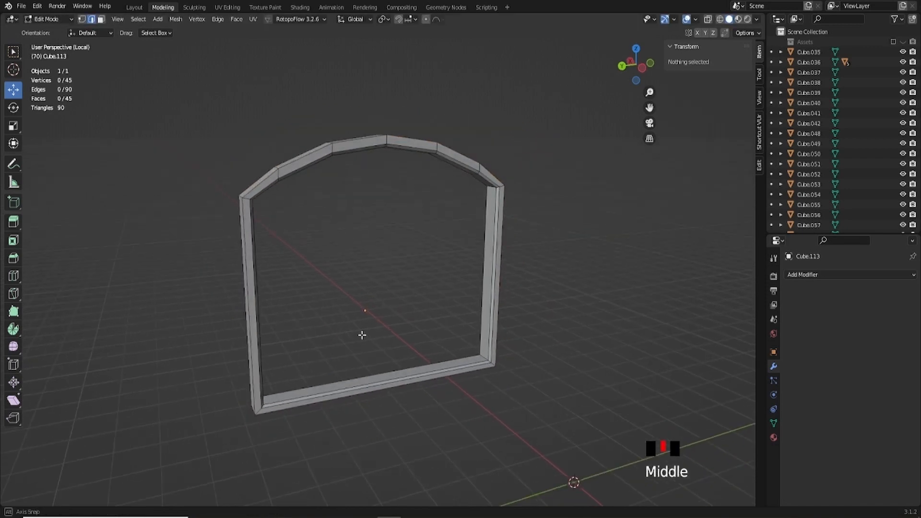
key(Tab)
Step: Select the separated arched outline and fill all its edges with a single face
click(242, 223)
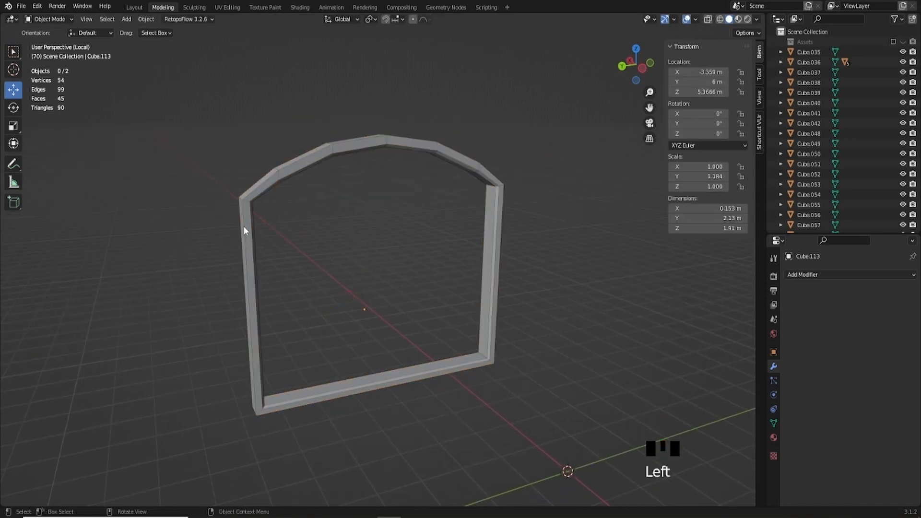
middle_drag(265, 330, 254, 357)
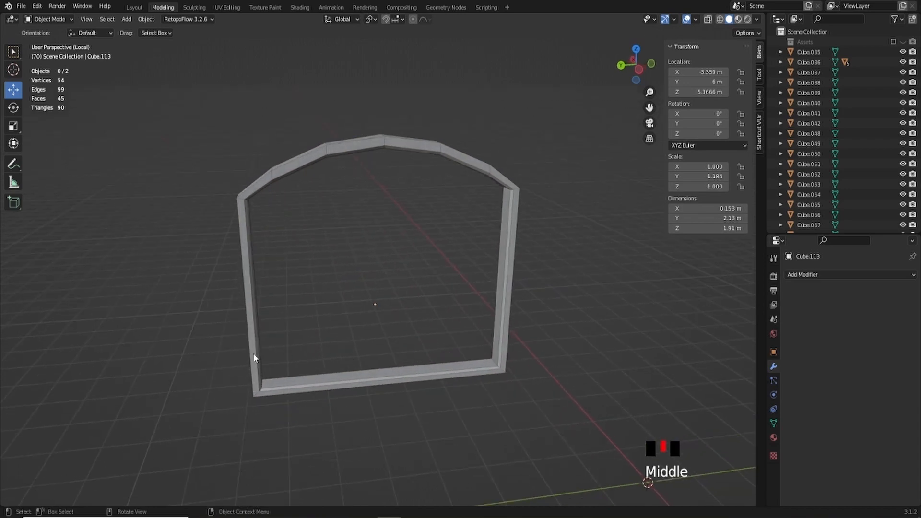
click(251, 371)
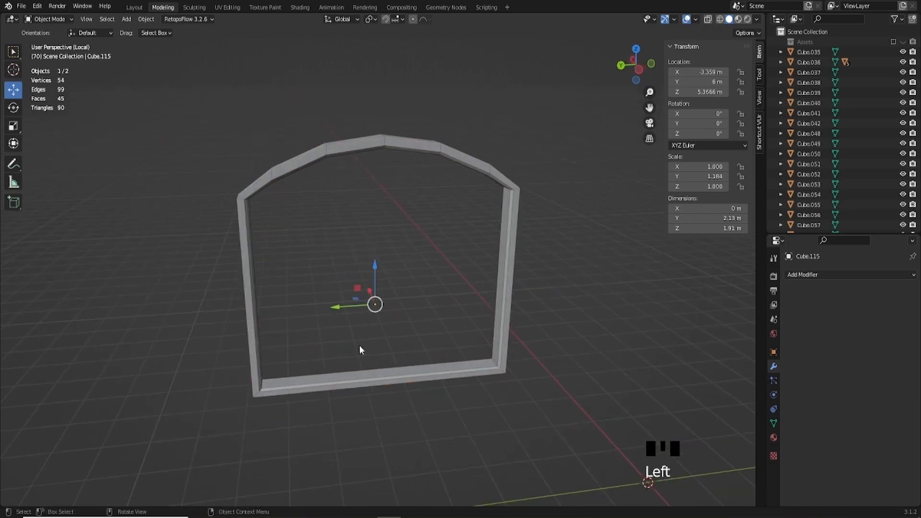
middle_drag(360, 349, 395, 330)
scroll(392, 326, up, 2)
key(Tab)
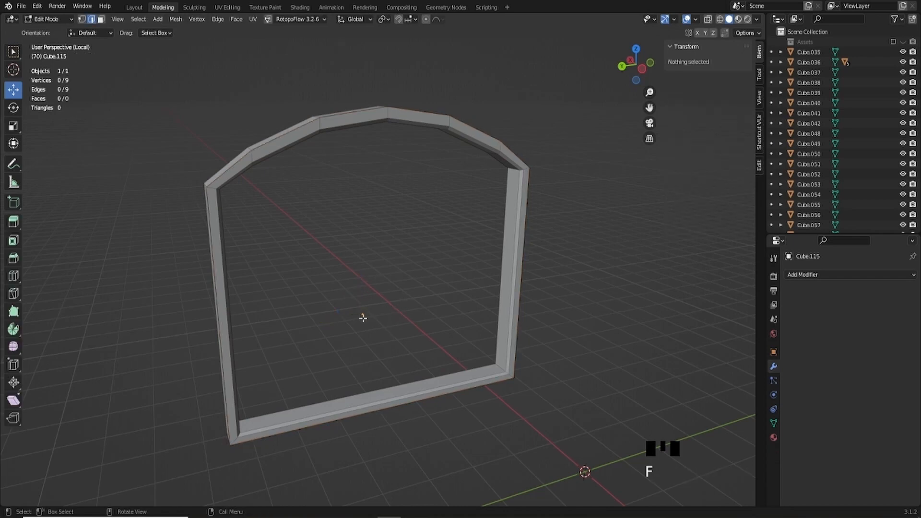
key(a)
key(f)
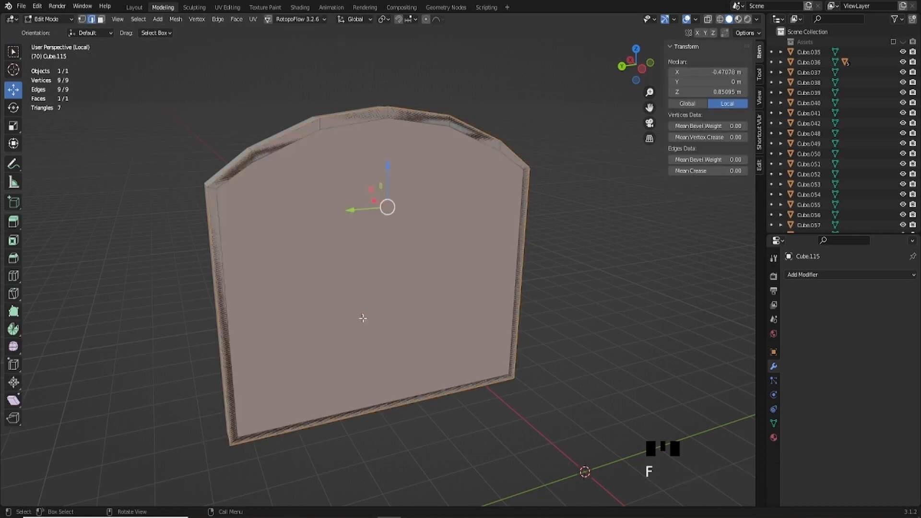
middle_drag(361, 319, 346, 198)
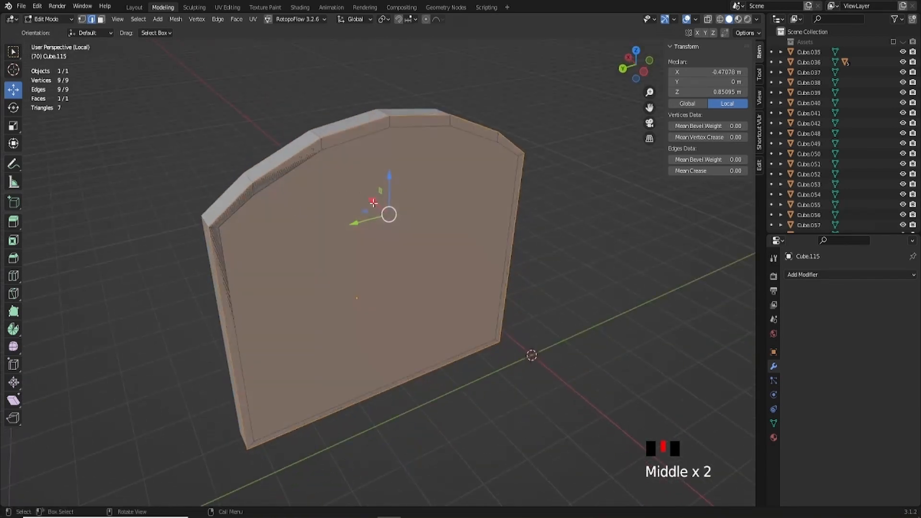
Step: Isolate the filled arched face without the frame and inset it by about 0.049 m
key(KP_Divide)
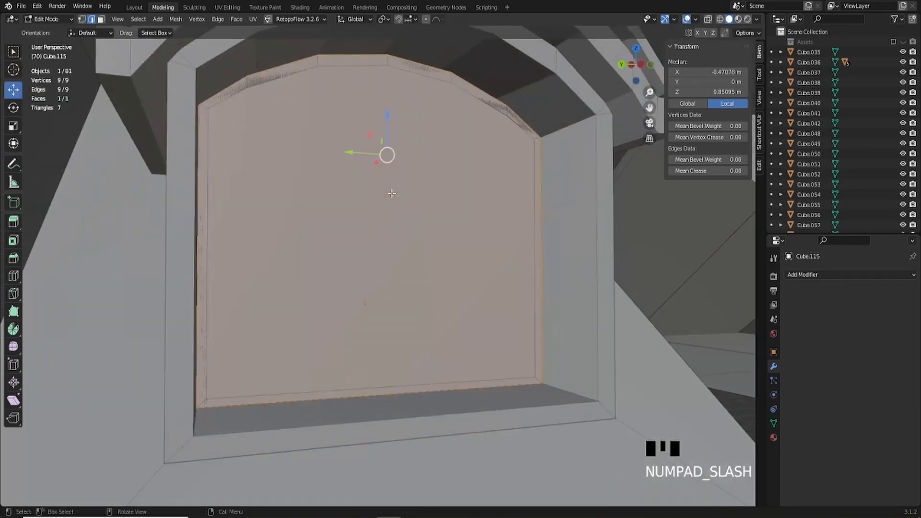
key(KP_Divide)
middle_drag(300, 208, 401, 240)
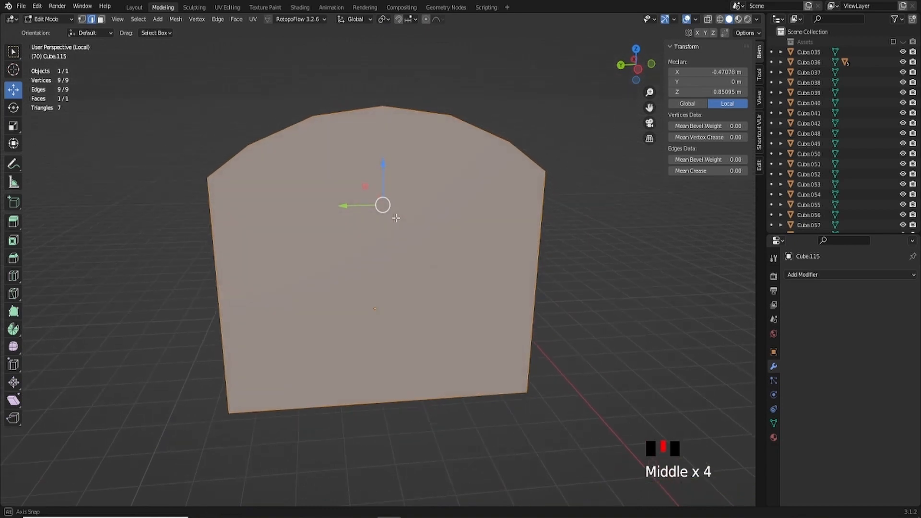
key(i)
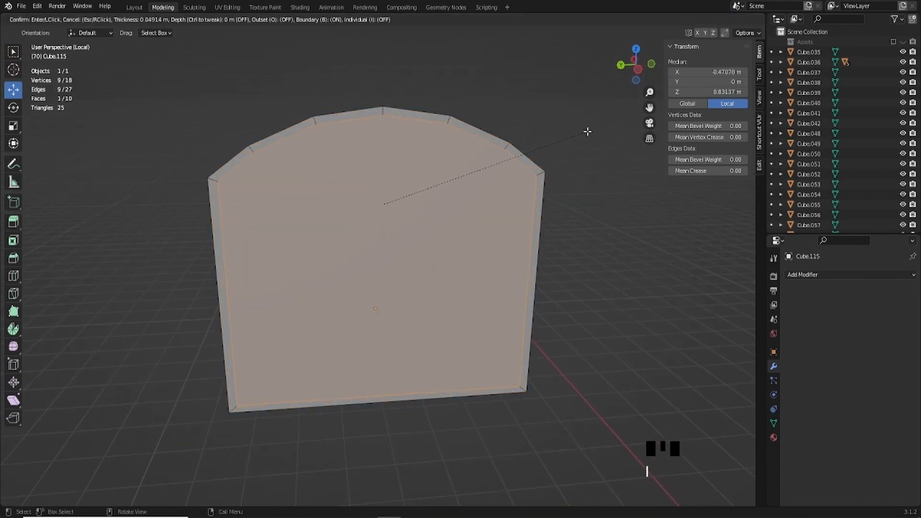
click(587, 132)
middle_drag(302, 259, 290, 258)
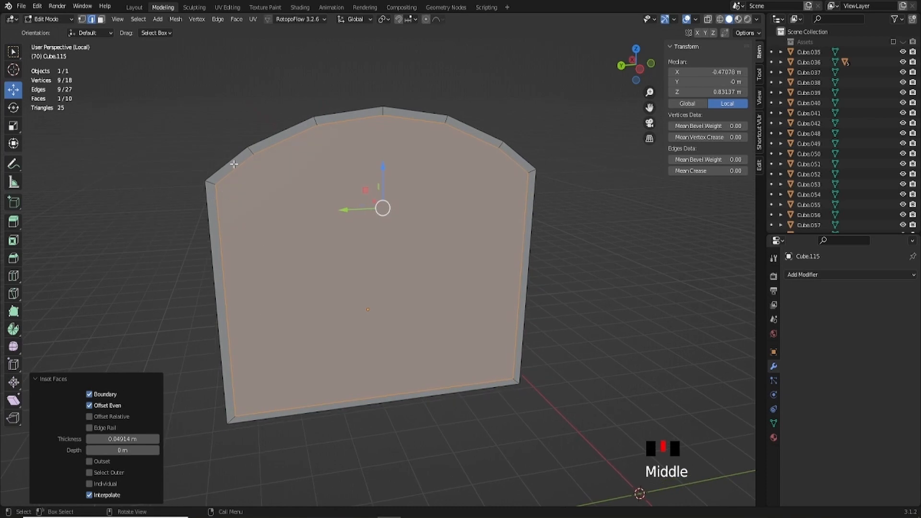
middle_drag(323, 243, 318, 241)
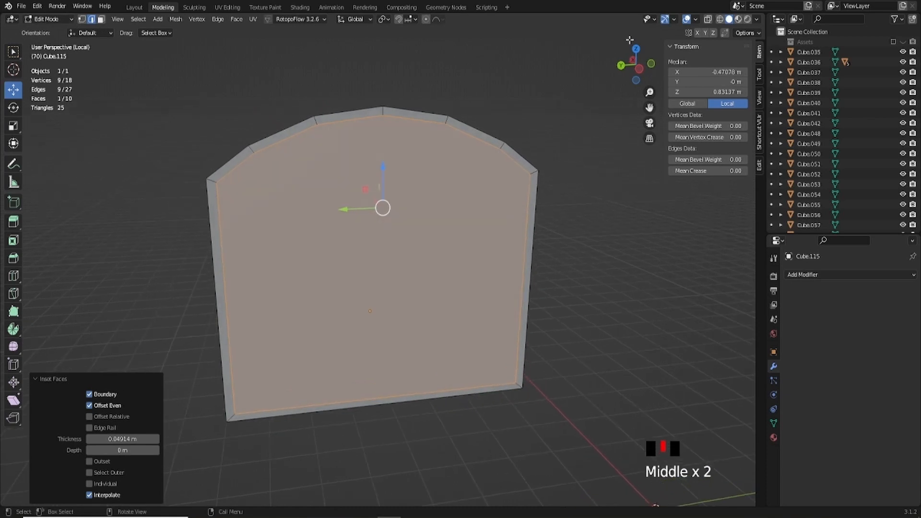
Step: In left orthographic view, knife-cut a vertical edge from the inset arch's second vertex on the +Y side down to the bottom edge
click(641, 71)
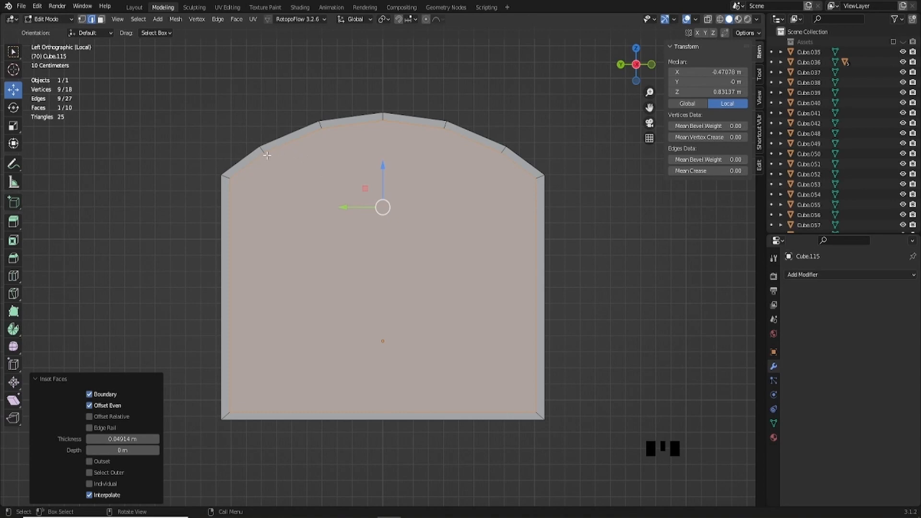
key(k)
click(263, 153)
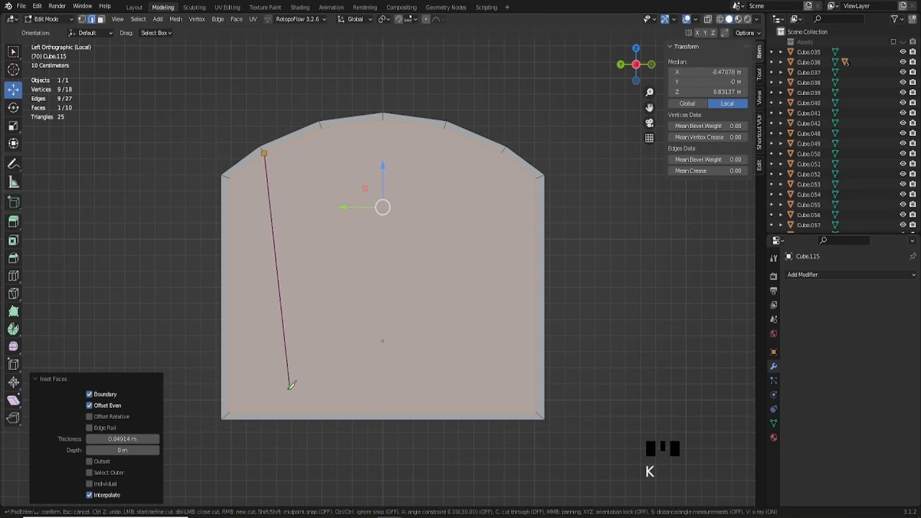
click(264, 420)
key(Return)
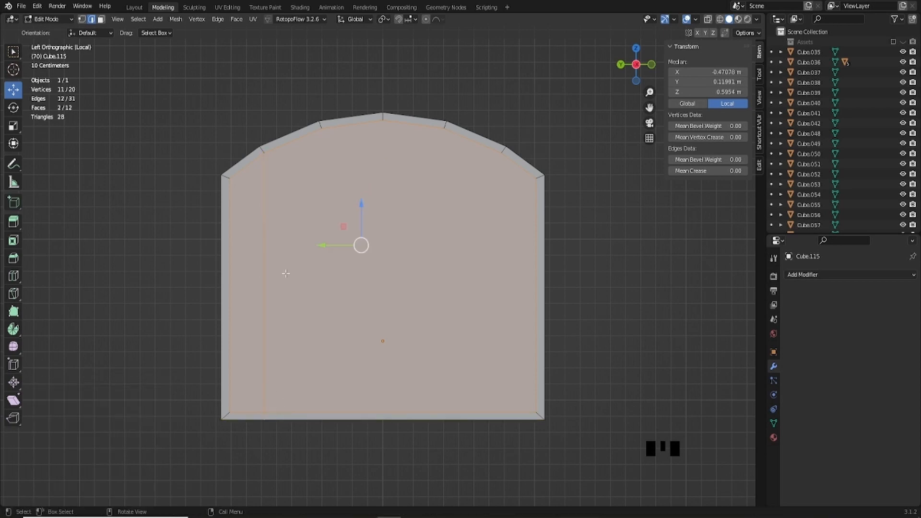
Step: Knife-cut vertical edges from the inset arch's third vertex on the +Y side and from its apex vertex down to the bottom edge
key(k)
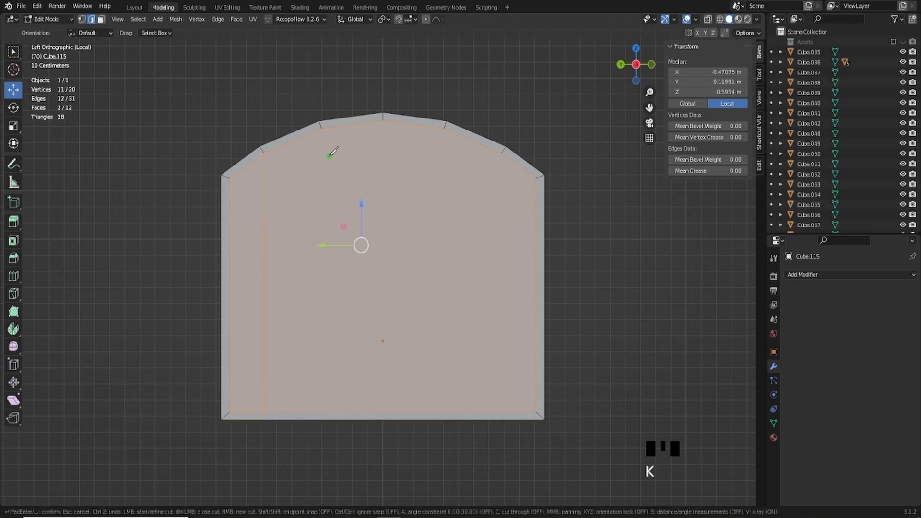
click(321, 128)
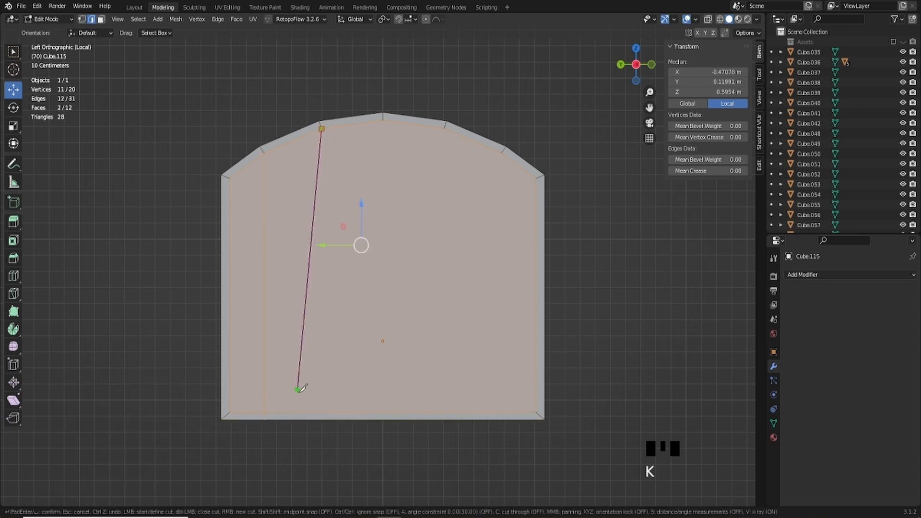
click(320, 419)
key(Return)
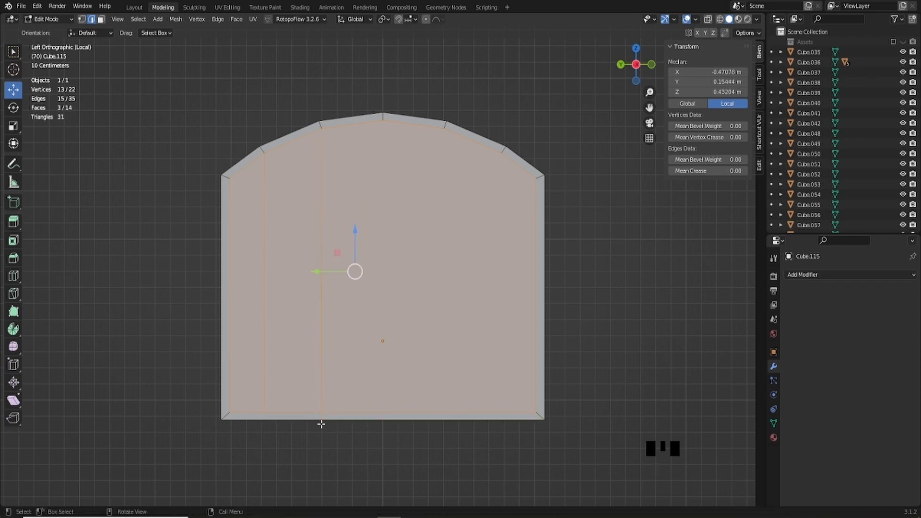
key(k)
click(382, 120)
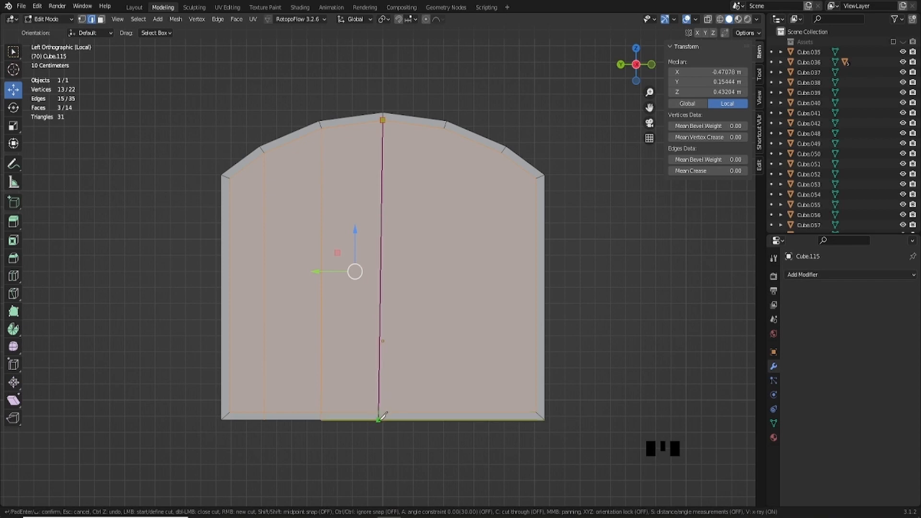
click(380, 419)
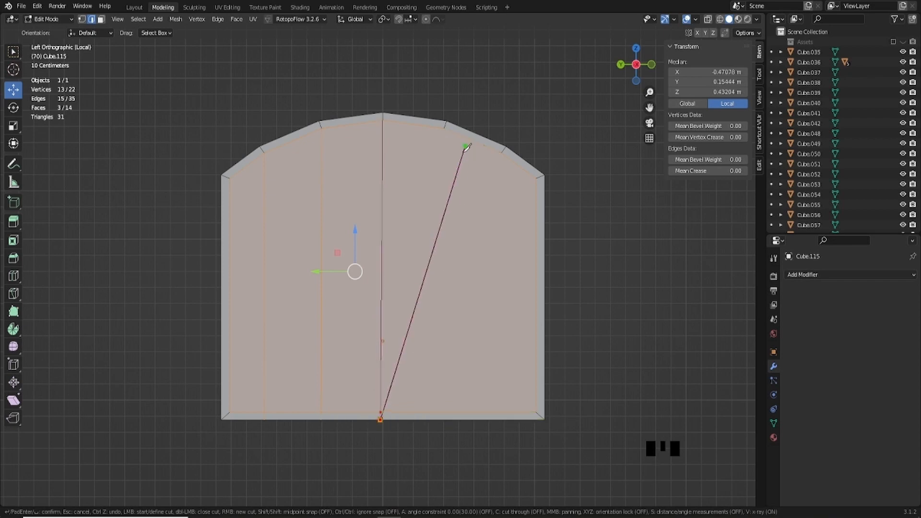
key(Return)
Step: Knife-cut vertical edges from the two inset arch vertices between the apex and the -Y corner down to the bottom edge
key(k)
click(443, 129)
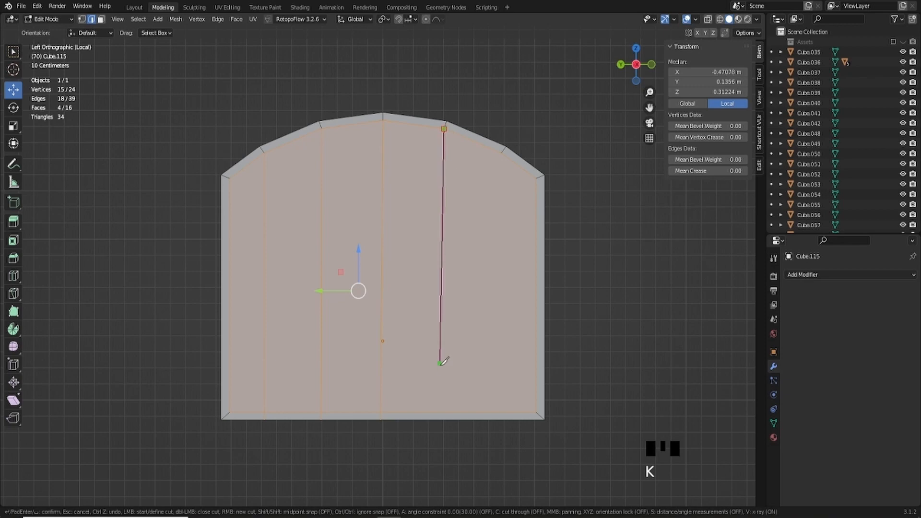
click(440, 419)
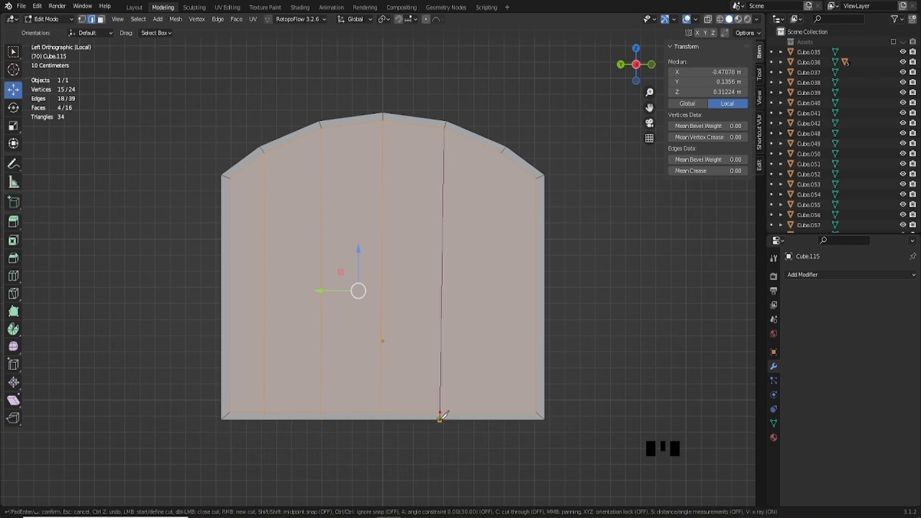
key(Return)
key(k)
click(502, 153)
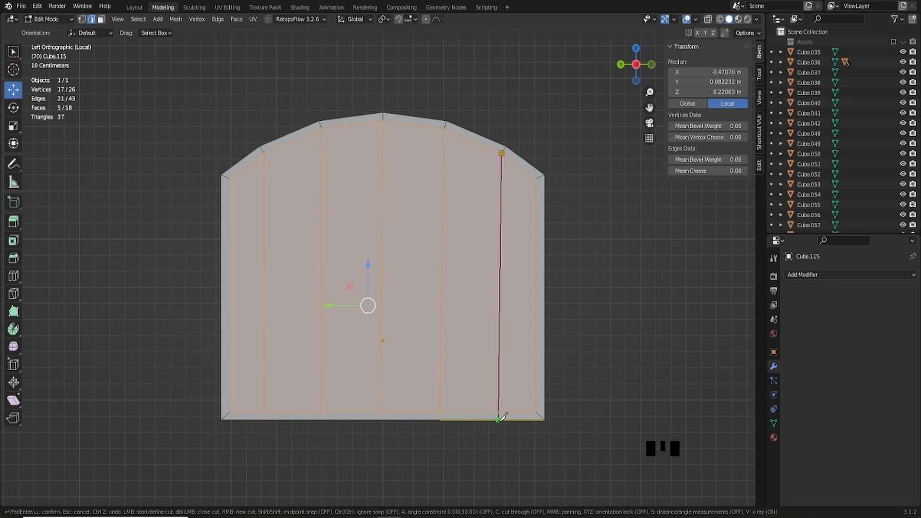
click(498, 419)
key(Return)
Step: Exit local view, leave mesh editing, and move the arched panel about 0.133 m along X into the frame
scroll(469, 336, down, 2)
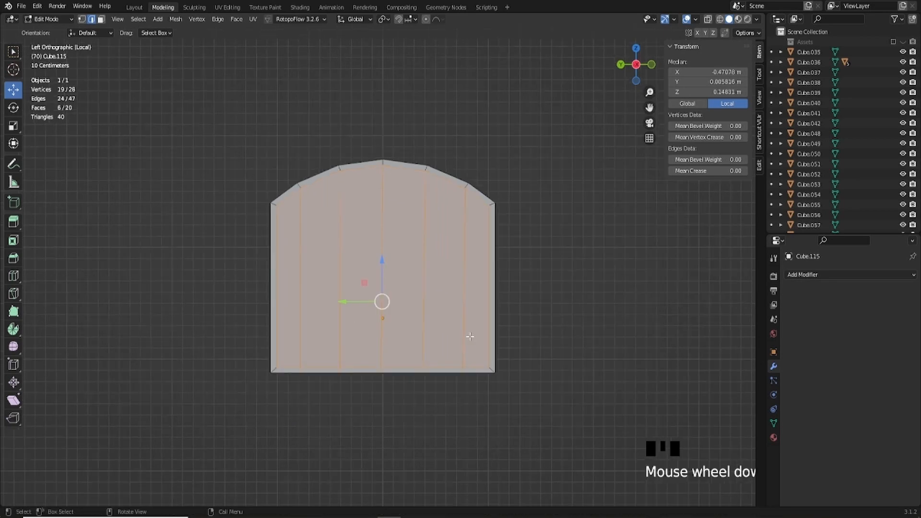
middle_drag(452, 320, 491, 337)
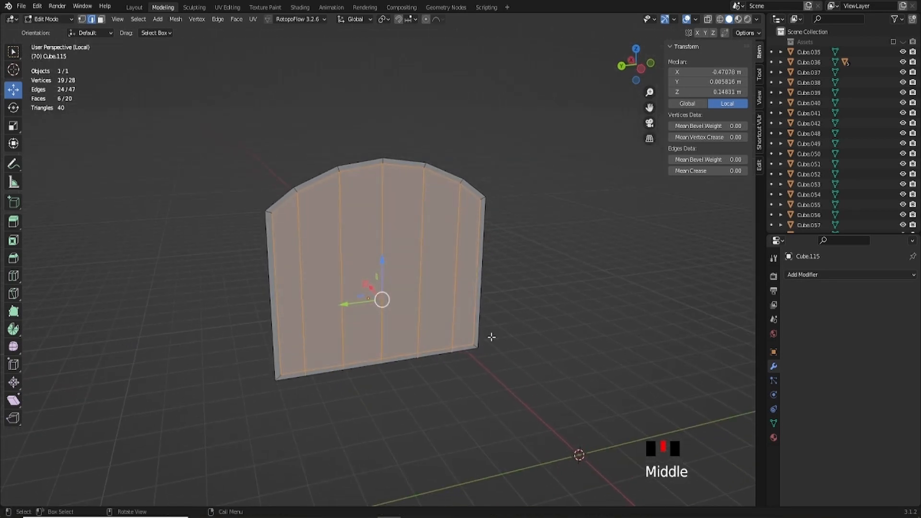
key(KP_Divide)
scroll(496, 341, down, 2)
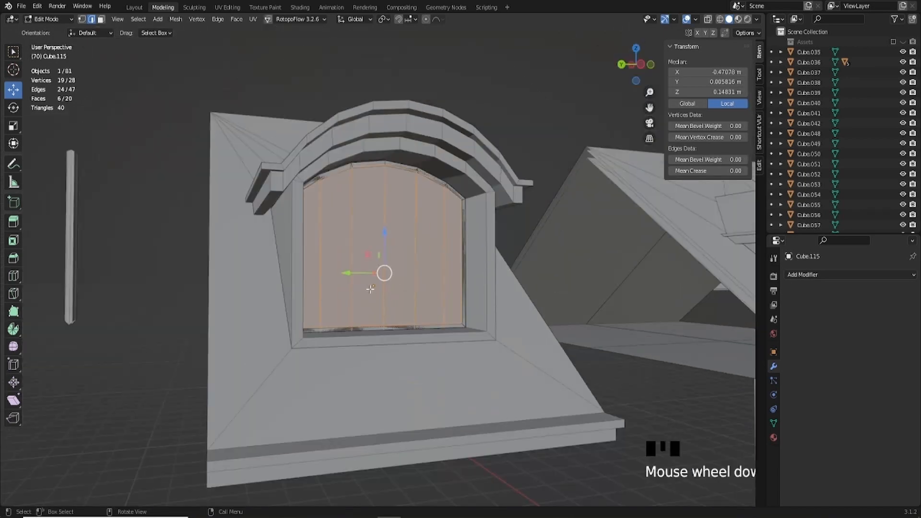
middle_drag(370, 289, 371, 252)
key(Tab)
scroll(365, 242, up, 3)
scroll(366, 241, up, 2)
drag(379, 259, 364, 249)
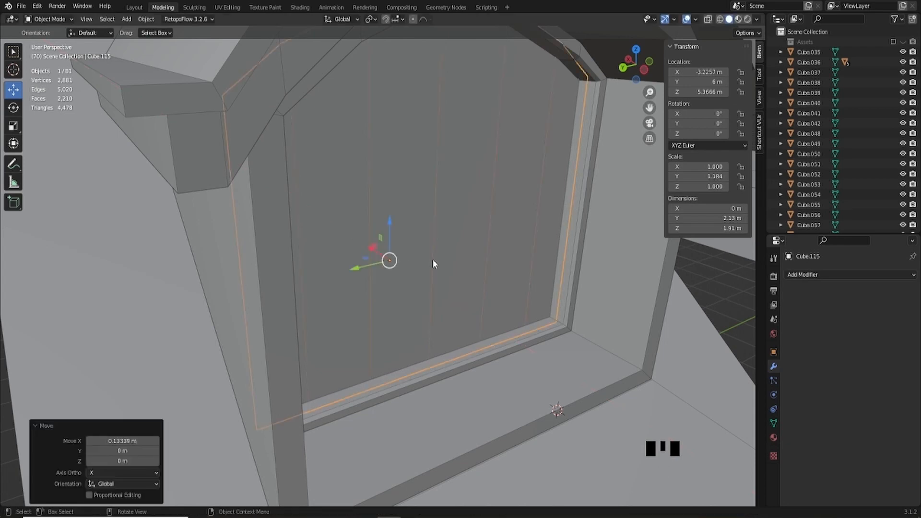
Step: Select the loose vertical bar beside the roof and move it about -3.6 m in Y and -0.071 m in X, in front of the arched panel
scroll(433, 260, down, 5)
middle_drag(433, 259, 442, 278)
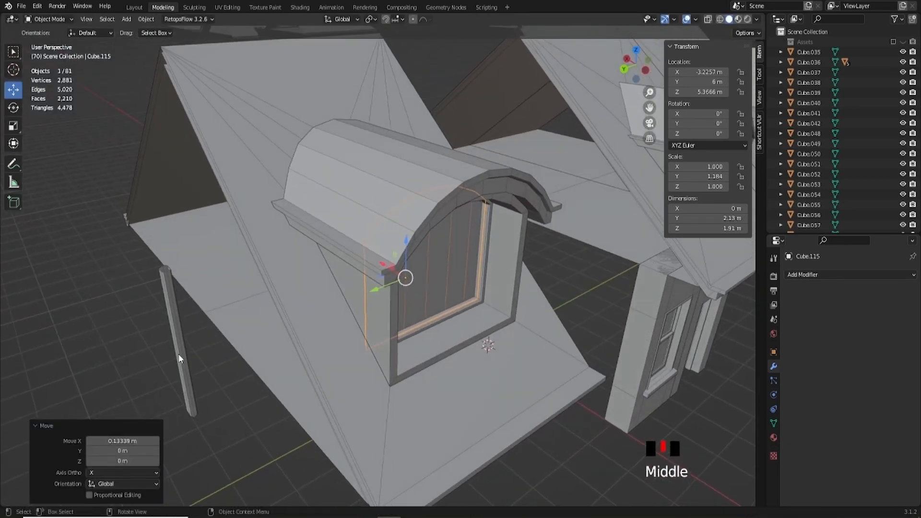
click(178, 359)
drag(142, 389, 386, 292)
middle_drag(431, 278, 361, 244)
scroll(444, 255, up, 3)
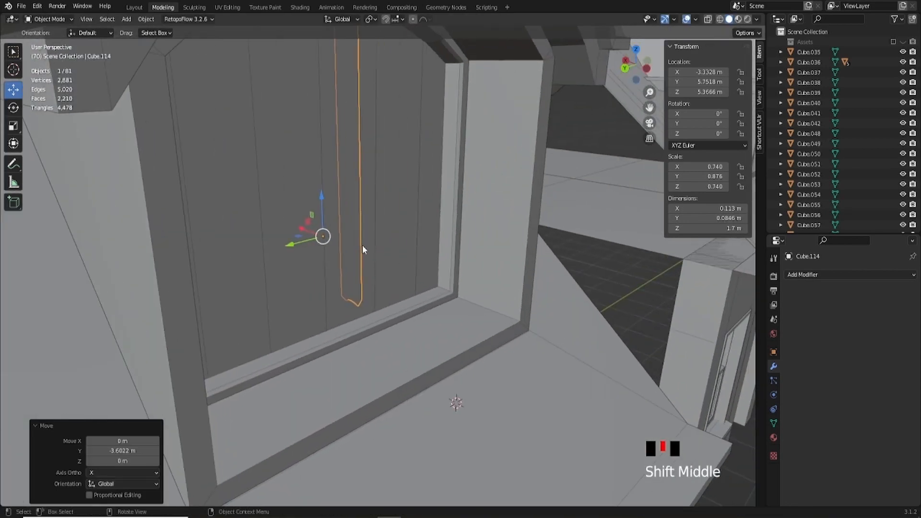
drag(300, 228, 305, 231)
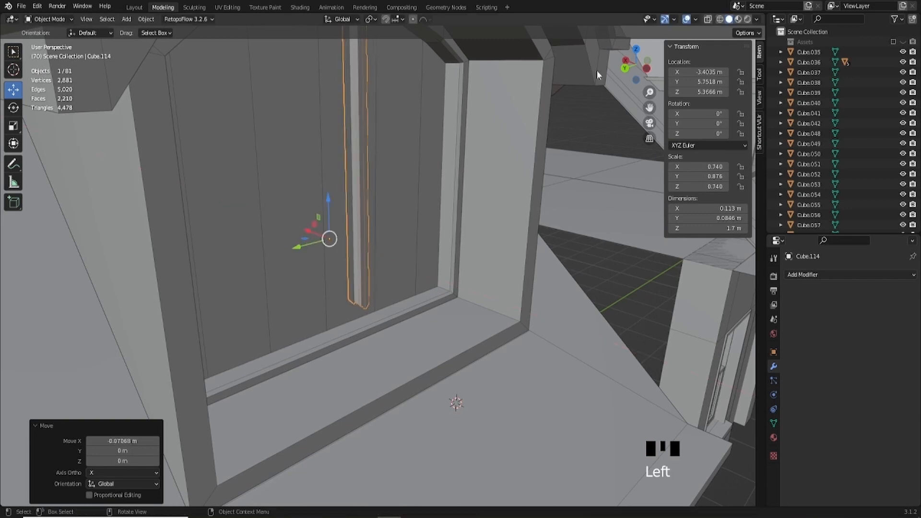
Step: In left orthographic view, centre the bar under the arch apex and raise it about 0.055 m in Z
double_click(645, 70)
shift+middle_drag(243, 180, 277, 186)
scroll(277, 186, up, 2)
shift+middle_drag(364, 225, 385, 289)
mouse_move(360, 322)
mouse_down()
mouse_move(330, 322)
mouse_move(362, 306)
mouse_up()
scroll(355, 229, up, 3)
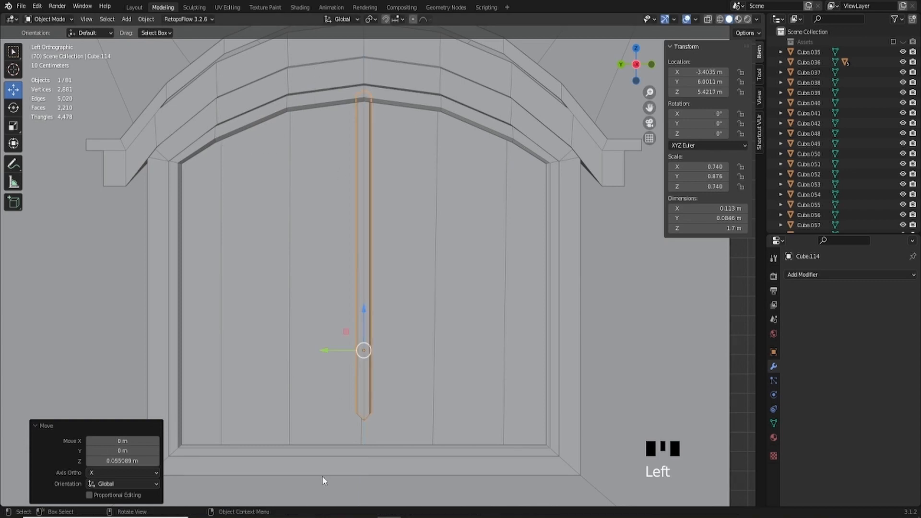
Step: With X-ray enabled, lower the bar's bottom-end vertices about 0.188 m to reach the frame's lower edge, and leave mesh editing
click(708, 20)
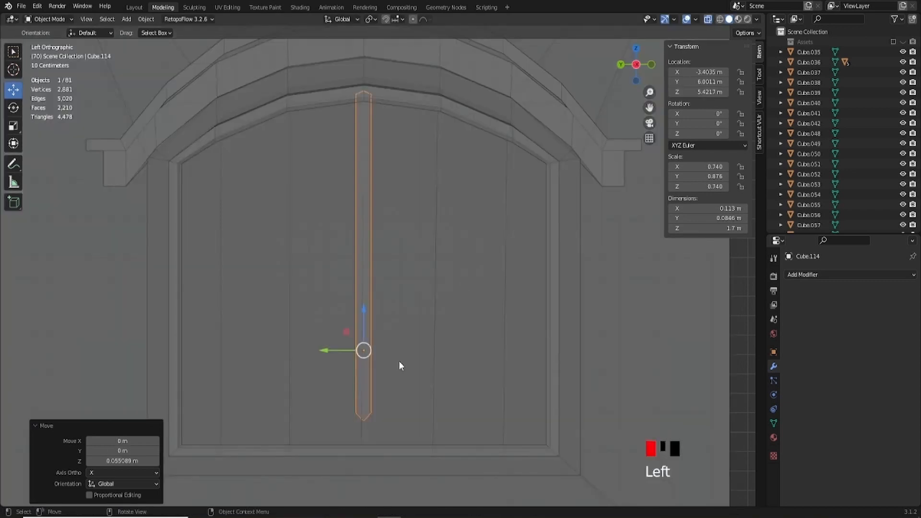
key(1)
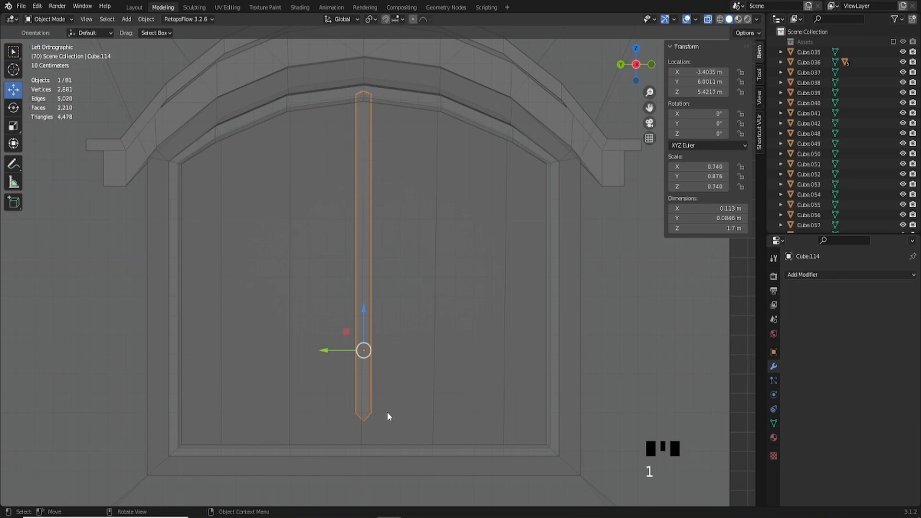
key(Tab)
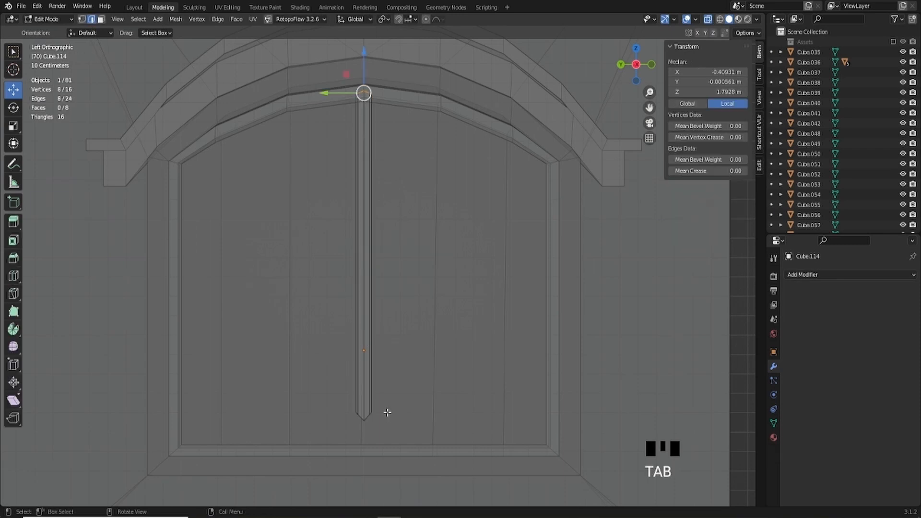
key(1)
drag(297, 381, 423, 458)
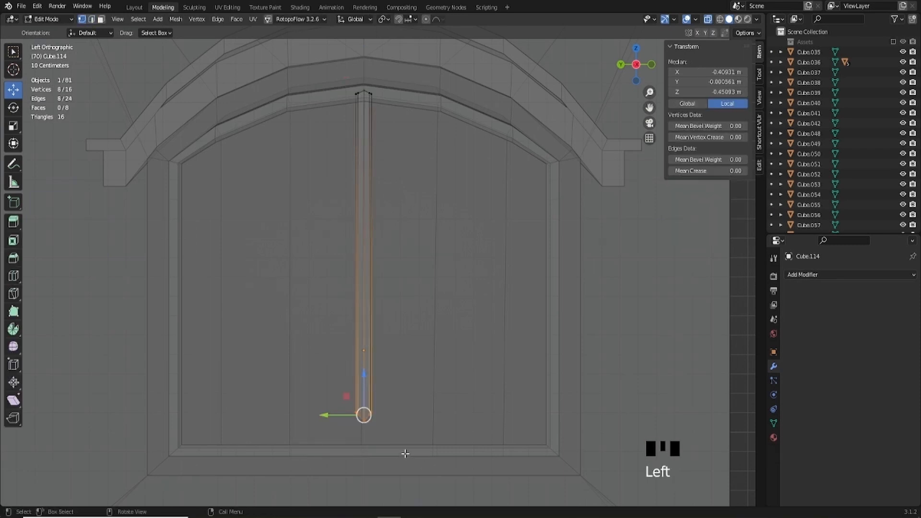
scroll(405, 453, up, 2)
shift+middle_drag(405, 453, 388, 264)
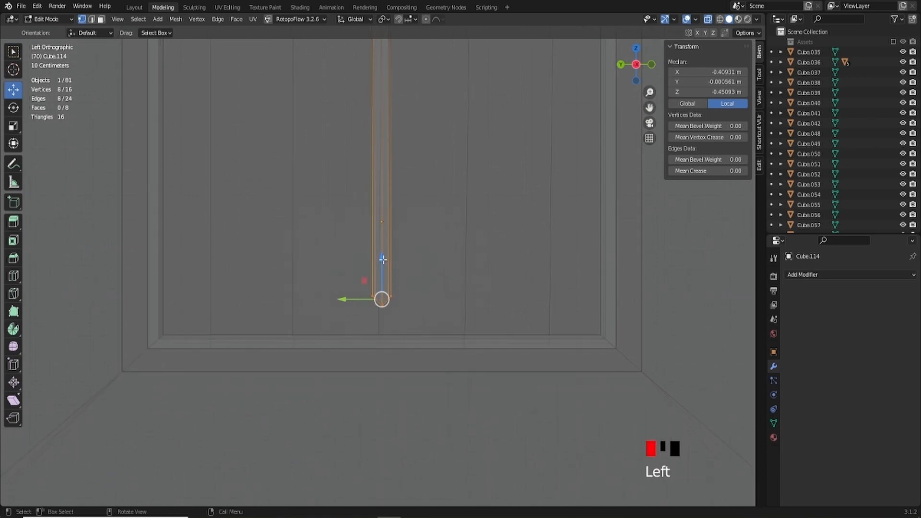
drag(382, 260, 382, 304)
scroll(420, 228, down, 2)
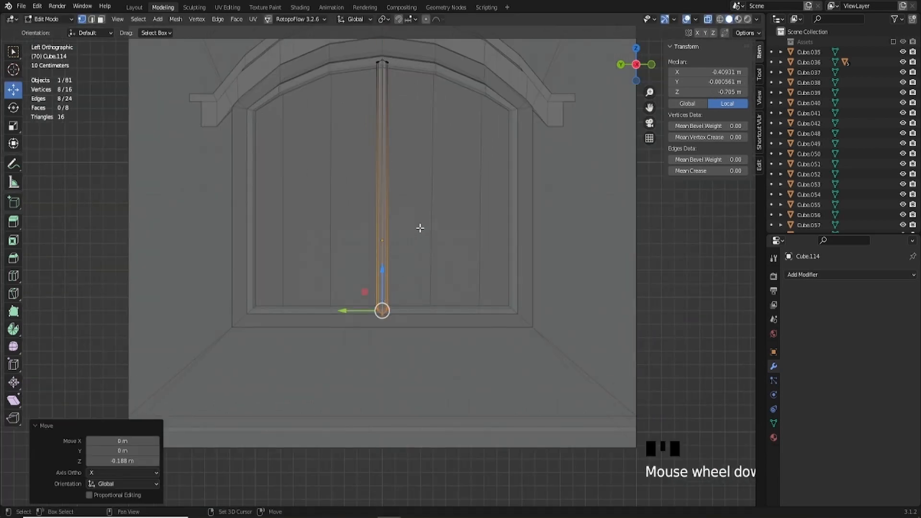
shift+middle_drag(420, 228, 420, 315)
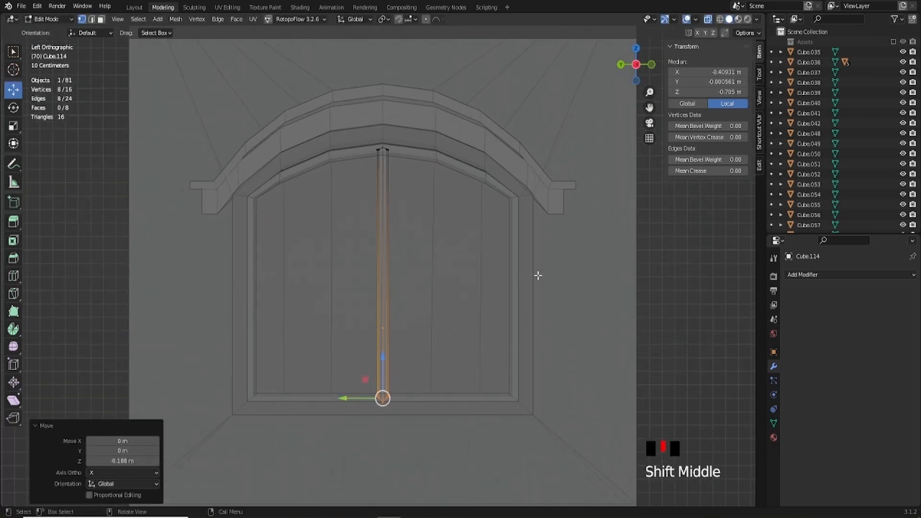
key(Tab)
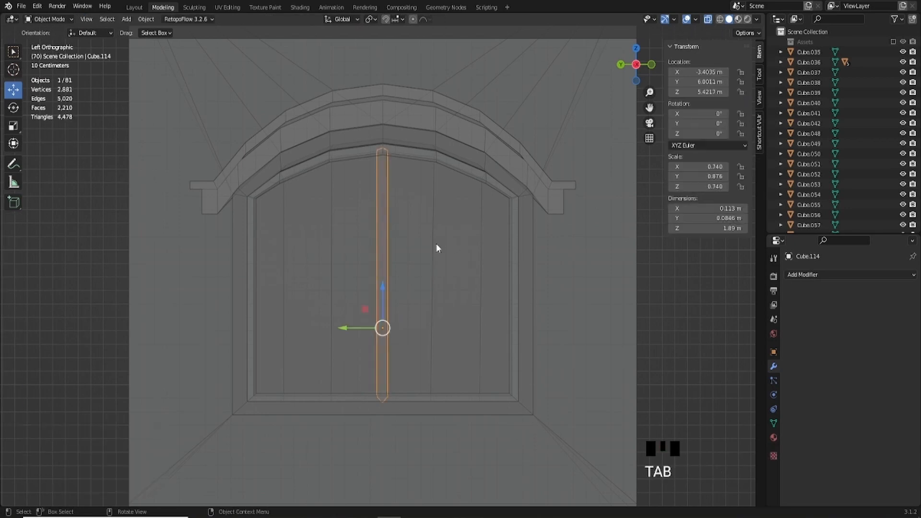
Step: Apply all transforms to the vertical bar and set its origin to its geometry
scroll(435, 244, down, 2)
middle_drag(433, 244, 406, 231)
scroll(406, 232, down, 2)
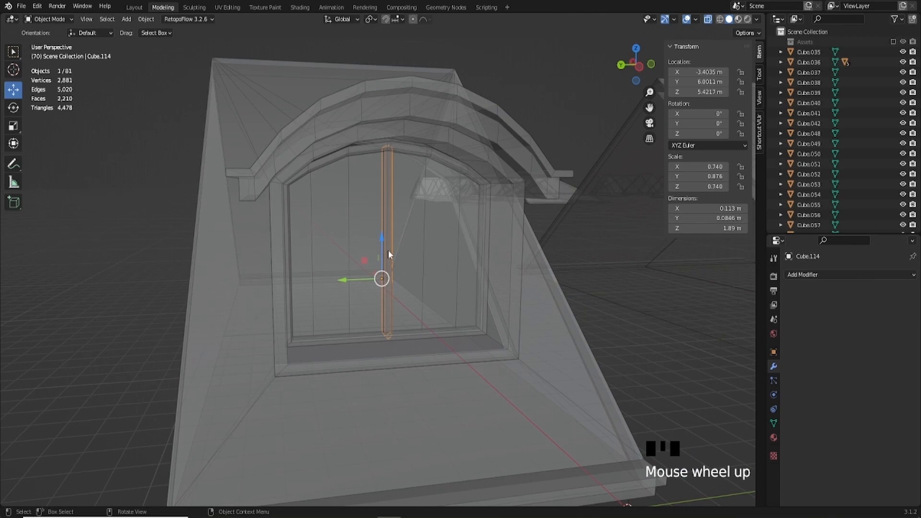
middle_click(387, 250)
key(ctrl+a)
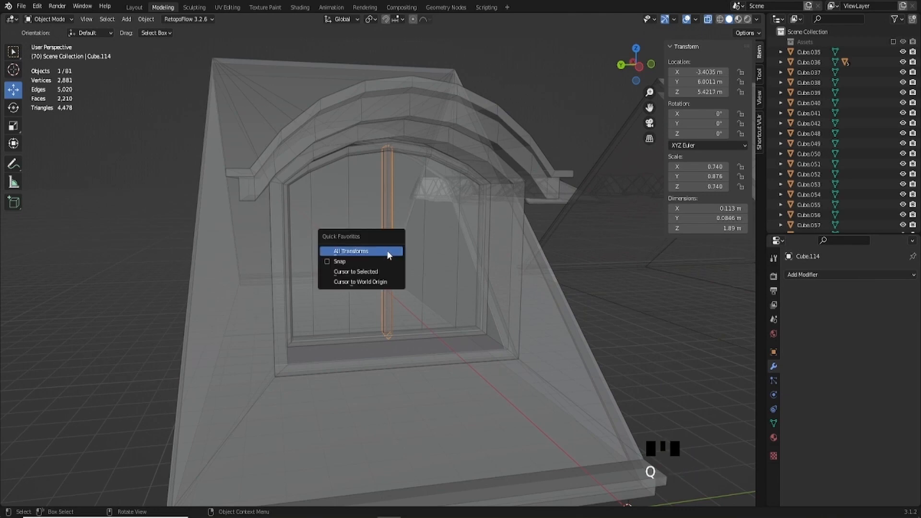
click(387, 251)
right_click(386, 250)
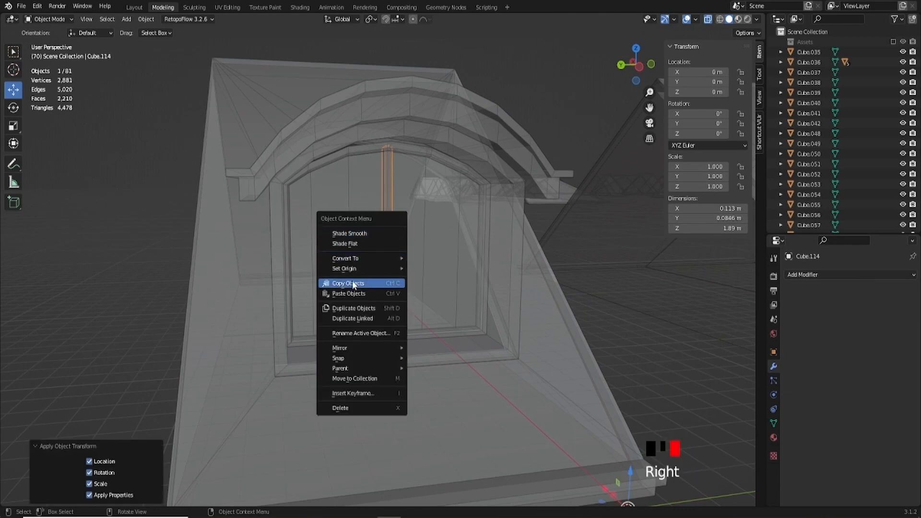
mouse_move(378, 270)
click(461, 280)
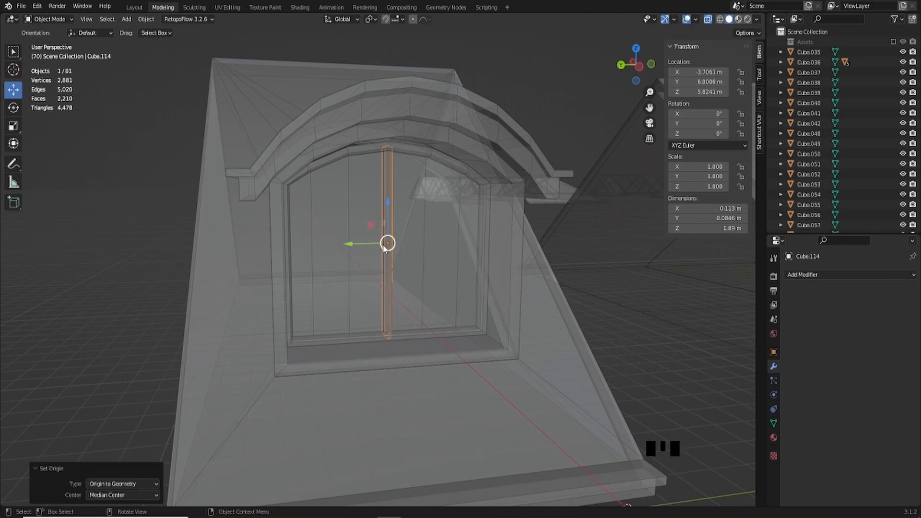
Step: Turn off X-ray, duplicate the vertical bar in place, and rotate the copy -90° about X to make a horizontal crossbar
middle_drag(387, 242, 788, 19)
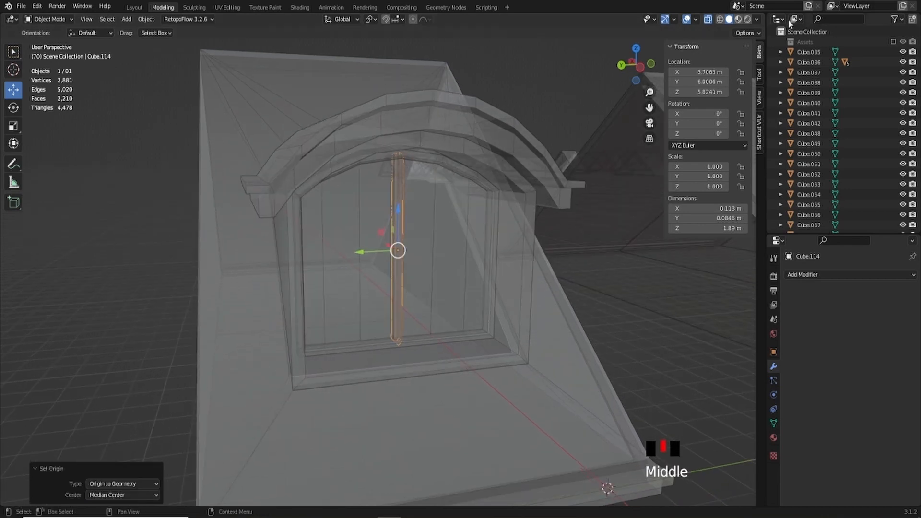
click(707, 19)
middle_drag(364, 287, 384, 280)
key(shift+d)
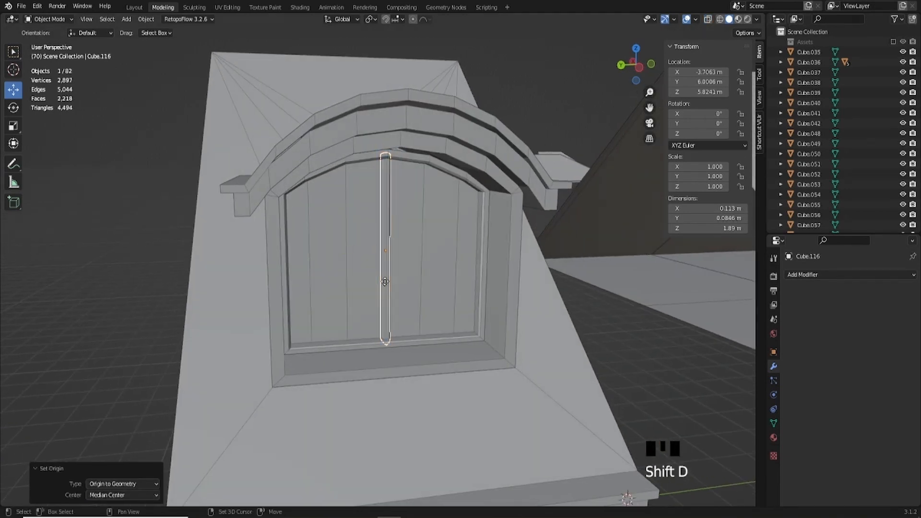
right_click(406, 281)
click(14, 108)
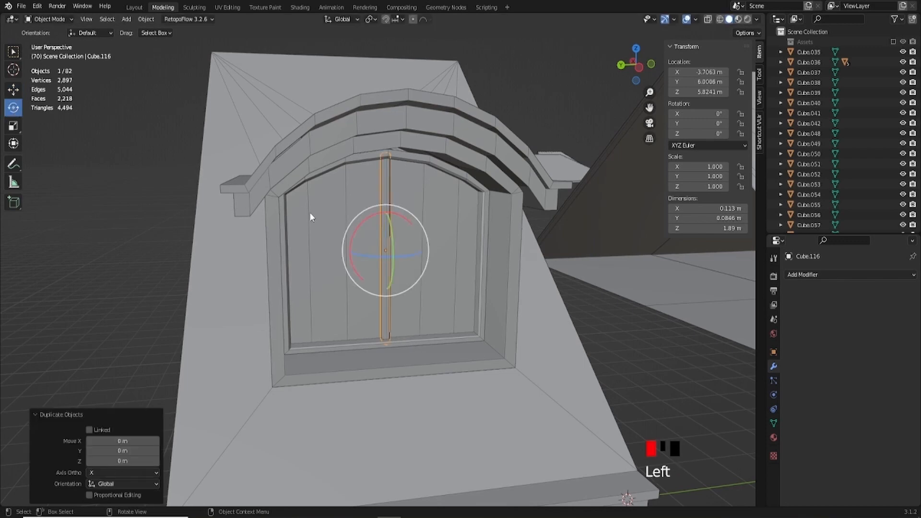
drag(360, 222, 331, 317)
middle_drag(446, 259, 451, 233)
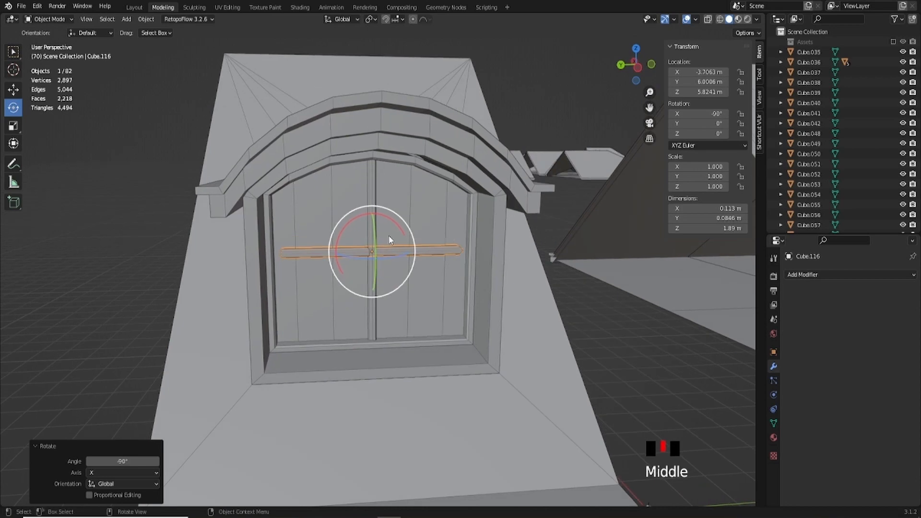
Step: Scale the horizontal crossbar to about 1.213 along its length so it spans the frame's width
click(14, 126)
drag(335, 252, 326, 255)
scroll(352, 245, down, 2)
middle_drag(353, 244, 392, 232)
Step: Examine the barred arched dormer alongside the neighbouring house and roof modules, with nothing selected
key(Tab)
scroll(393, 231, down, 3)
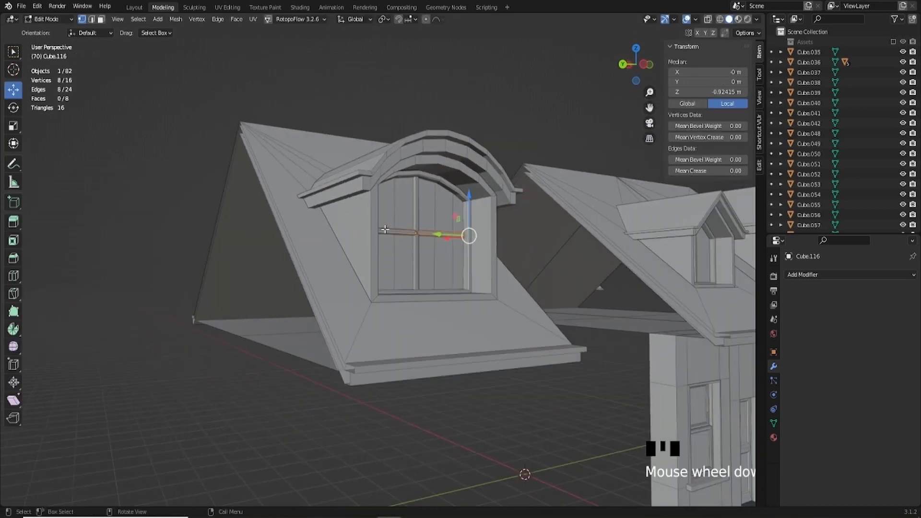
click(498, 99)
middle_drag(481, 253, 378, 265)
scroll(473, 272, up, 3)
scroll(473, 271, down, 5)
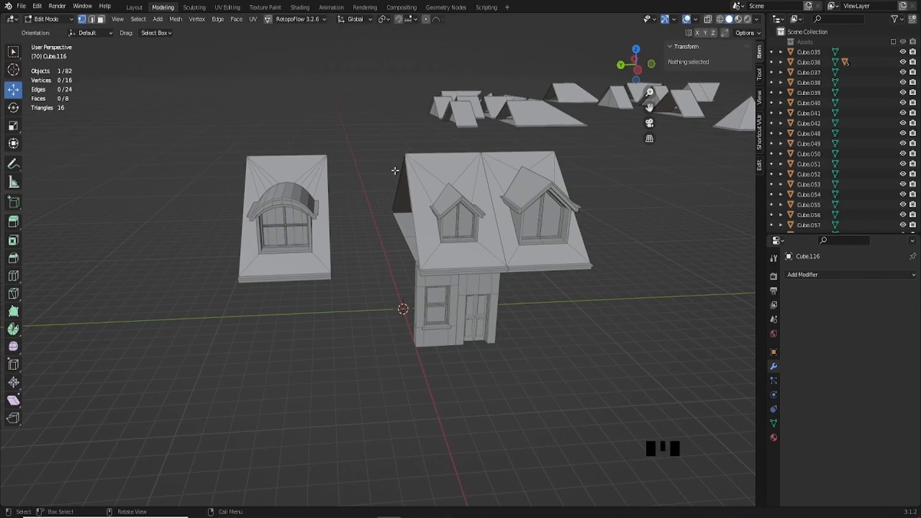
key(Tab)
shift+middle_drag(470, 245, 508, 329)
click(507, 329)
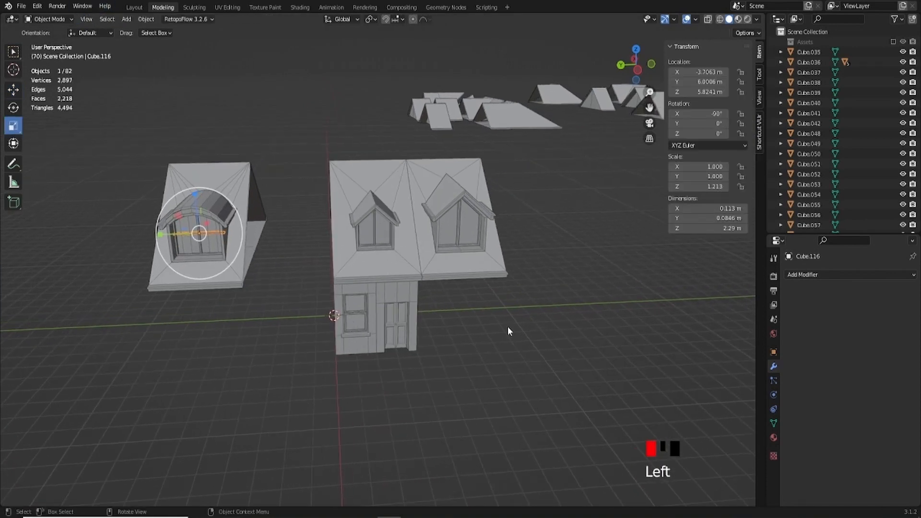
Step: Select both gabled dormer roof modules with their windows and move them about -9.36 m along Y, away from the house front
scroll(458, 327, up, 2)
click(404, 273)
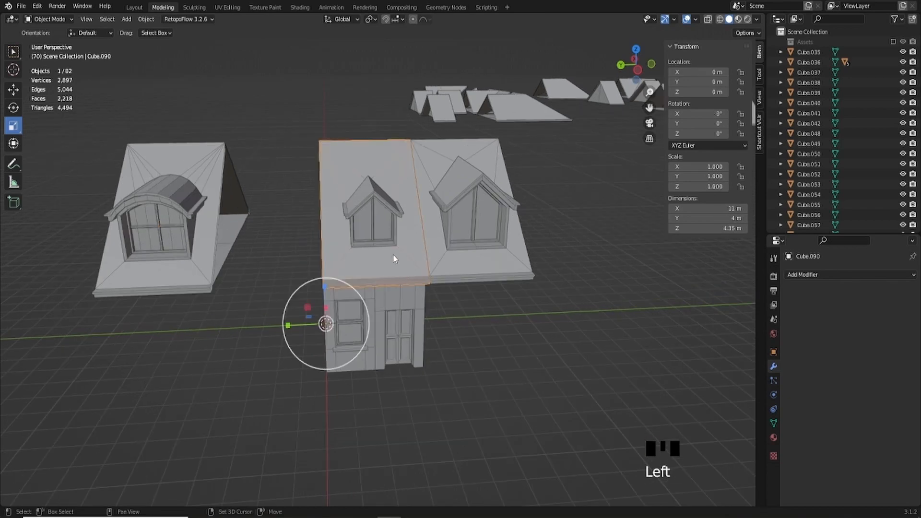
middle_drag(393, 257, 364, 241)
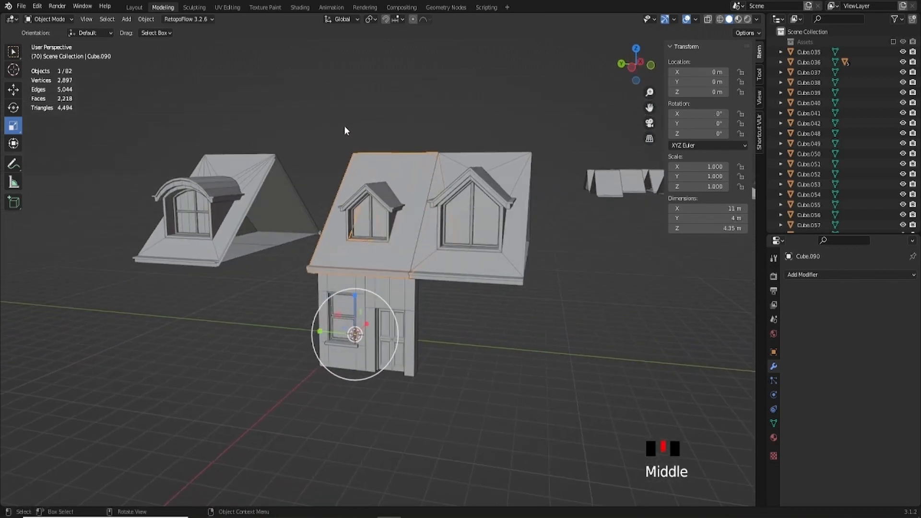
drag(343, 122, 532, 242)
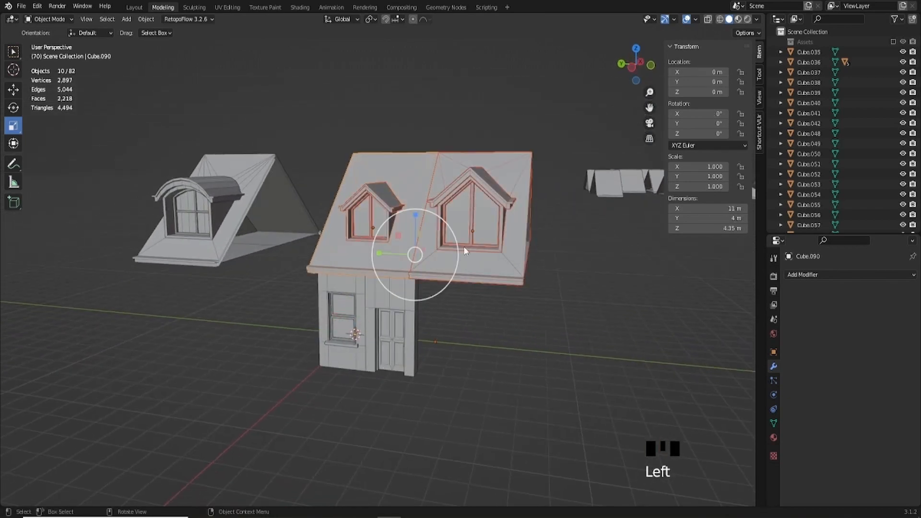
click(15, 90)
click(14, 90)
middle_drag(308, 154, 377, 229)
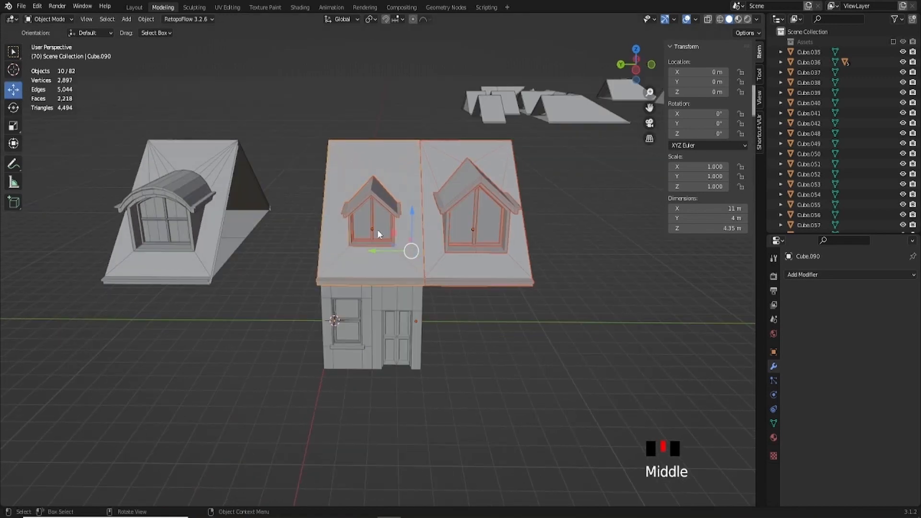
drag(370, 252, 185, 252)
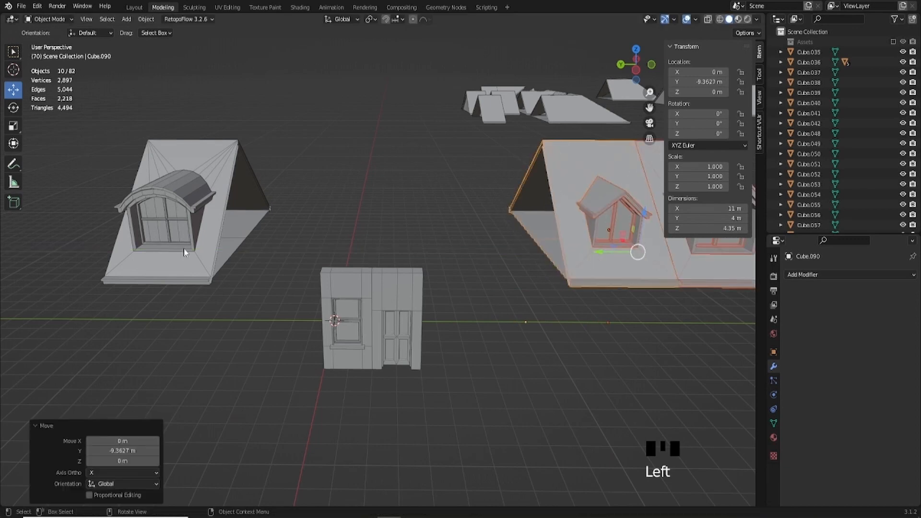
Step: With snapping on, select the whole arched dormer roof module, move it -8 m along Y onto the house front, and deselect it
drag(95, 124, 261, 354)
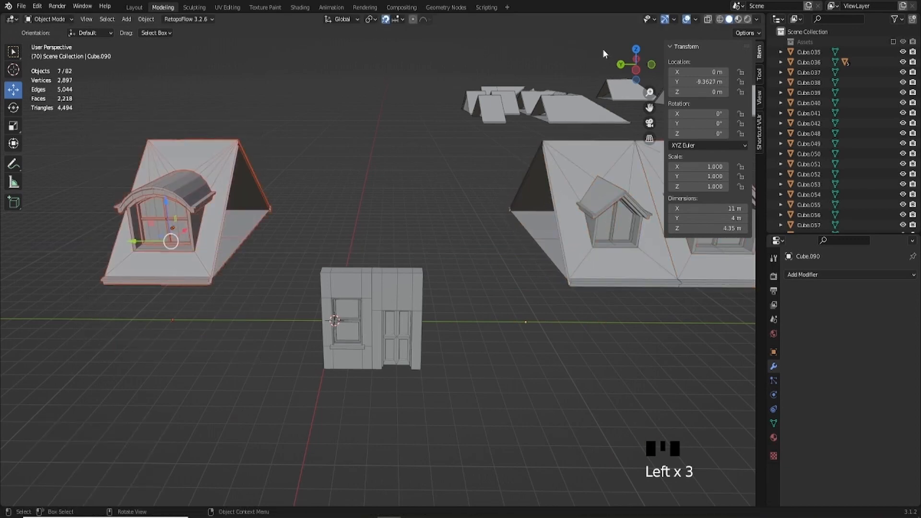
click(635, 70)
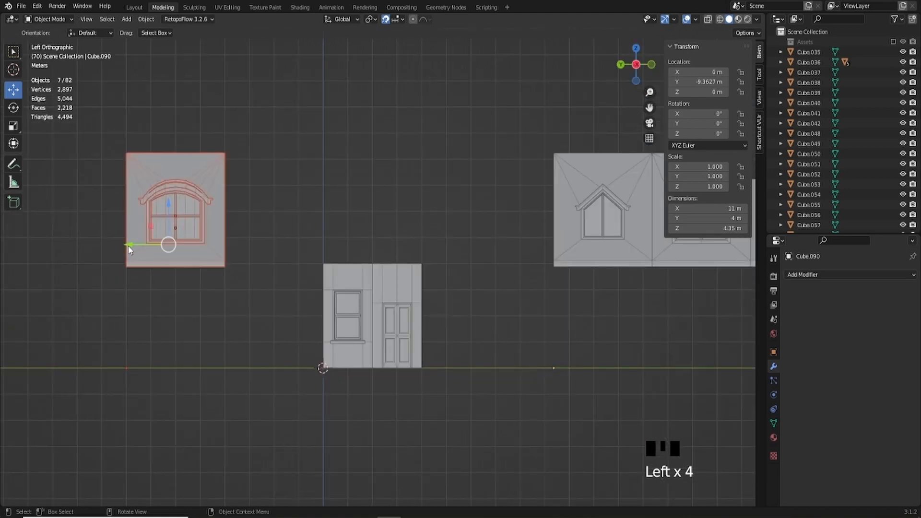
drag(130, 248, 326, 248)
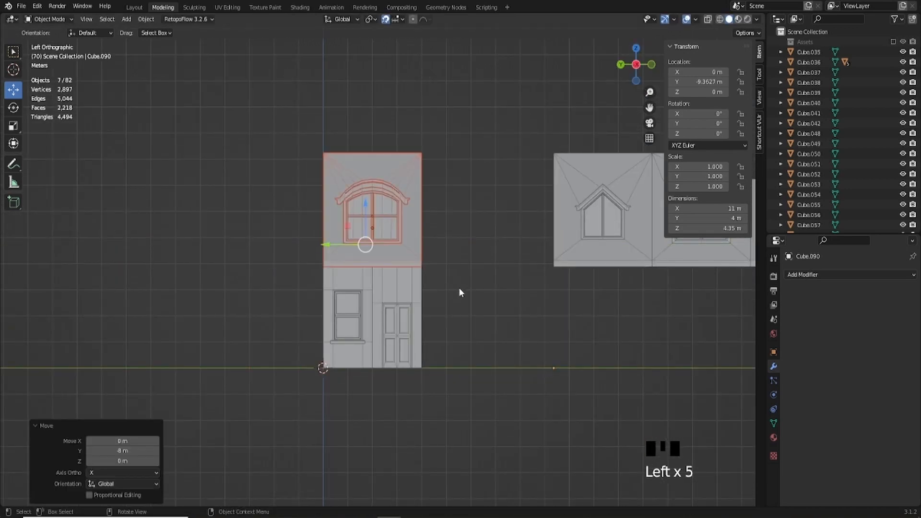
click(458, 286)
Step: Switch the viewport to Material Preview shading and look over the house front with its arched dormer
middle_drag(459, 286, 697, 4)
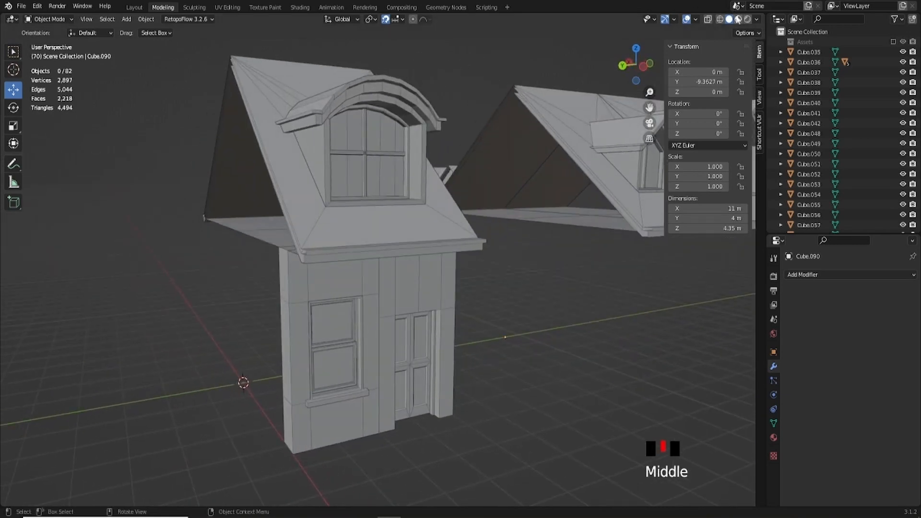
click(738, 21)
scroll(495, 292, down, 2)
scroll(494, 292, up, 2)
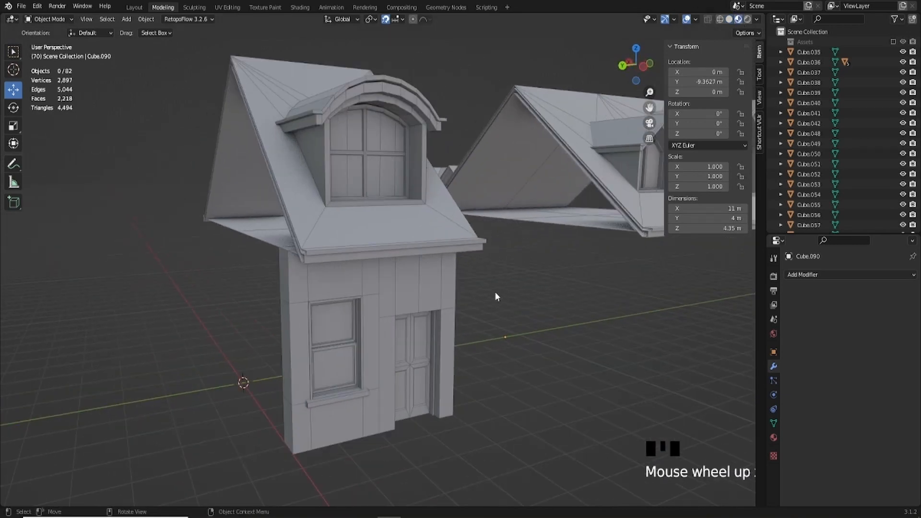
mouse_move(495, 291)
middle_down()
mouse_move(414, 285)
mouse_move(403, 314)
mouse_move(435, 361)
mouse_move(521, 313)
mouse_move(480, 330)
middle_up()
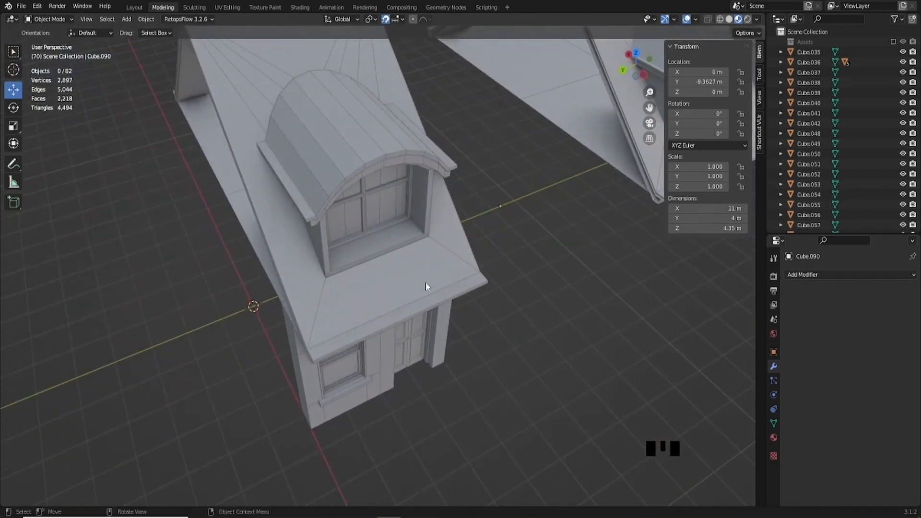
middle_drag(425, 283, 367, 258)
Step: Apply Shade Smooth to the dormer's curved roof
click(363, 212)
scroll(367, 245, up, 2)
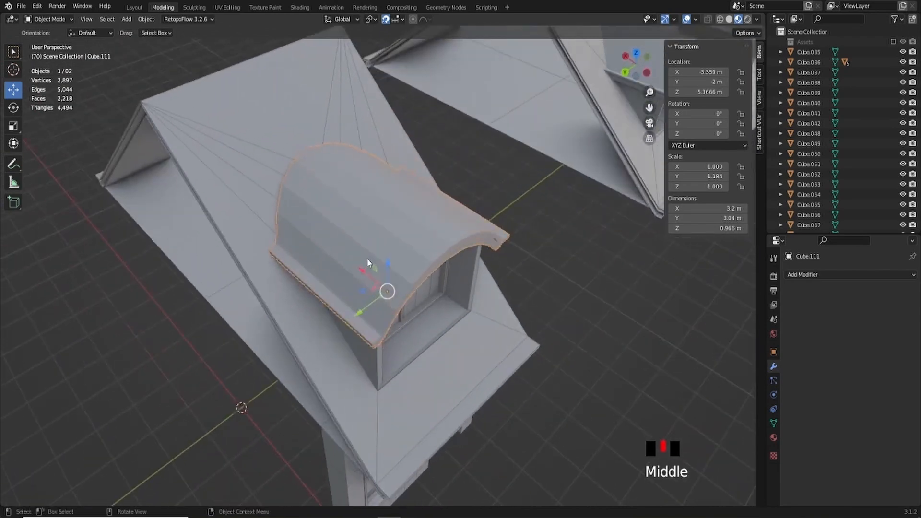
right_click(330, 221)
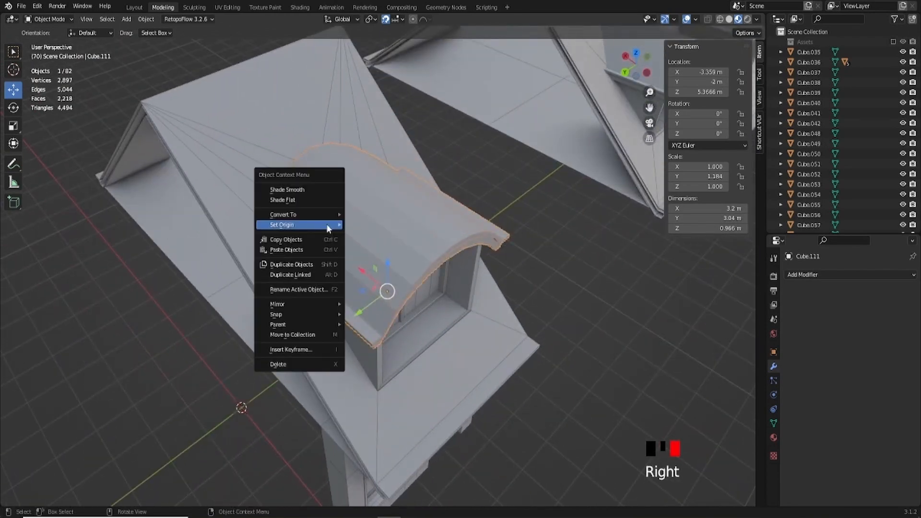
click(292, 193)
Step: Examine the smoothed curved roof from the front and above, including where its upper layer meets the board beneath
mouse_move(298, 201)
middle_down()
mouse_move(413, 280)
mouse_move(299, 191)
middle_up()
scroll(300, 189, up, 3)
scroll(374, 99, down, 3)
middle_drag(374, 98, 391, 154)
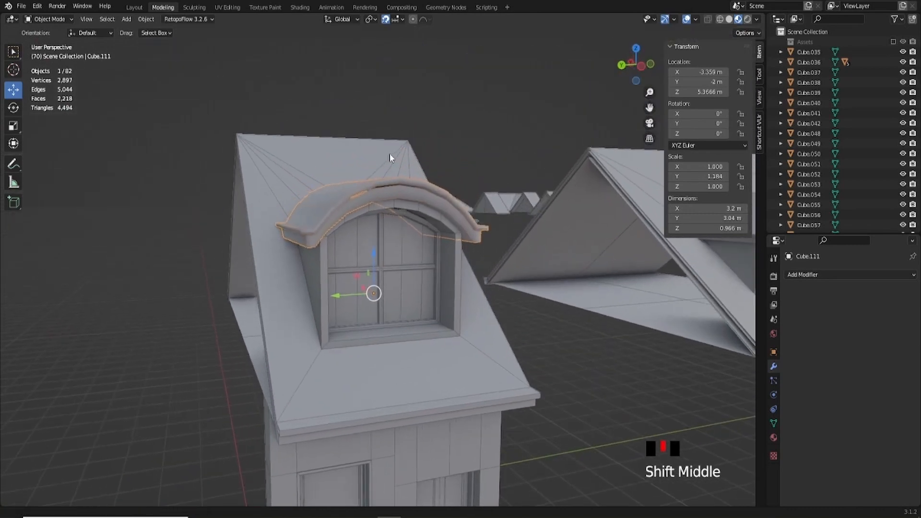
scroll(393, 149, up, 4)
shift+middle_drag(298, 71, 386, 165)
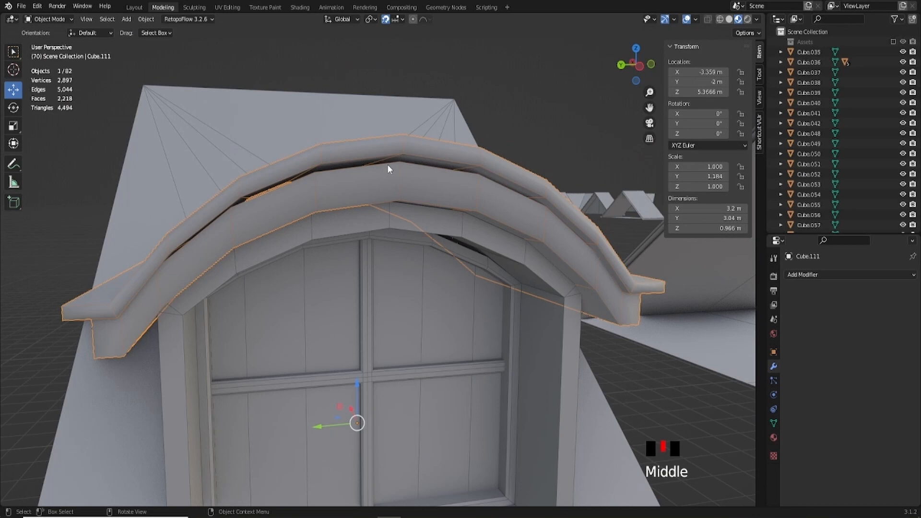
scroll(456, 153, down, 3)
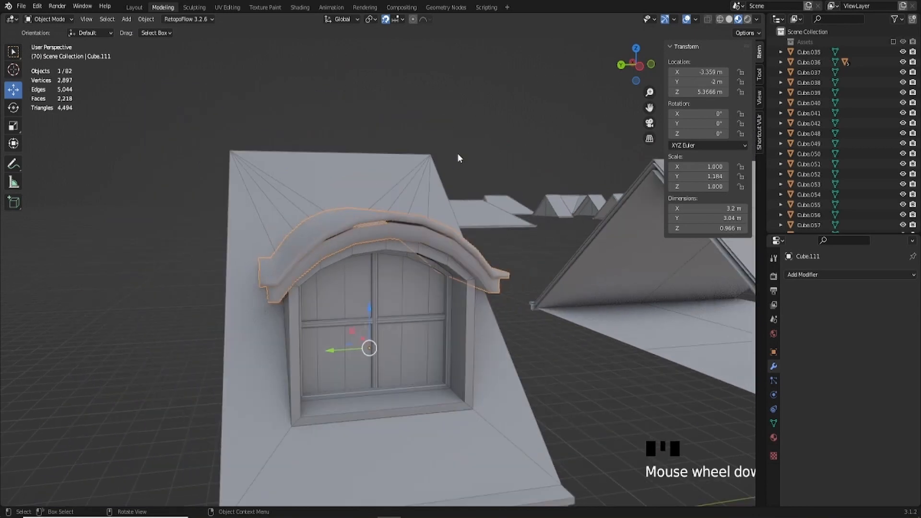
middle_drag(456, 154, 403, 232)
scroll(403, 232, up, 3)
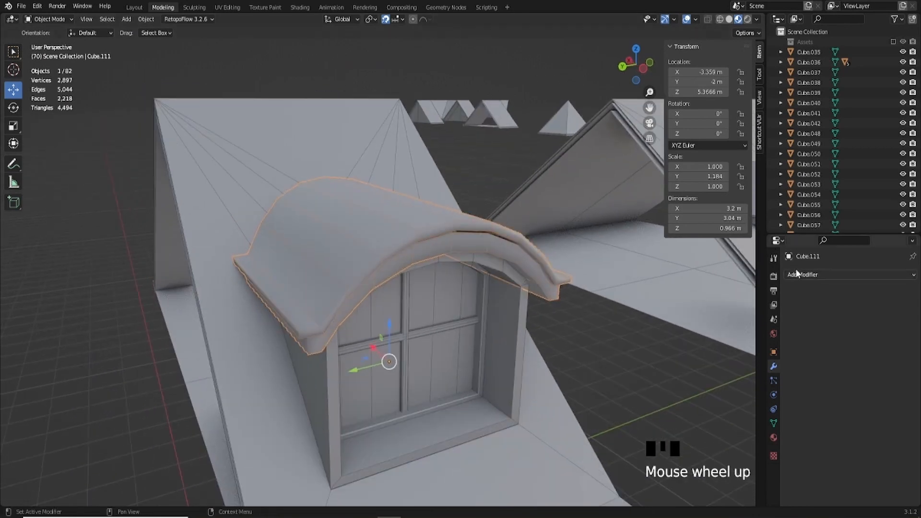
Step: Enable Auto Smooth at 30° in the curved roof's mesh normals
click(773, 424)
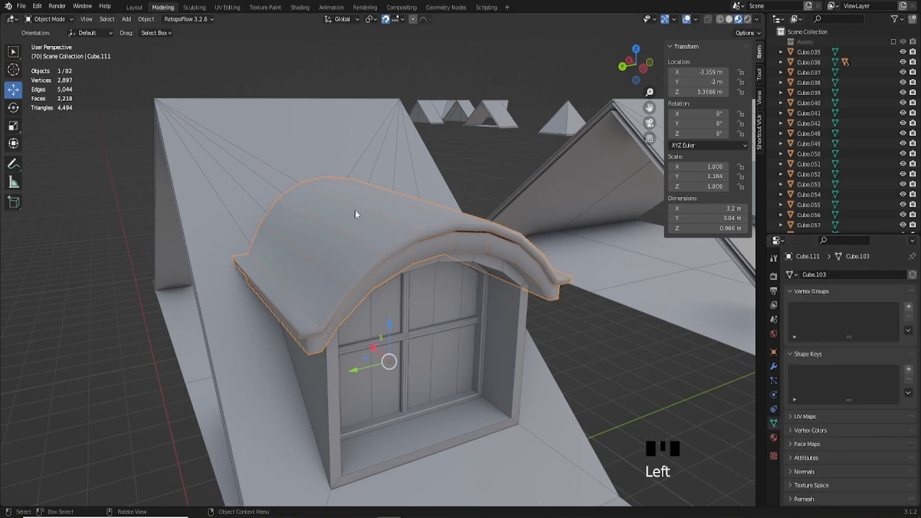
scroll(823, 468, down, 2)
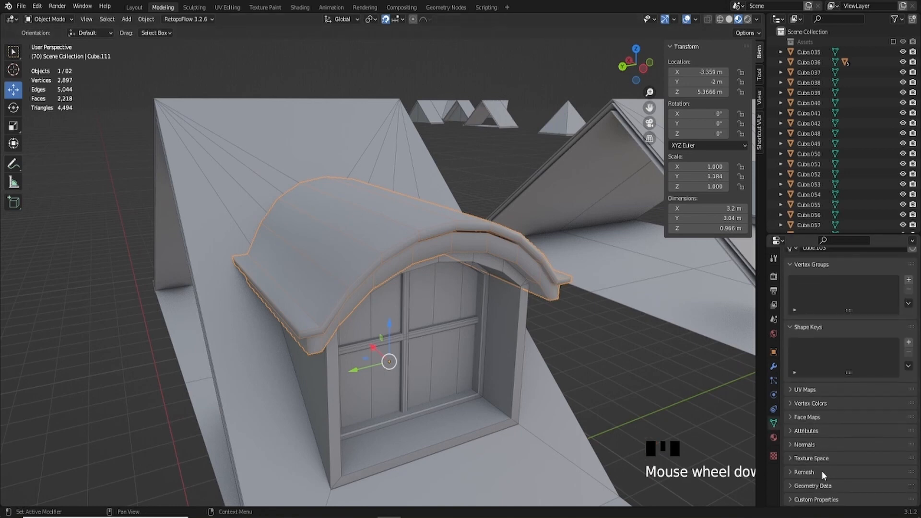
click(799, 444)
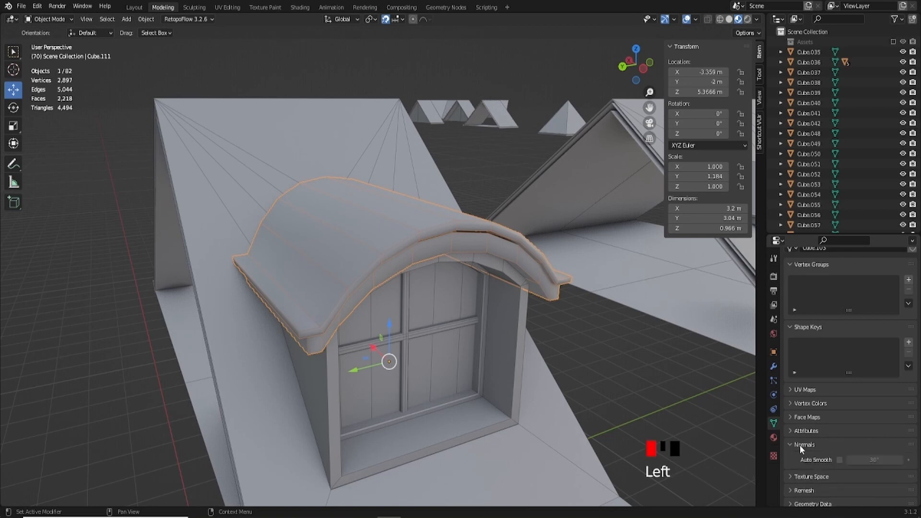
click(838, 459)
middle_drag(401, 325, 345, 189)
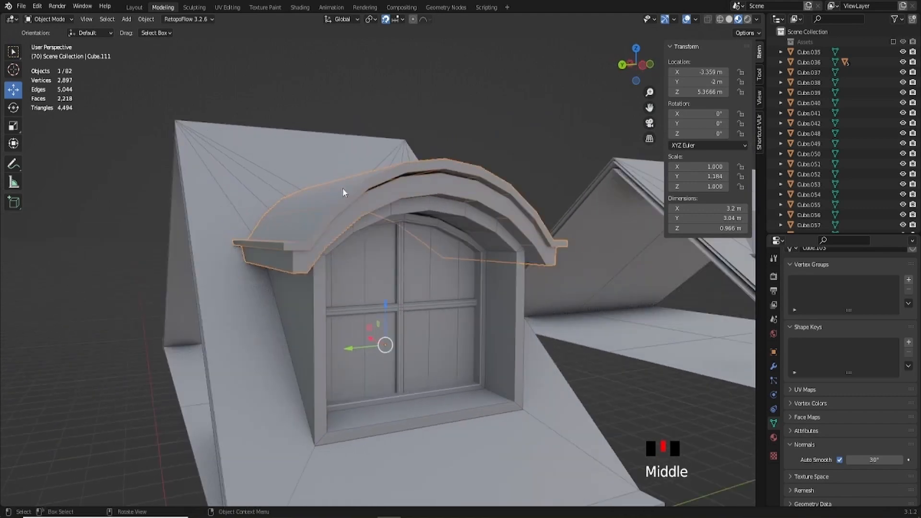
click(439, 191)
middle_drag(439, 191, 460, 182)
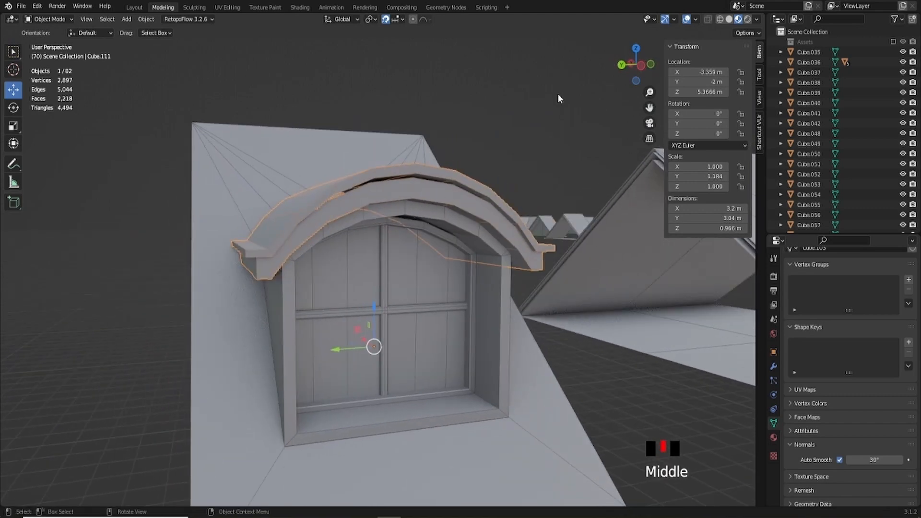
Step: Isolate the curved roof in local view and open its mesh for editing in an orthographic front-on view of the arch
key(KP_Divide)
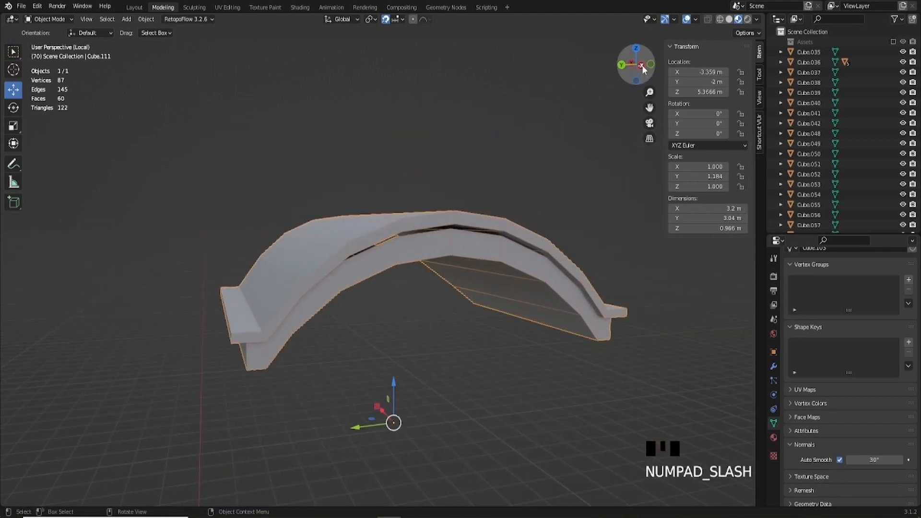
click(391, 235)
click(640, 65)
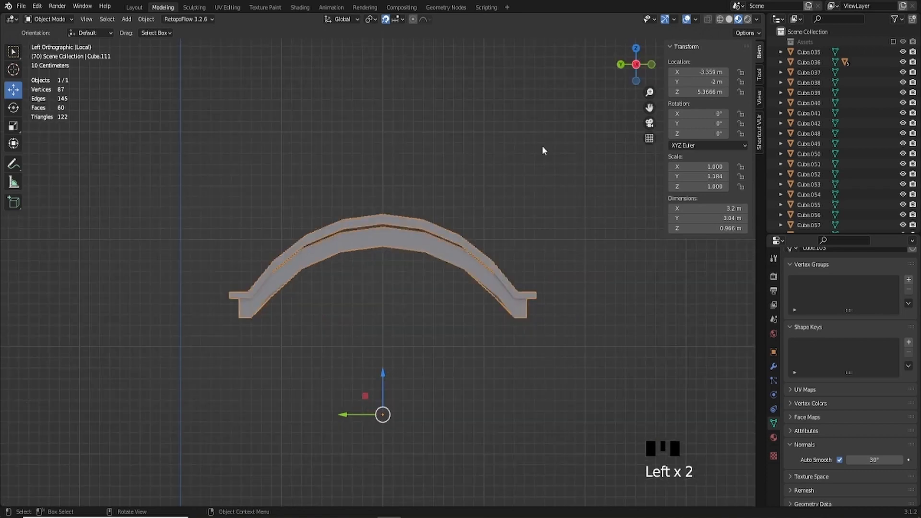
scroll(360, 189, up, 3)
shift+middle_drag(360, 189, 378, 236)
key(Tab)
scroll(376, 235, up, 1)
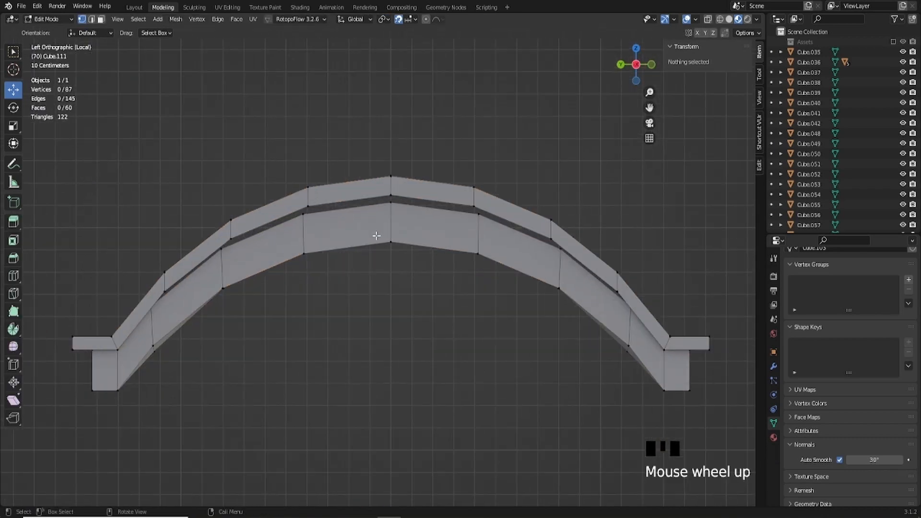
Step: Raise the lower arch's upper apex vertex to meet the upper layer, and its two neighbouring vertices by about 0.032 m
click(391, 203)
drag(392, 175, 394, 123)
scroll(393, 144, up, 1)
click(519, 191)
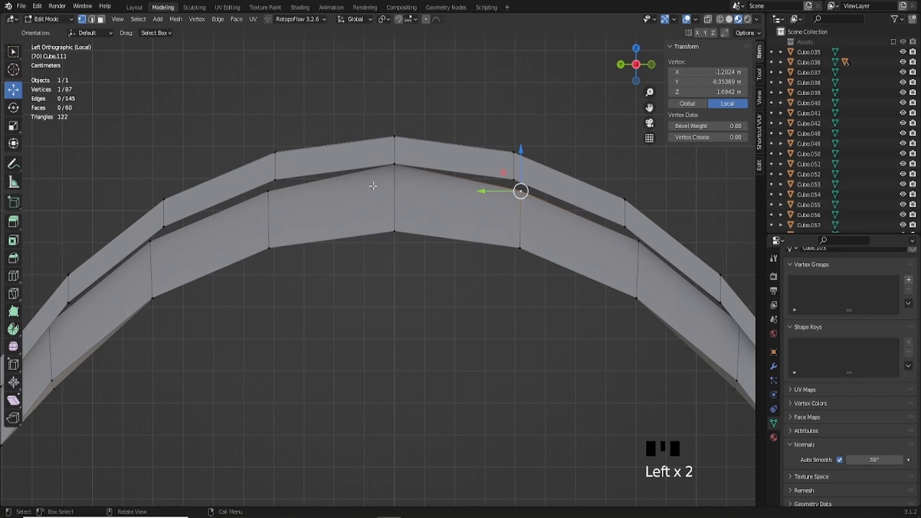
shift+click(268, 191)
drag(394, 139, 395, 128)
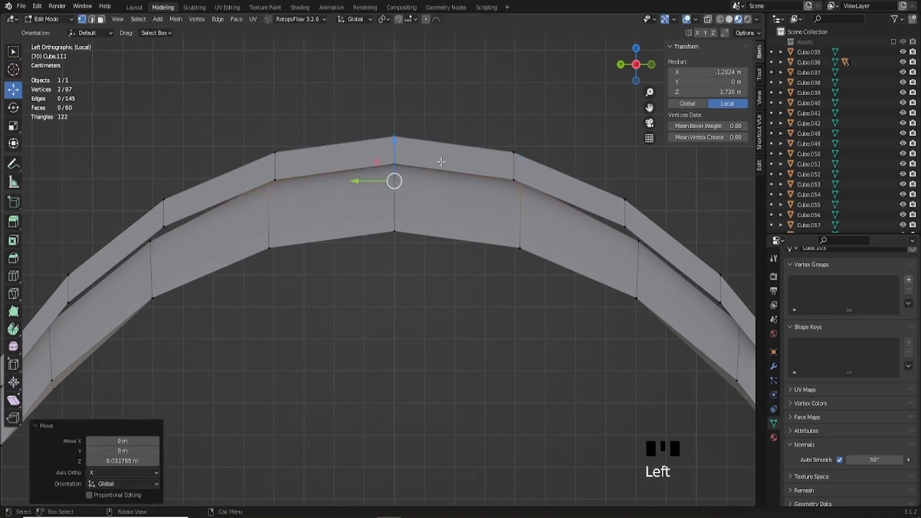
Step: Raise the next symmetric pair of upper-edge vertices on the lower arch by about 0.024 m to close the gap
click(638, 243)
shift+click(150, 241)
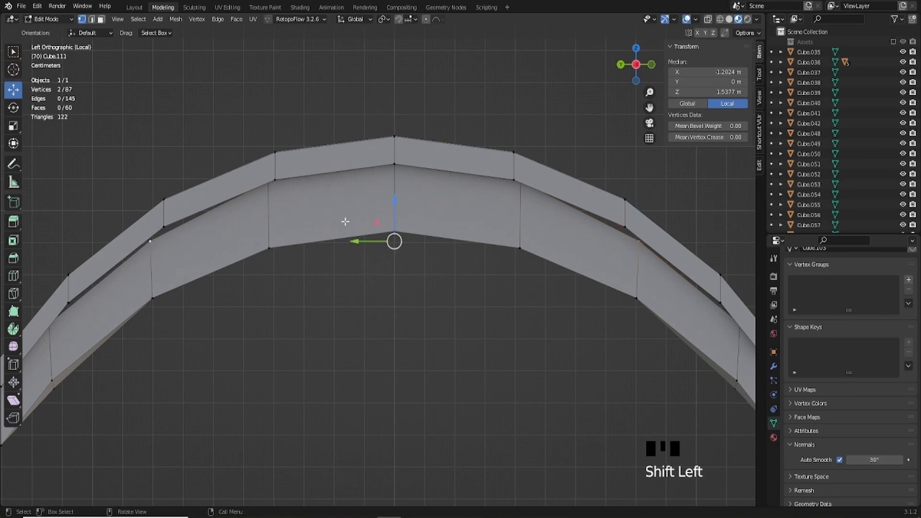
drag(393, 203, 393, 195)
Step: Turn on X-ray and raise the pair of upper-edge vertices nearest the arch's ends by about 0.025 m
scroll(587, 348, down, 1)
shift+middle_drag(587, 348, 517, 268)
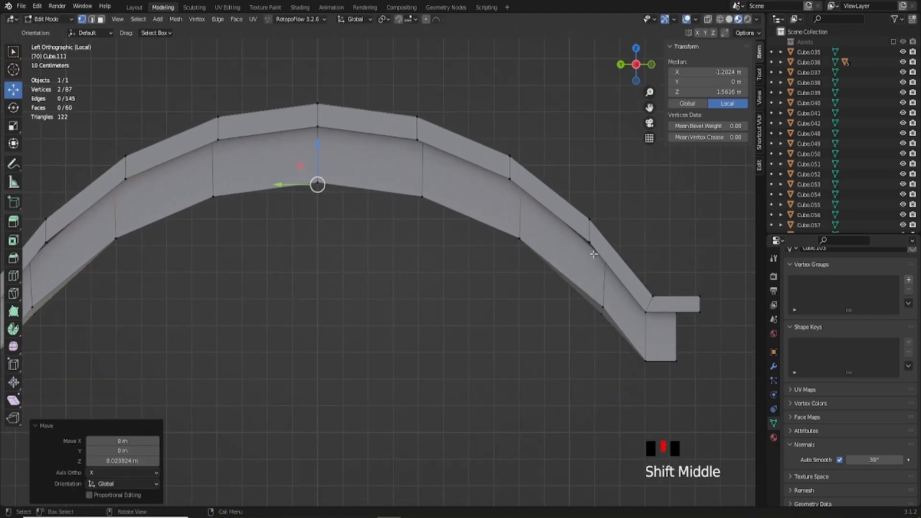
click(609, 262)
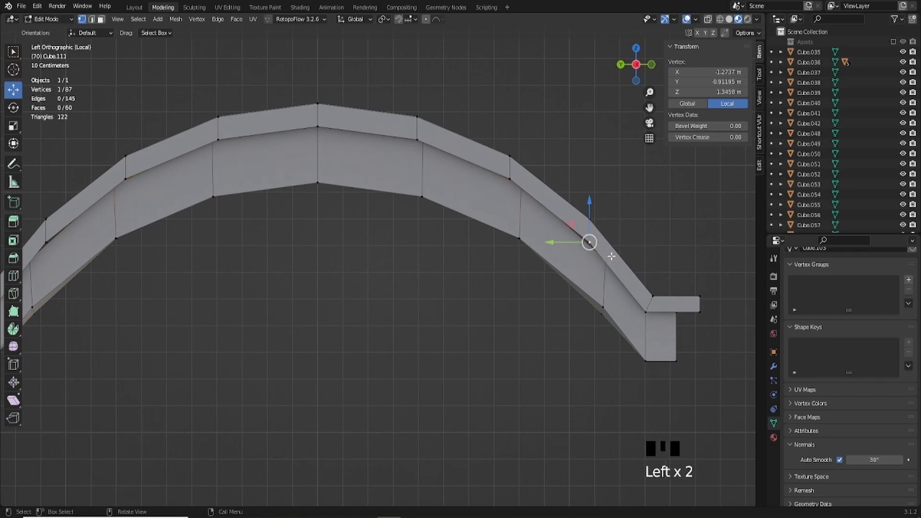
click(708, 19)
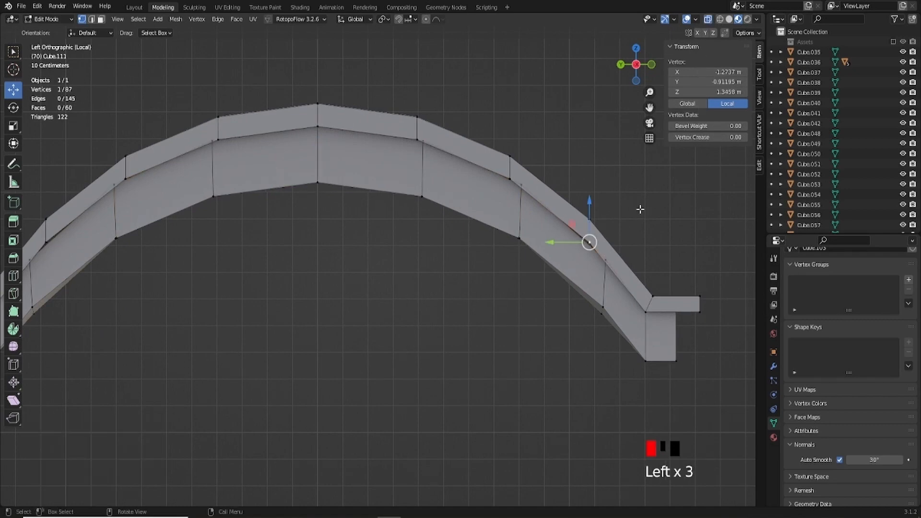
click(610, 261)
shift+middle_drag(611, 261, 313, 300)
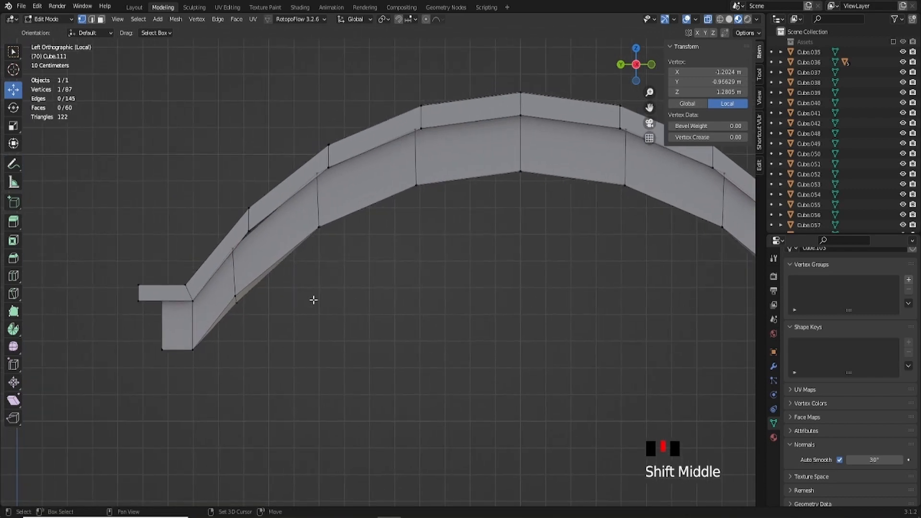
shift+click(235, 252)
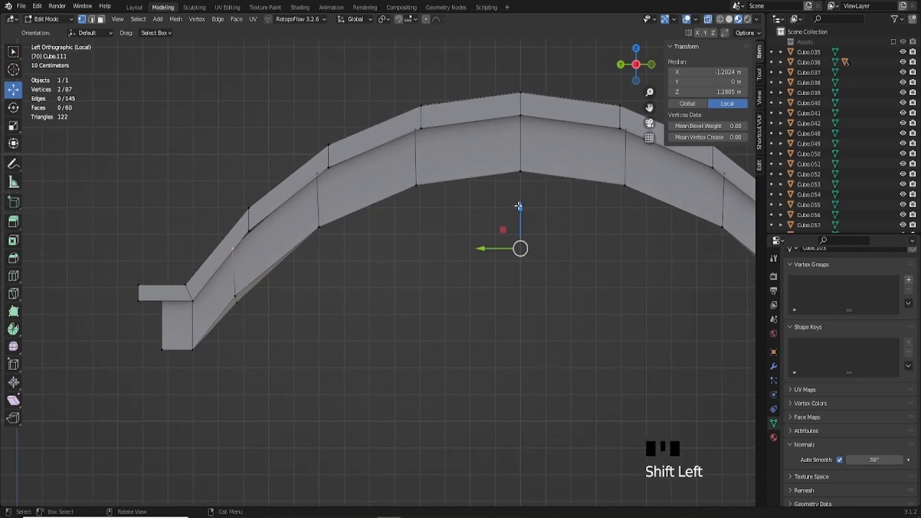
drag(518, 207, 522, 197)
scroll(370, 264, down, 2)
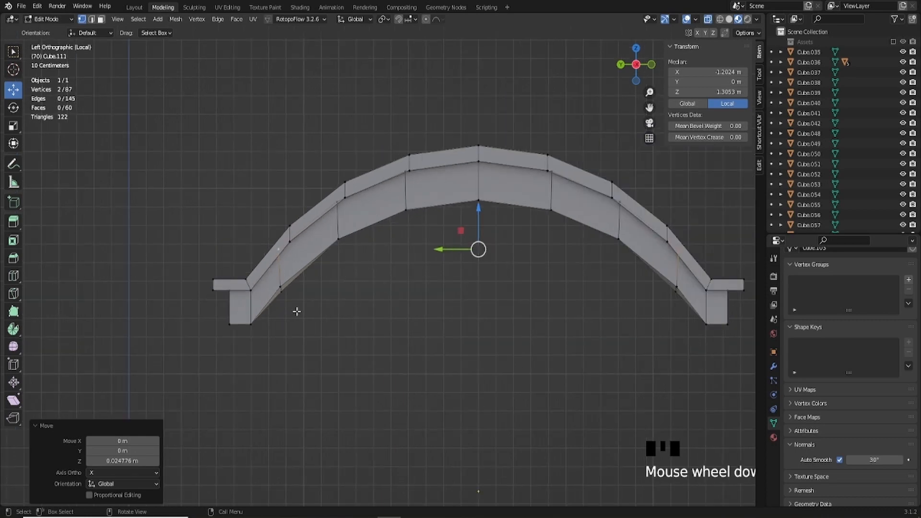
Step: Lower the pair of bottom-edge vertices nearest the ends of the lower arch by about 0.027 m
click(279, 286)
shift+click(678, 287)
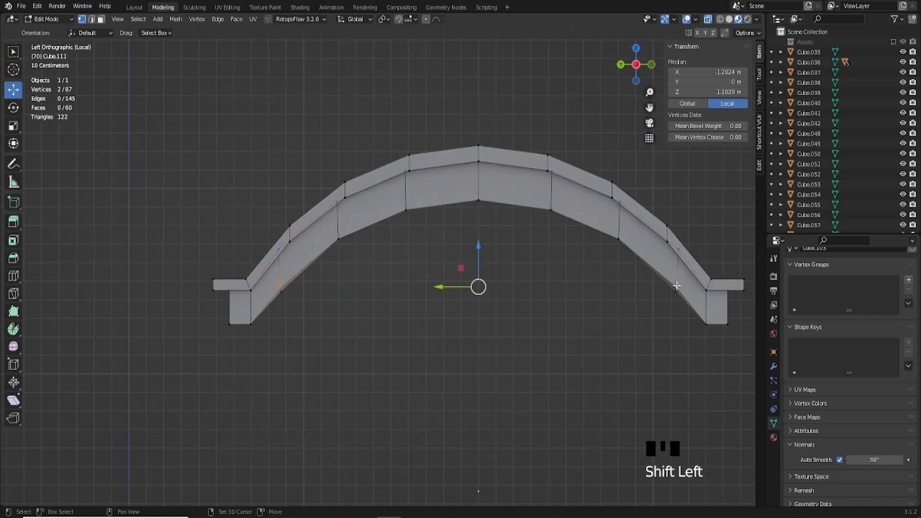
scroll(561, 285, up, 1)
drag(497, 251, 498, 259)
scroll(532, 326, down, 3)
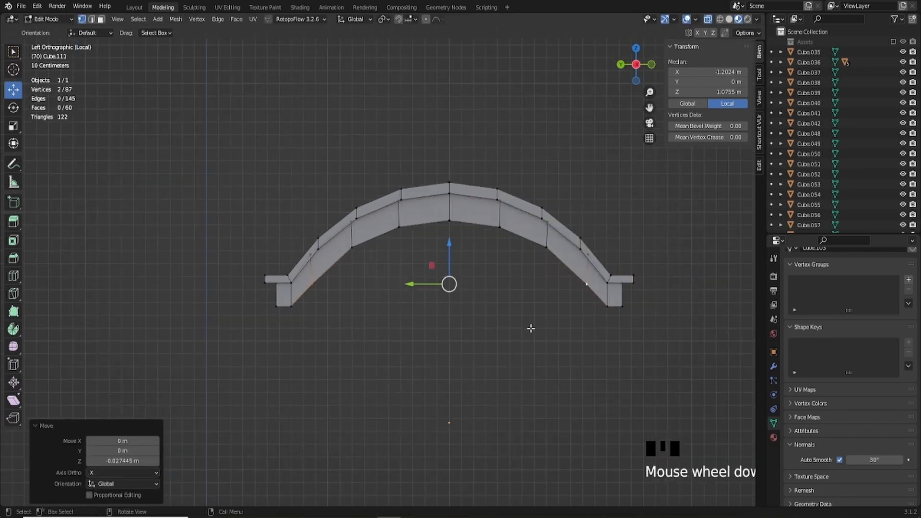
Step: Finish editing the curved roof's mesh and leave local view to show the whole house again
key(Tab)
scroll(474, 331, down, 1)
mouse_move(475, 331)
middle_down()
mouse_move(494, 357)
mouse_move(480, 341)
middle_up()
scroll(494, 356, down, 2)
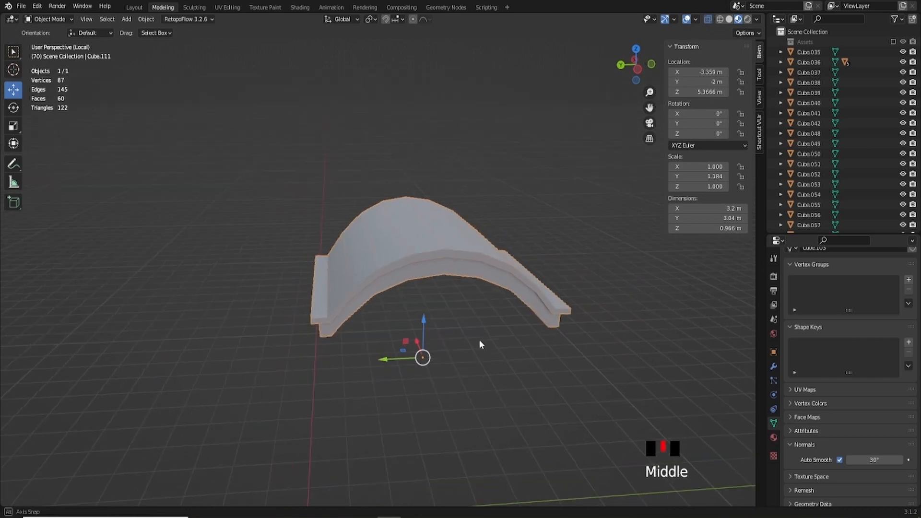
key(KP_Divide)
middle_drag(463, 290, 421, 275)
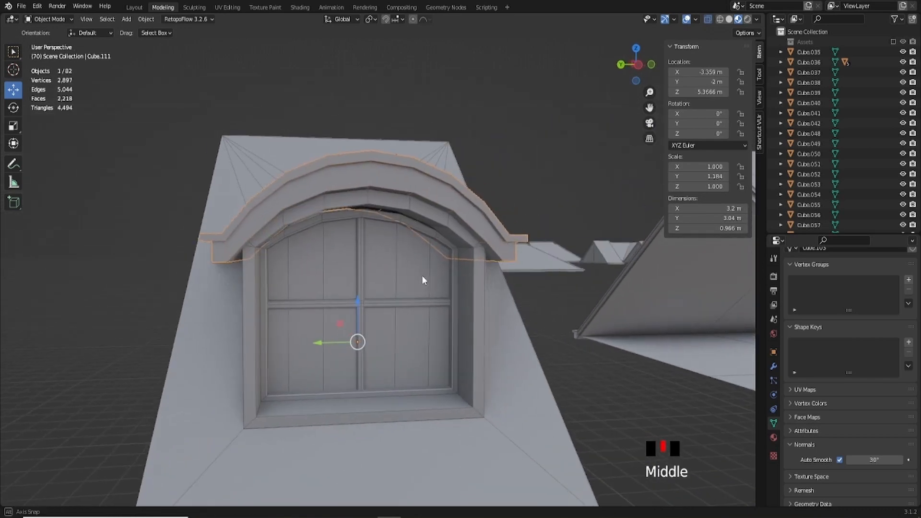
Step: Isolate the dormer's outer frame and inner window trim in local view, and open the trim's mesh for editing in a front-on orthographic view
scroll(316, 234, up, 4)
shift+middle_drag(315, 234, 380, 189)
click(382, 188)
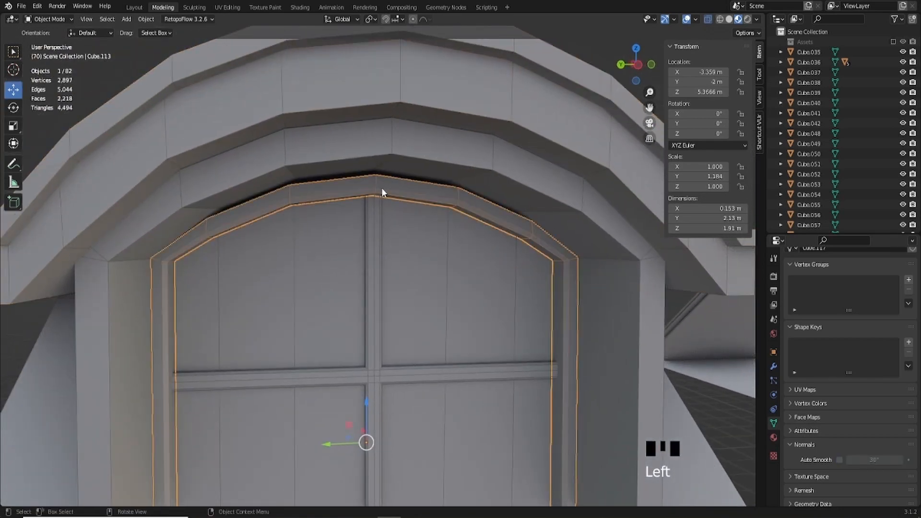
shift+click(411, 208)
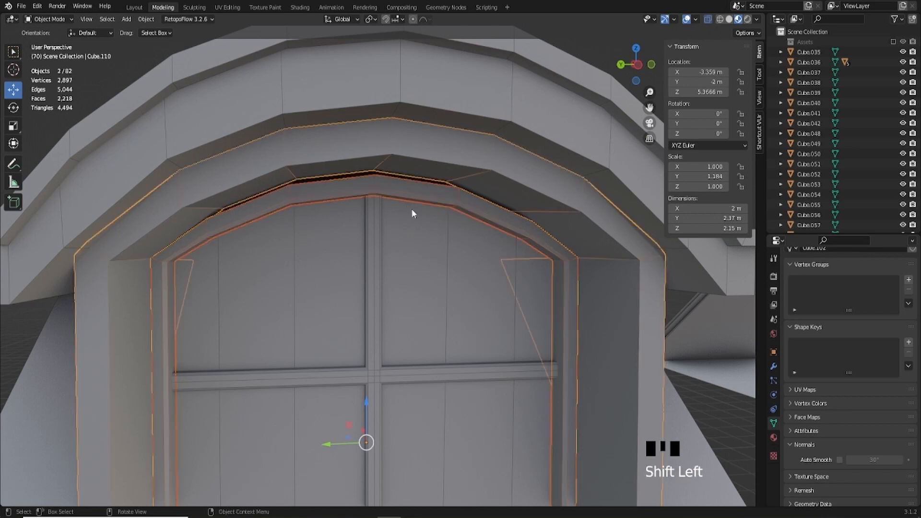
key(KP_Divide)
mouse_move(423, 203)
middle_down()
mouse_move(390, 221)
mouse_move(396, 182)
mouse_move(410, 192)
middle_up()
click(411, 194)
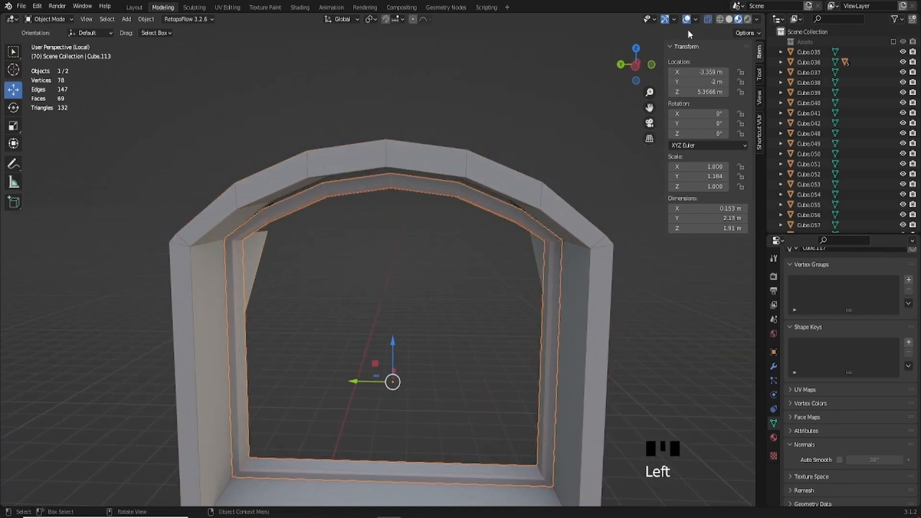
click(636, 69)
scroll(437, 180, up, 5)
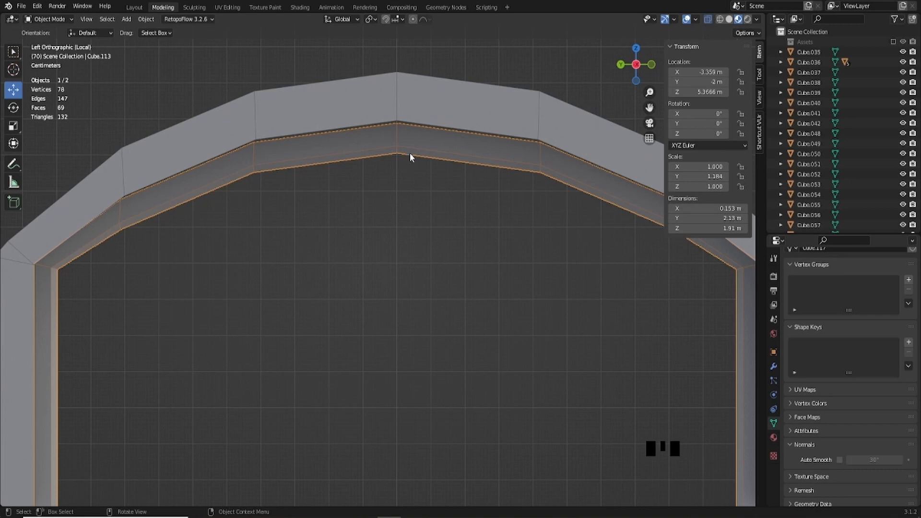
key(Tab)
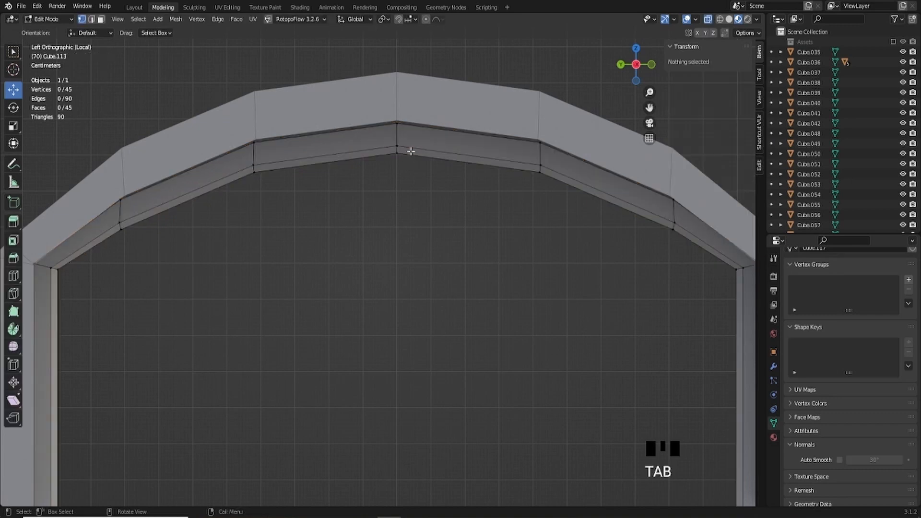
Step: Raise the inner trim's upper apex vertices by about 0.011 m and the neighbouring upper-edge vertices on both sides to meet the outer frame
click(410, 119)
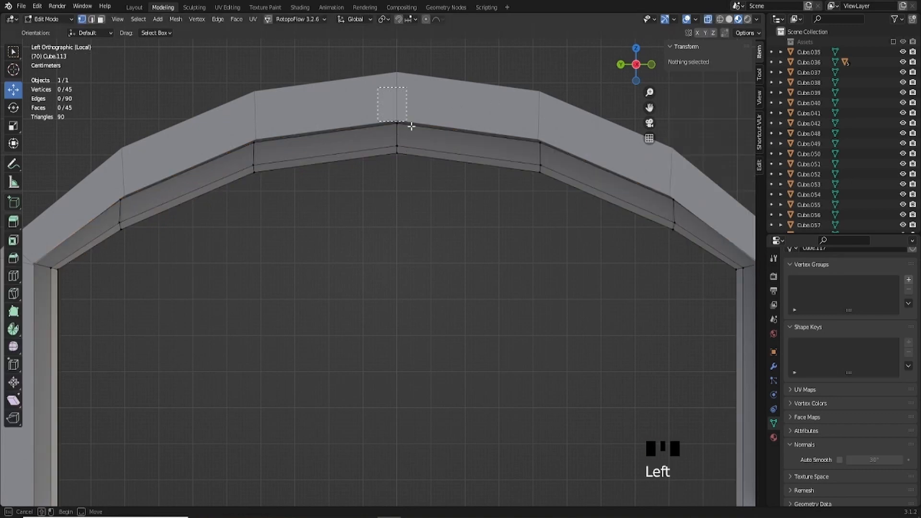
drag(395, 87, 397, 78)
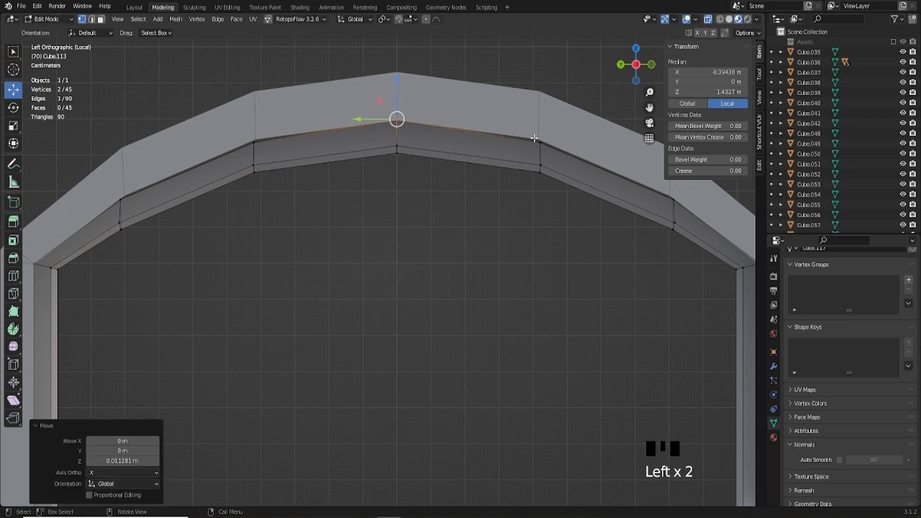
click(542, 135)
shift+drag(234, 125, 287, 157)
drag(397, 100, 397, 95)
Step: Raise the next symmetric set of upper-edge vertices on the inner trim by about 0.014 m
drag(641, 182, 701, 202)
shift+drag(115, 204, 128, 184)
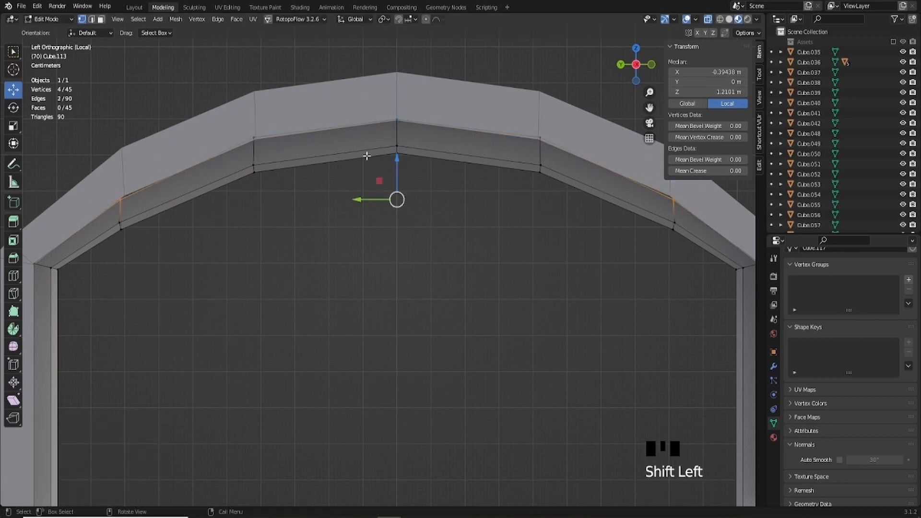
drag(393, 159, 398, 151)
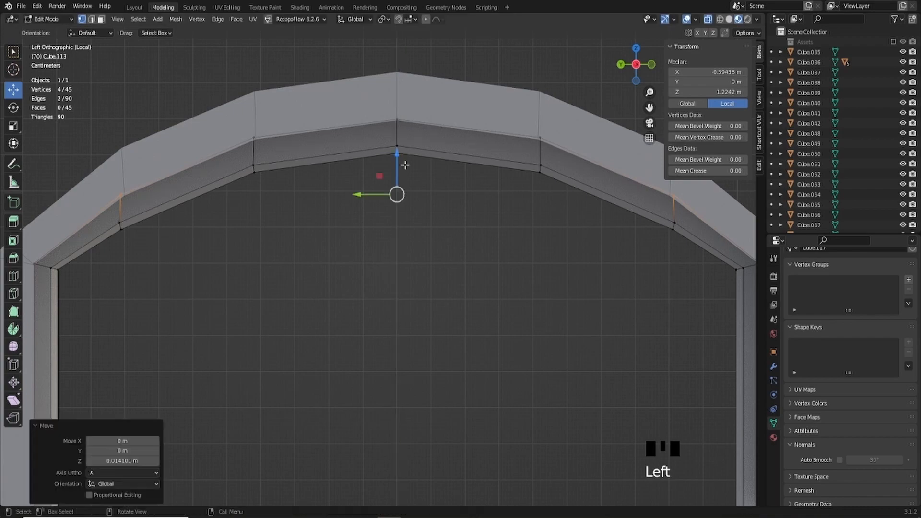
Step: Finish editing the inner trim's mesh and leave local view to bring back the full dormer and house
scroll(397, 239, down, 5)
scroll(355, 291, down, 2)
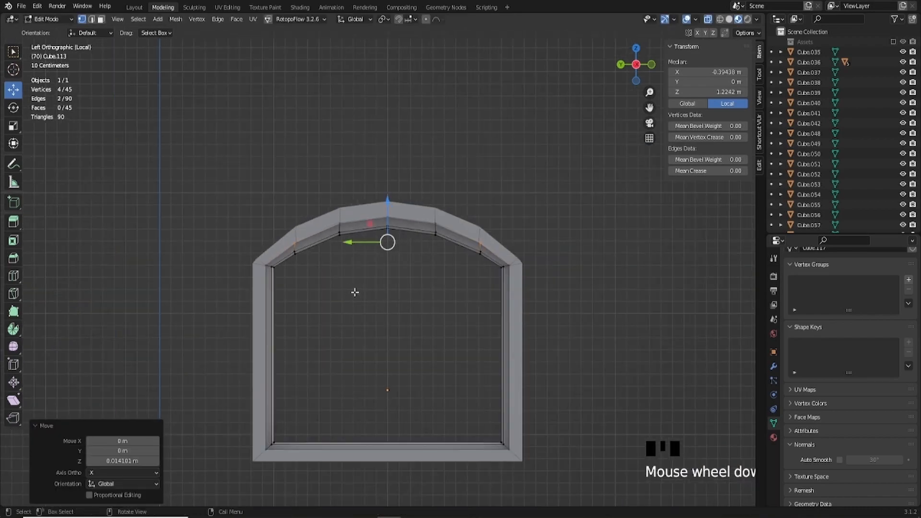
middle_drag(354, 290, 372, 304)
key(Tab)
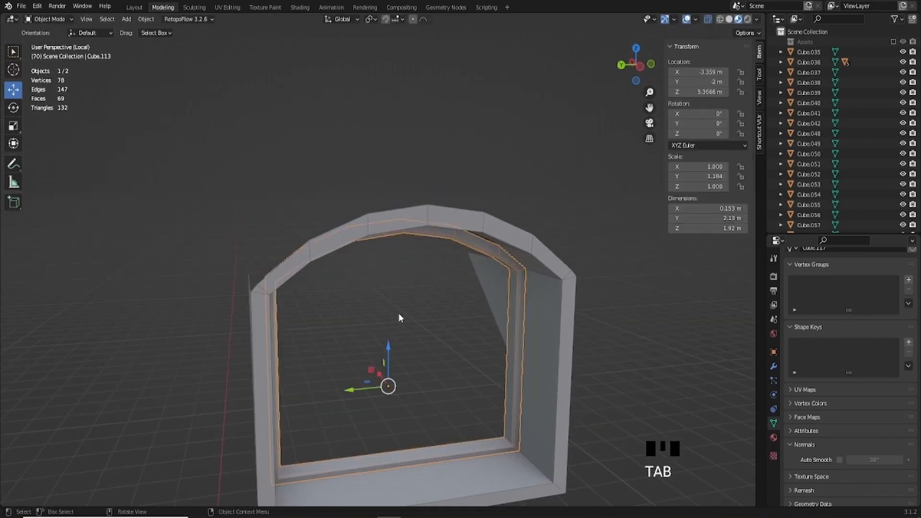
key(KP_Divide)
middle_drag(362, 234, 390, 111)
Step: Apply smooth shading to the dormer's outer arched frame
click(380, 143)
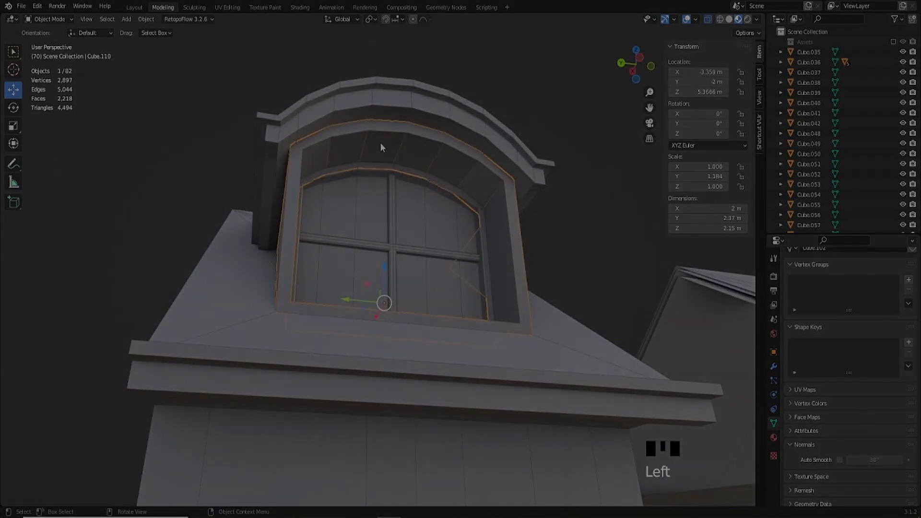
right_click(380, 142)
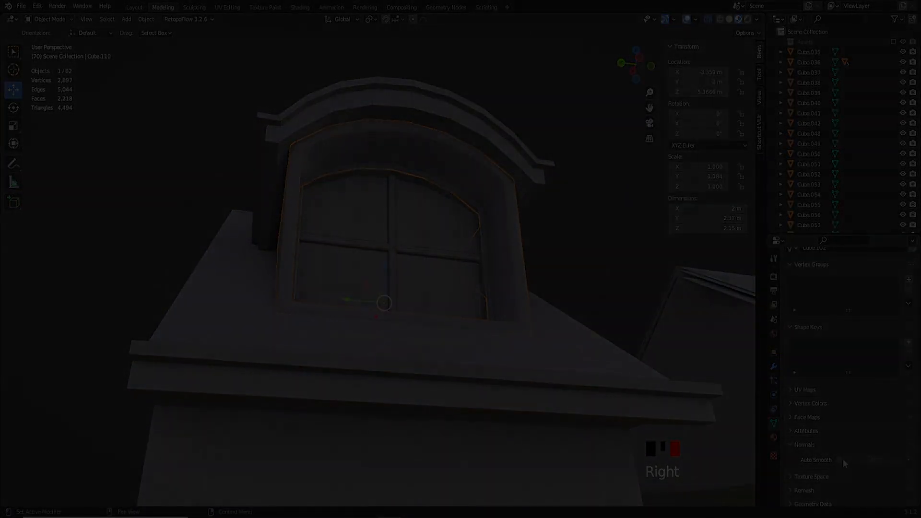